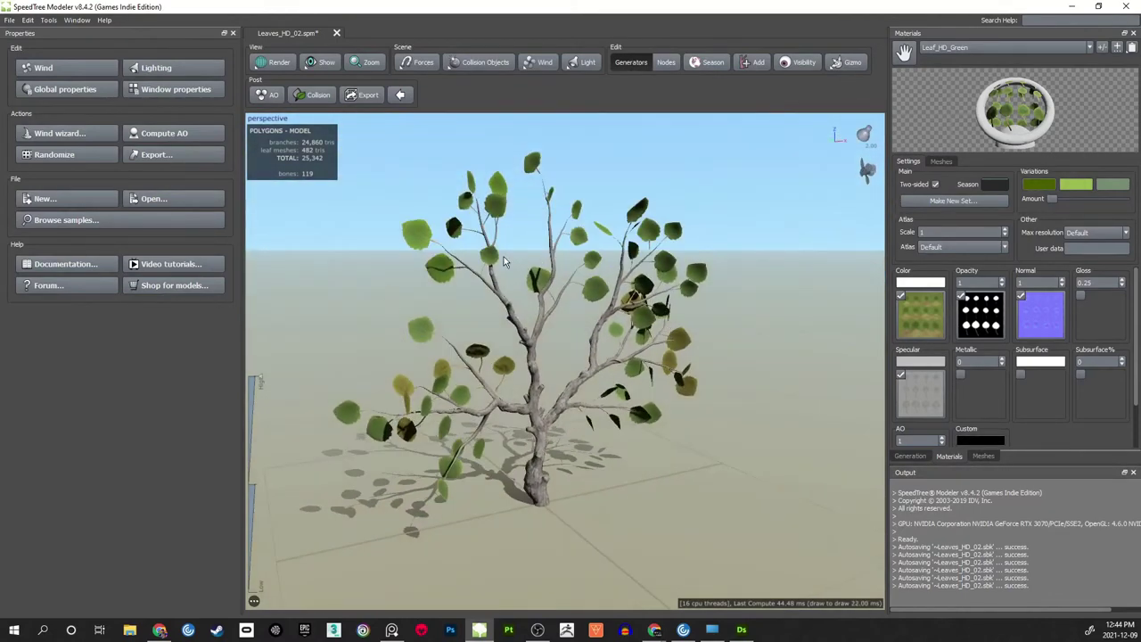
- Switch the viewport from perspective to the XZ plane view and frame the whole tree
click(270, 120)
click(312, 158)
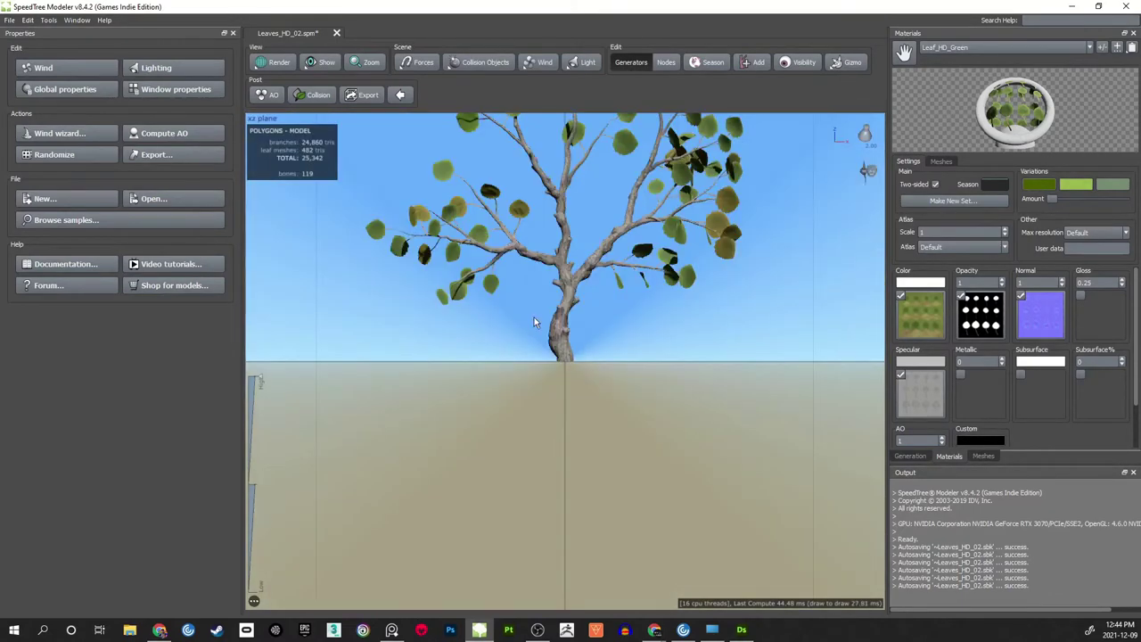
middle_drag(614, 223, 607, 433)
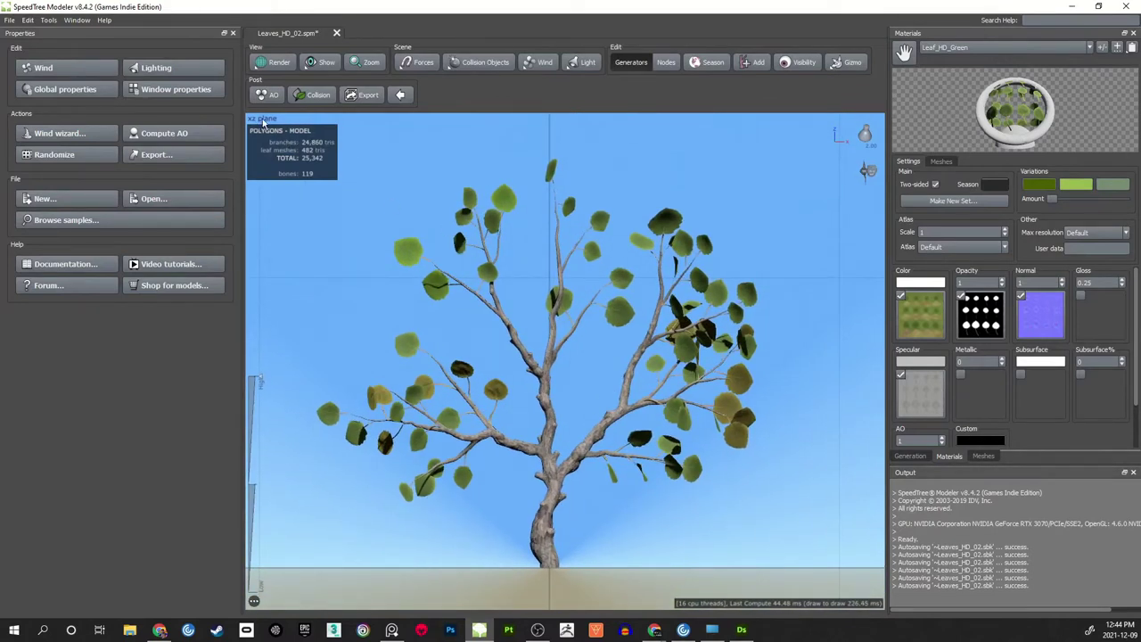
scroll(562, 321, up, 2)
middle_drag(554, 307, 598, 313)
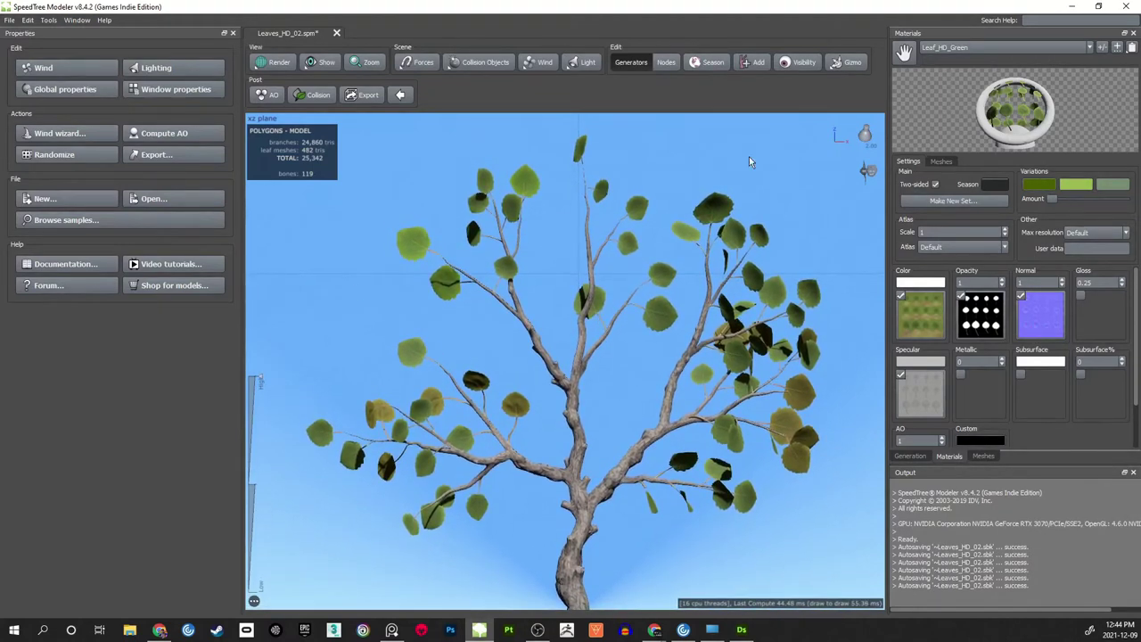
- Preview the tree's material Color map and its Opacity map in the viewport
click(273, 68)
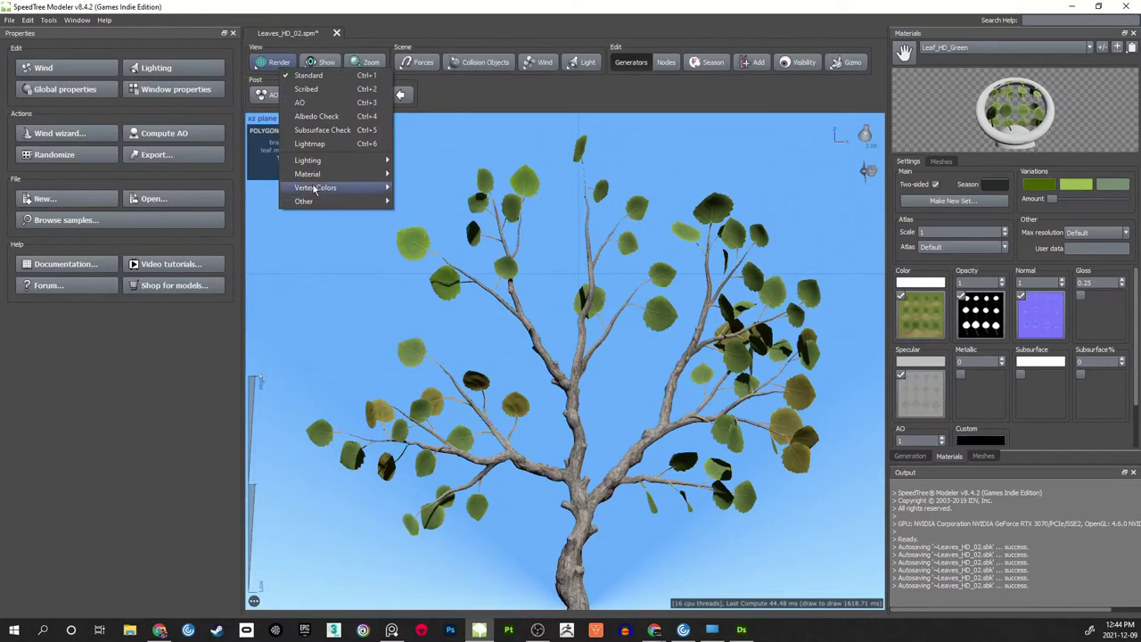
mouse_move(313, 176)
click(415, 175)
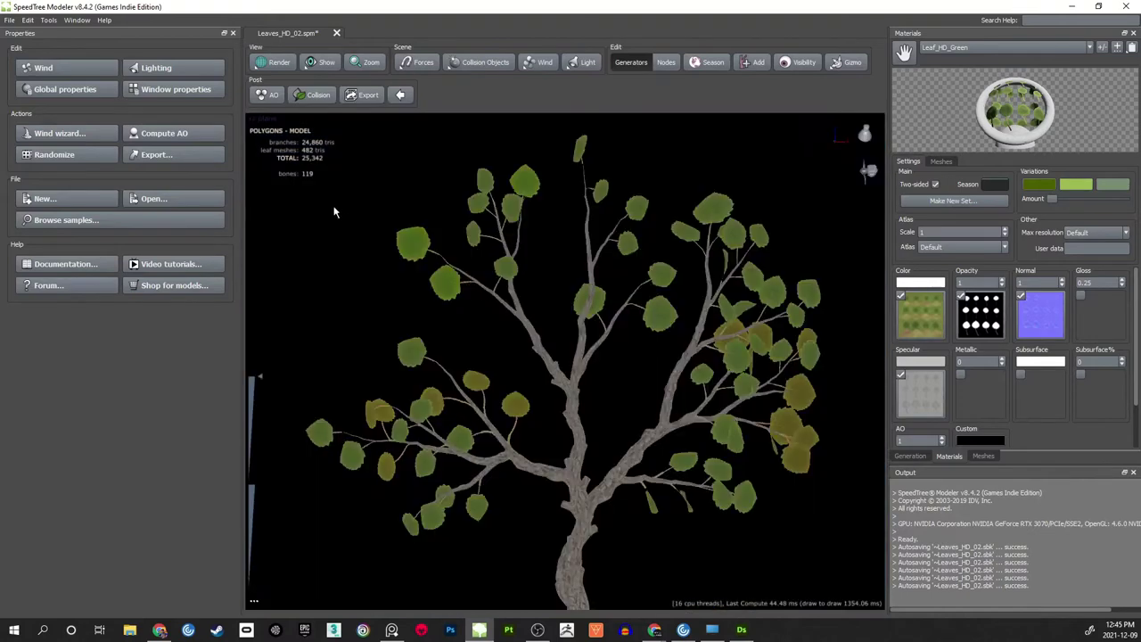
click(283, 68)
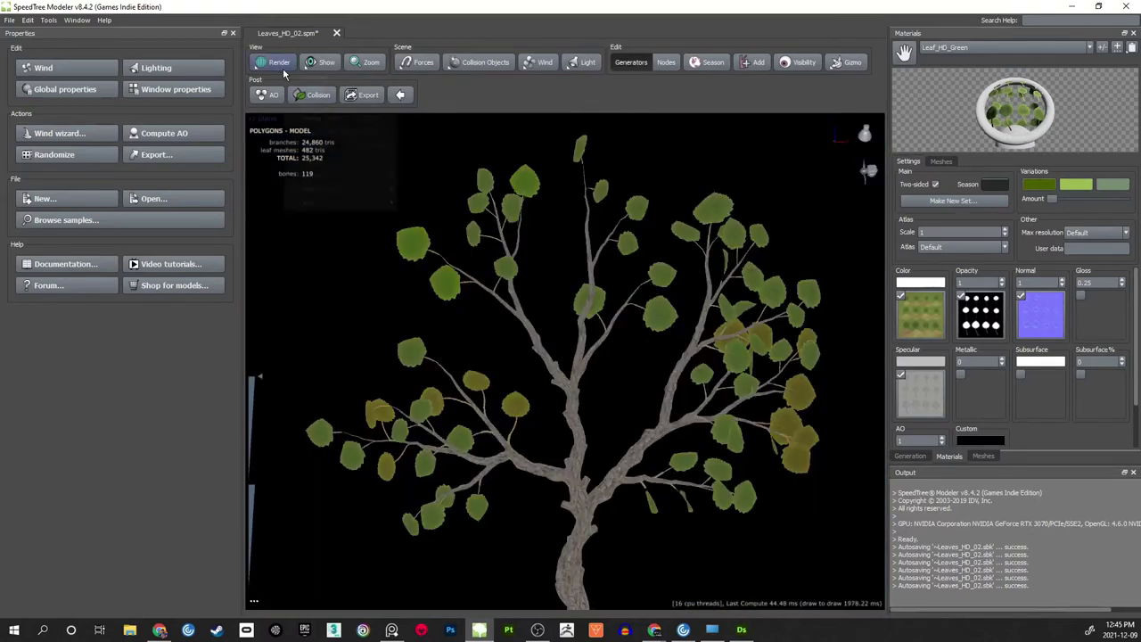
mouse_move(313, 176)
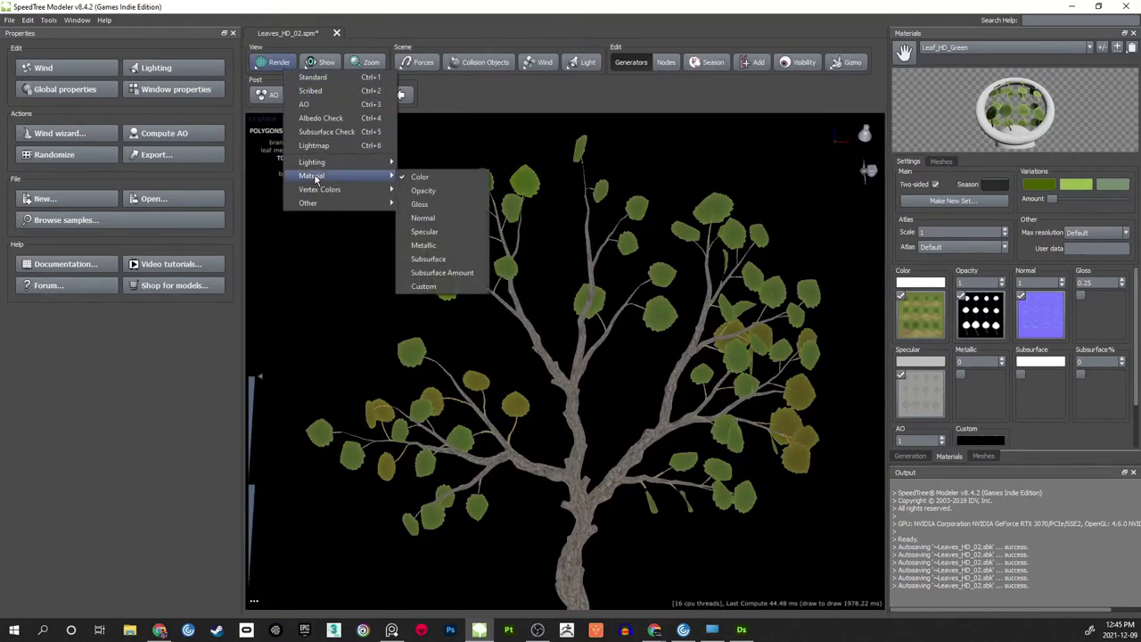
click(422, 191)
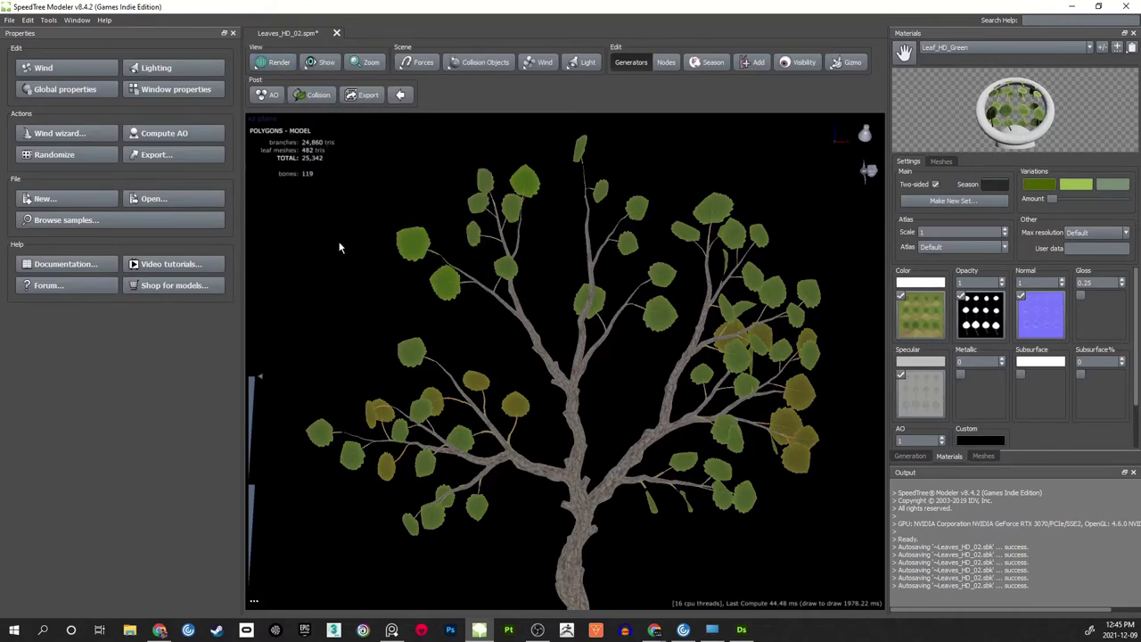
- Render the tree's material Normal map and examine the leaves and trunk bark up close
click(279, 64)
mouse_move(318, 171)
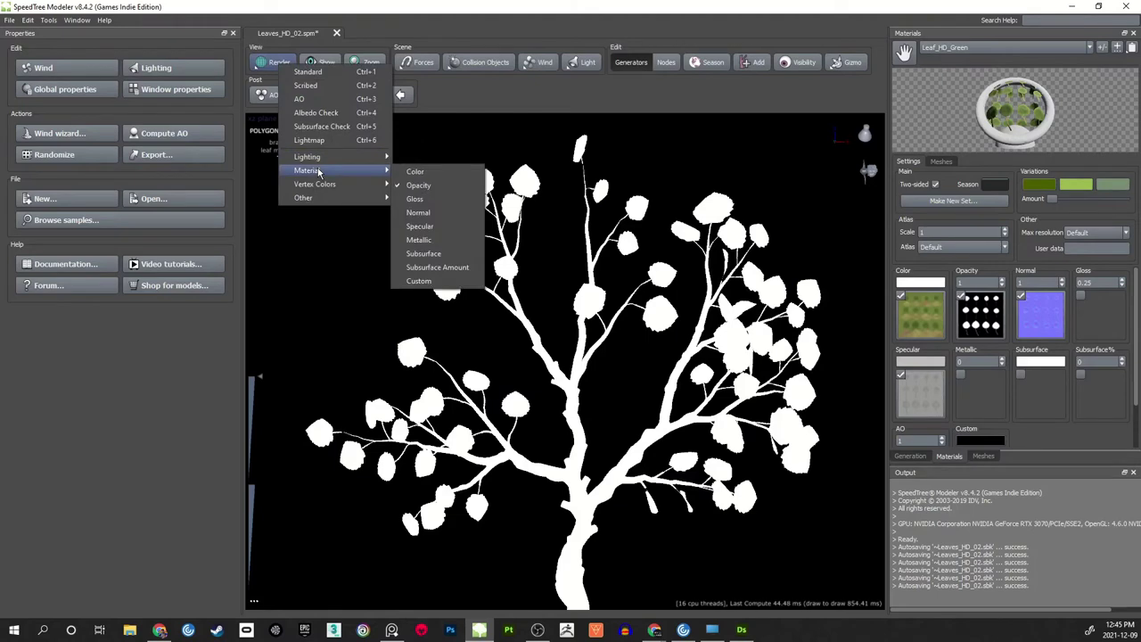
click(425, 216)
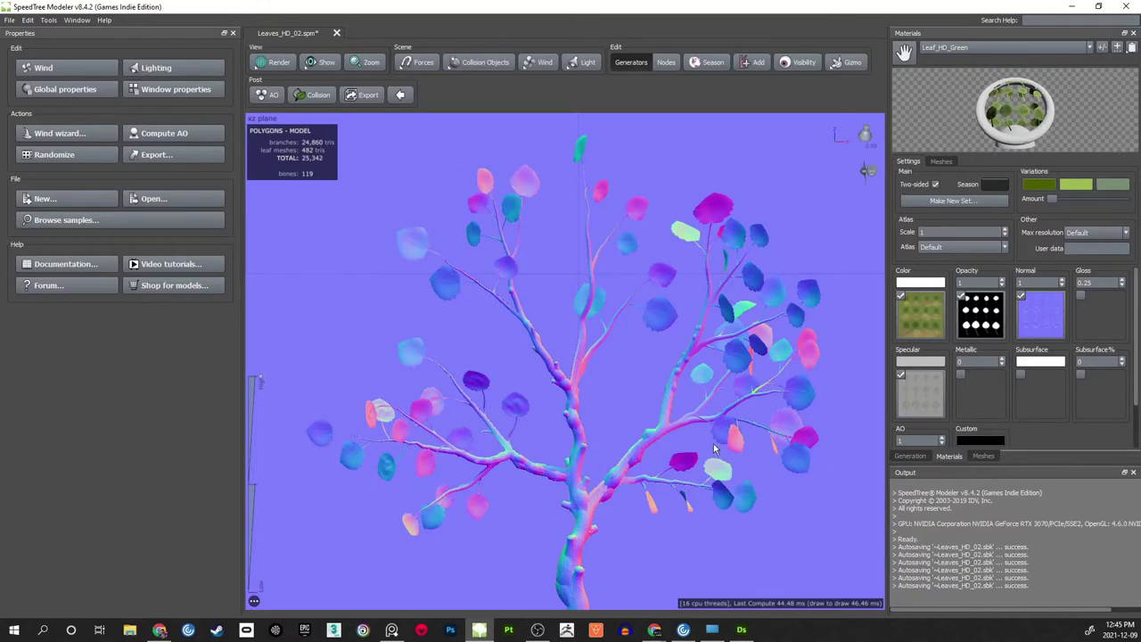
scroll(669, 316, up, 10)
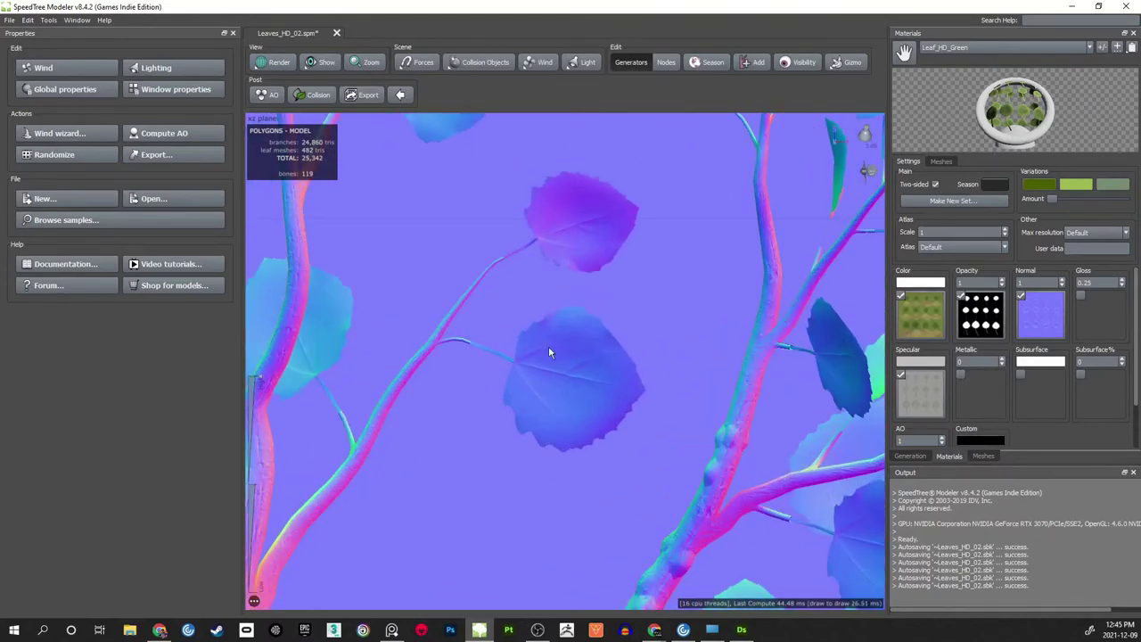
scroll(578, 357, down, 8)
middle_drag(458, 446, 516, 369)
scroll(517, 369, up, 4)
scroll(516, 372, up, 5)
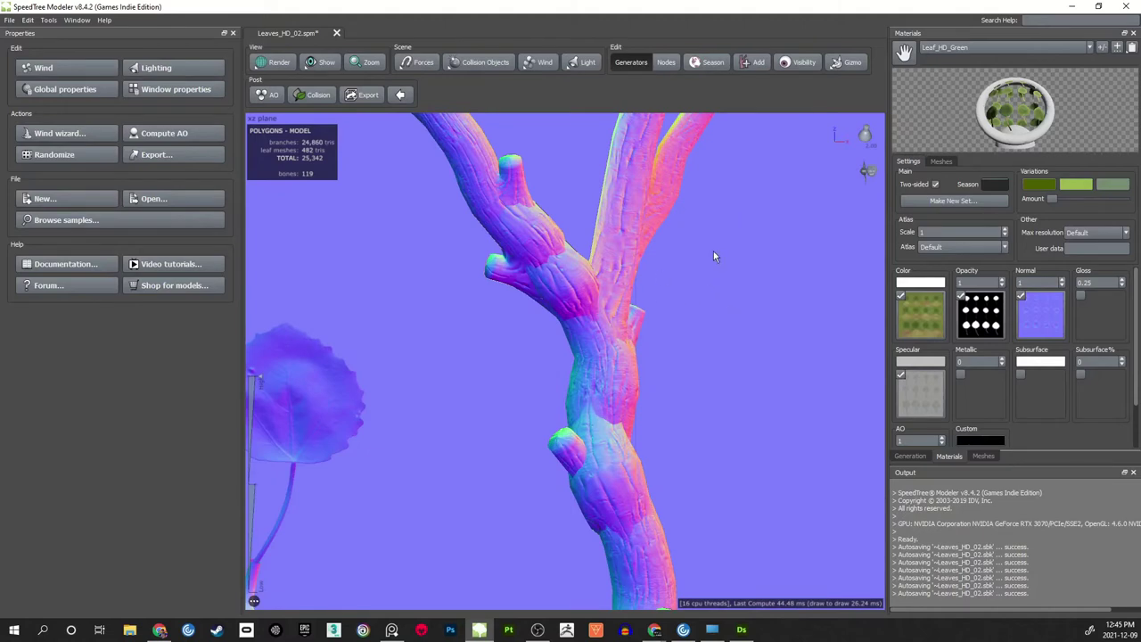
scroll(714, 268, down, 5)
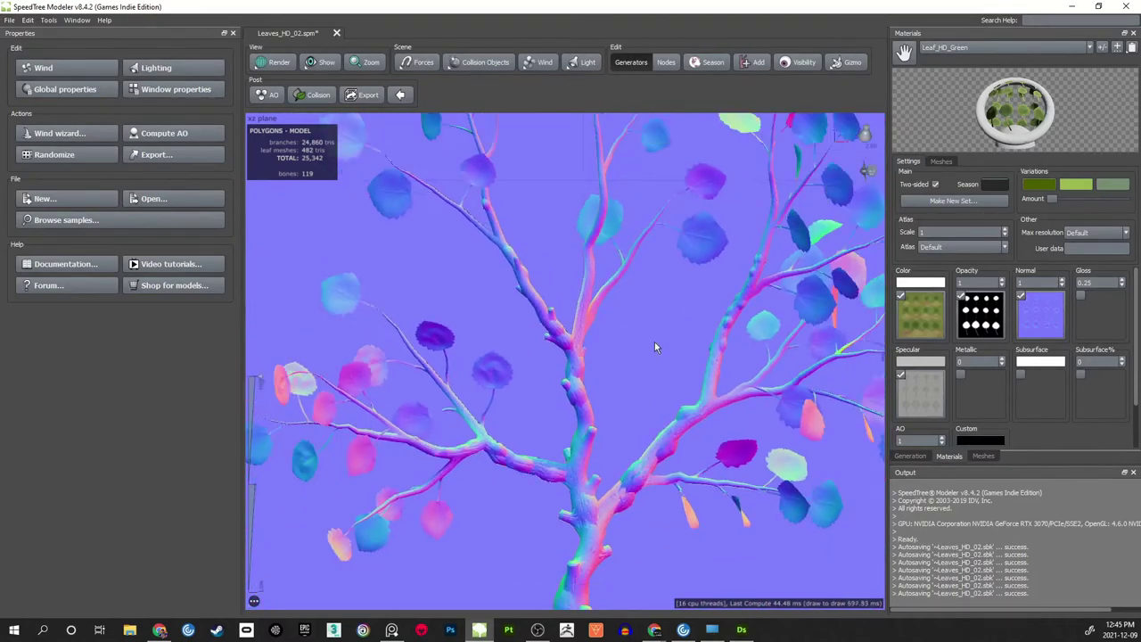
scroll(634, 332, down, 2)
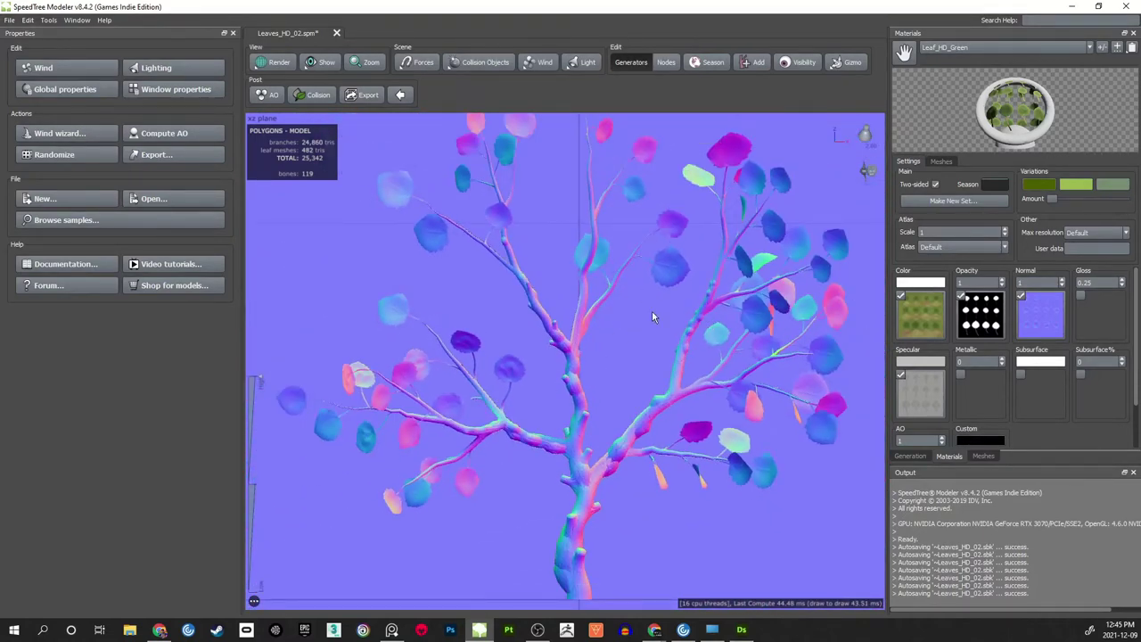
middle_drag(627, 329, 617, 353)
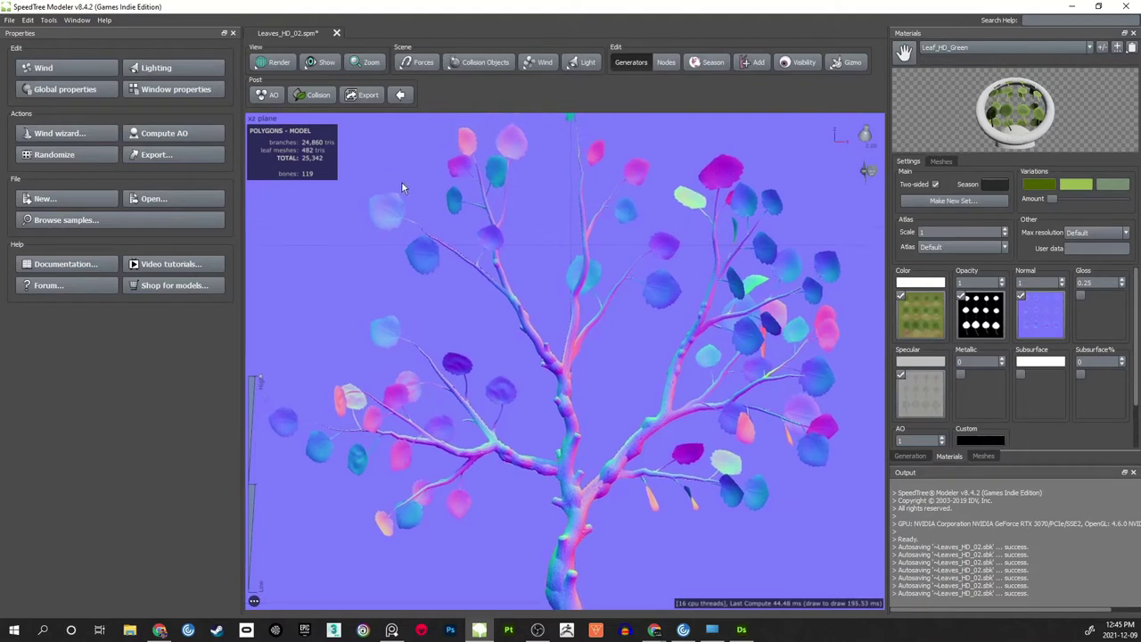
- Render the tree's material Specular map and examine a leaf up close
click(321, 61)
mouse_move(324, 179)
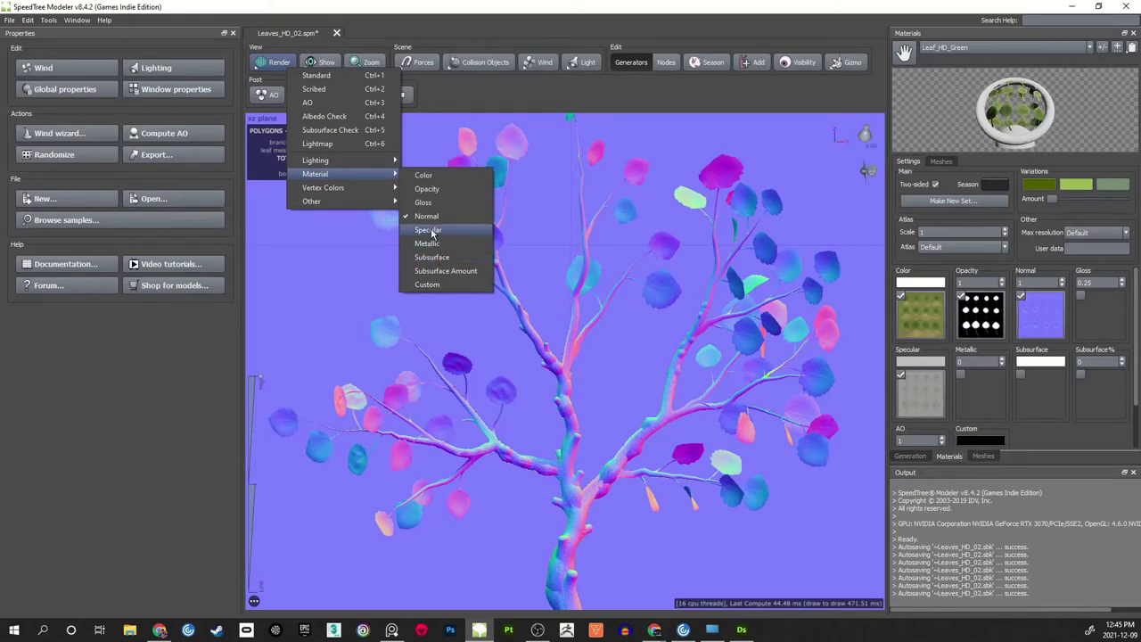
click(638, 357)
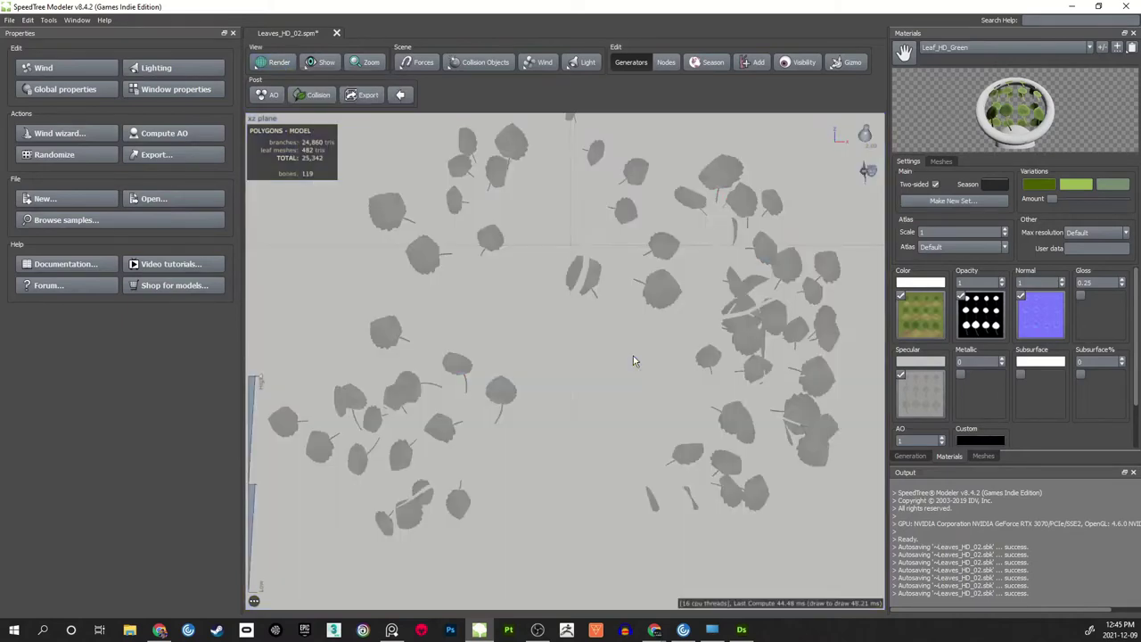
scroll(541, 288, up, 10)
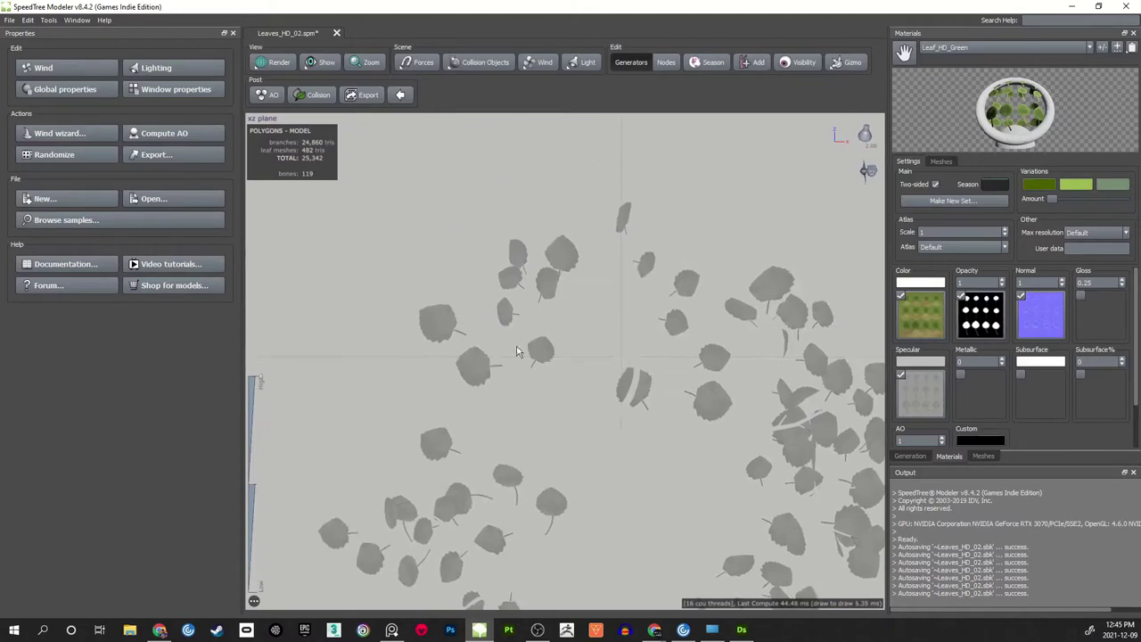
scroll(593, 363, down, 10)
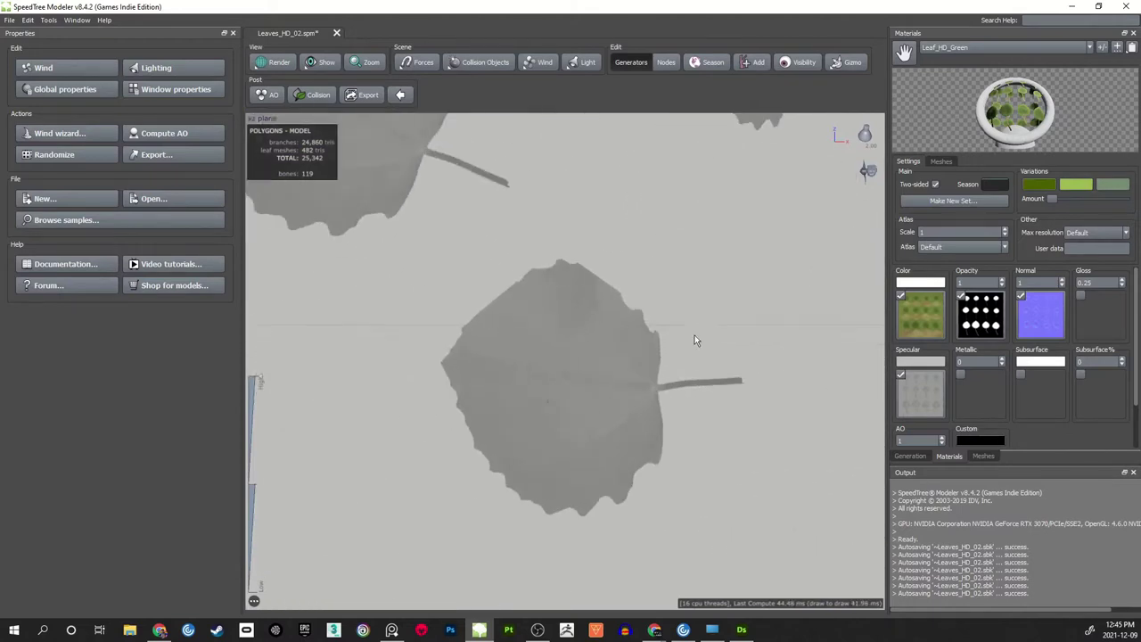
middle_drag(751, 383, 656, 312)
- Return the viewport to Standard rendering with the tree framed
click(288, 71)
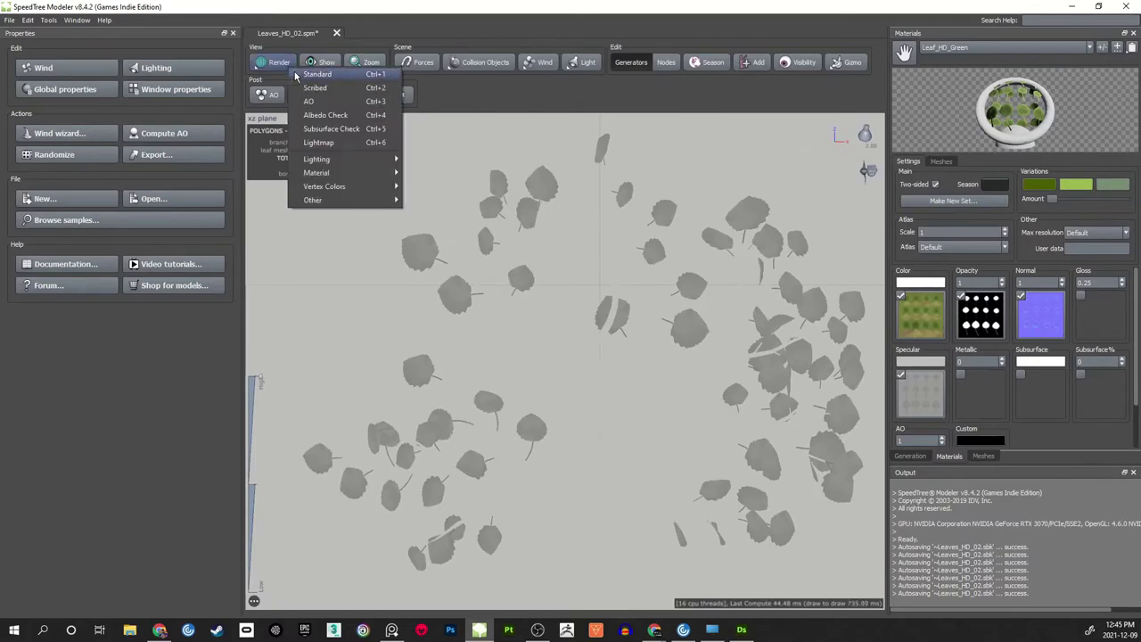
click(294, 78)
scroll(683, 395, up, 3)
middle_drag(643, 336, 645, 365)
scroll(648, 358, down, 1)
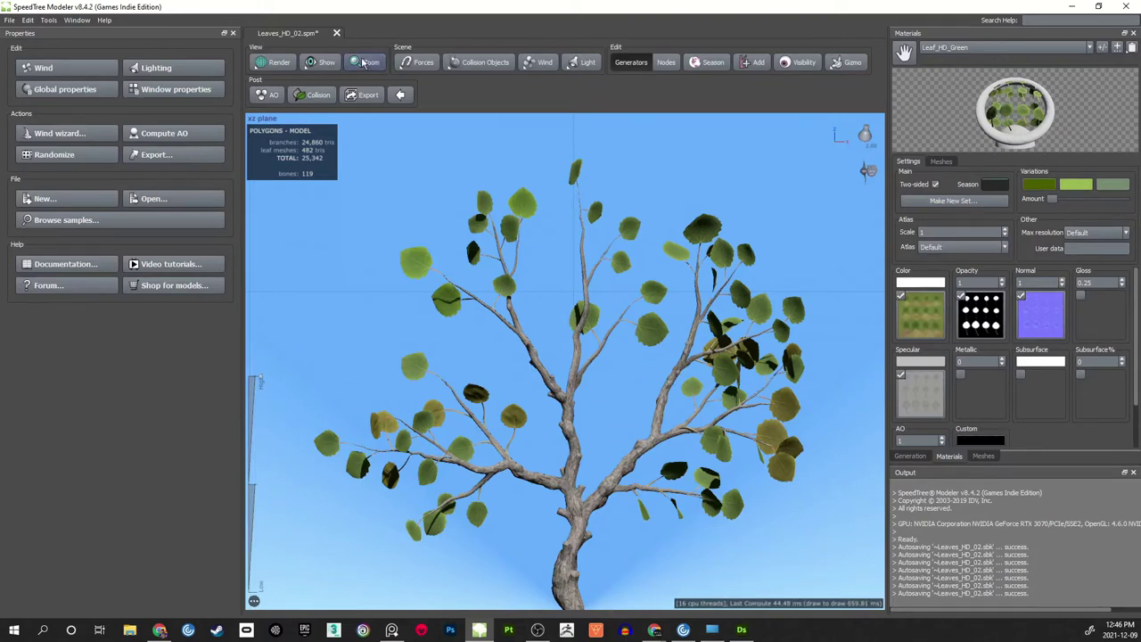
- Create a new tree model from the Blank template
click(9, 20)
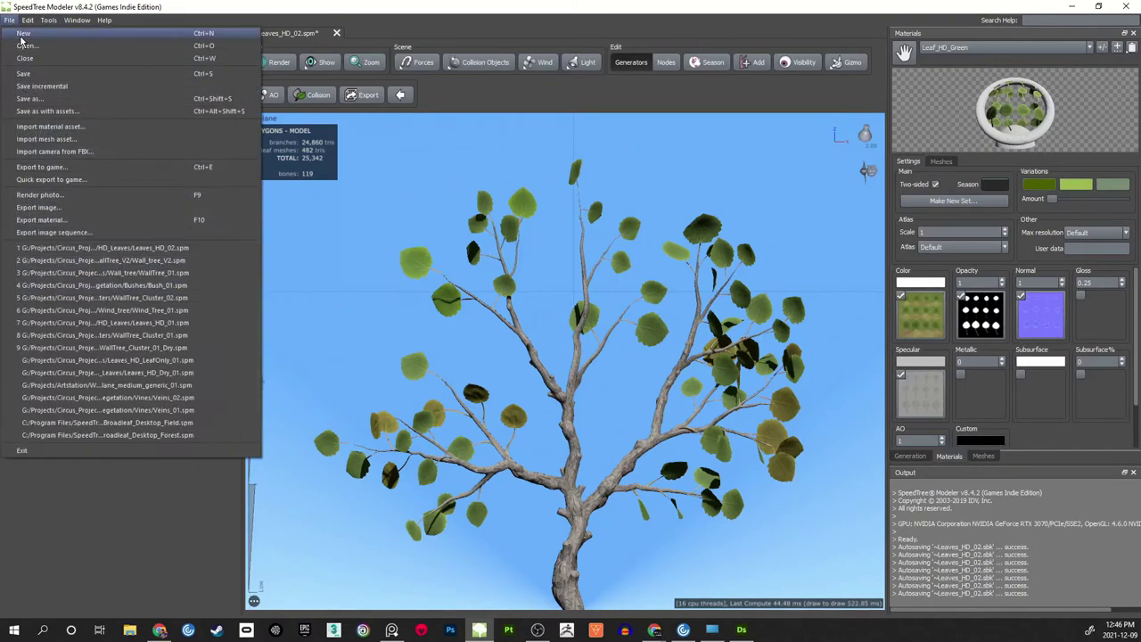
click(21, 37)
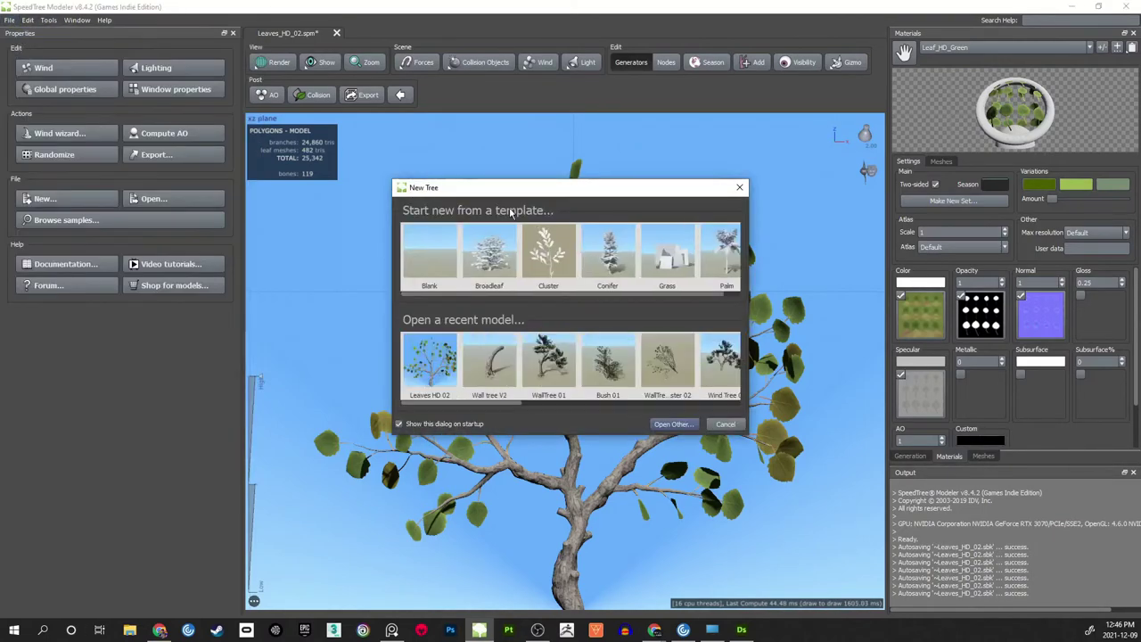
click(429, 259)
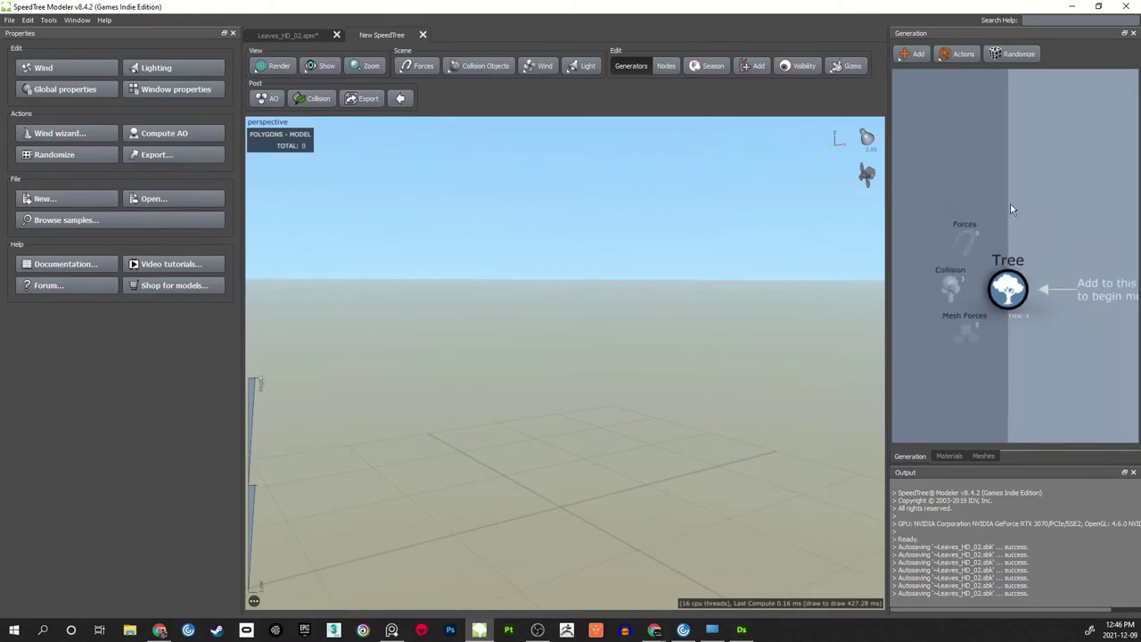
- Organize the new tree's generator graph in Portrait orientation
right_click(969, 166)
mouse_move(996, 190)
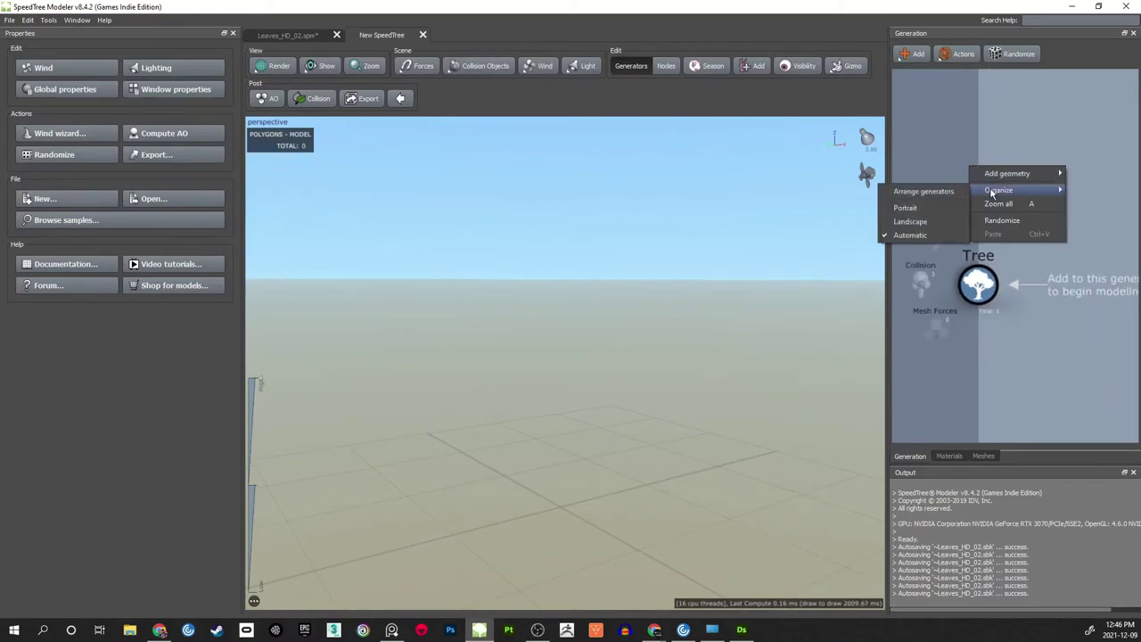
click(929, 209)
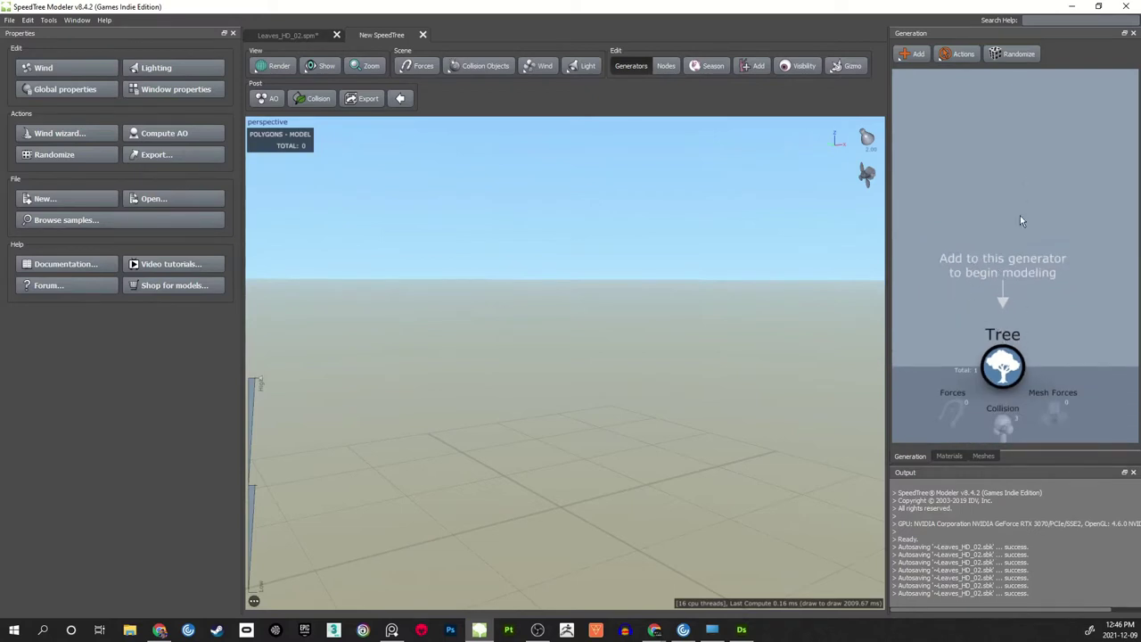
middle_drag(985, 241, 985, 228)
drag(676, 421, 650, 438)
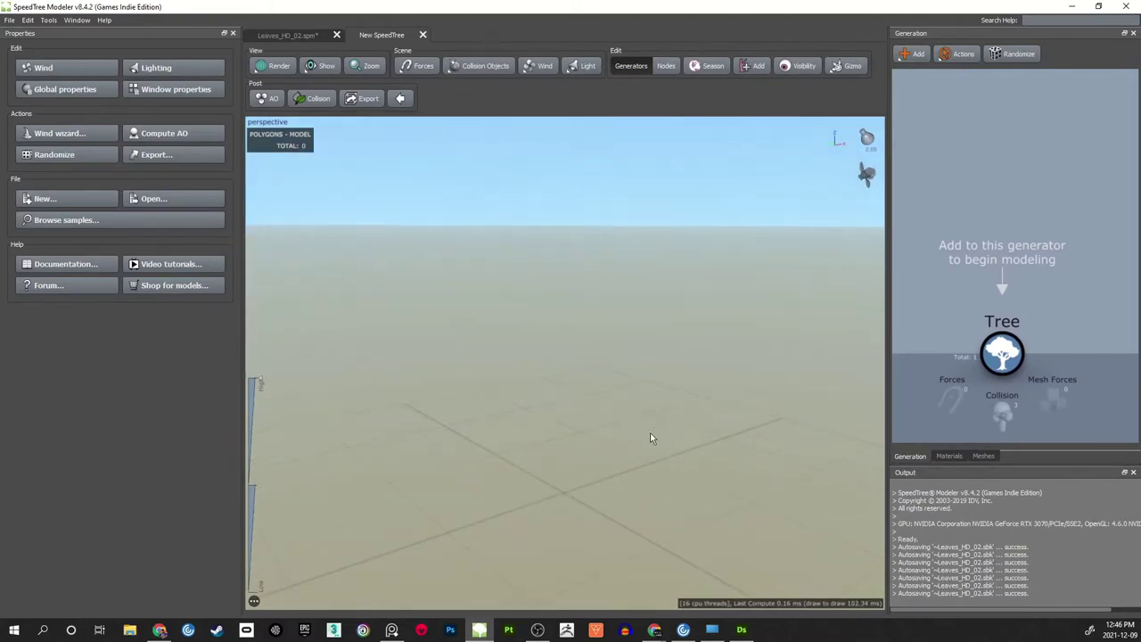
- Add a new material named Bark to the new tree's material list
click(949, 456)
click(1103, 47)
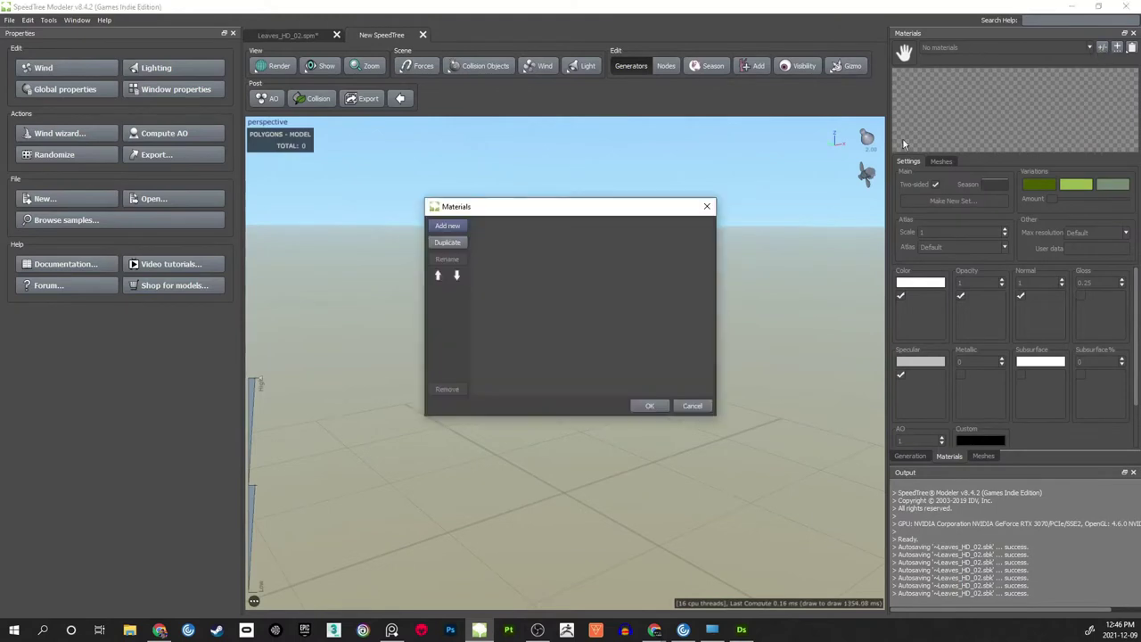
click(447, 226)
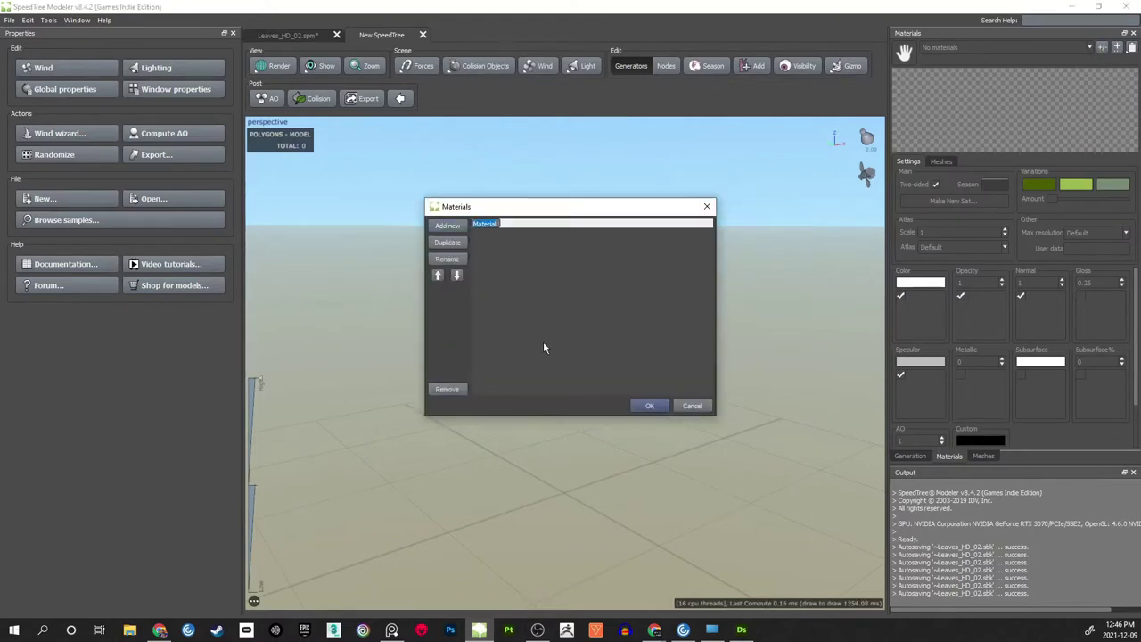
text(Bark)
key(Return)
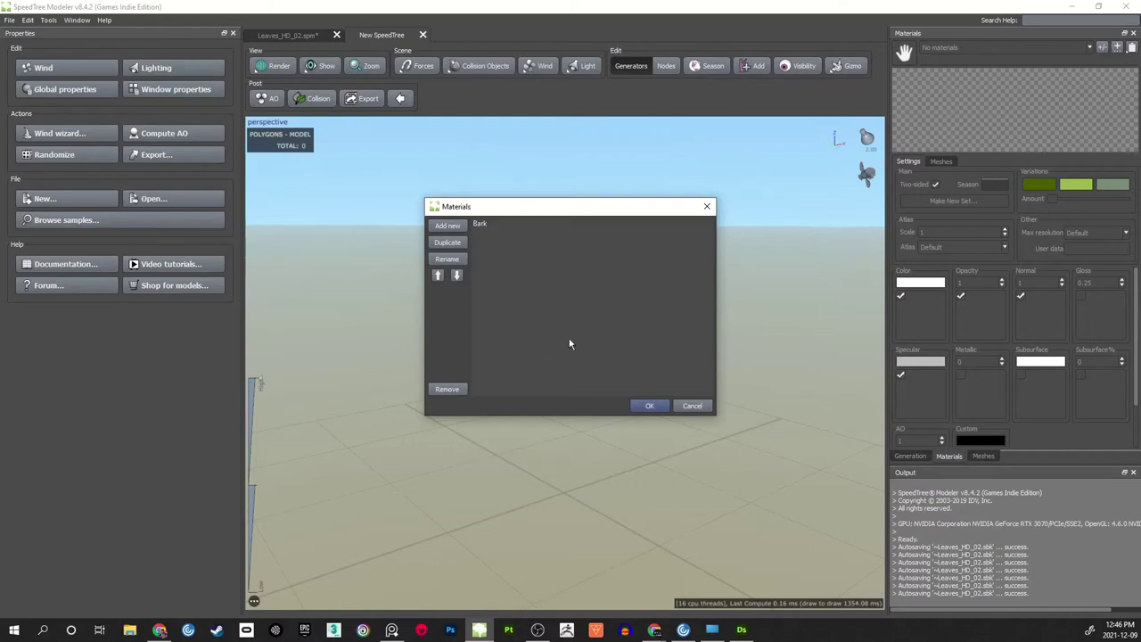
- Add a second material named Leaf_HD and accept the material list
click(447, 226)
text(Leaf)
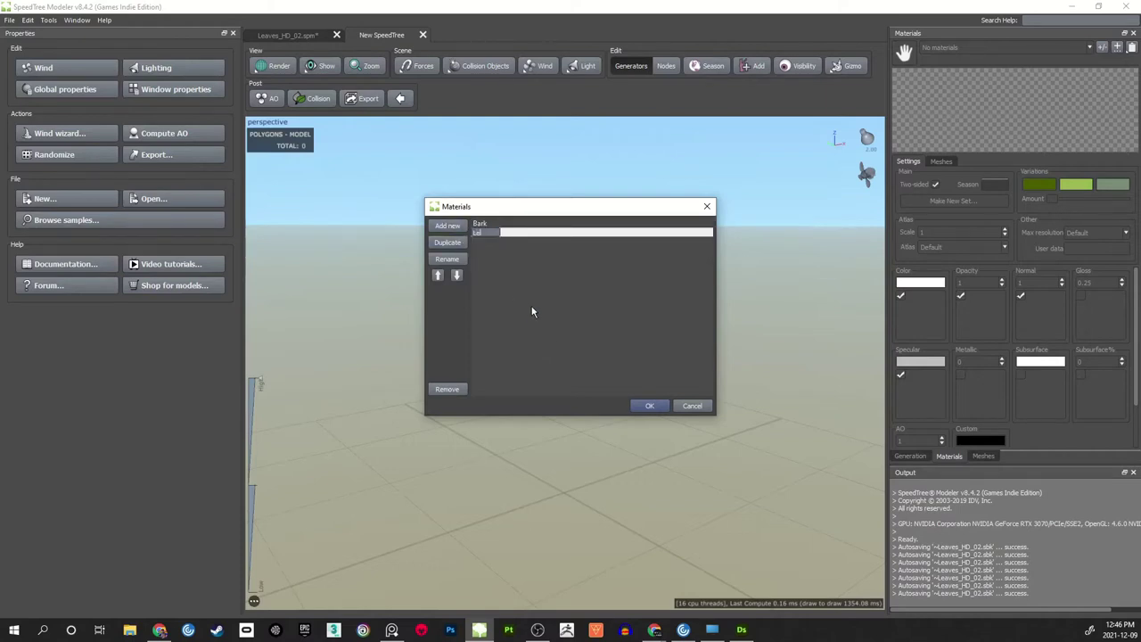
key(Return)
click(504, 232)
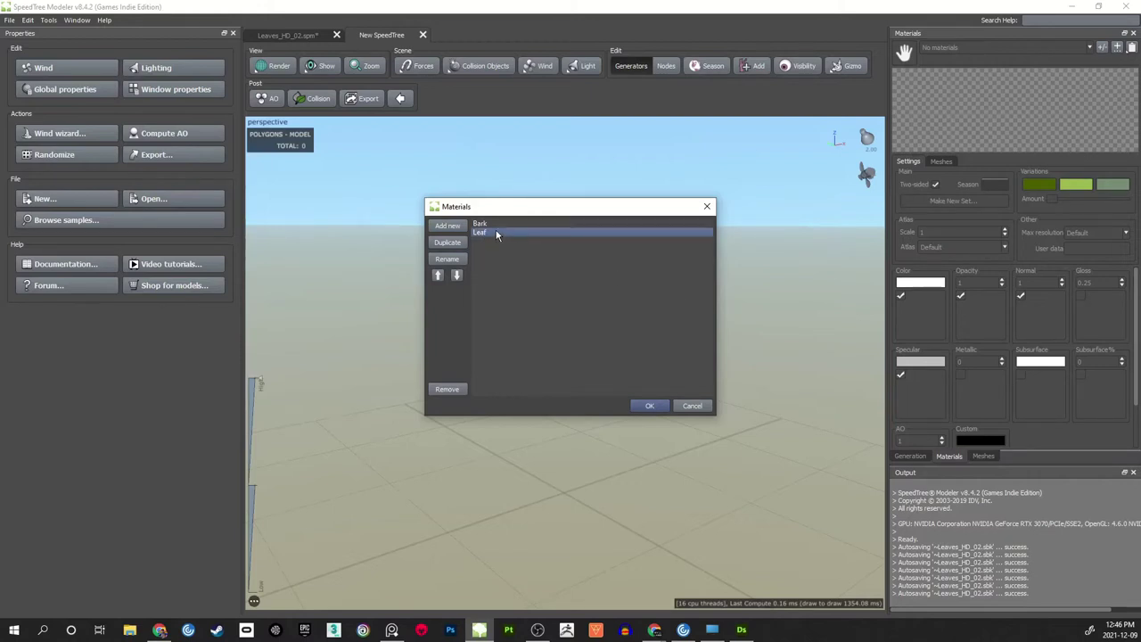
double_click(488, 233)
click(490, 349)
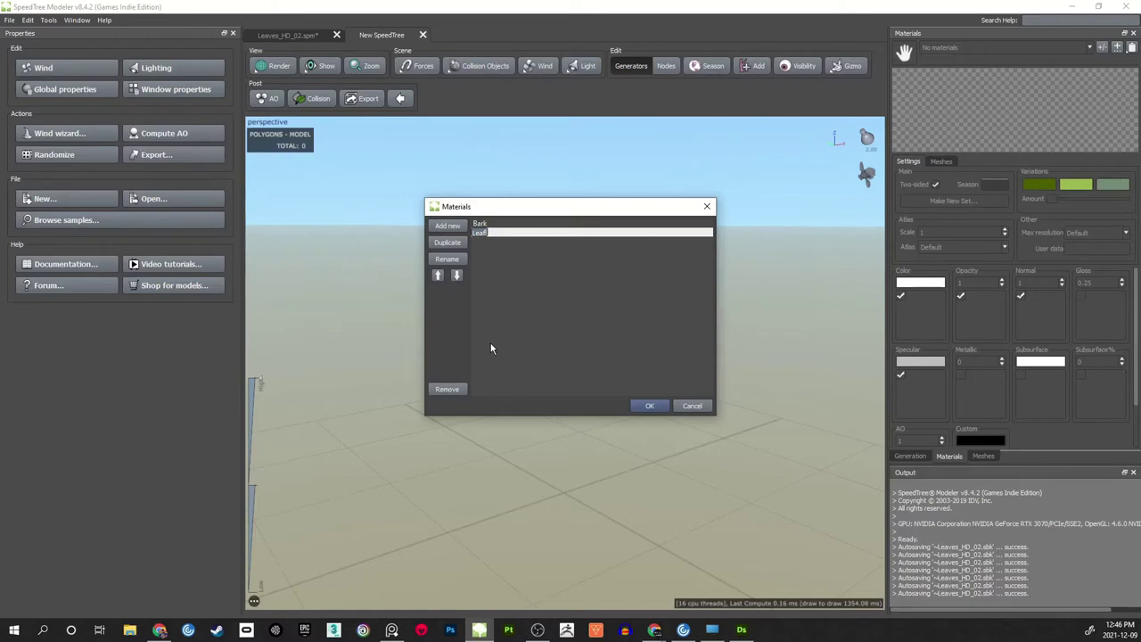
text(_HD)
key(Return)
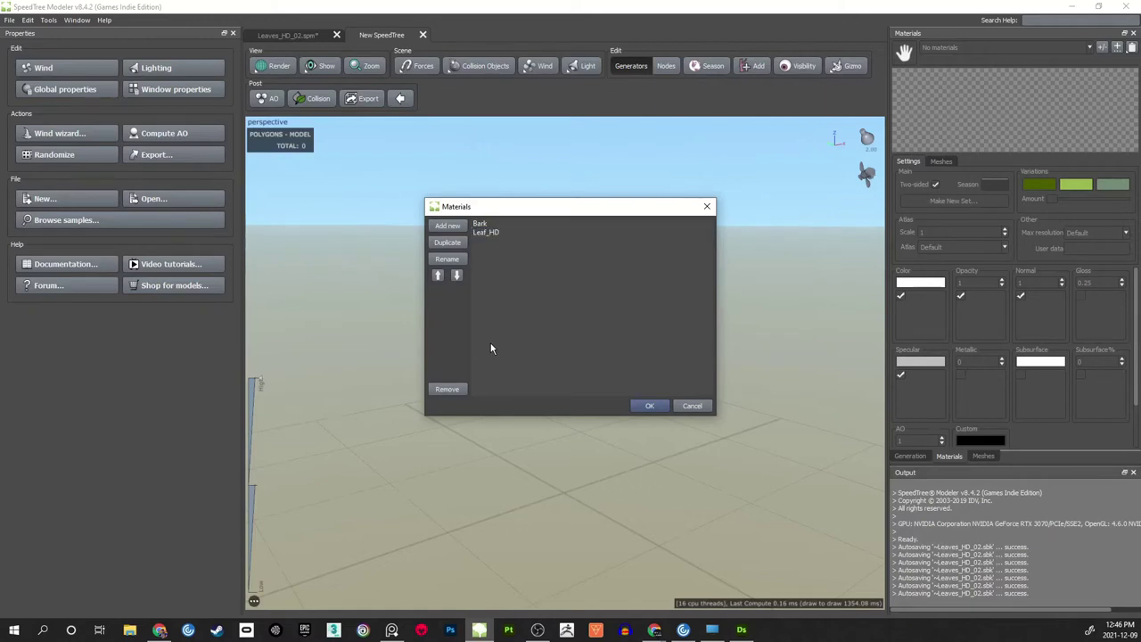
click(657, 405)
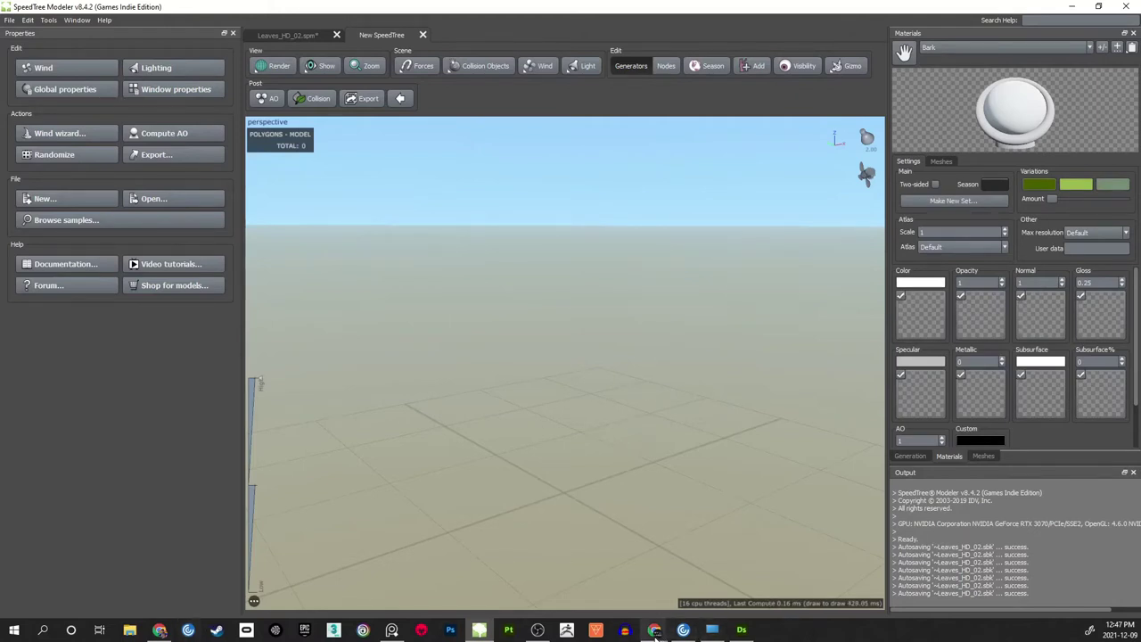
- Switch to the Quixel Megascans page and look through the Aspen leaf atlases
mouse_move(655, 631)
click(779, 584)
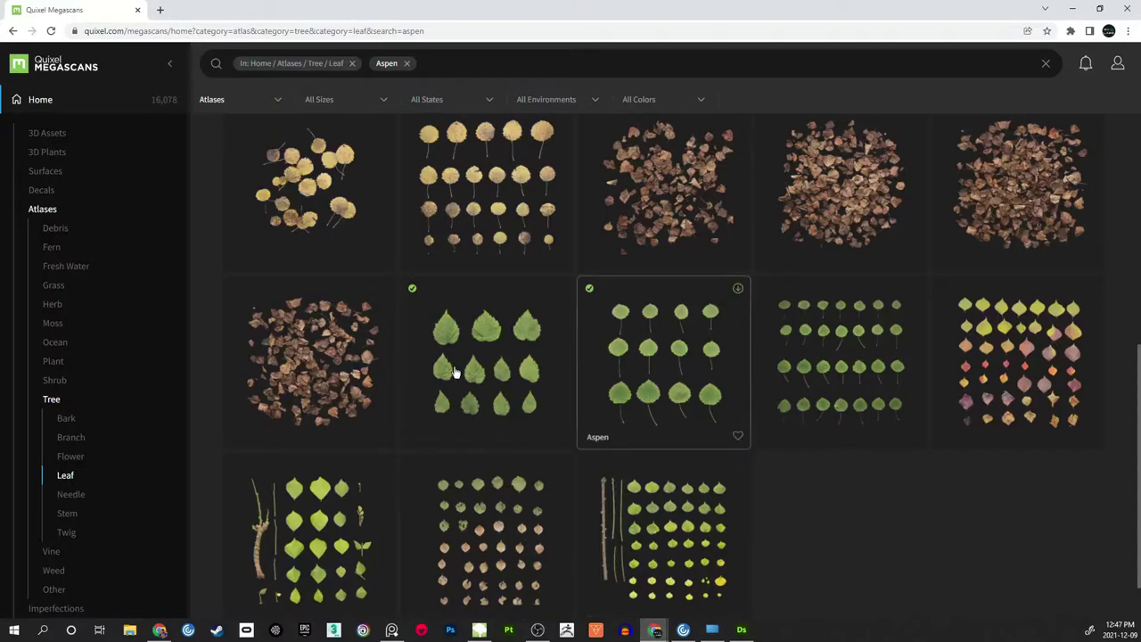
scroll(892, 472, up, 6)
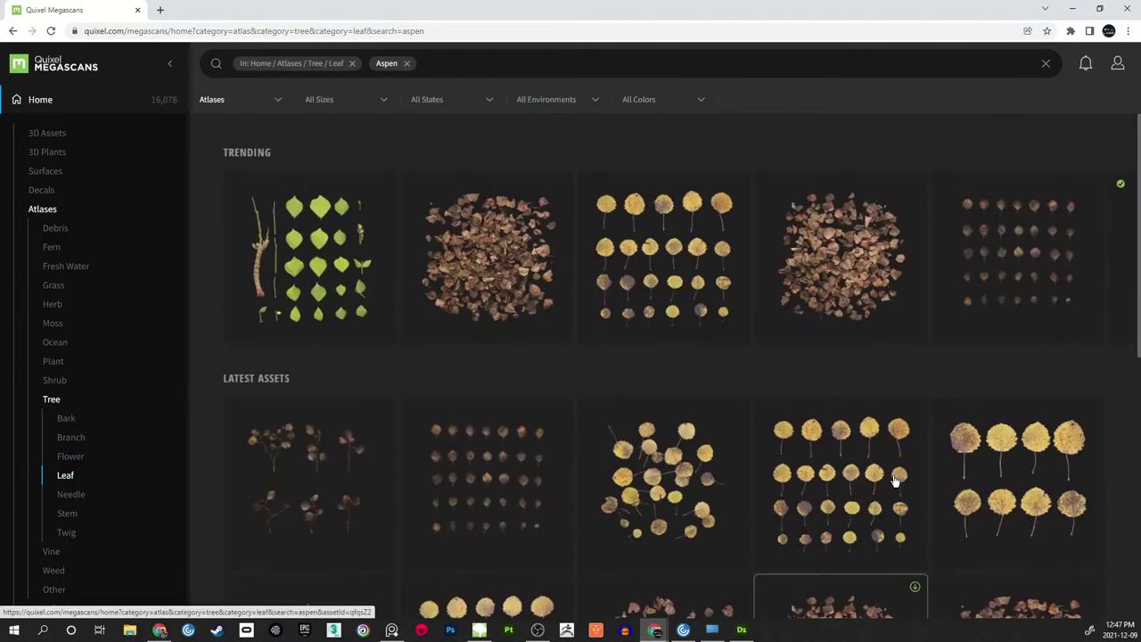
scroll(896, 475, down, 5)
scroll(900, 477, down, 2)
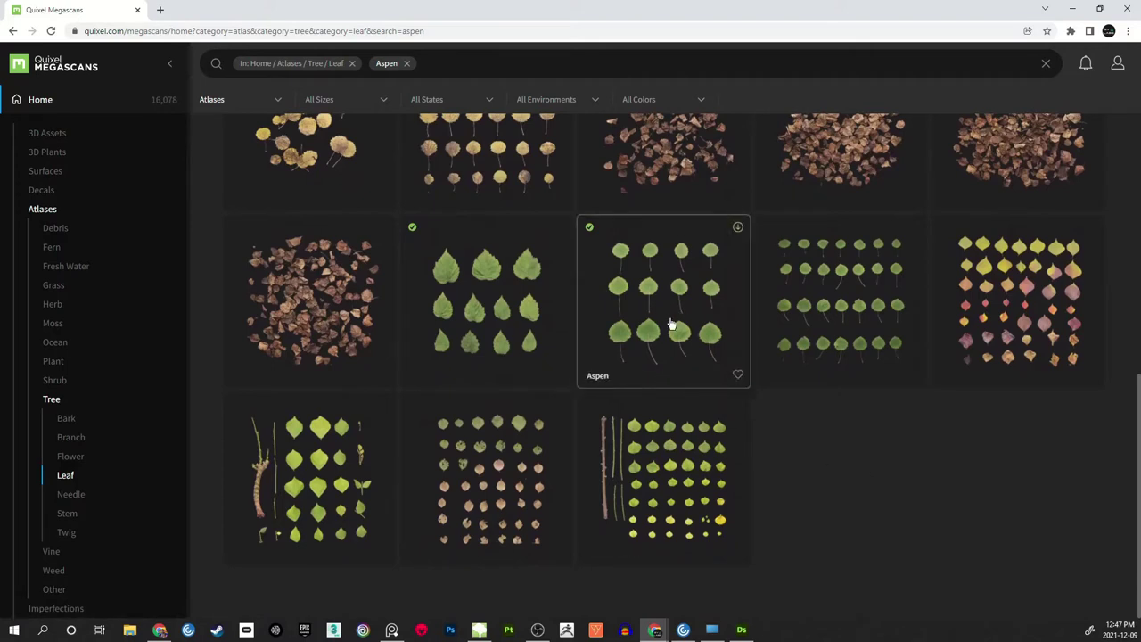
- Switch to the reference board and bring up the backlit branch photos in the Leaf reference group
click(393, 630)
middle_drag(377, 293, 736, 344)
scroll(571, 330, down, 5)
middle_drag(310, 330, 741, 205)
scroll(597, 277, up, 5)
middle_drag(662, 292, 551, 233)
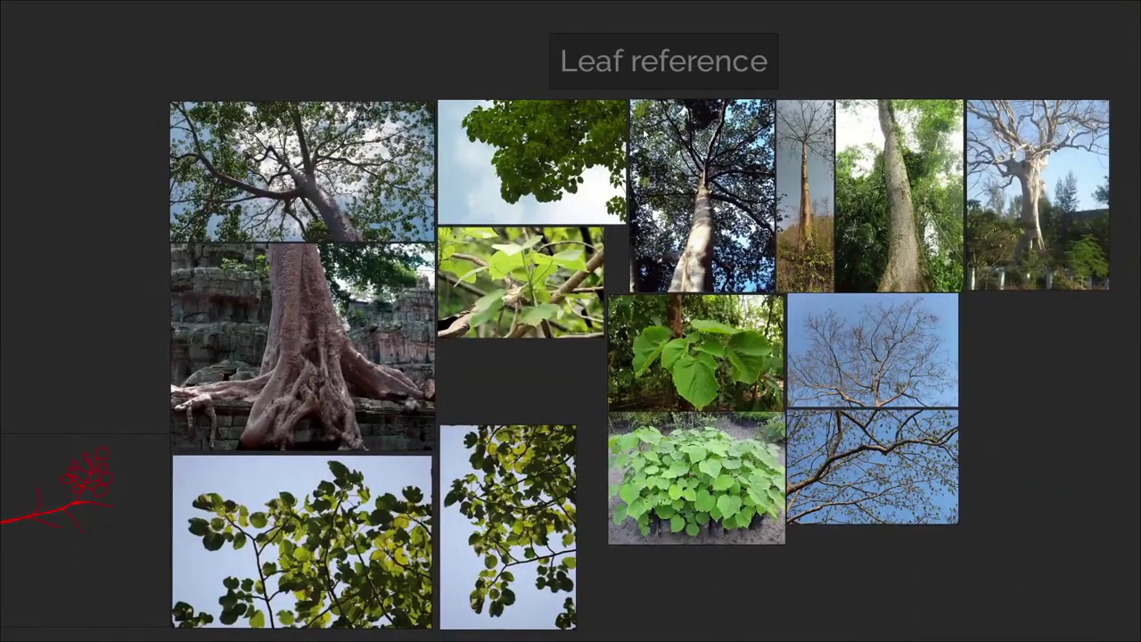
middle_drag(414, 502, 594, 295)
scroll(594, 295, up, 4)
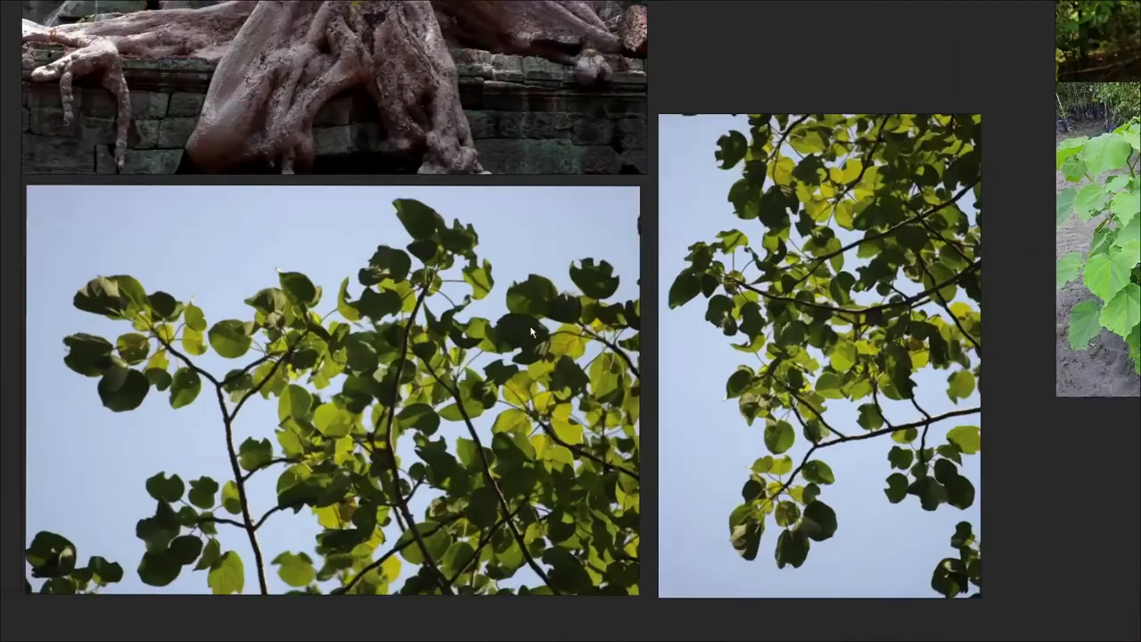
- Examine how the leaves cluster along the twigs in the two backlit branch photos beside the red sketch
middle_drag(164, 363, 452, 324)
scroll(452, 324, up, 2)
scroll(397, 234, down, 2)
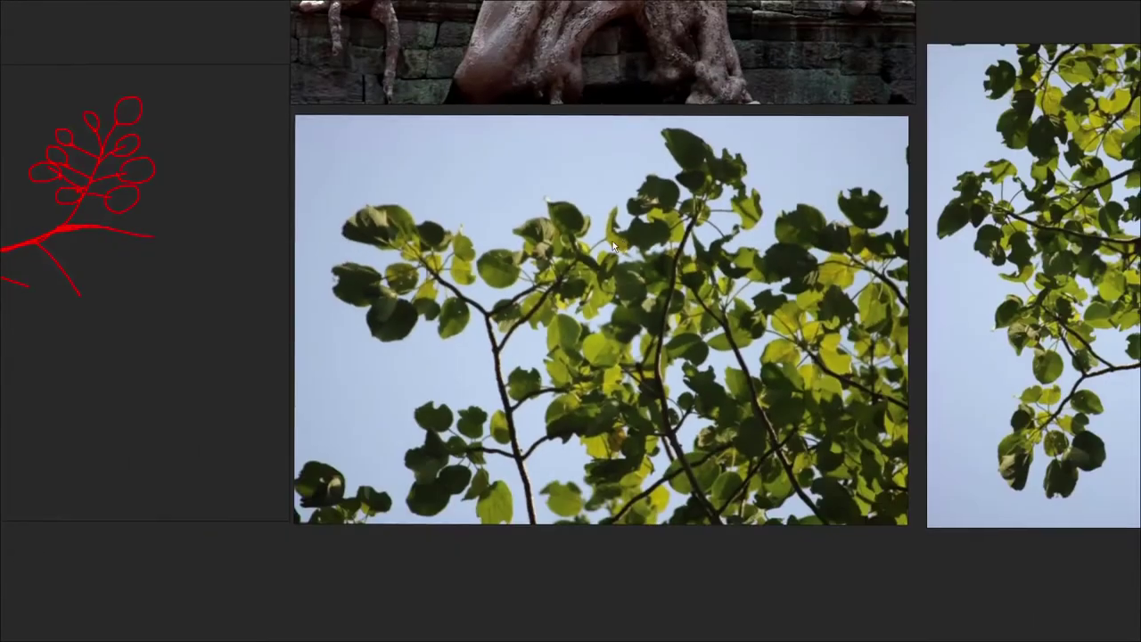
middle_drag(397, 233, 195, 313)
scroll(194, 313, down, 2)
middle_drag(647, 384, 542, 381)
scroll(542, 382, up, 2)
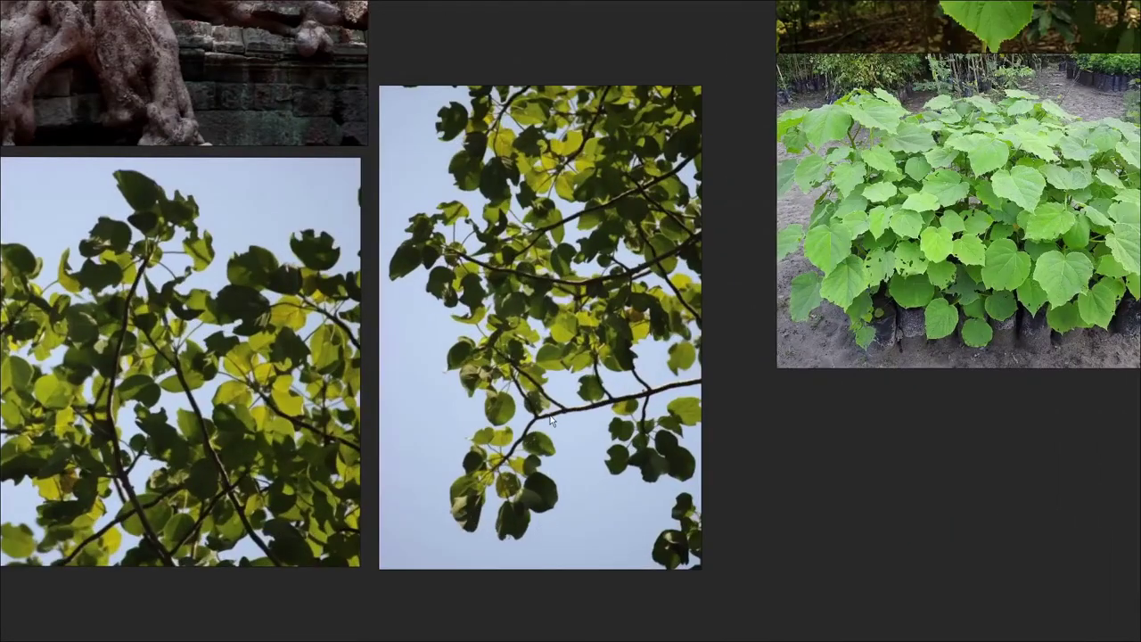
middle_drag(496, 349, 515, 443)
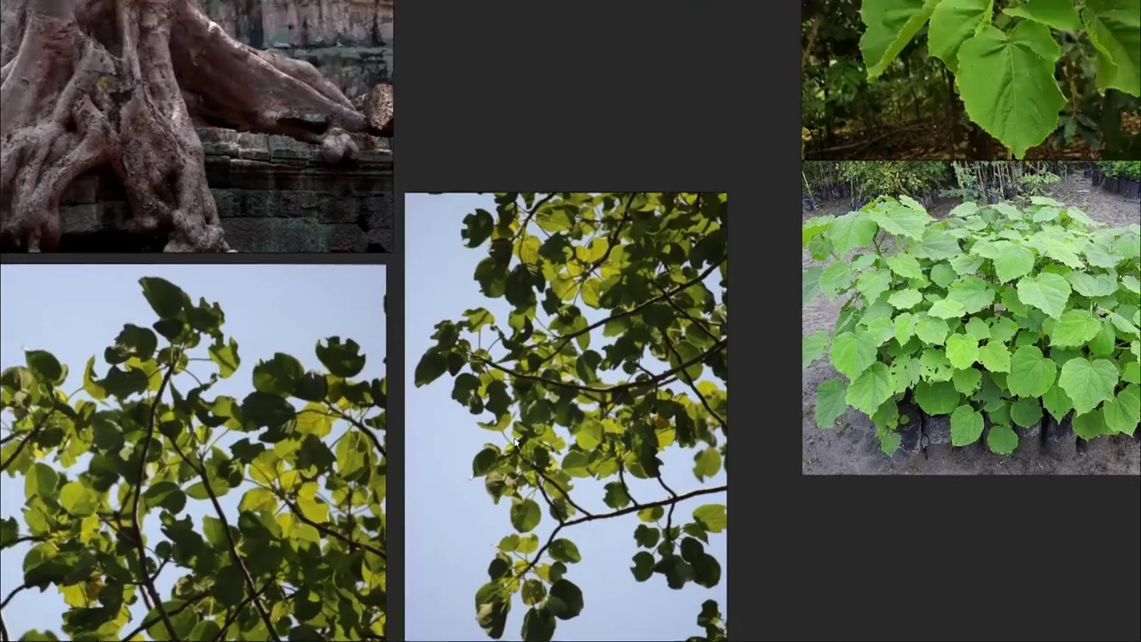
scroll(454, 255, down, 5)
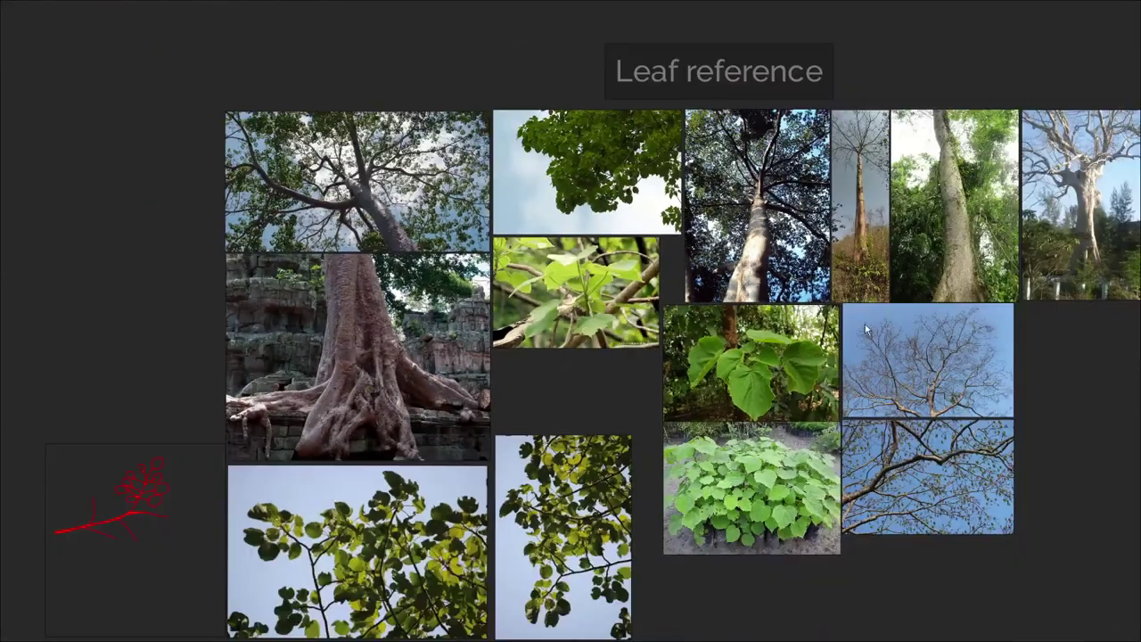
- Examine the photo of the dense green canopy against the sky in the Leaf reference group
middle_drag(521, 187, 528, 363)
scroll(527, 363, up, 4)
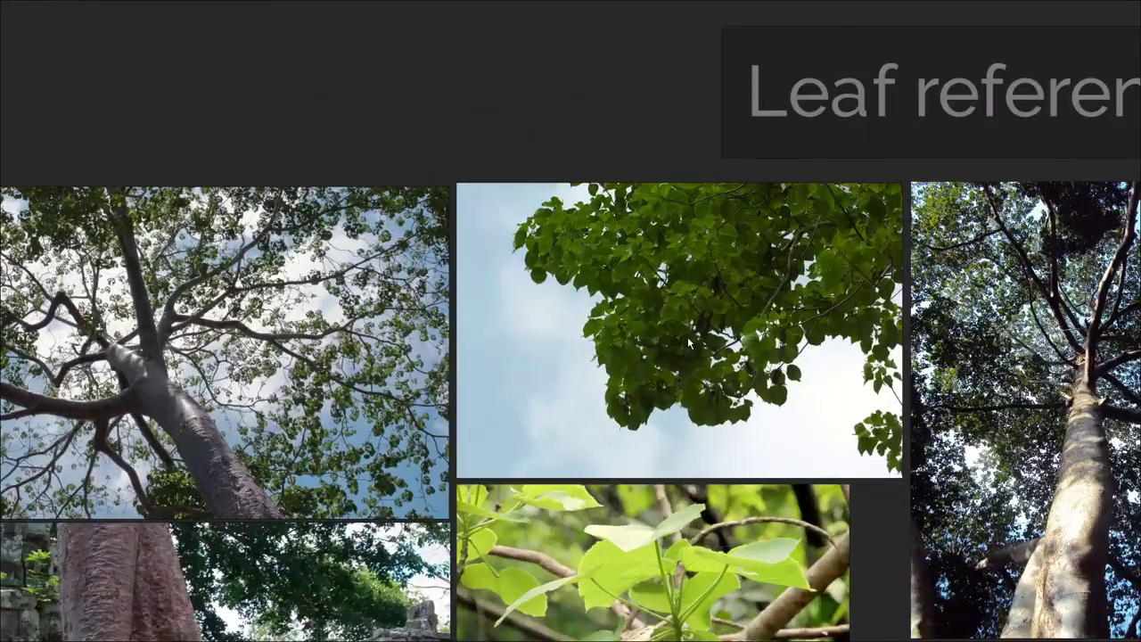
middle_drag(694, 350, 624, 383)
scroll(615, 379, up, 3)
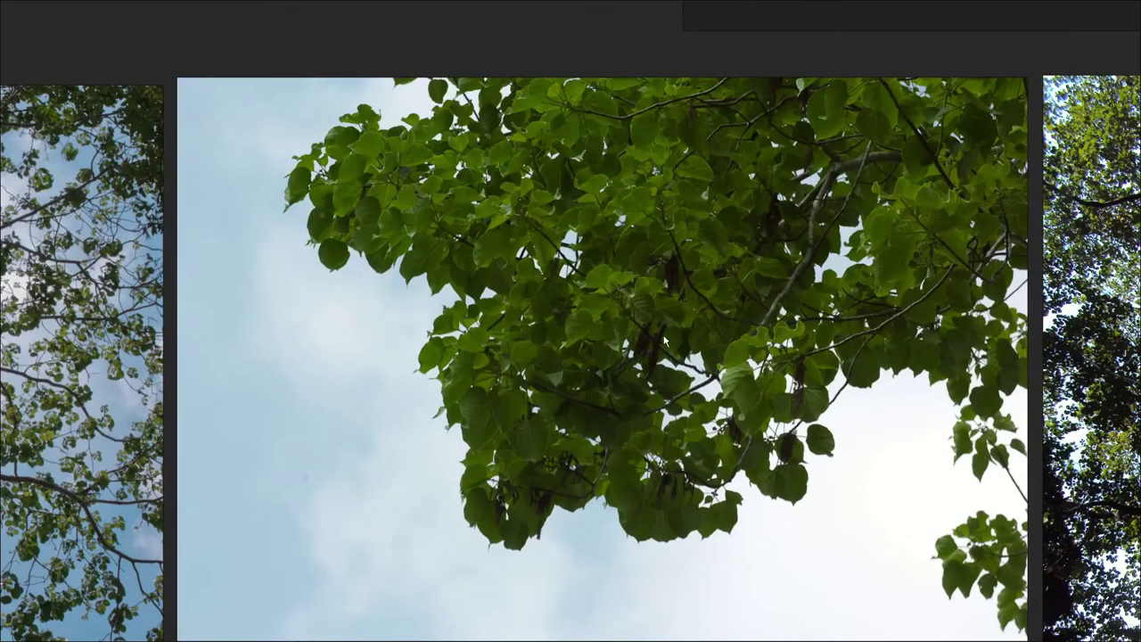
scroll(664, 335, down, 1)
scroll(753, 298, down, 5)
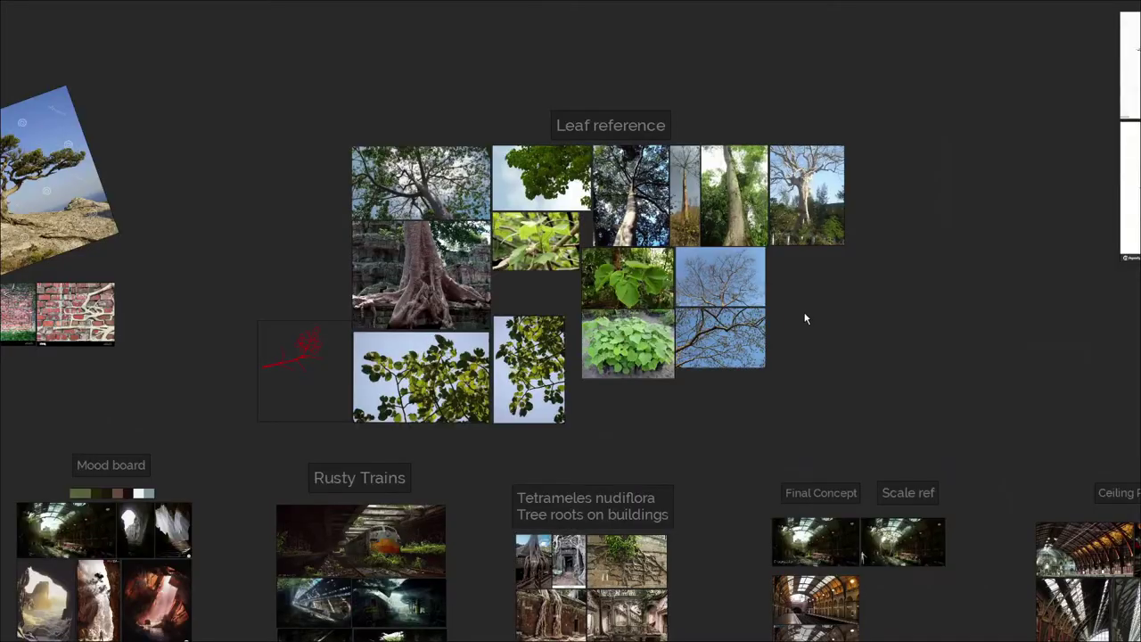
- Look over the Branch example, Stem example and Phylotaxy groups on the reference board
middle_drag(805, 318, 489, 379)
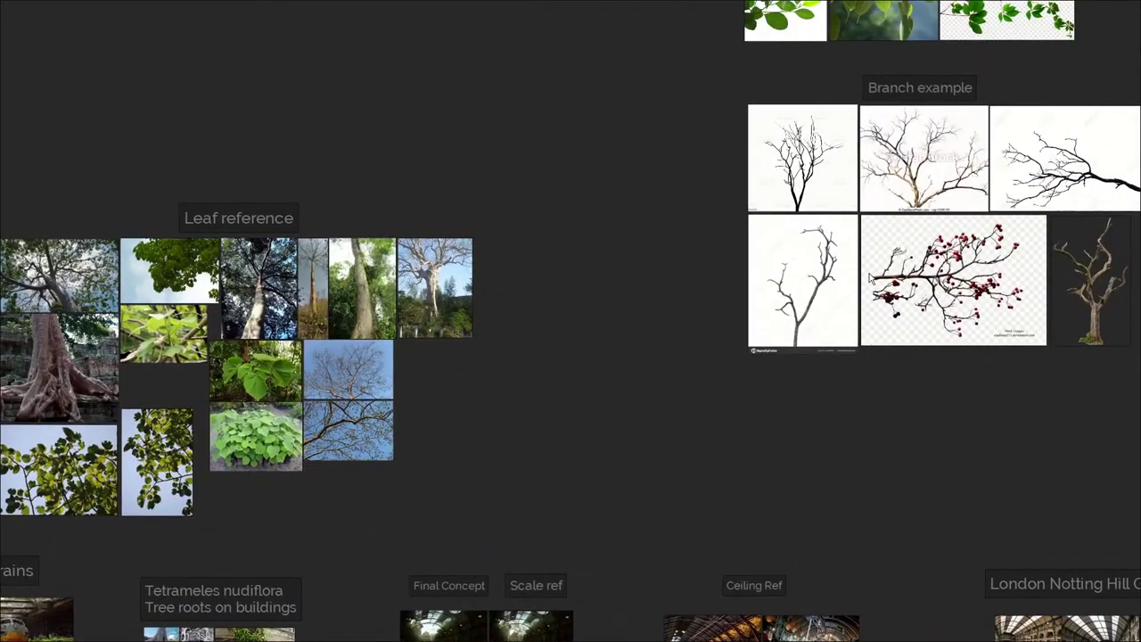
middle_drag(864, 251, 518, 457)
middle_drag(726, 430, 709, 379)
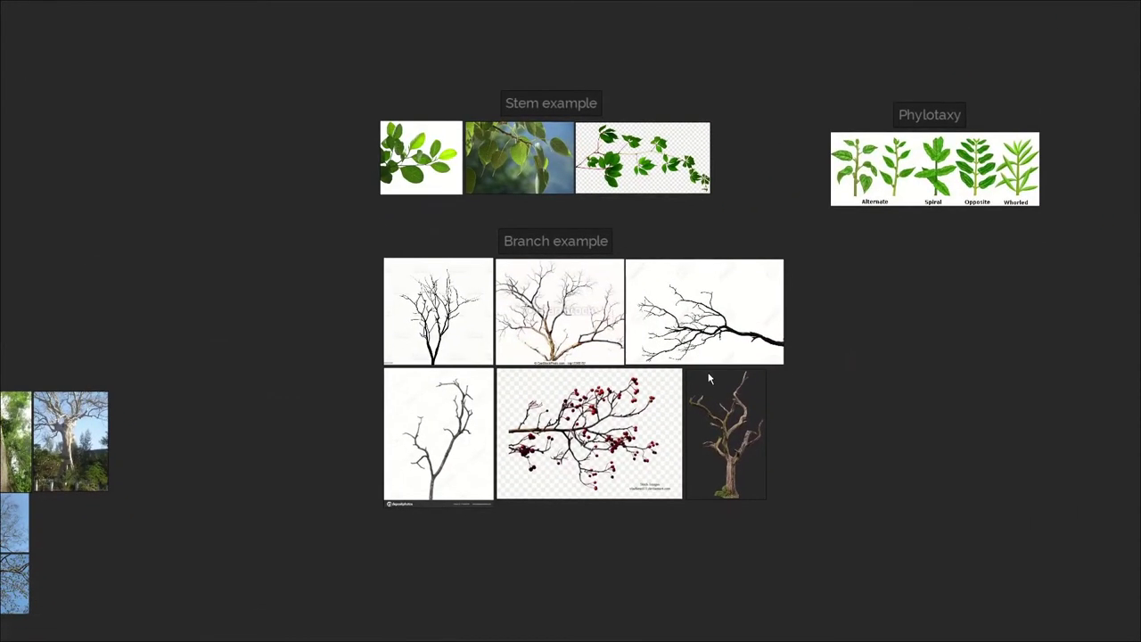
middle_drag(531, 373, 604, 365)
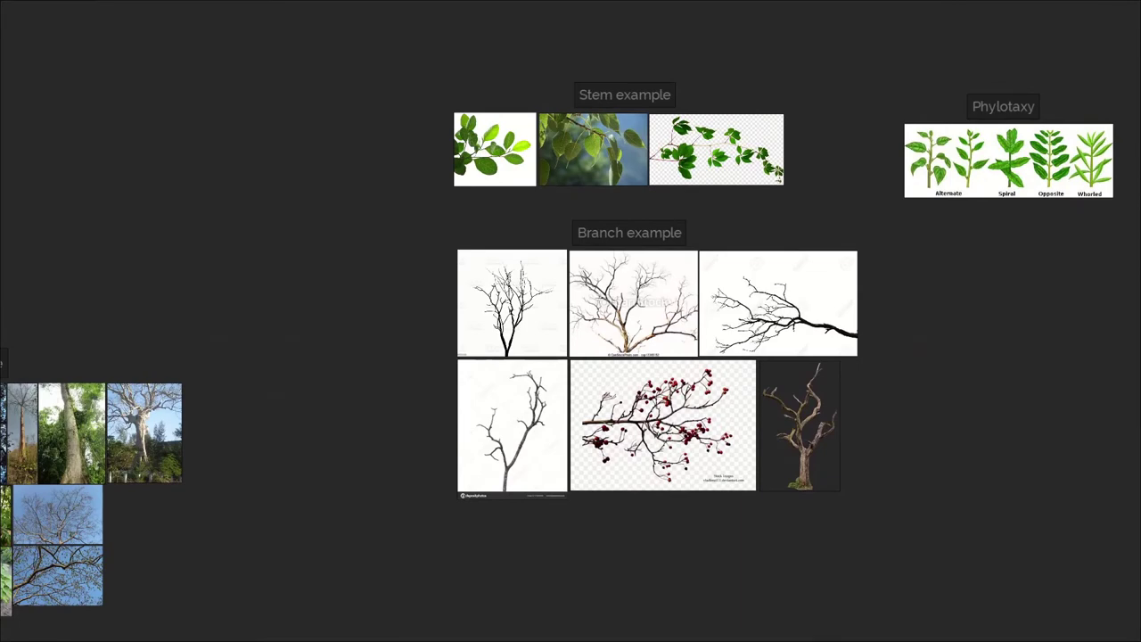
- Switch back to Megascans and inspect the green long-stemmed Aspen atlas at full screen, then close its preview
key(alt+Tab)
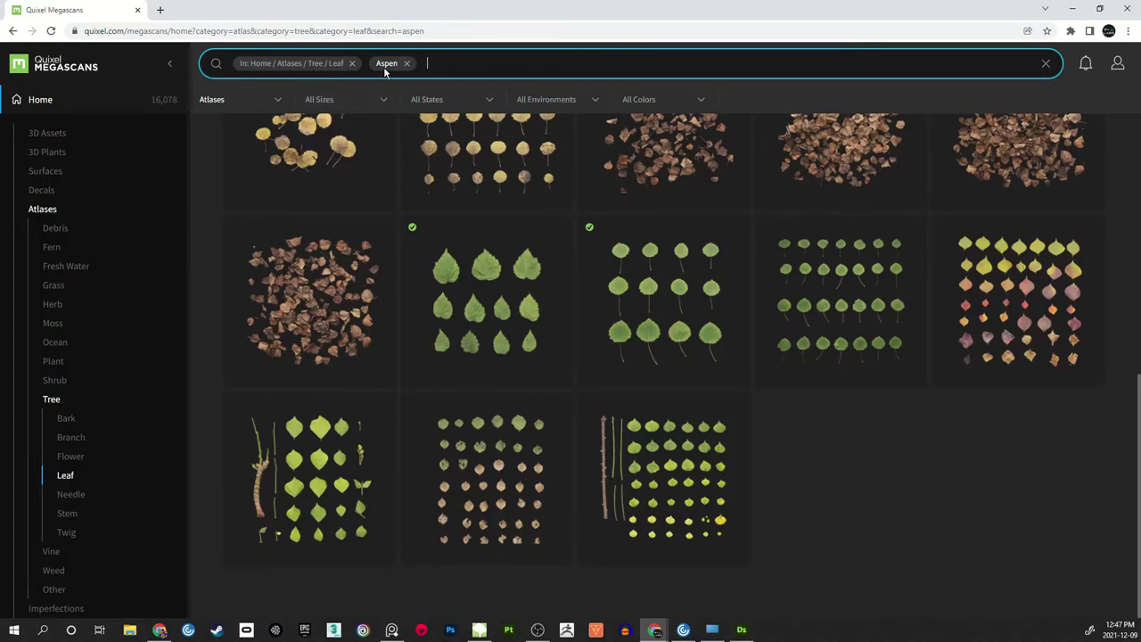
click(658, 316)
click(807, 154)
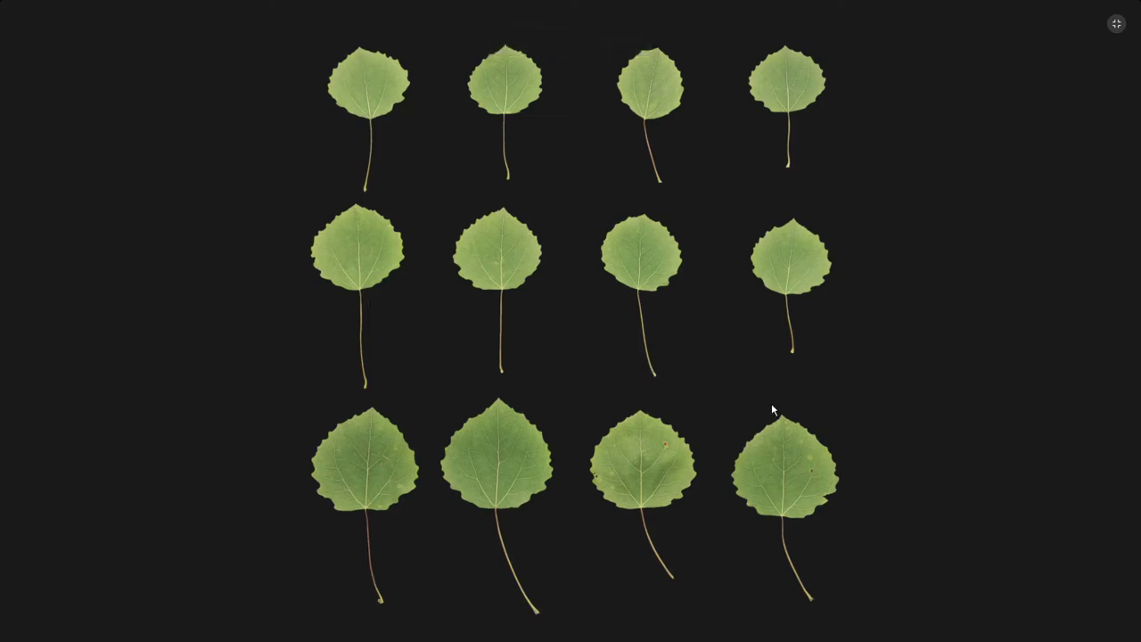
click(1116, 24)
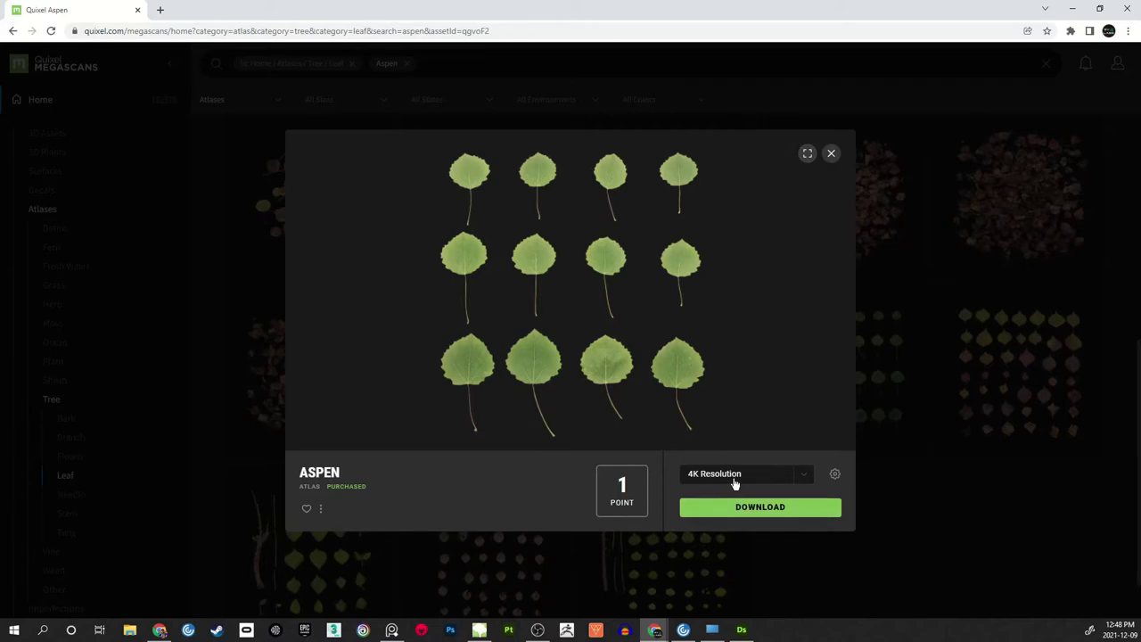
click(831, 153)
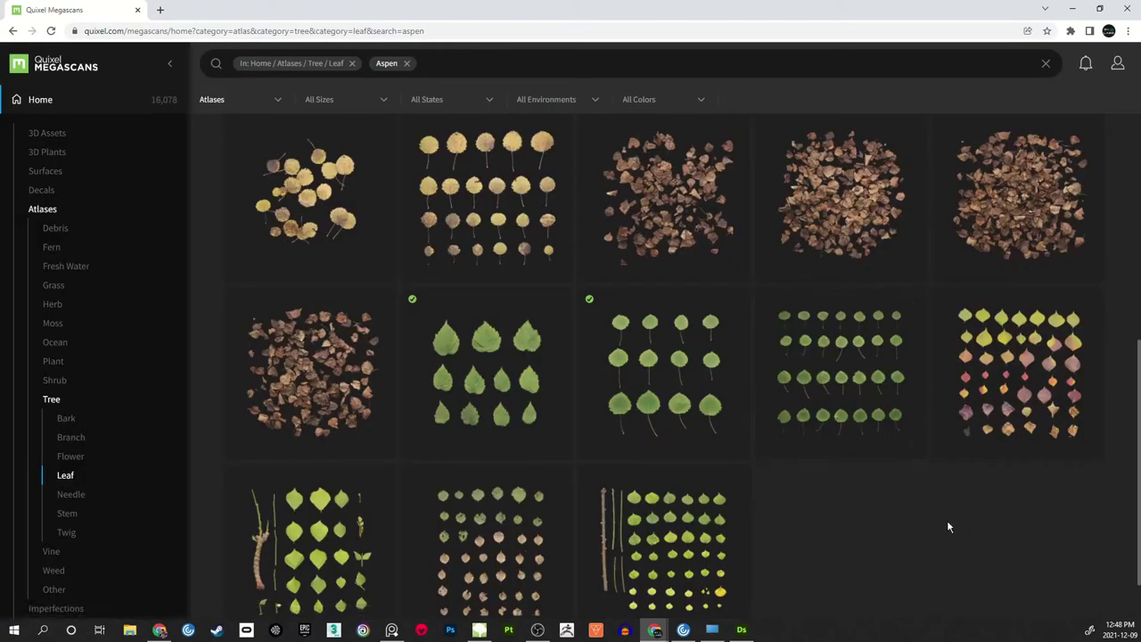
- Switch to SpeedTree and browse for the Bark material's color map in the Textures/Vegetation/Trees/Tree_Leaf_02 folder
click(479, 629)
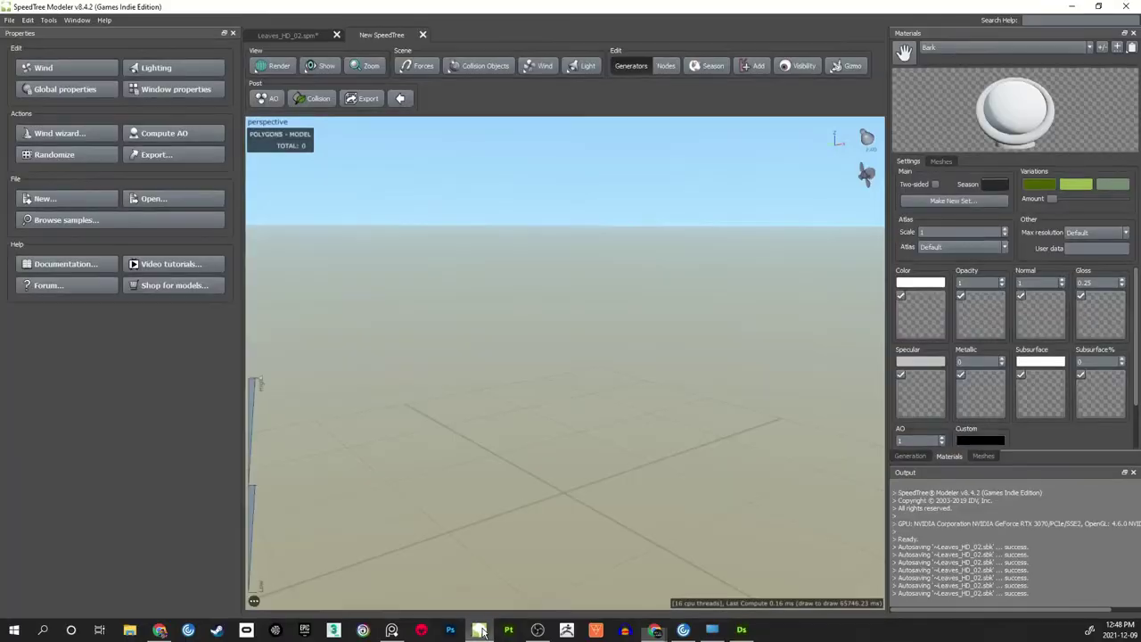
click(921, 312)
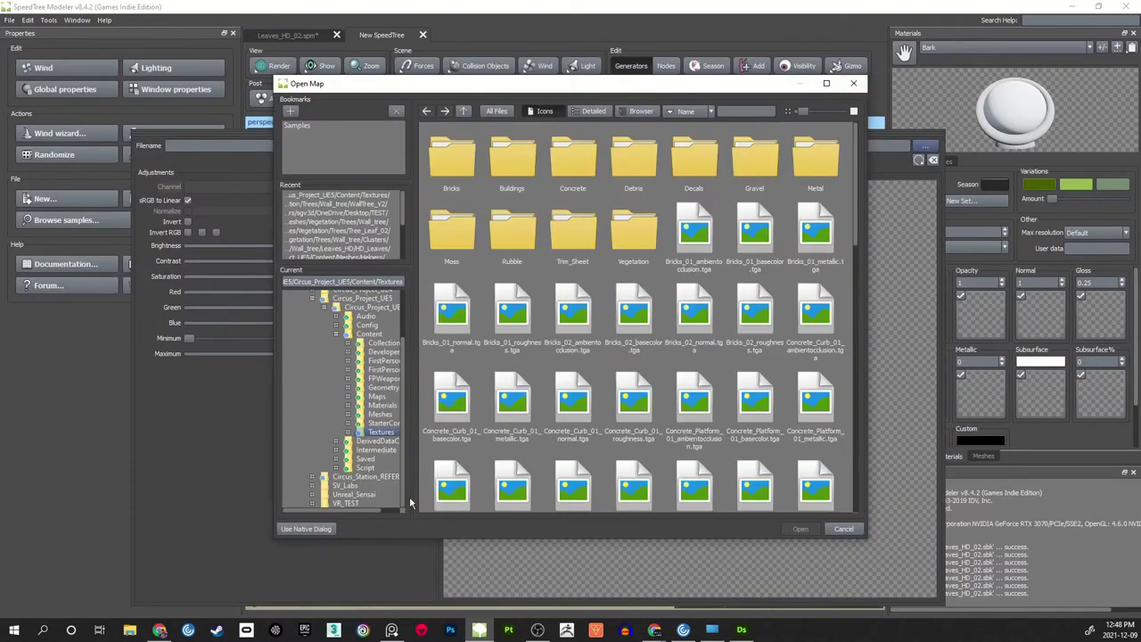
click(305, 529)
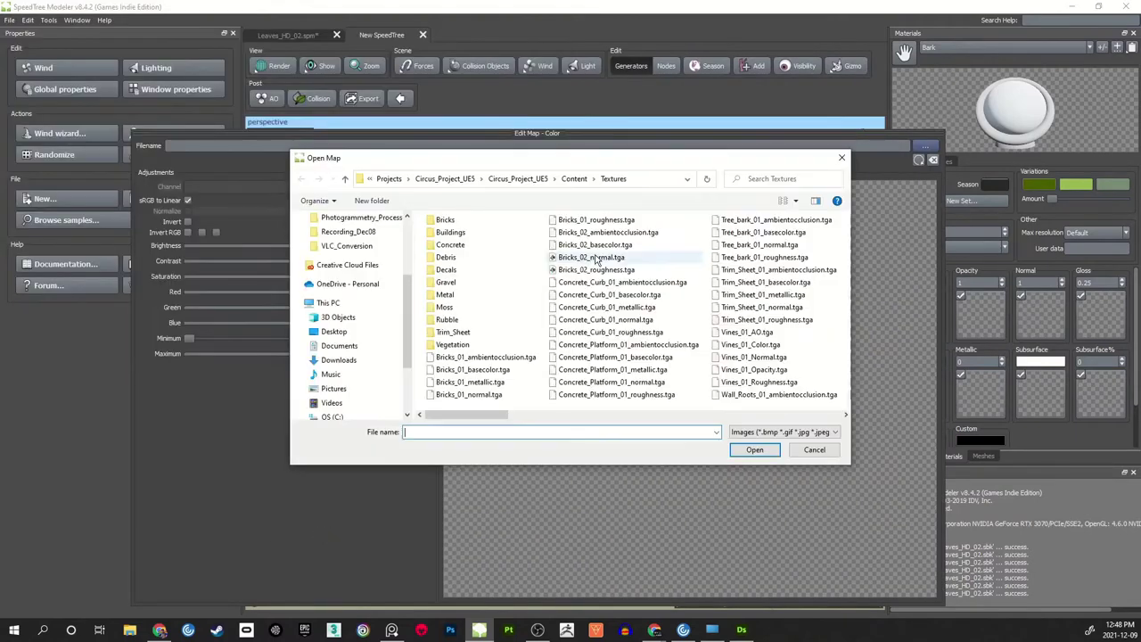
double_click(456, 344)
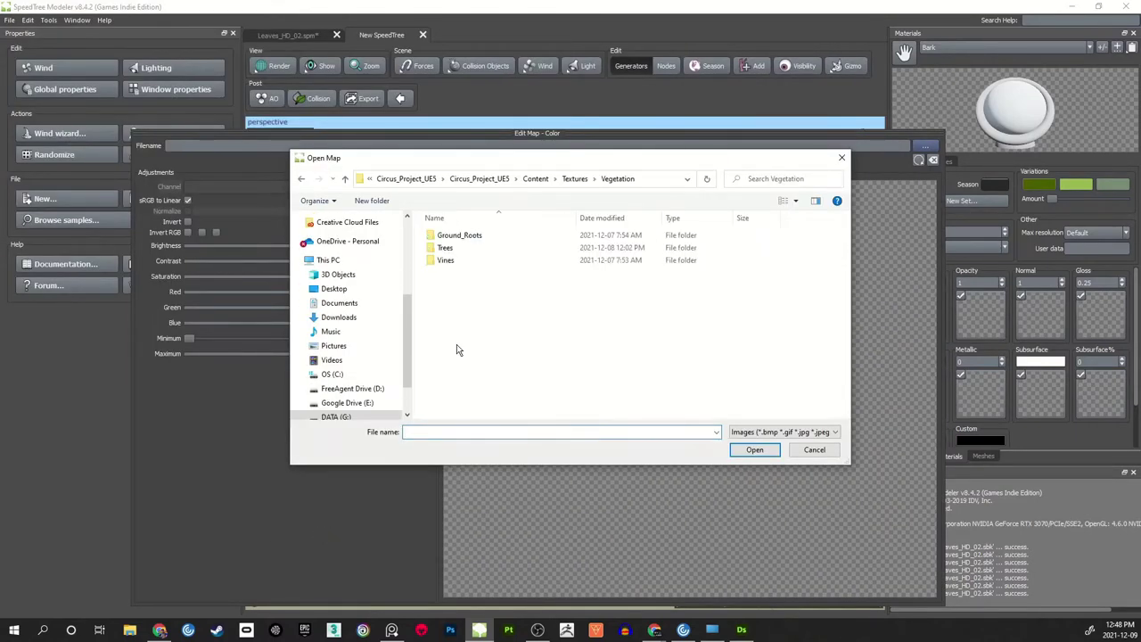
double_click(450, 249)
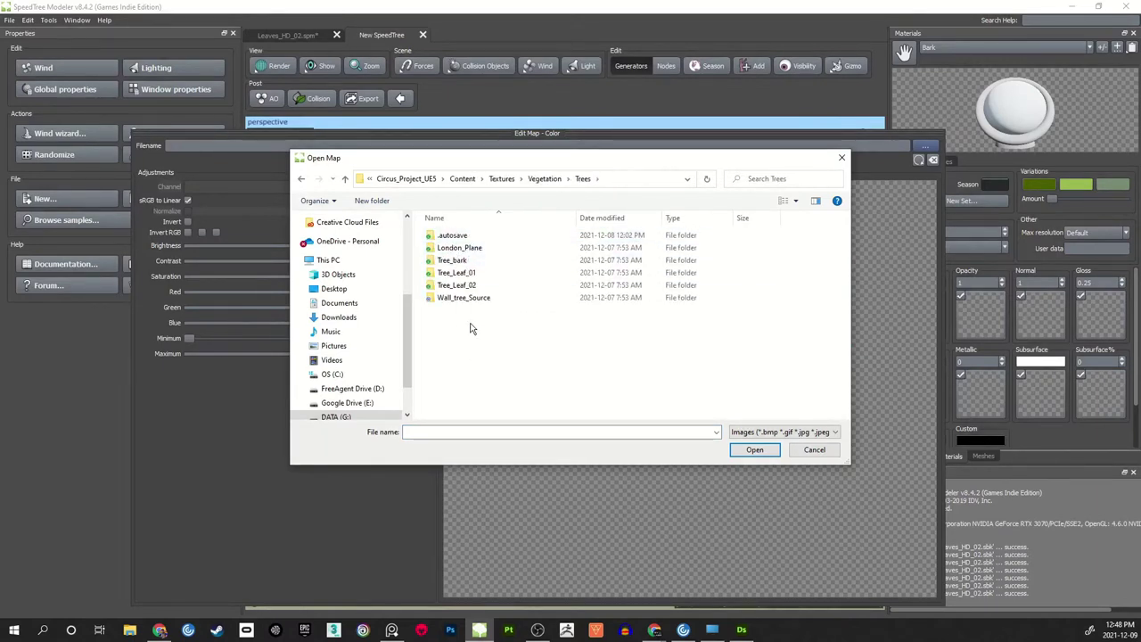
double_click(456, 273)
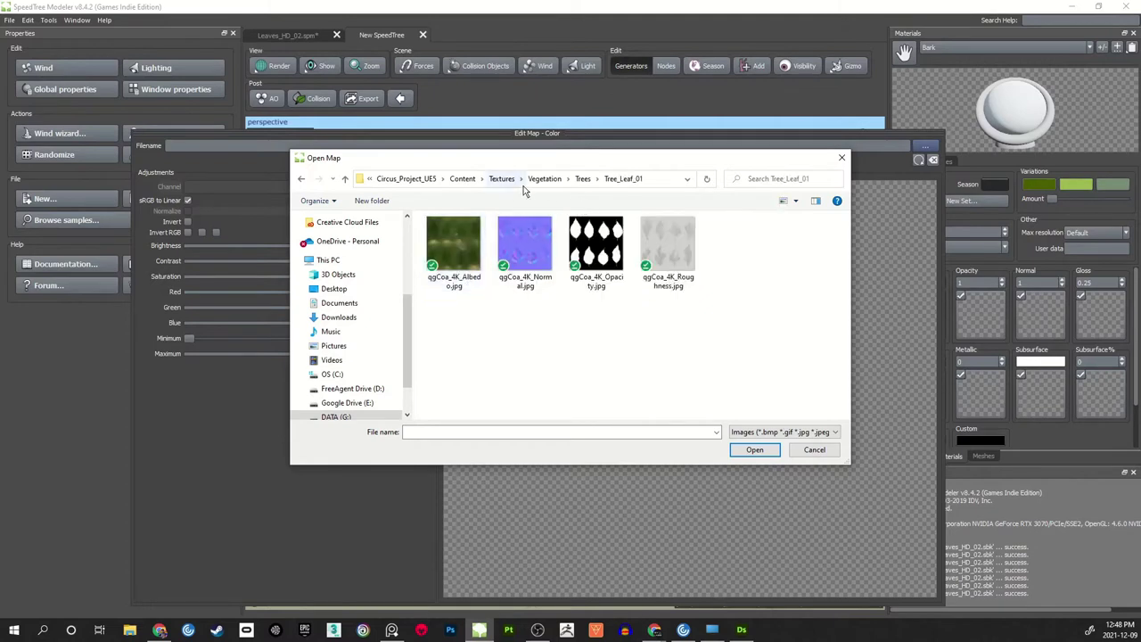
click(582, 178)
double_click(466, 285)
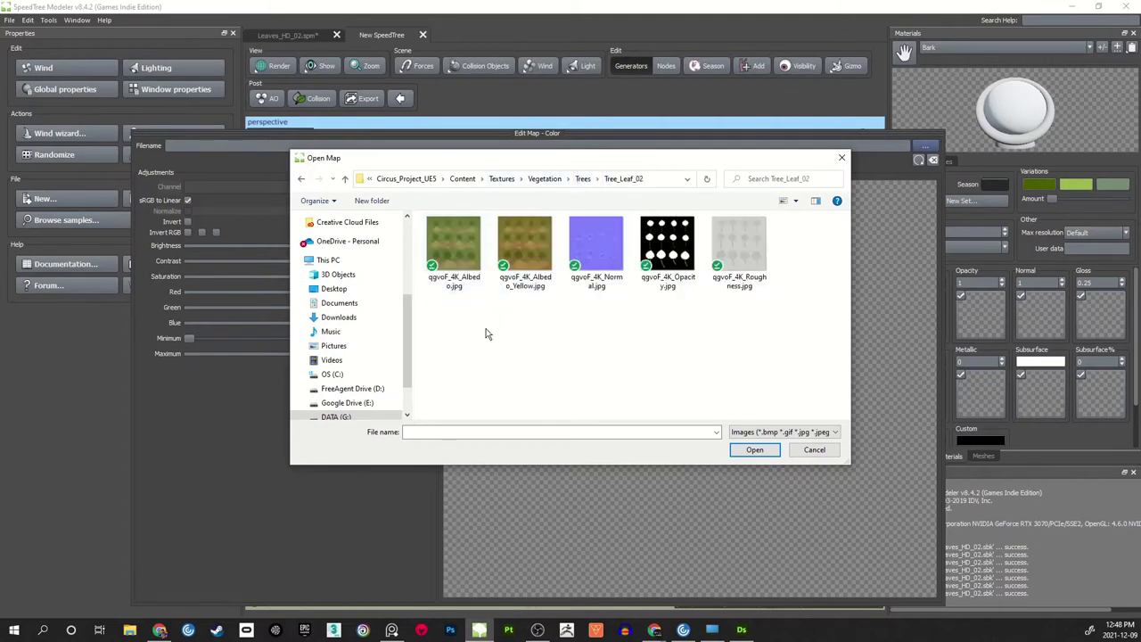
- Look through the albedo, yellow albedo, normal, opacity and roughness maps in the Tree_Leaf_02 folder
click(455, 264)
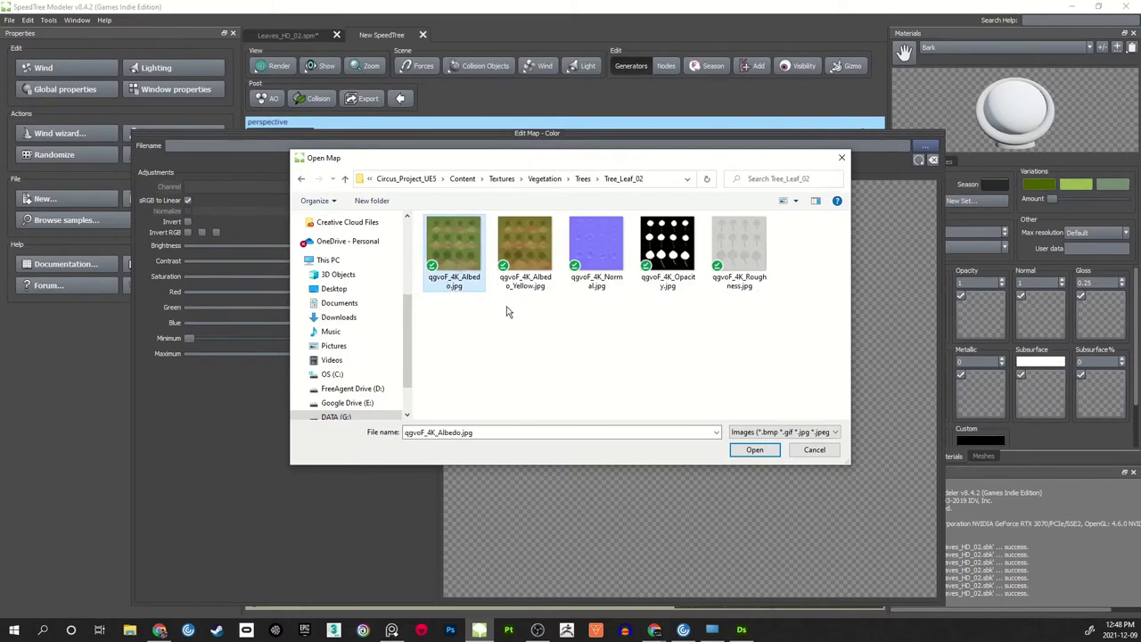
click(529, 260)
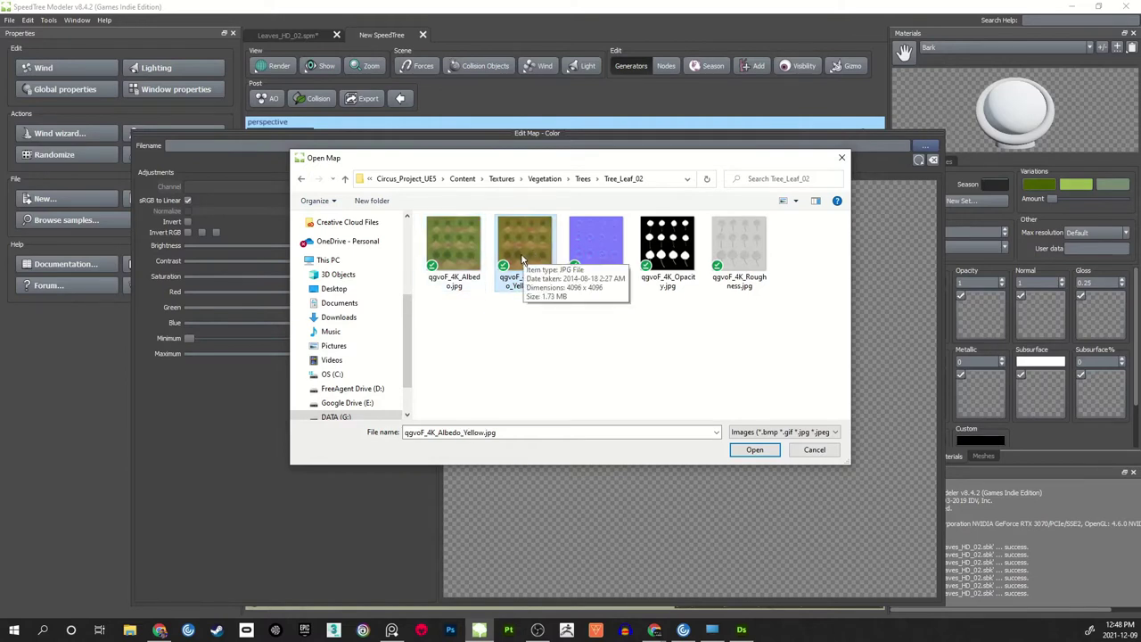
click(603, 258)
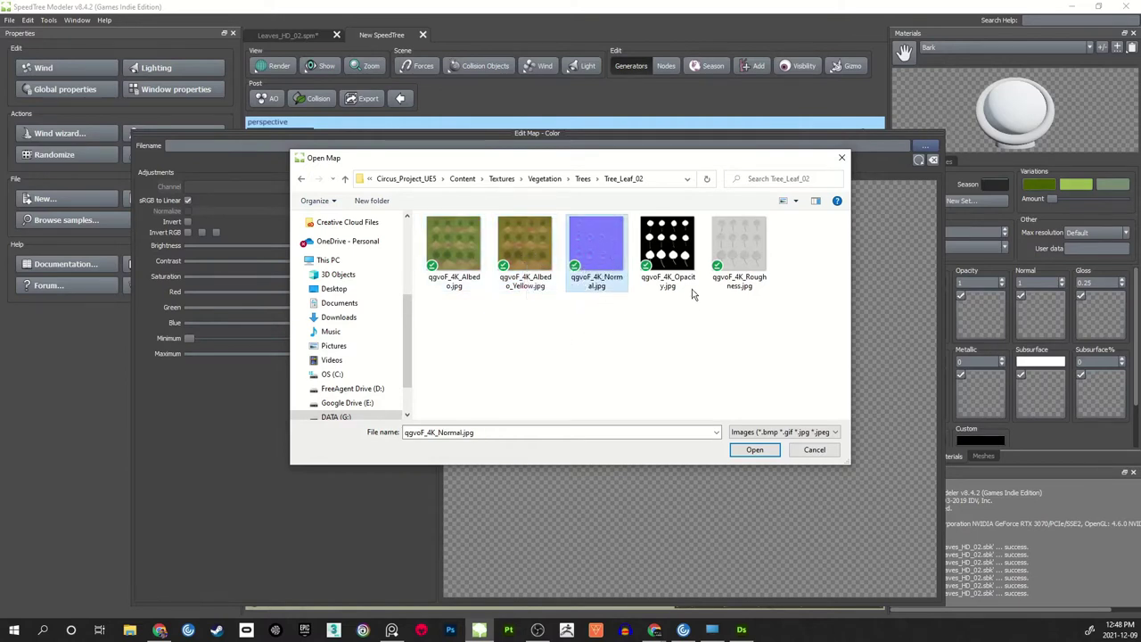
click(683, 258)
click(756, 253)
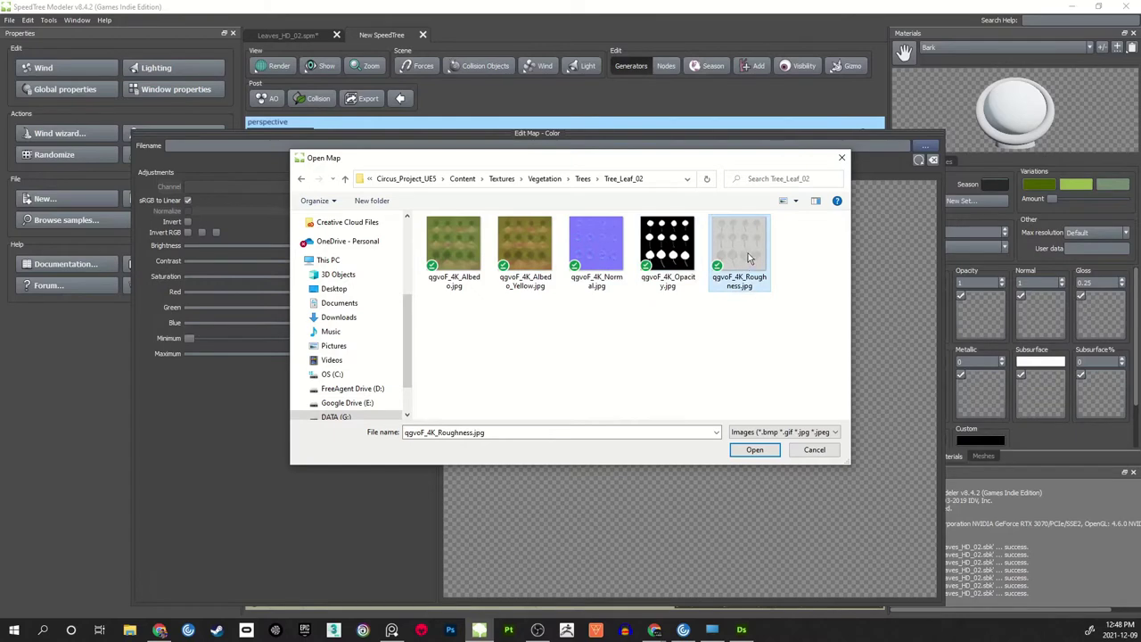
- Load qgvoF_4K_Albedo.jpg as the Bark material's color map and close the map editor
click(466, 278)
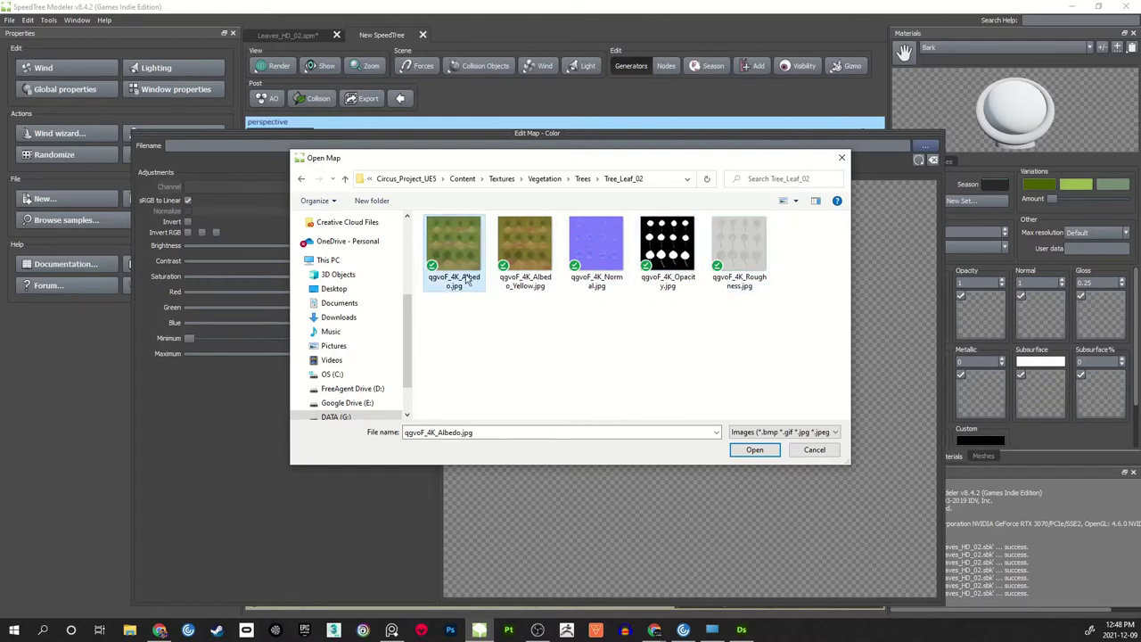
click(754, 449)
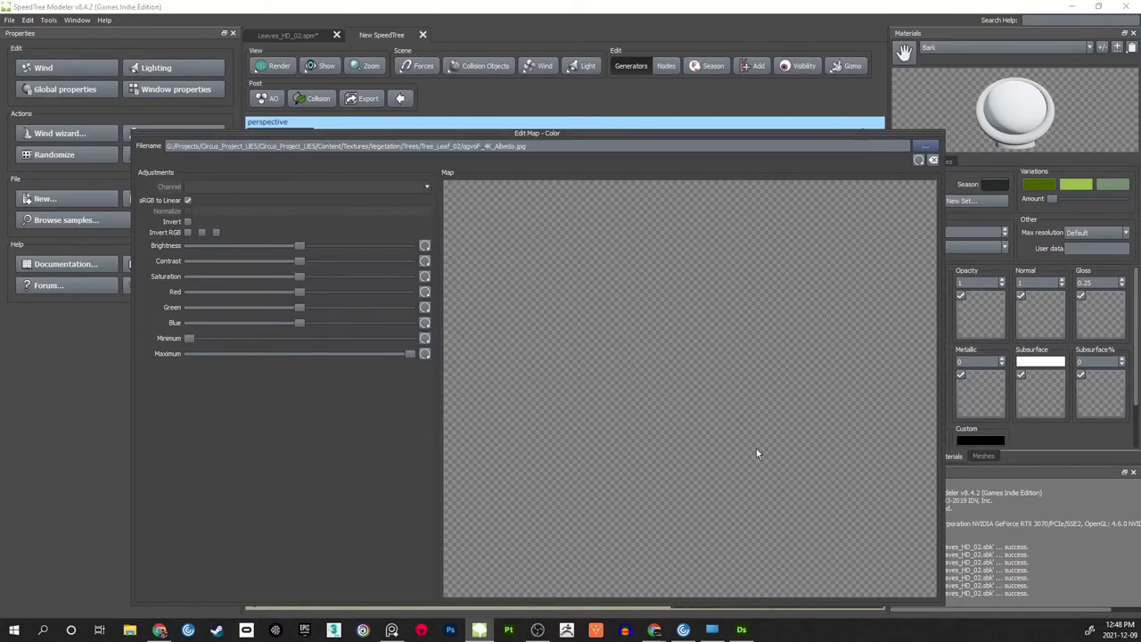
click(1023, 528)
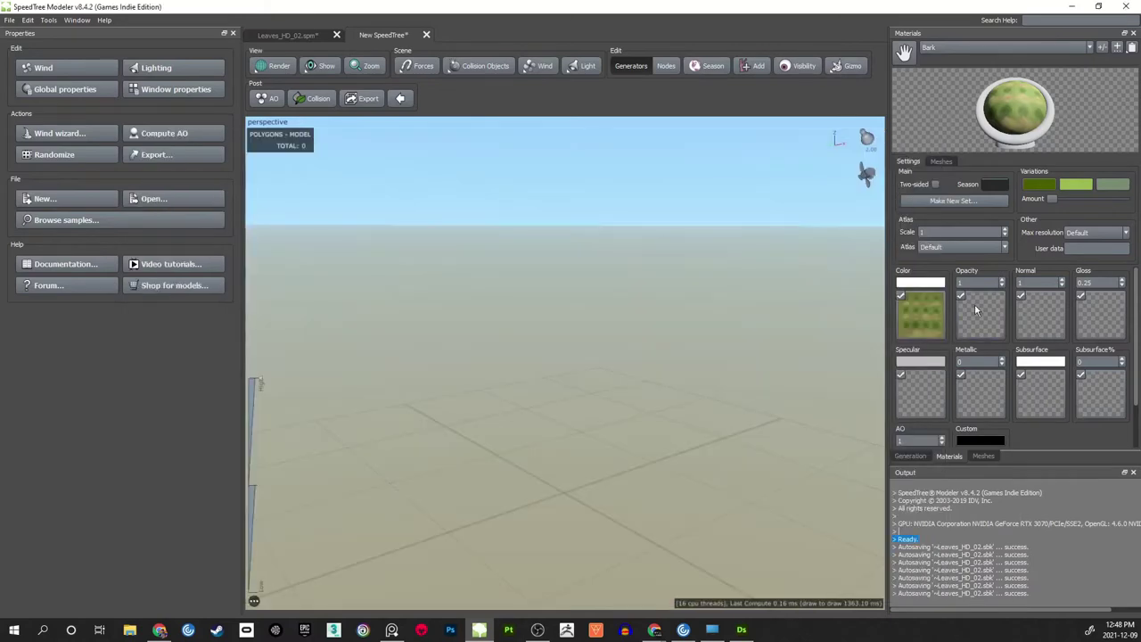
- Load qgvoF_4K_Opacity.jpg as the Bark material's opacity map and close the map editor
click(987, 314)
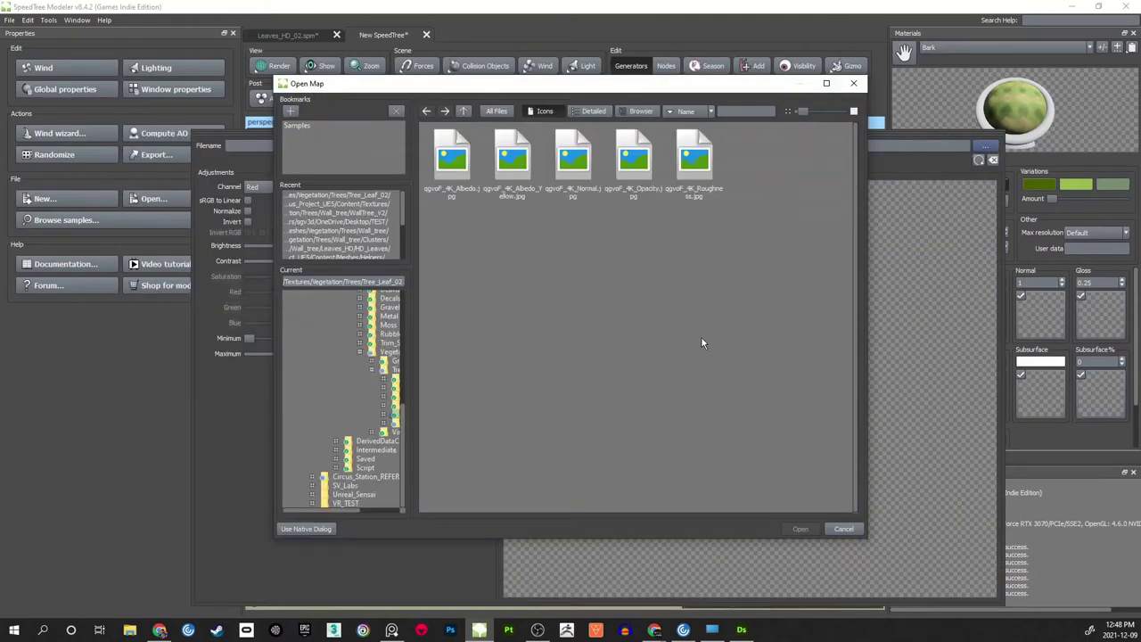
click(629, 167)
click(800, 529)
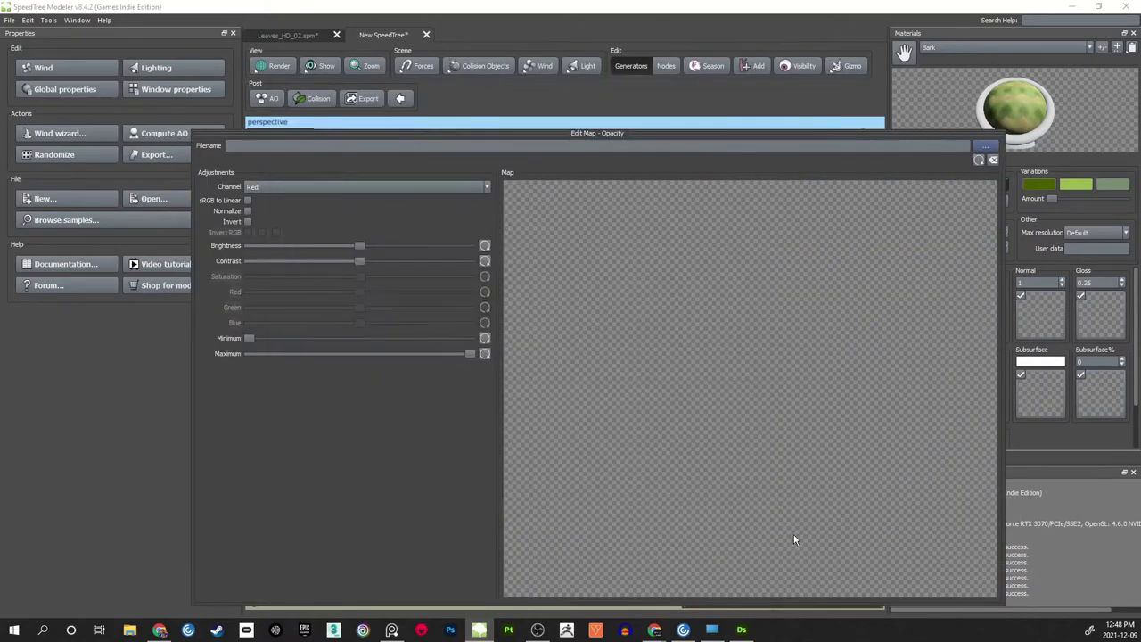
click(1059, 372)
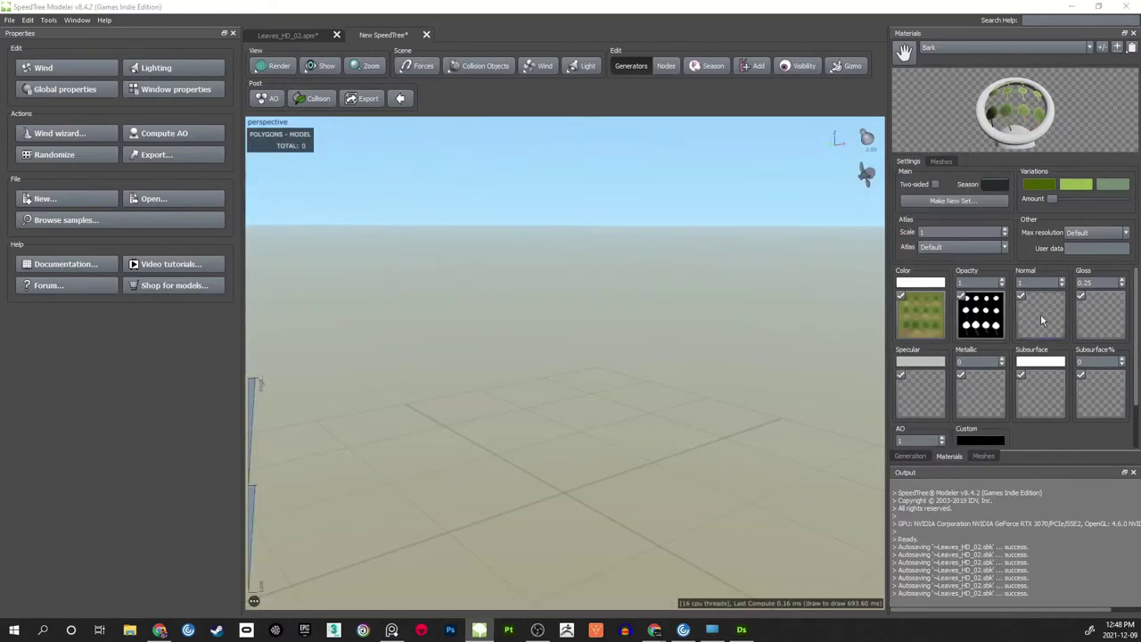
- Load qgvoF_4K_Normal.jpg as the Bark material's normal map and close the map editor
click(1040, 314)
click(573, 159)
click(800, 528)
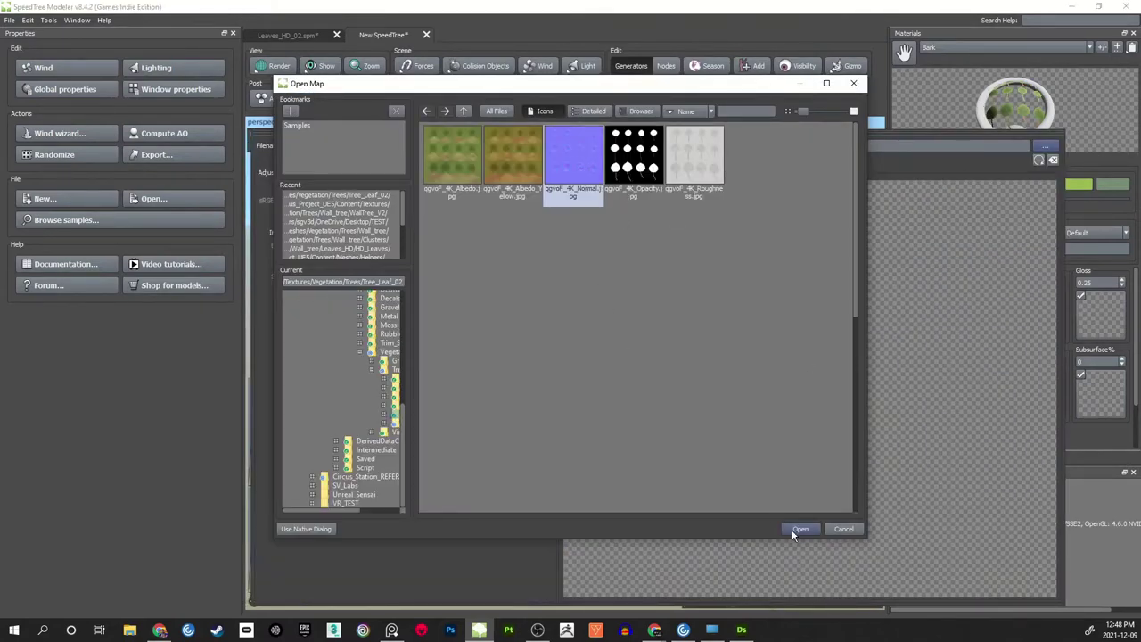
click(1072, 353)
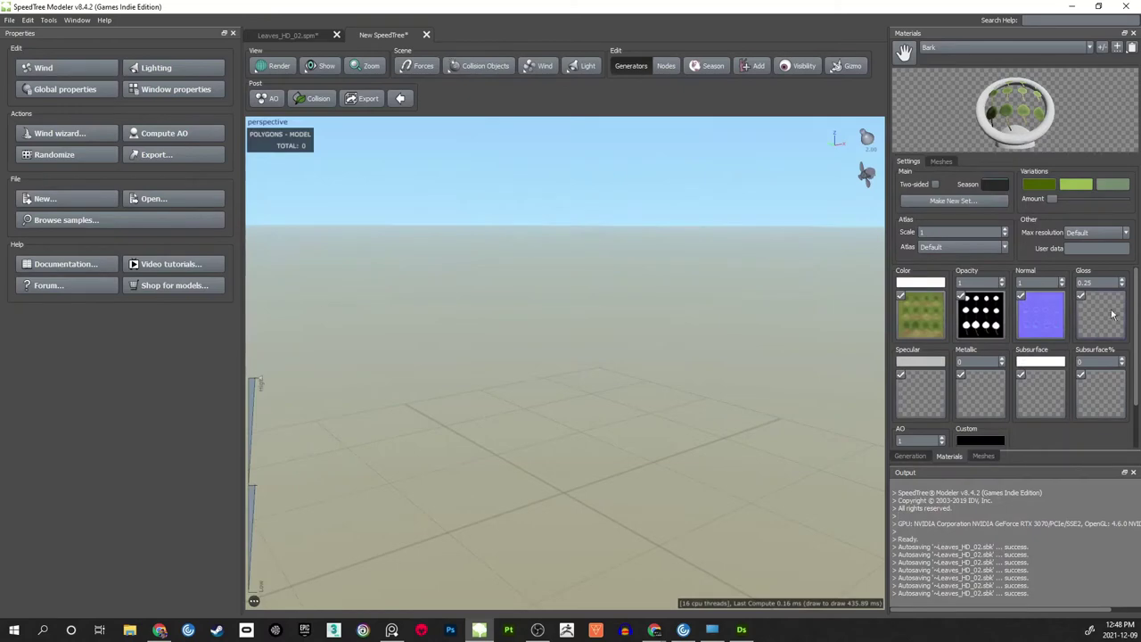
- Load qgvoF_4K_Roughness.jpg as the Bark material's specular map and close the map editor
click(910, 394)
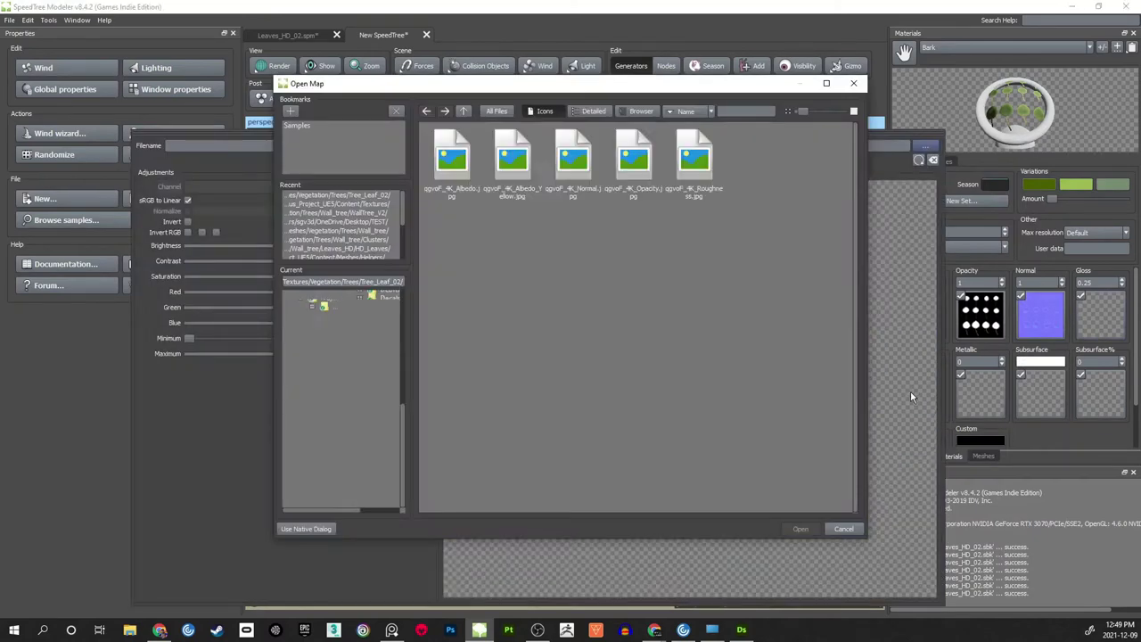
click(698, 161)
click(800, 529)
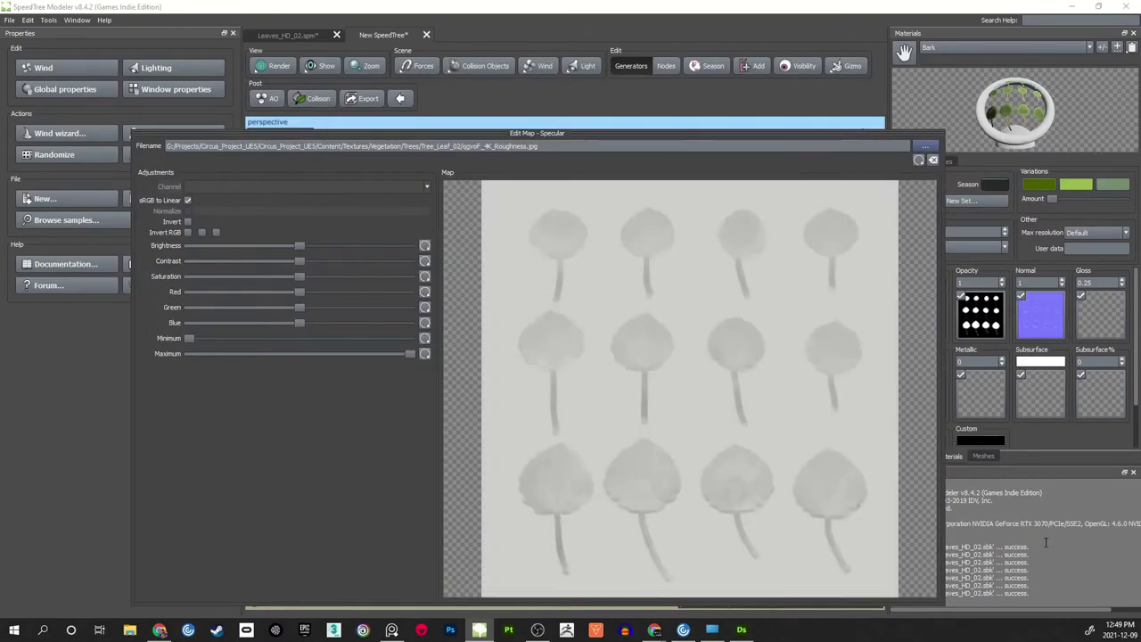
click(1034, 539)
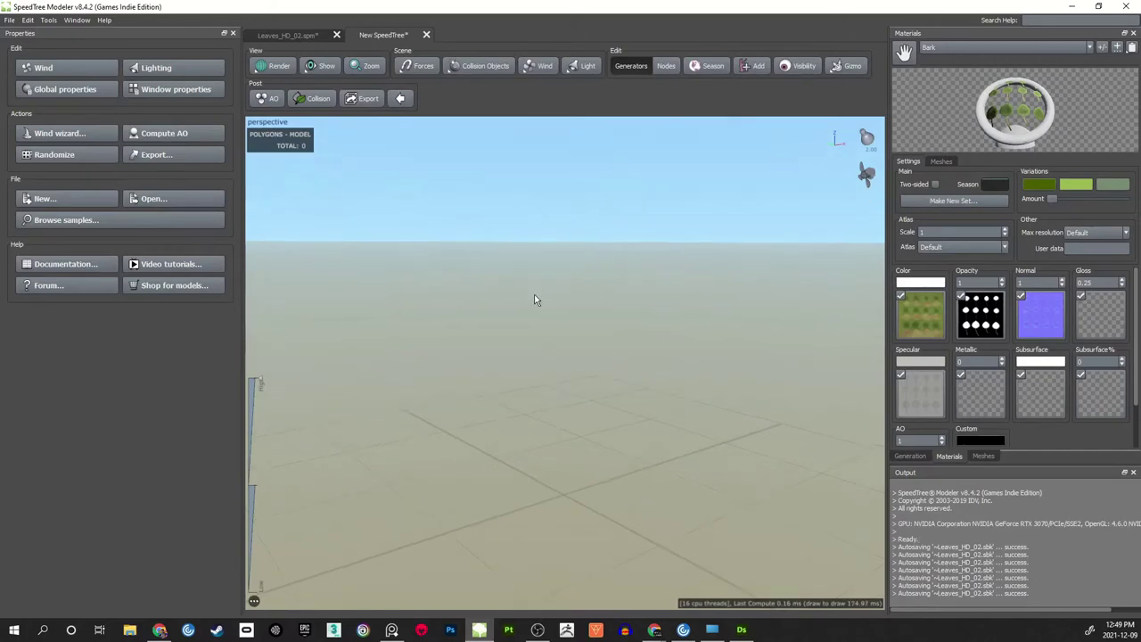
- Start saving the model under a new name and browse to Textures/Vegetation/Trees/Wall_tree_Source/HD_Textures/HD_Leaf
click(13, 20)
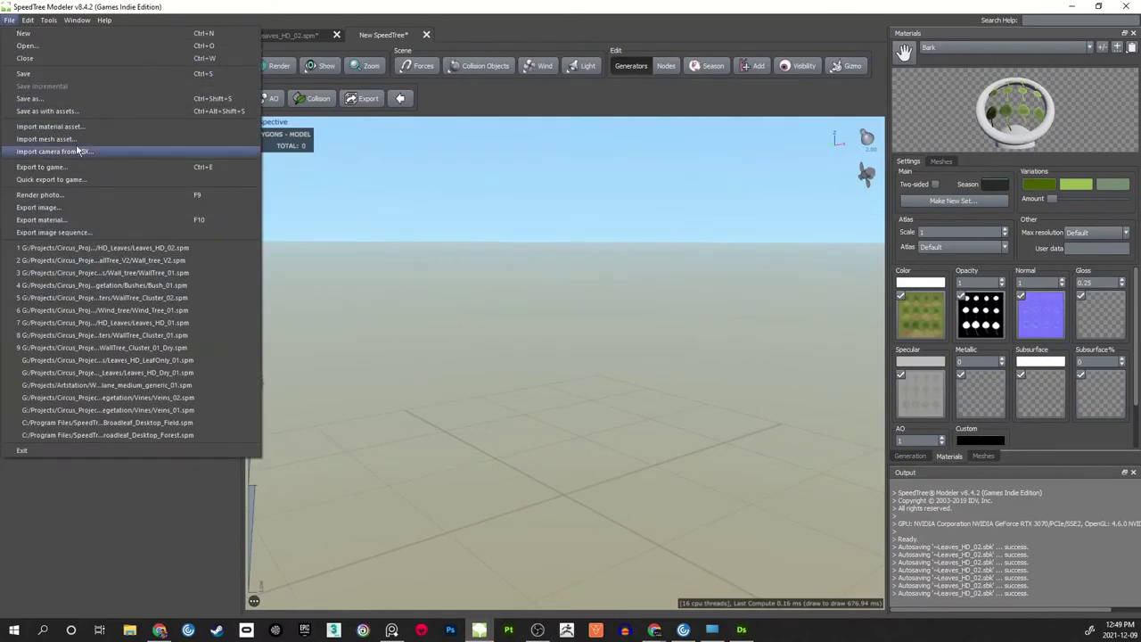
click(43, 97)
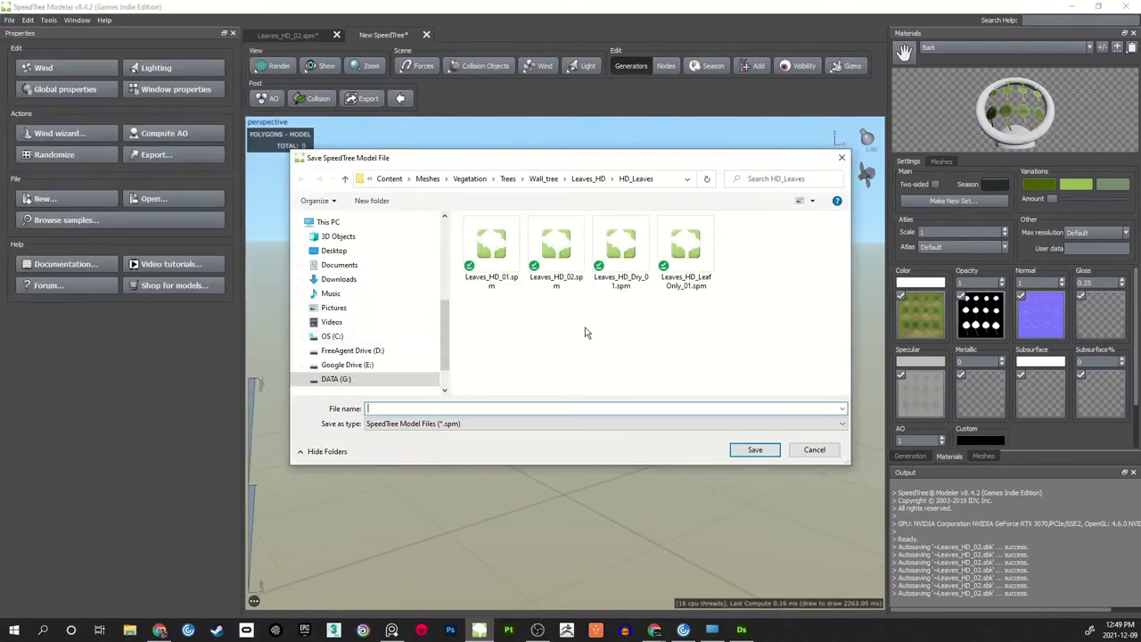
click(508, 179)
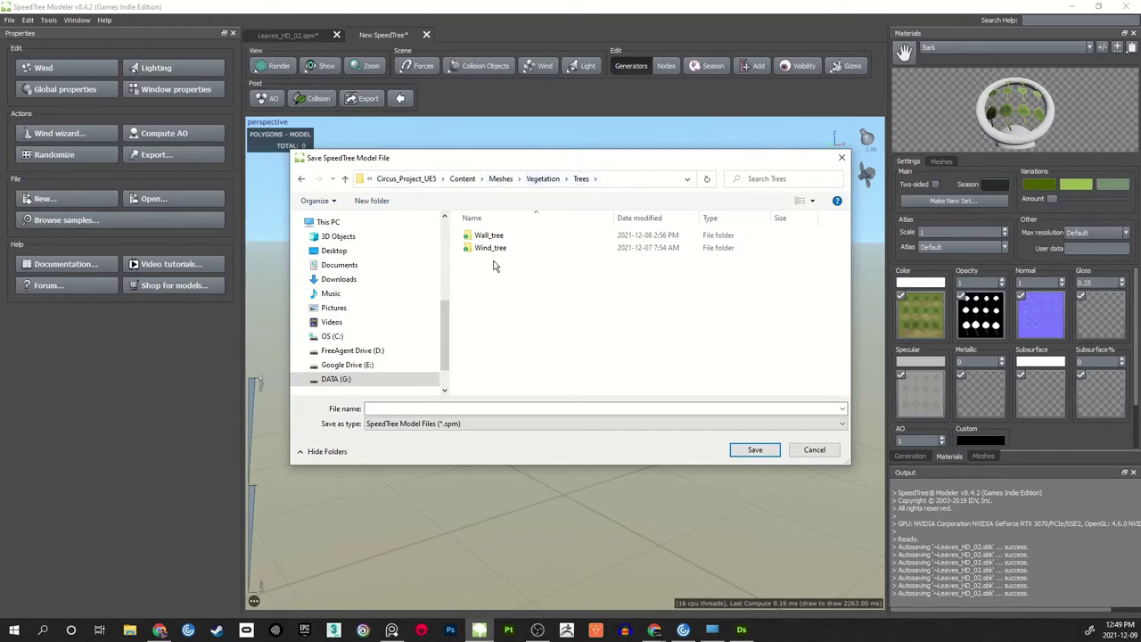
click(465, 181)
double_click(498, 357)
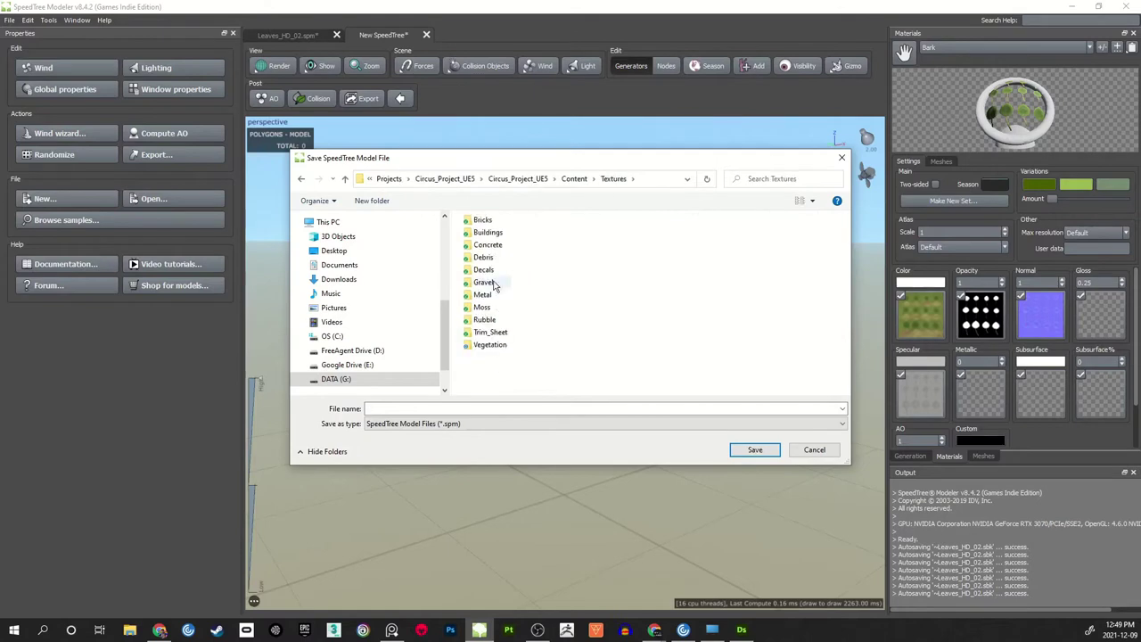
double_click(489, 344)
double_click(497, 247)
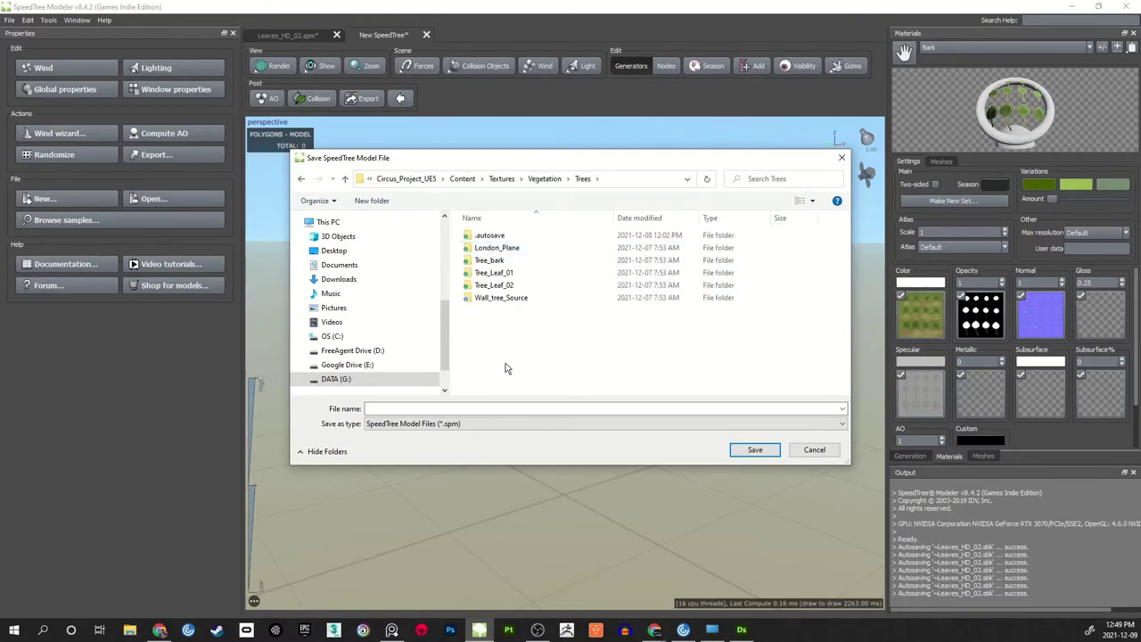
double_click(501, 300)
double_click(490, 248)
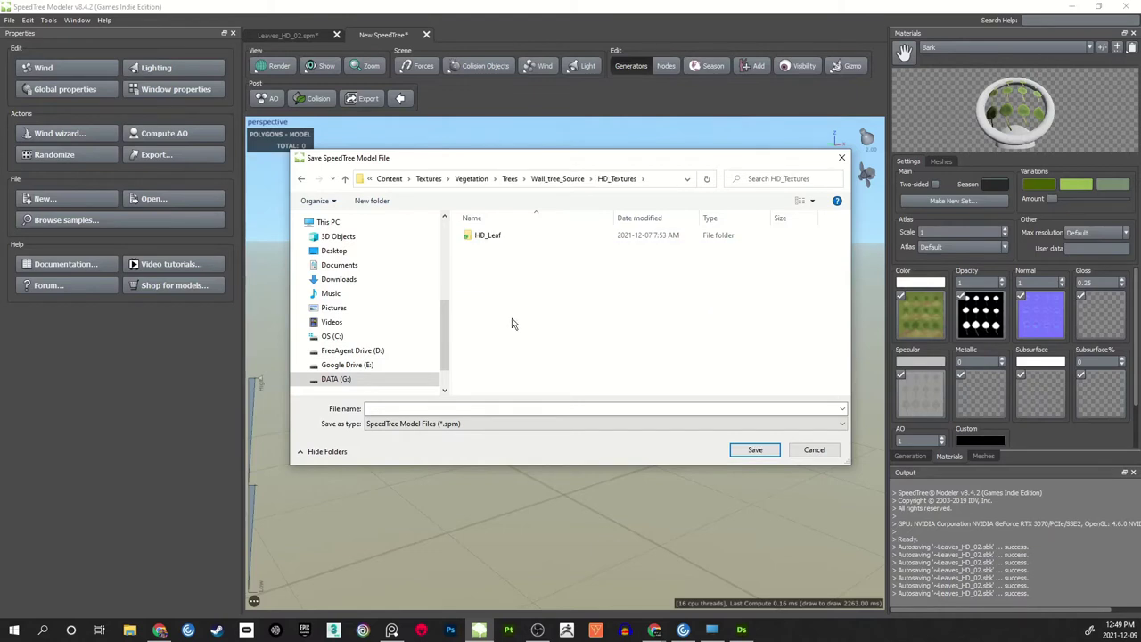
double_click(487, 237)
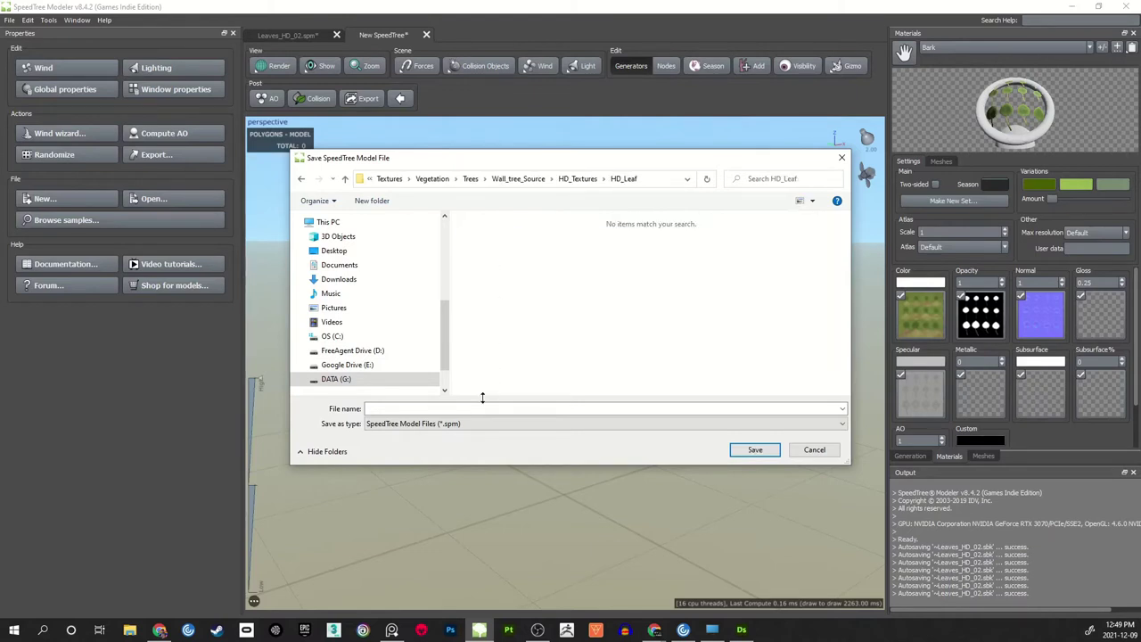
- Save the model as HD_Leaf_TEST_01 in the HD_Leaf folder
text(H)
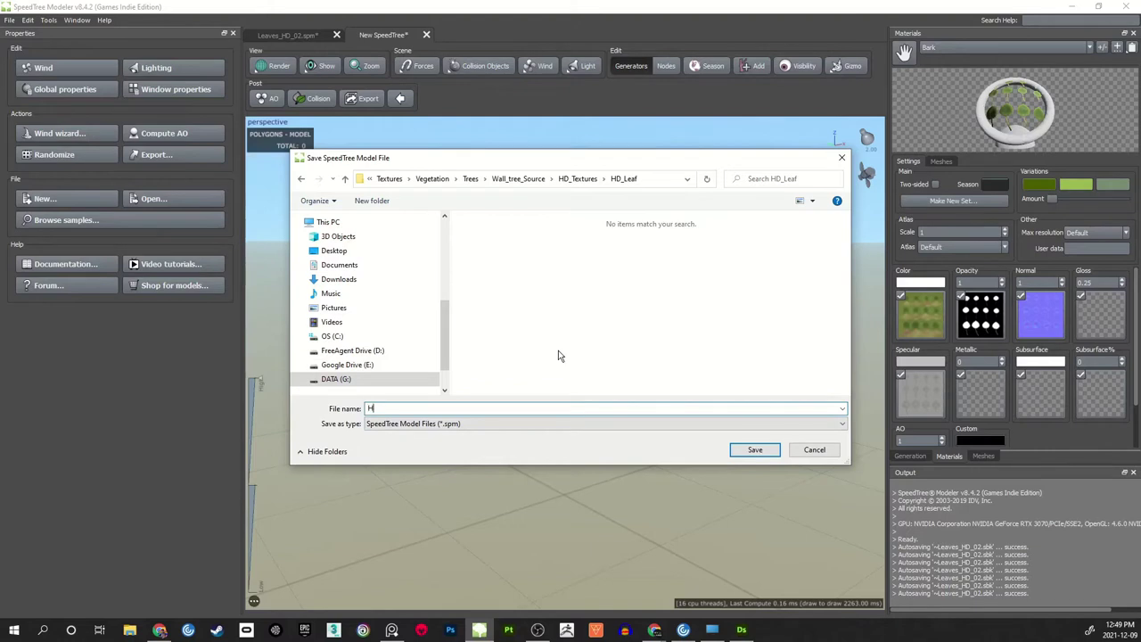
text(D_Leaf_TEST_01)
key(Return)
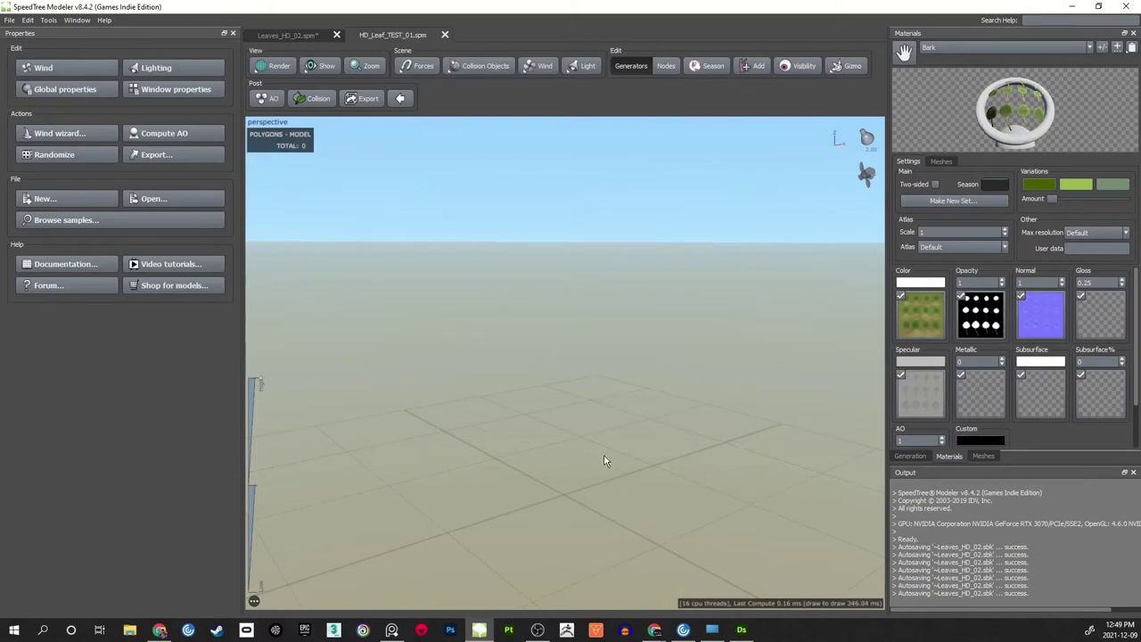
- Open the materials list for editing and rename the Bark material holding the leaf textures as Leaf_HD
drag(609, 431, 602, 428)
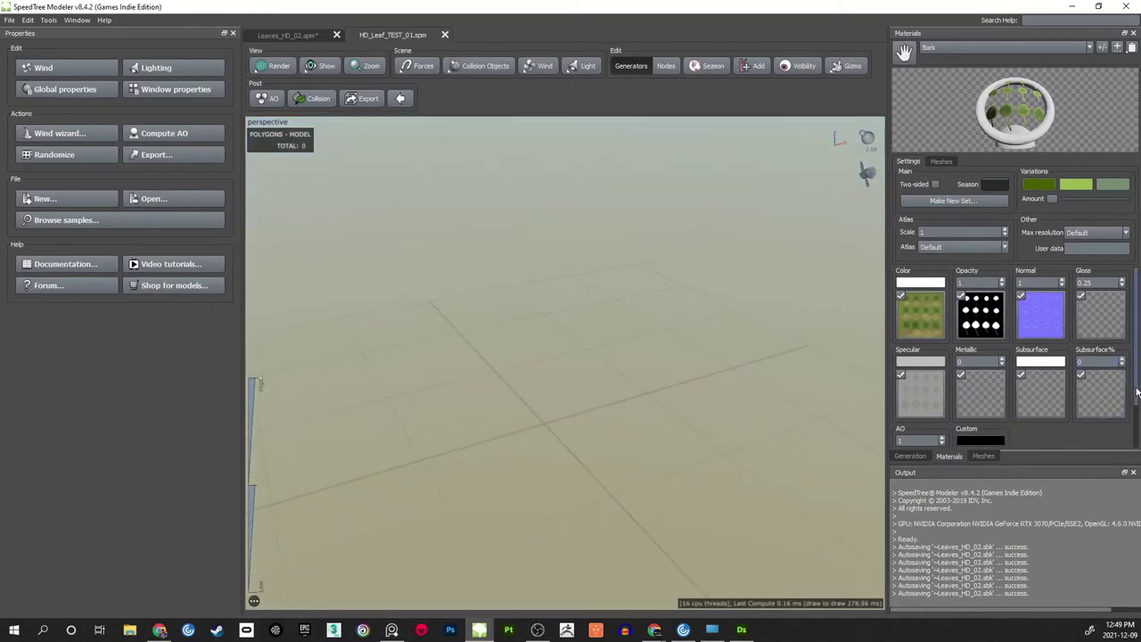
mouse_move(1137, 391)
mouse_down()
mouse_move(1138, 406)
mouse_move(1138, 385)
mouse_up()
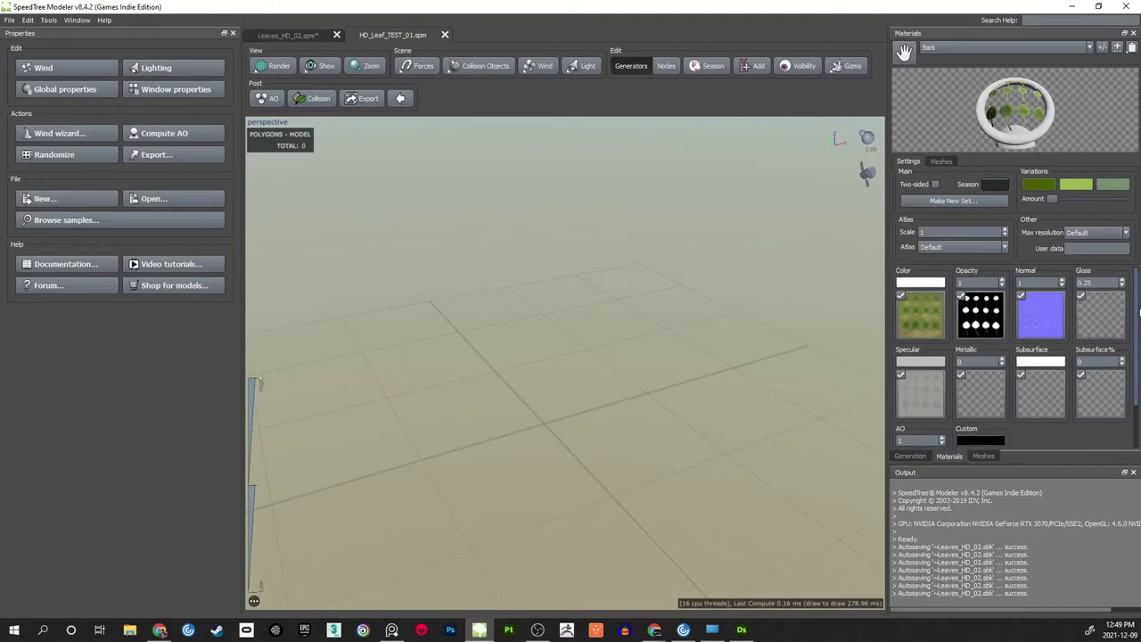
click(1005, 46)
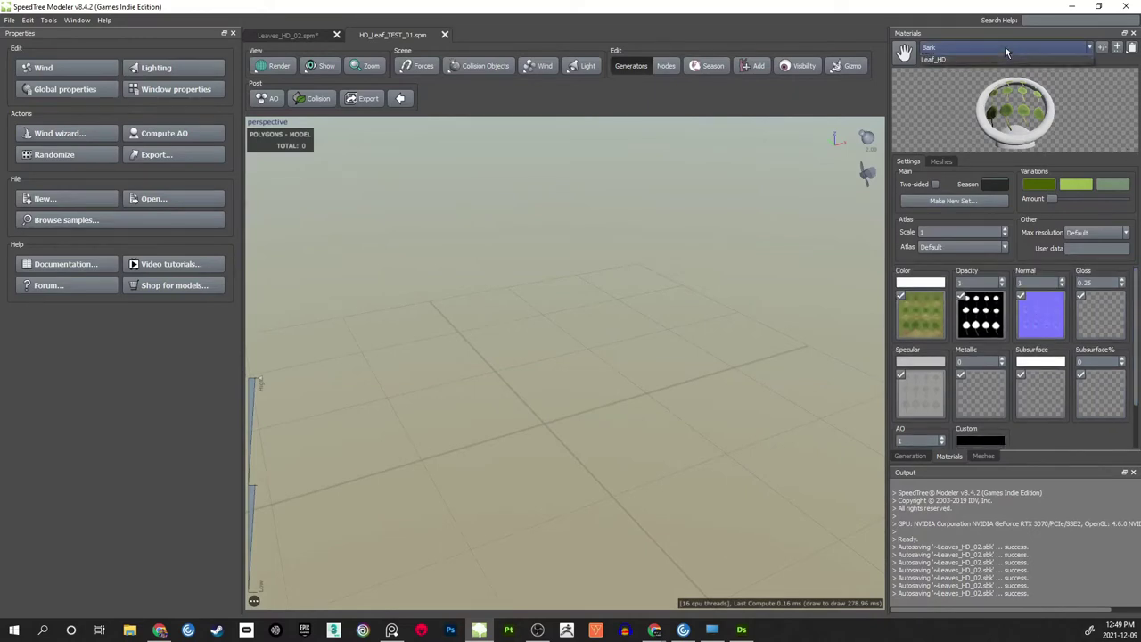
click(1098, 50)
click(1100, 51)
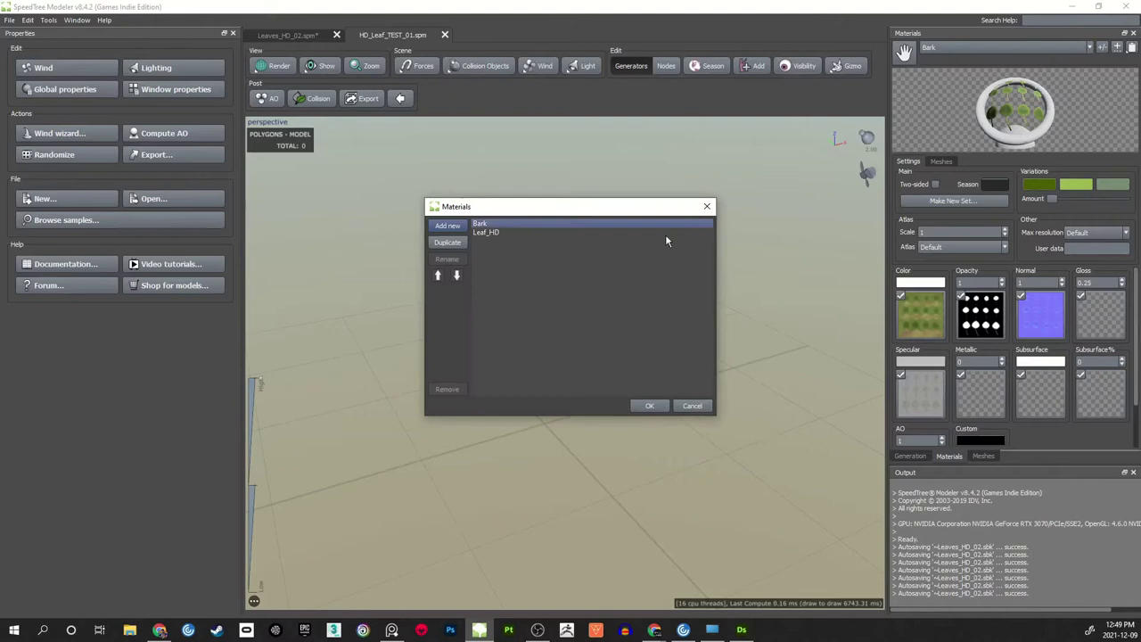
double_click(482, 224)
text(Leaf)
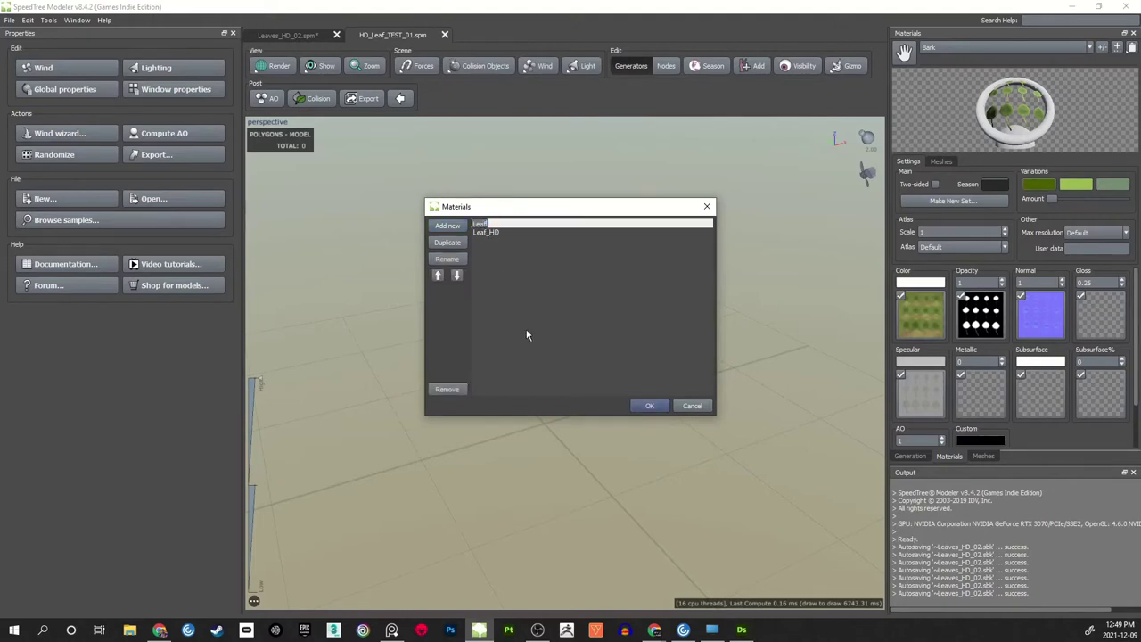
text(F_HD)
key(Return)
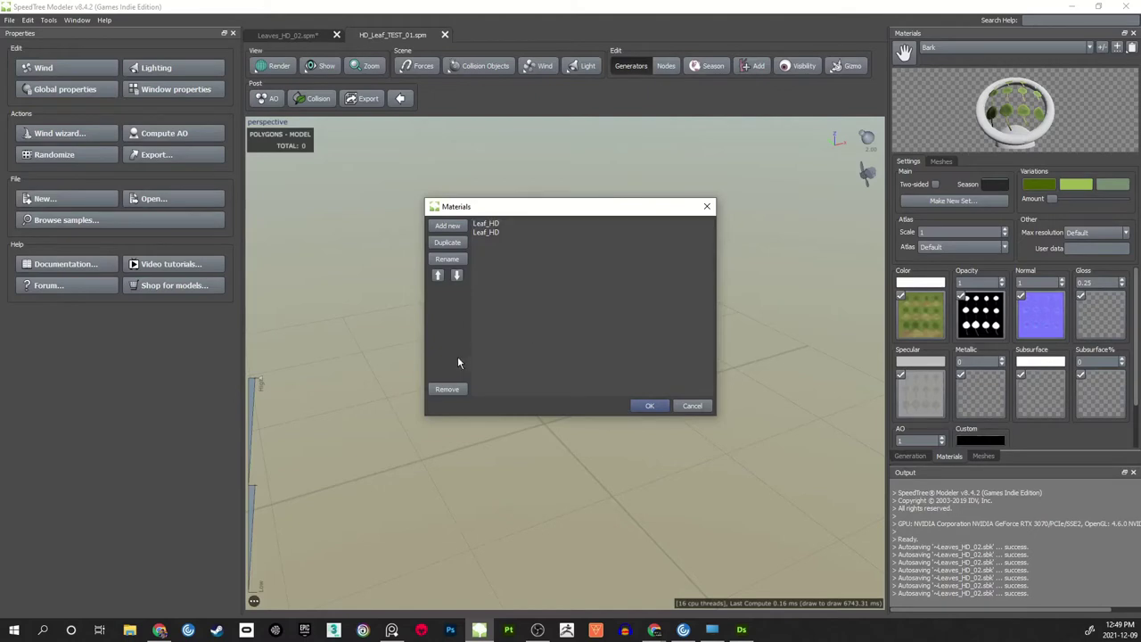
- Rename the second, untextured material as Bark and apply the changes to the materials list
double_click(492, 234)
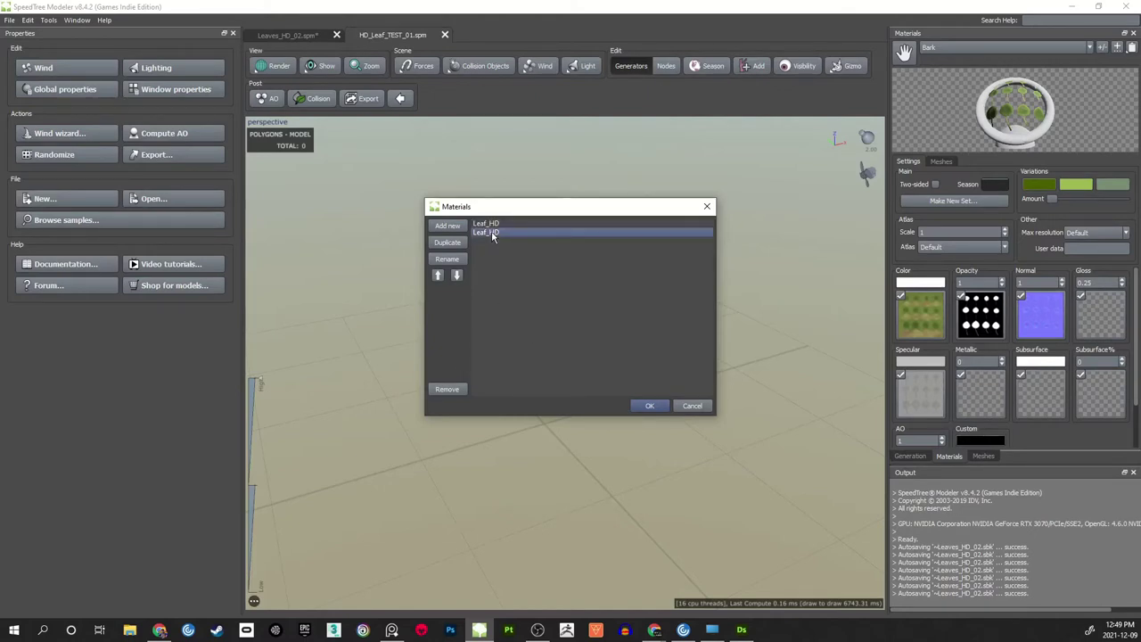
text(BBark)
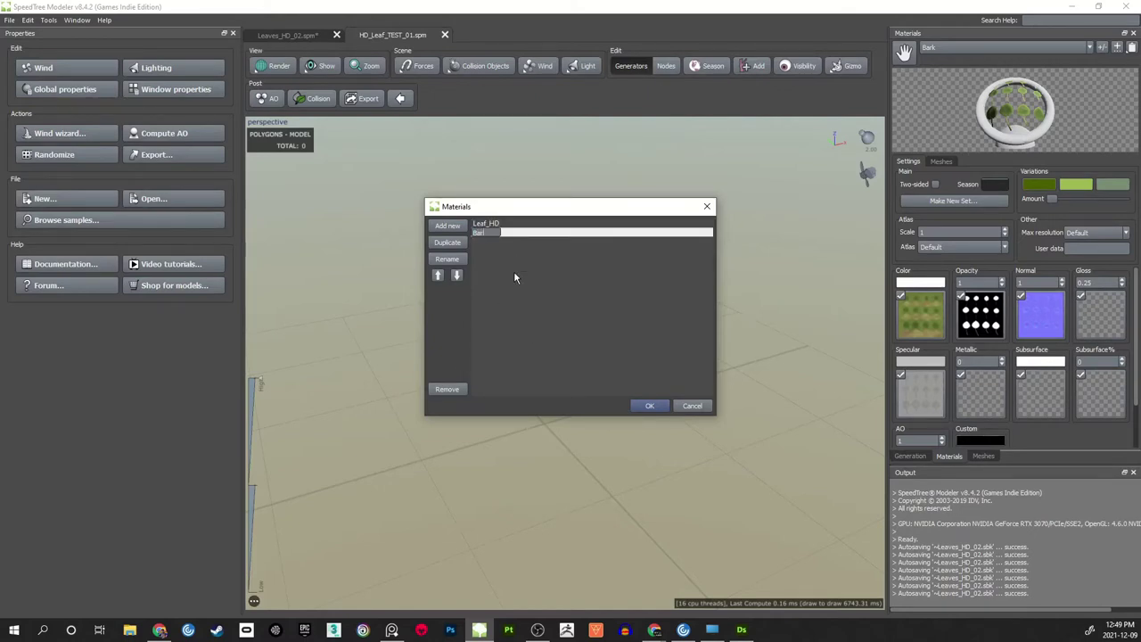
key(Return)
click(649, 406)
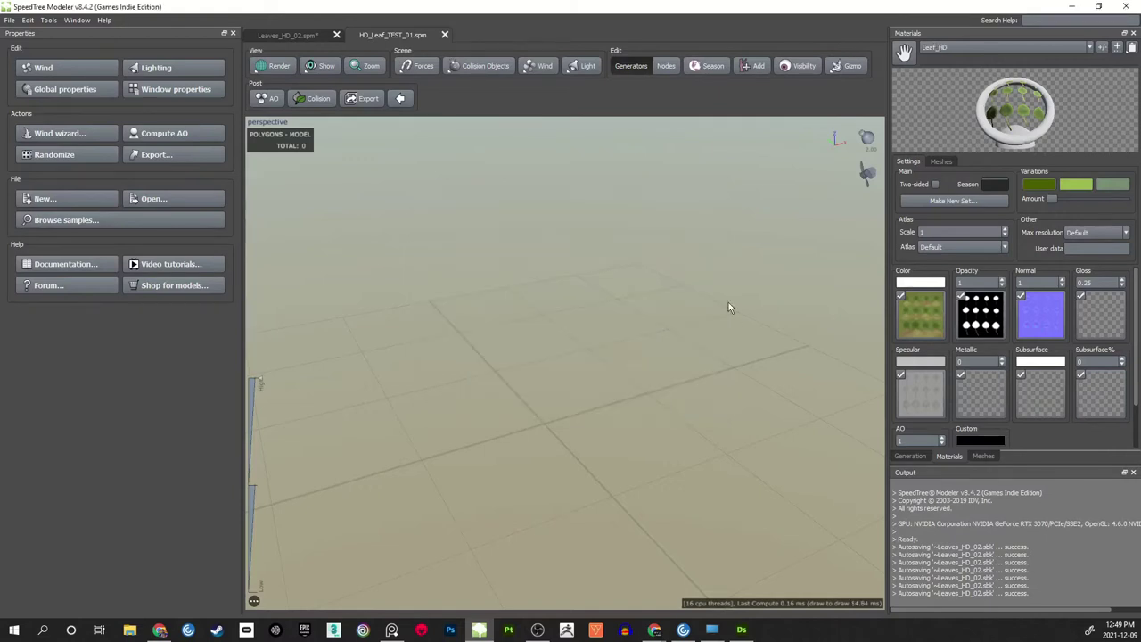
- Select the empty Bark material and open the native file dialog for its color map
click(947, 49)
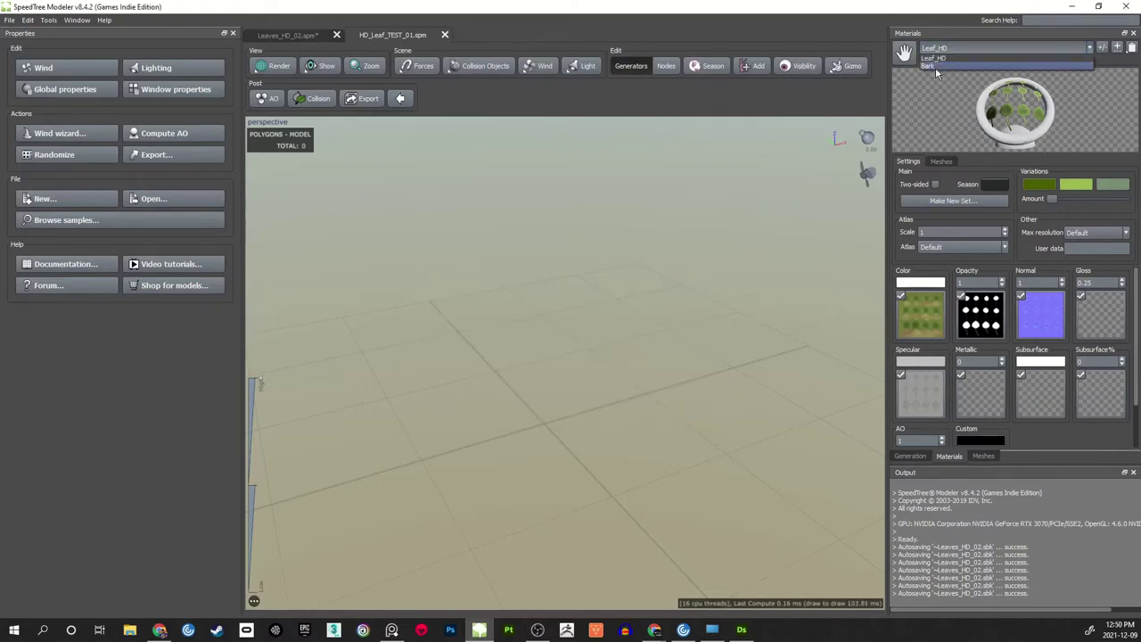
click(936, 67)
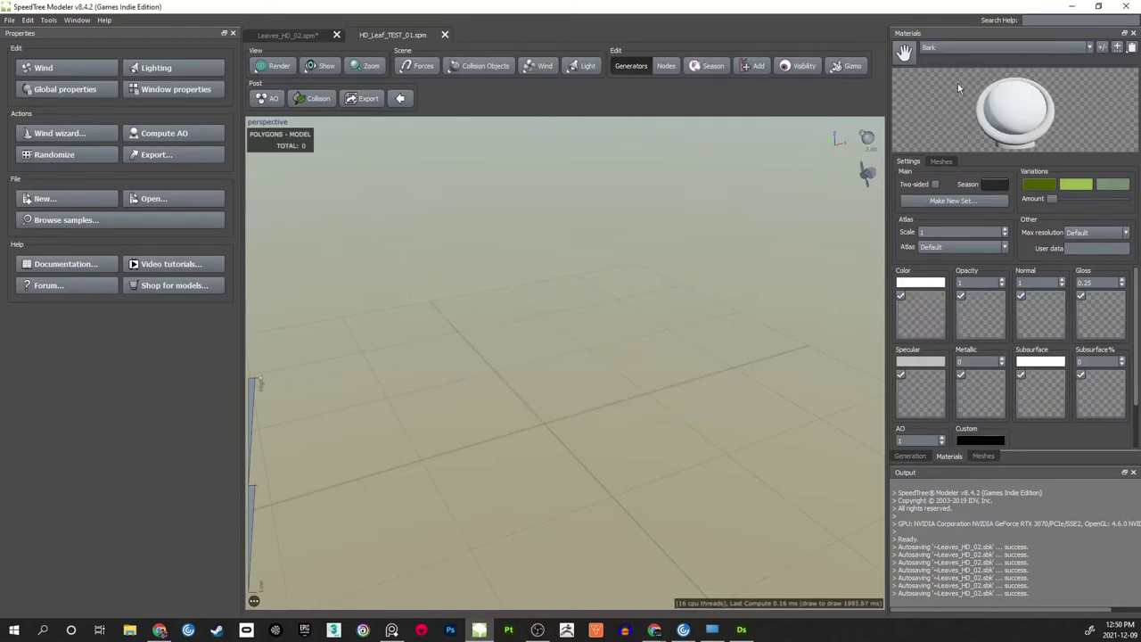
double_click(929, 334)
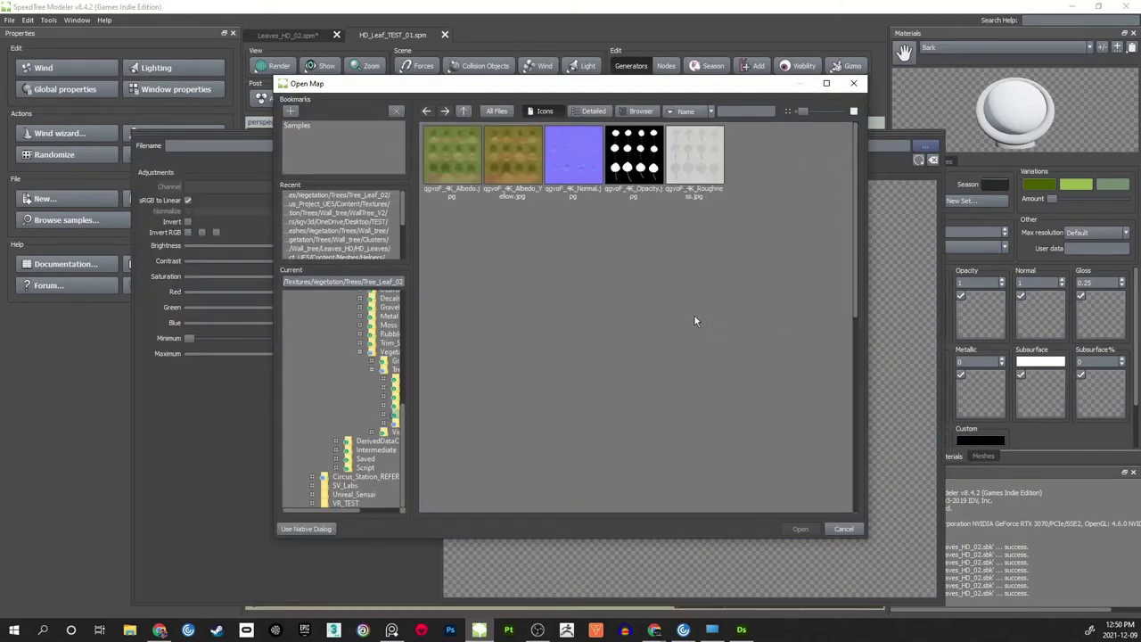
click(326, 528)
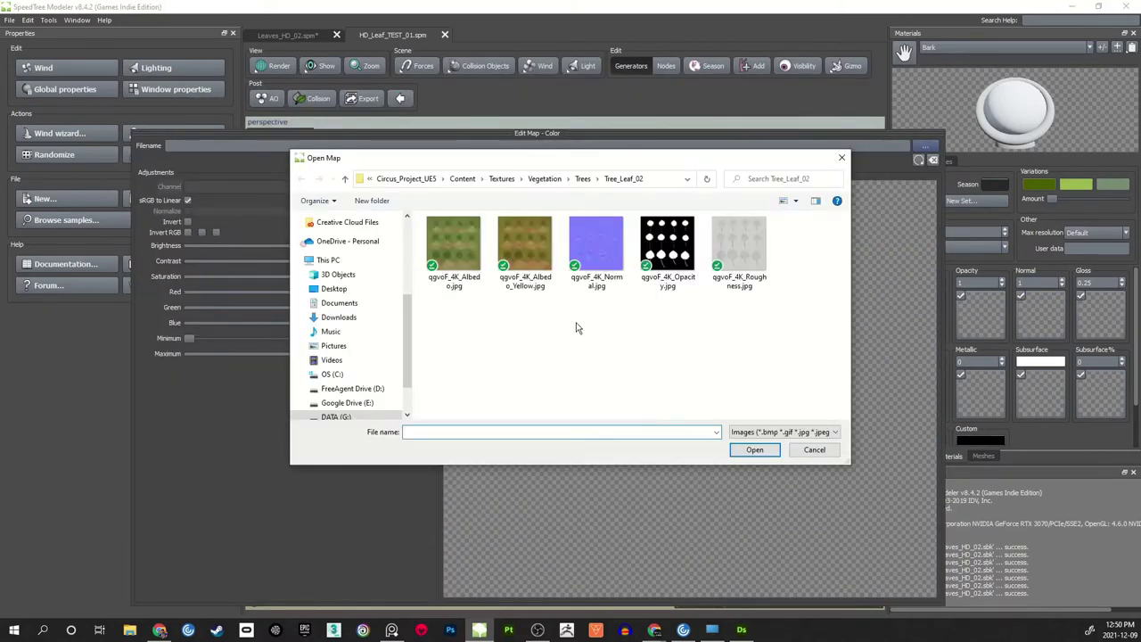
- Load Wall_Tree_Bark_Tiling_01_basecolor.tga from the Content/Textures folder as the Bark material's color map
click(502, 178)
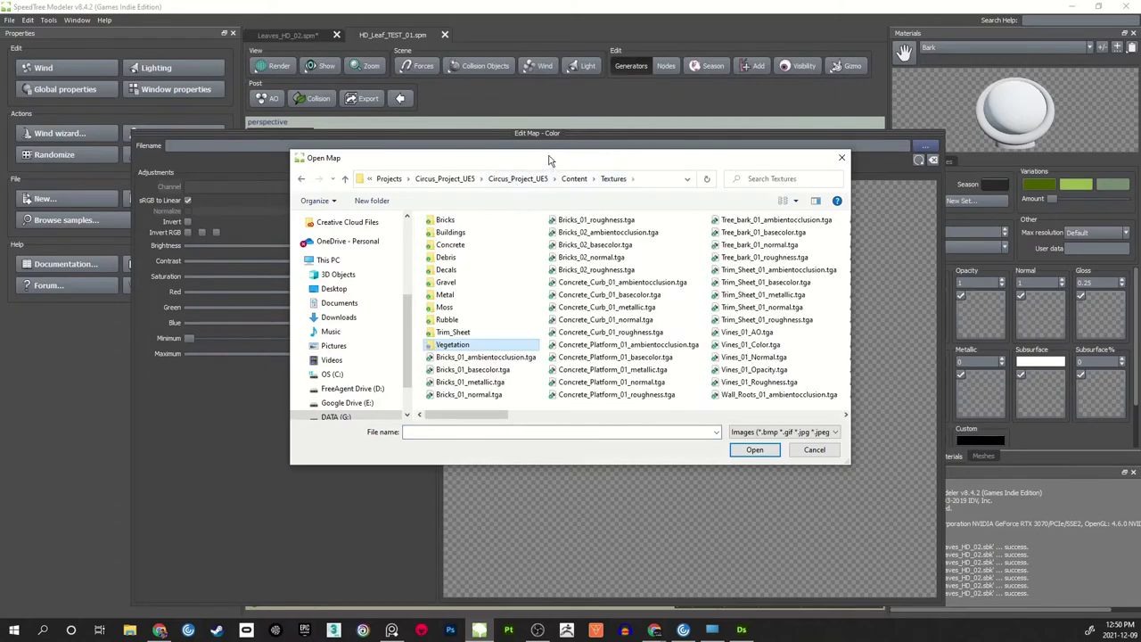
drag(550, 151, 548, 49)
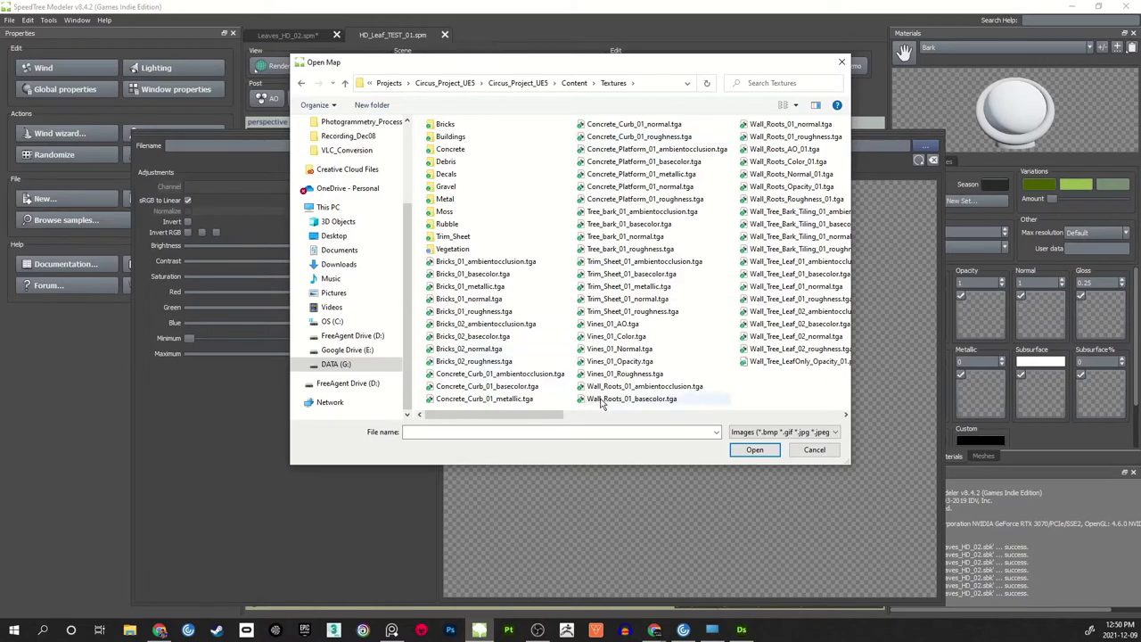
drag(532, 415, 631, 418)
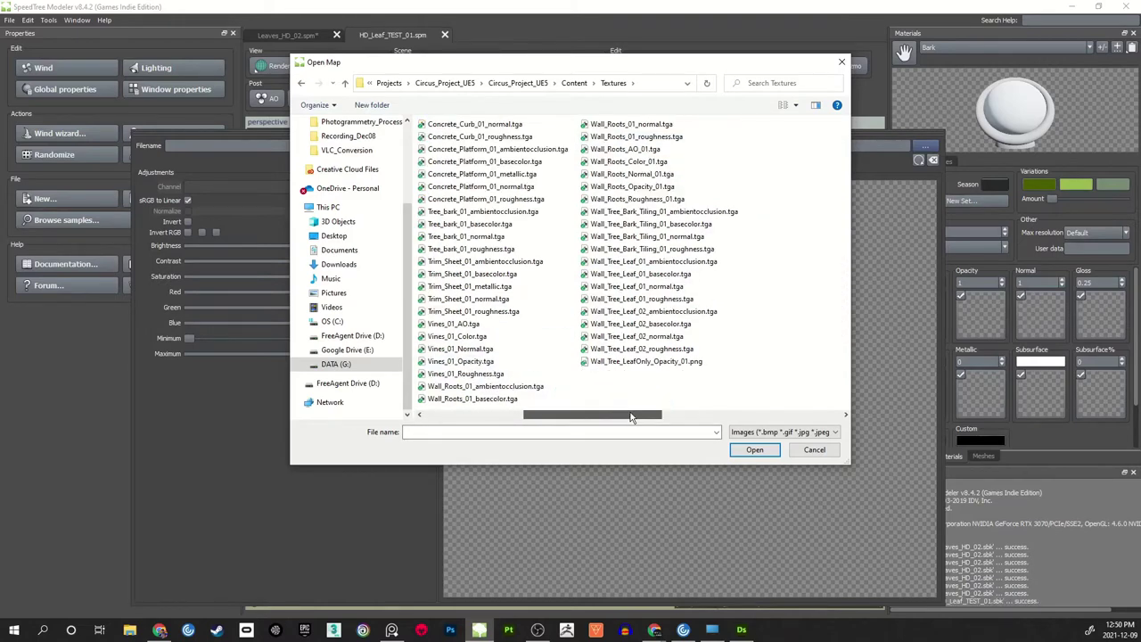
click(646, 224)
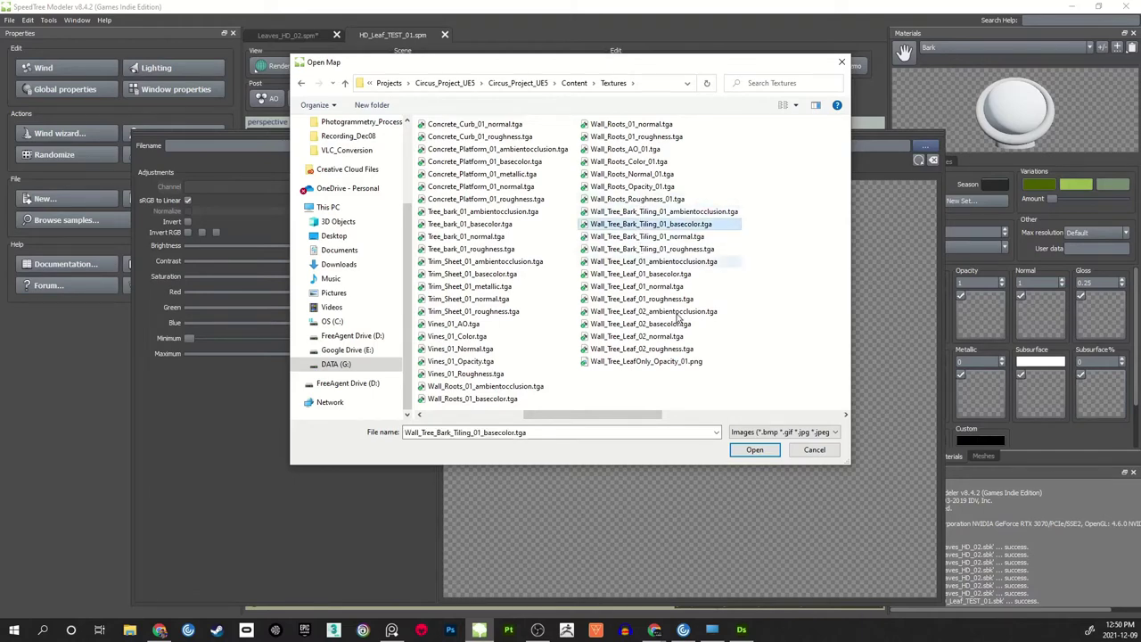
click(754, 450)
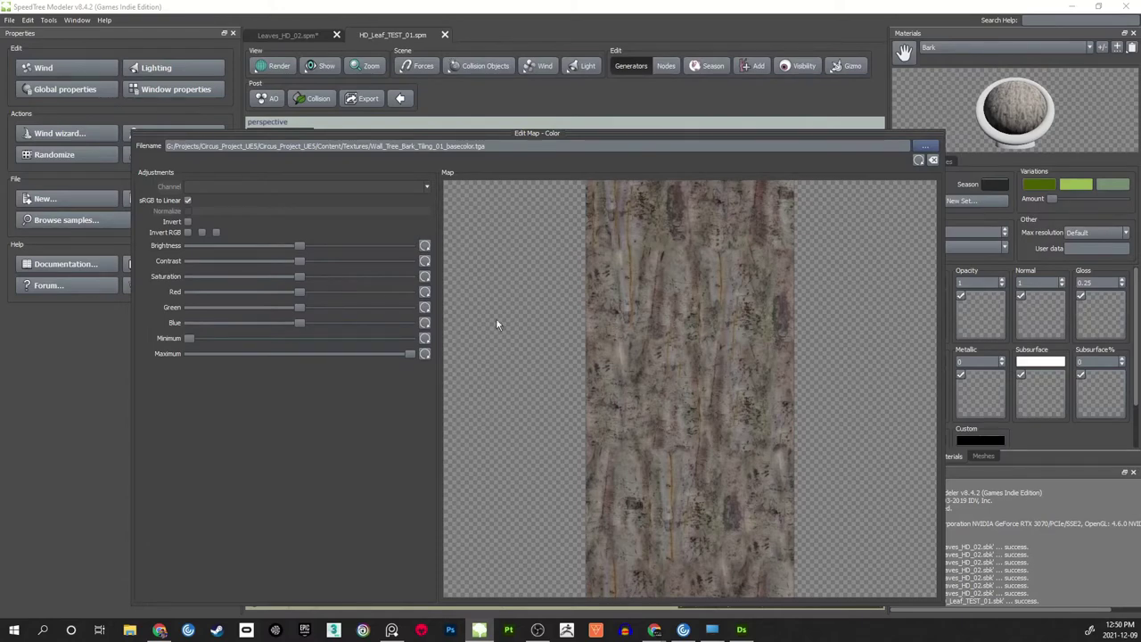
- Load Wall_Tree_Bark_Tiling_01_normal.tga from the Content/Textures folder as the Bark material's normal map
click(1001, 532)
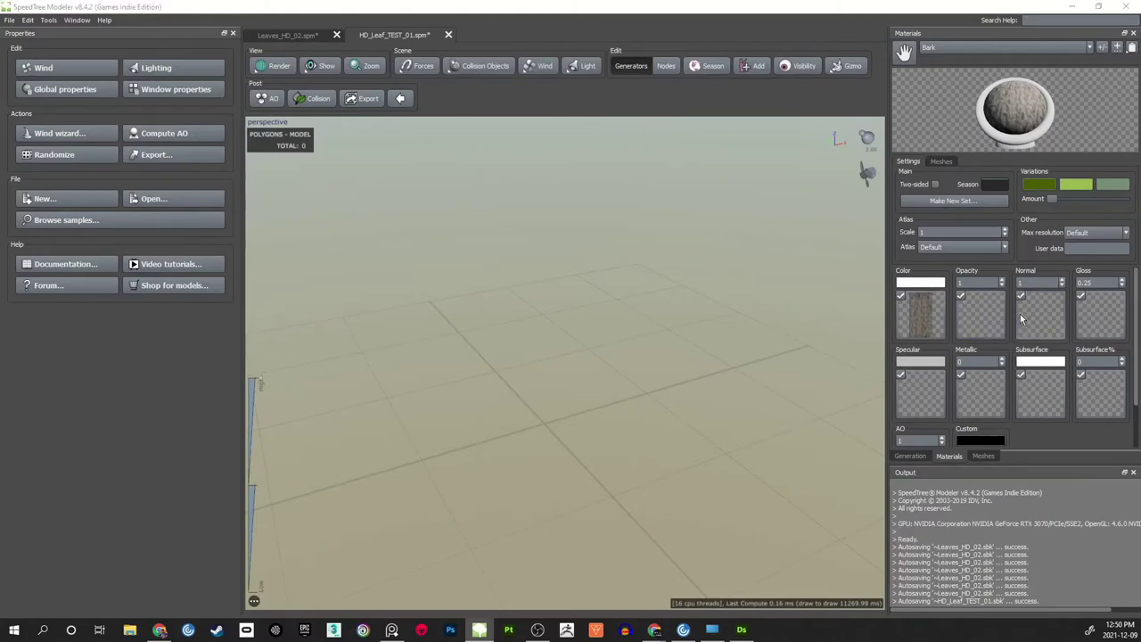
click(1018, 319)
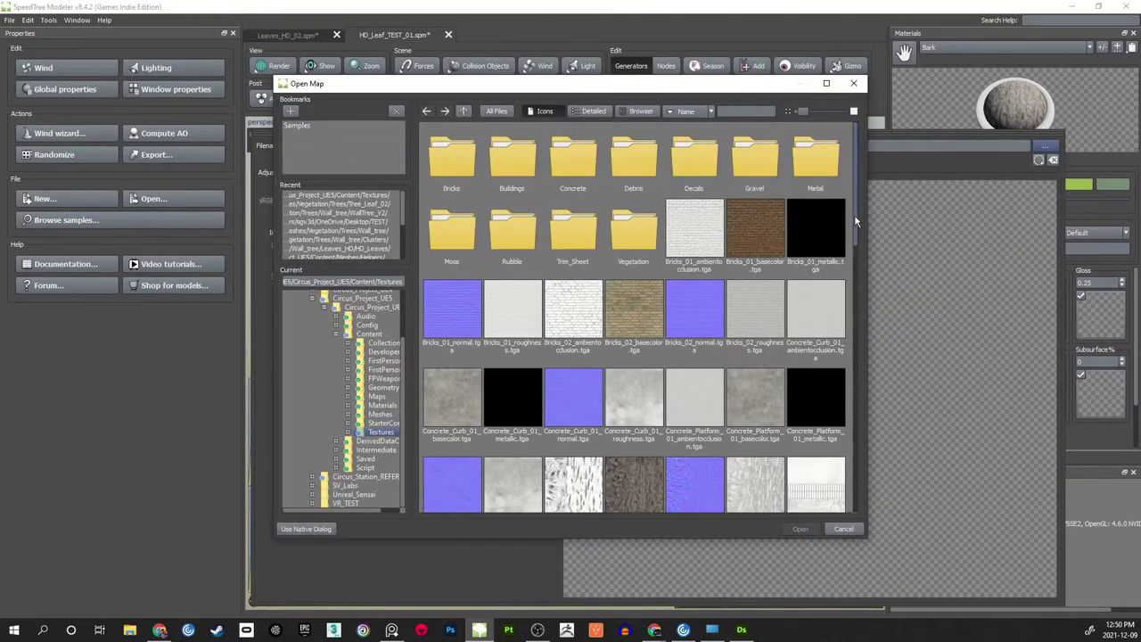
drag(855, 219, 847, 363)
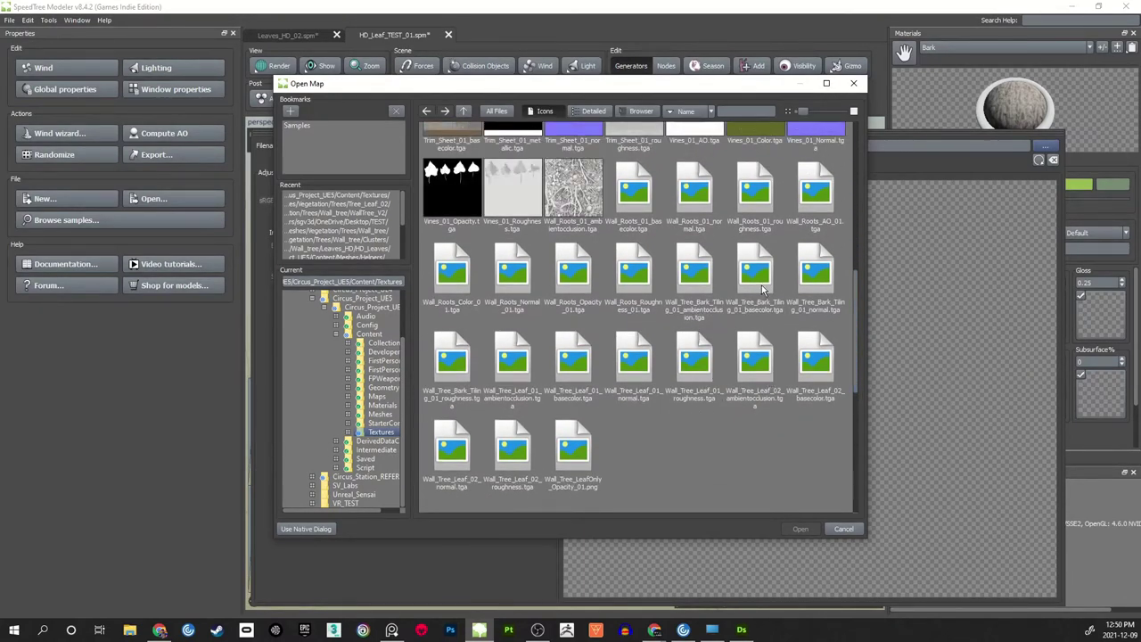
click(814, 278)
click(799, 529)
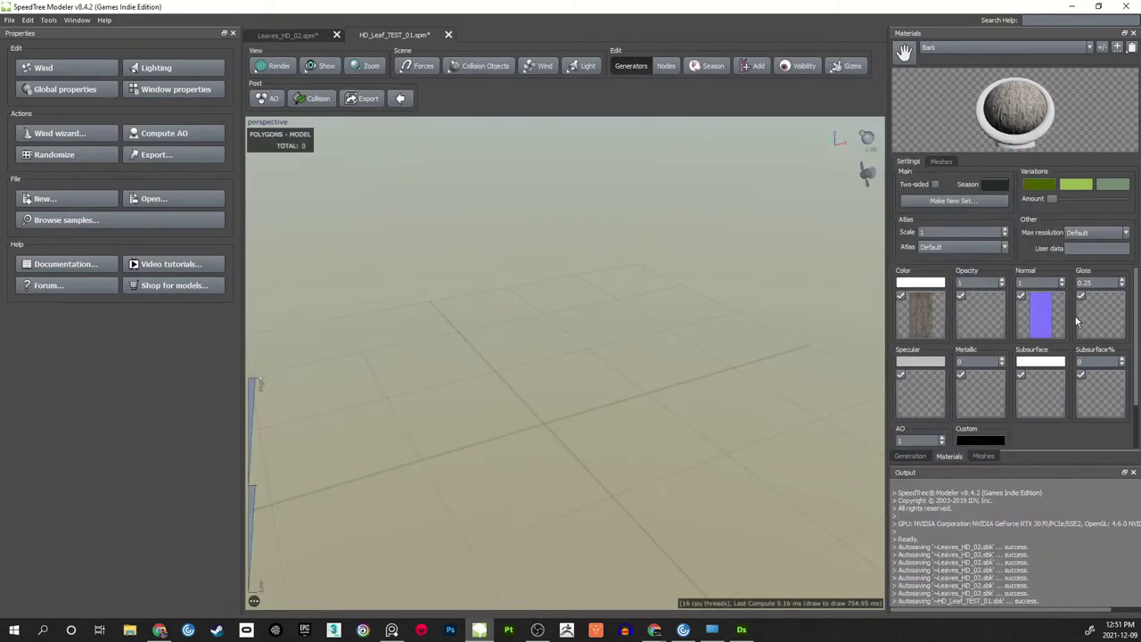
- Load Wall_Tree_Bark_Tiling_01_roughness.tga as the Bark material's specular map and save the file
click(925, 392)
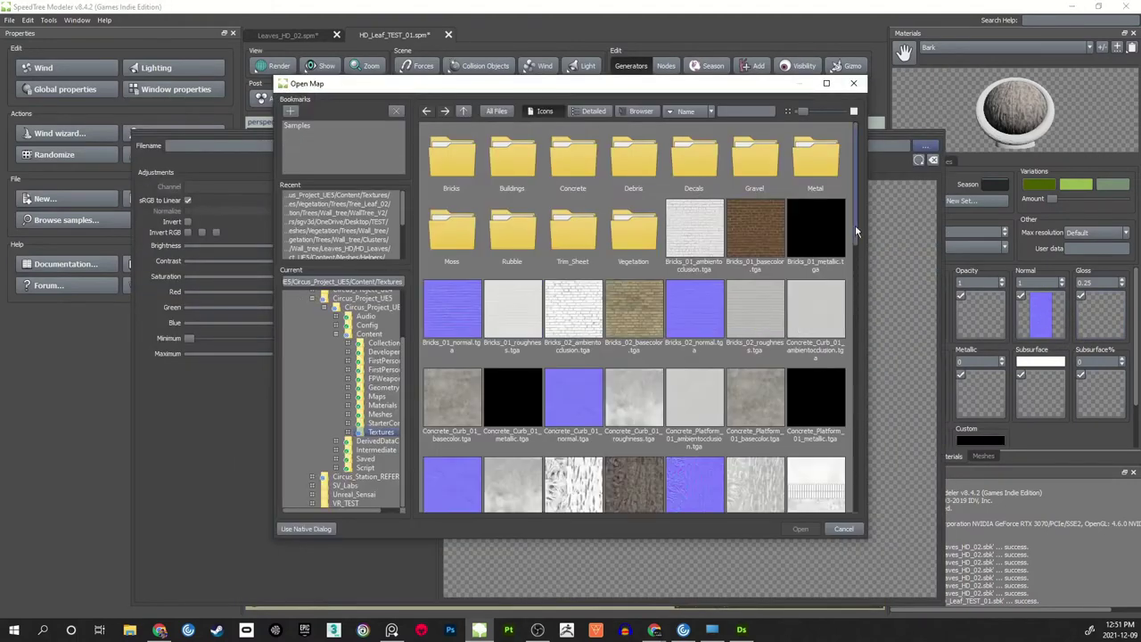
drag(856, 230, 857, 385)
click(462, 323)
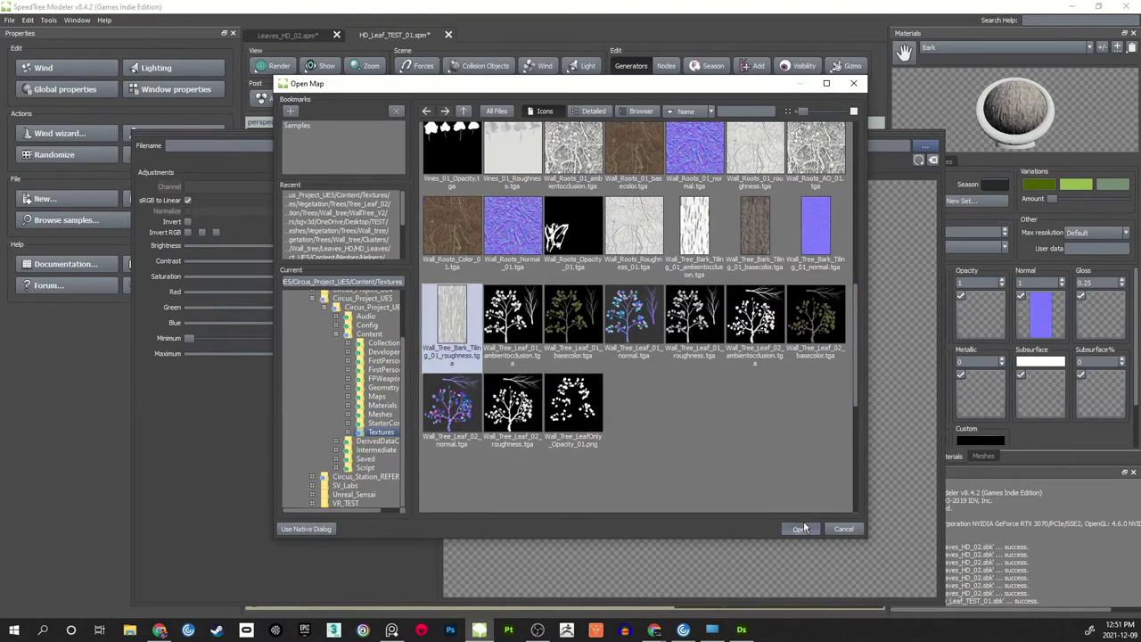
click(800, 529)
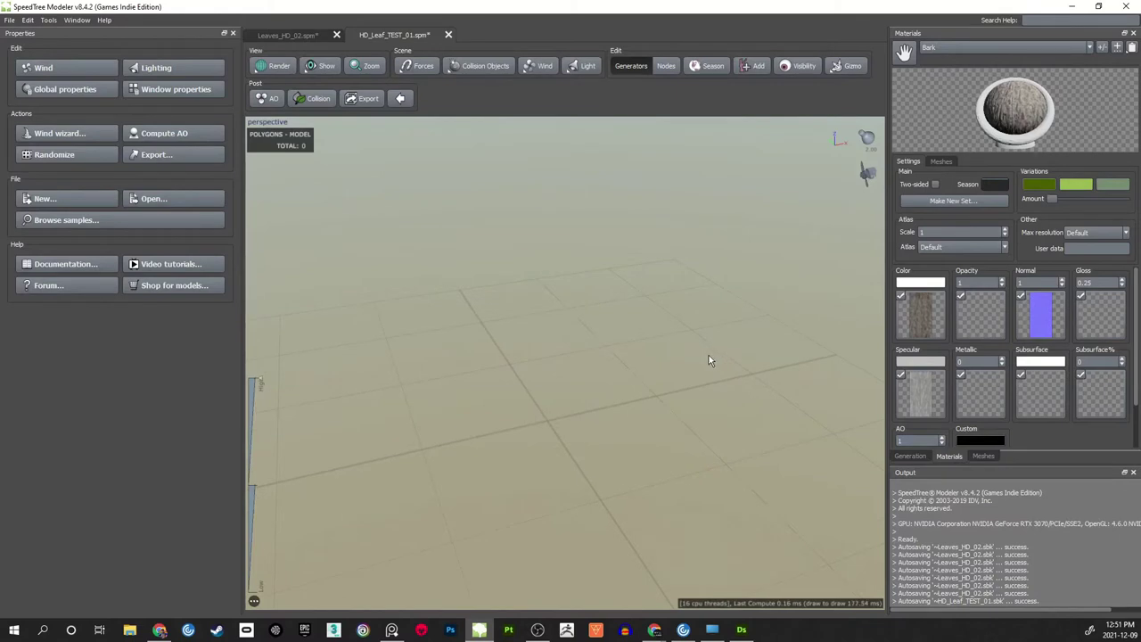
key(ctrl+s)
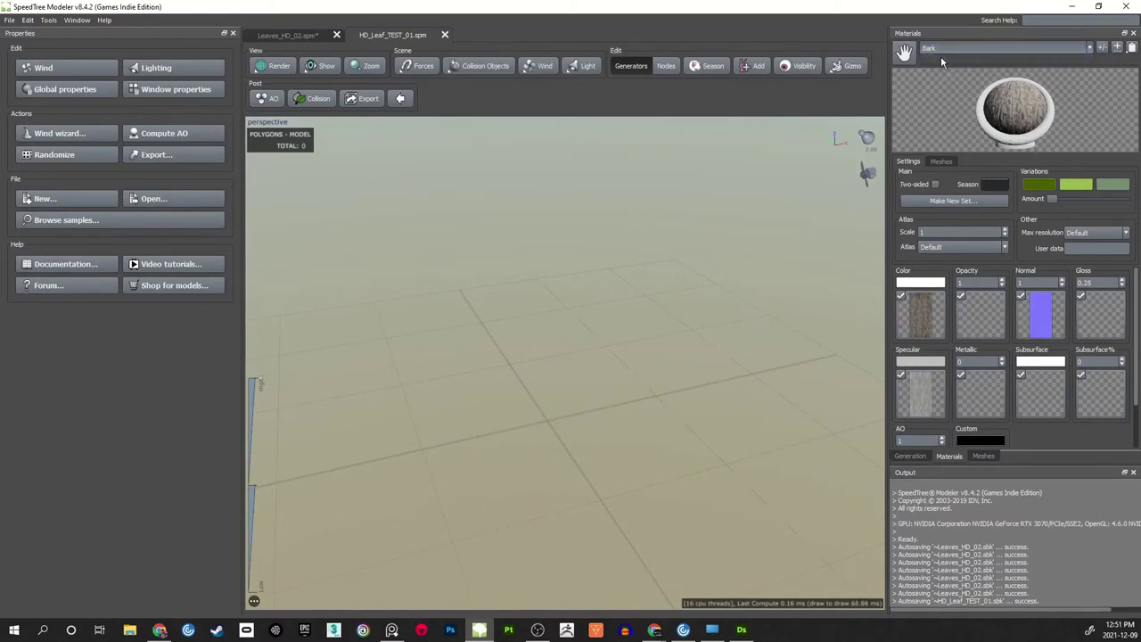
- Switch to the Leaf_HD material, make it two-sided and rotate its preview to check the back
click(942, 58)
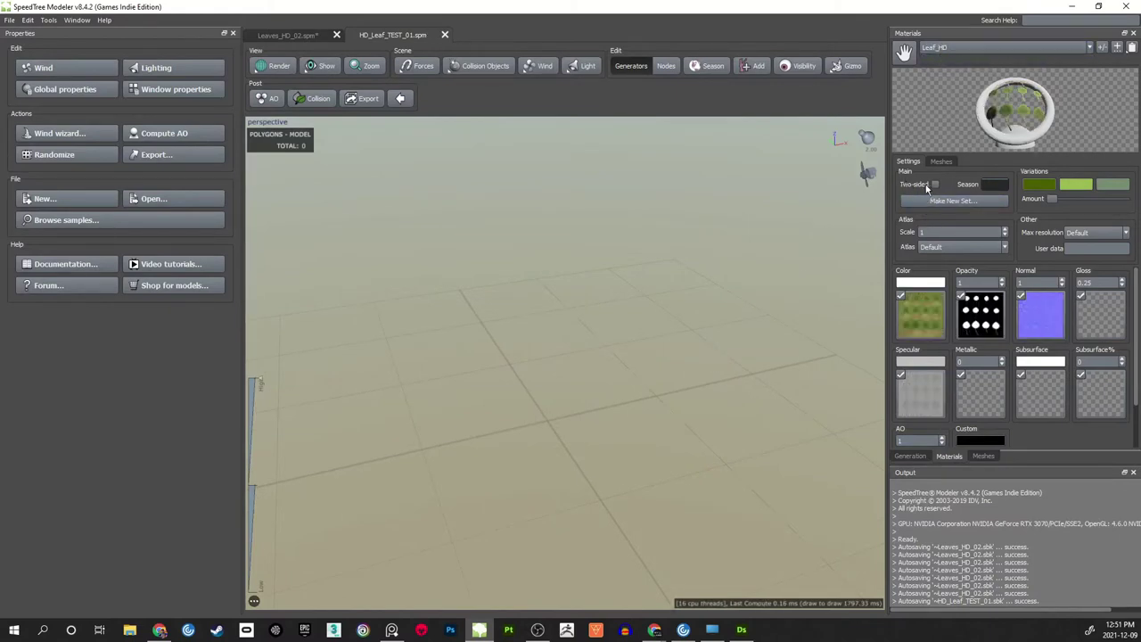
click(936, 186)
mouse_move(990, 122)
mouse_down()
mouse_move(1084, 105)
mouse_move(994, 115)
mouse_move(1011, 116)
mouse_move(1008, 98)
mouse_move(1033, 120)
mouse_move(1006, 120)
mouse_up()
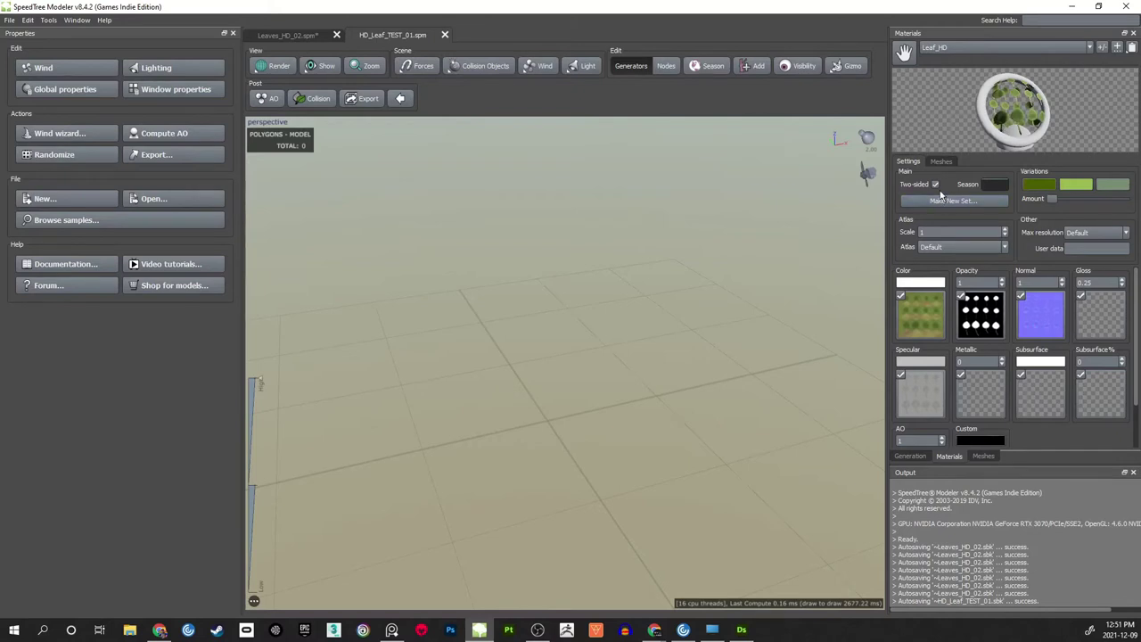
- Add a Trunk Tube generator to the Tree node
scroll(637, 357, up, 3)
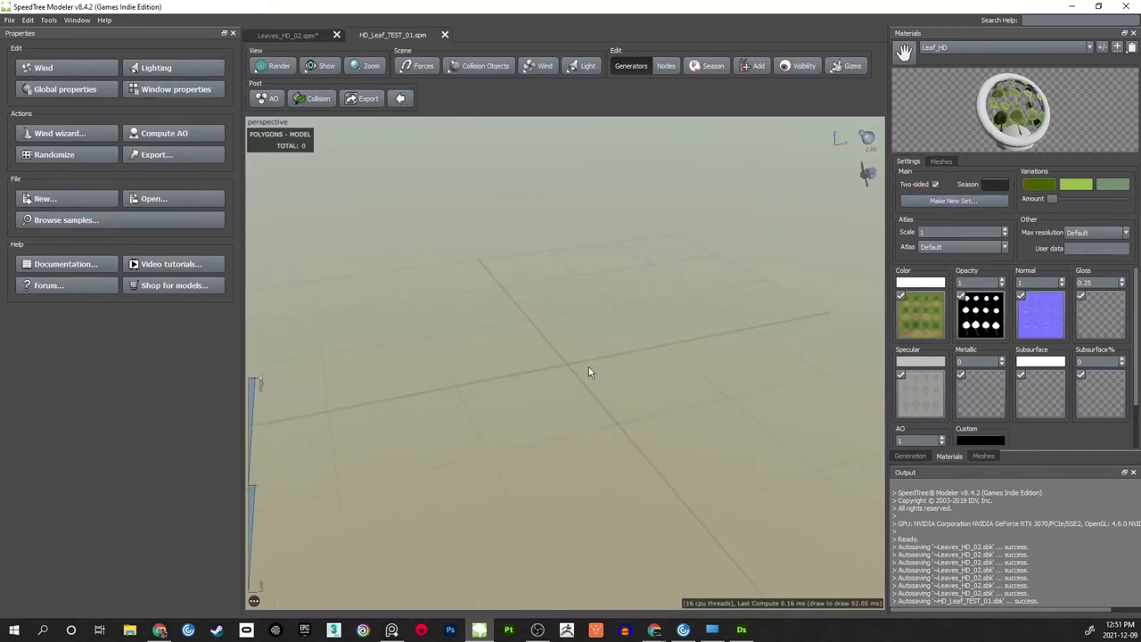
scroll(631, 355, up, 1)
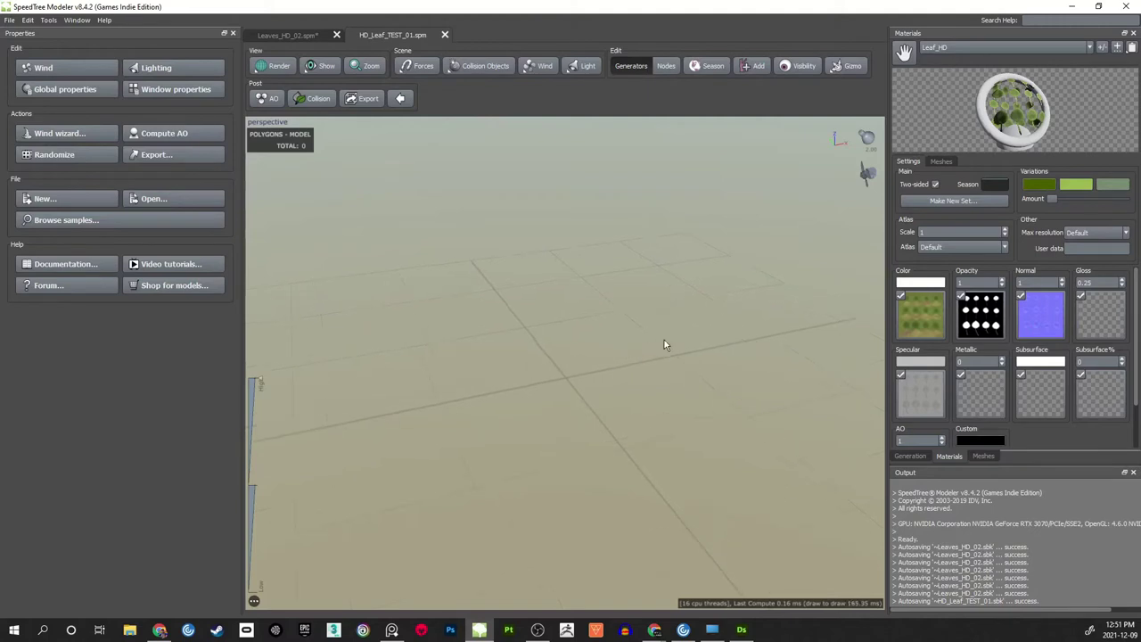
drag(656, 320, 659, 306)
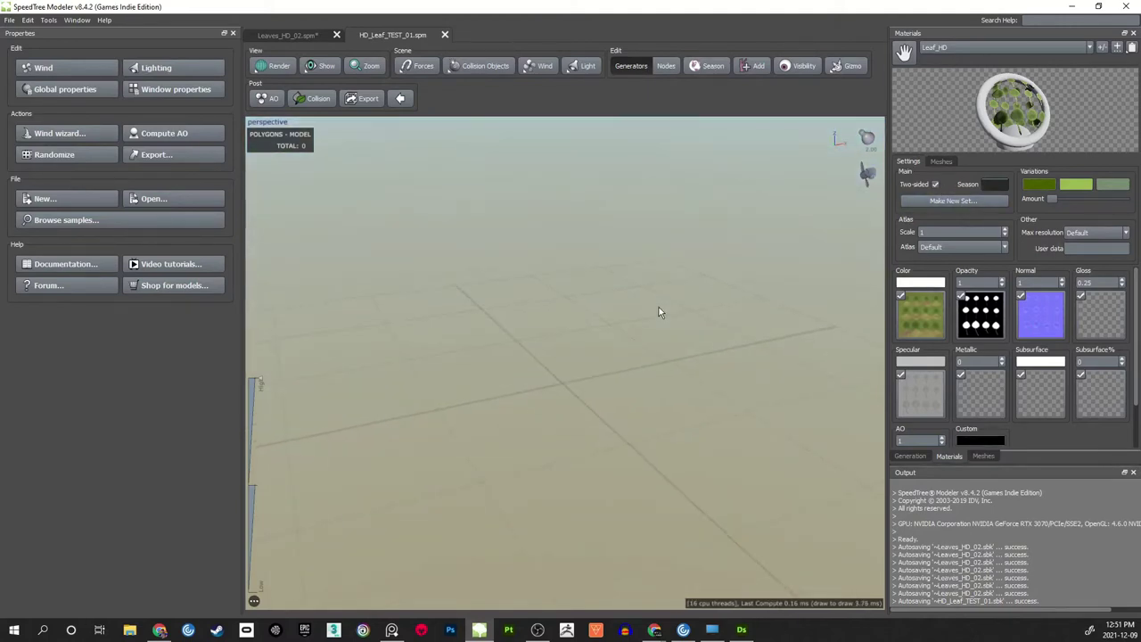
scroll(658, 307, down, 1)
middle_drag(649, 309, 625, 311)
click(927, 458)
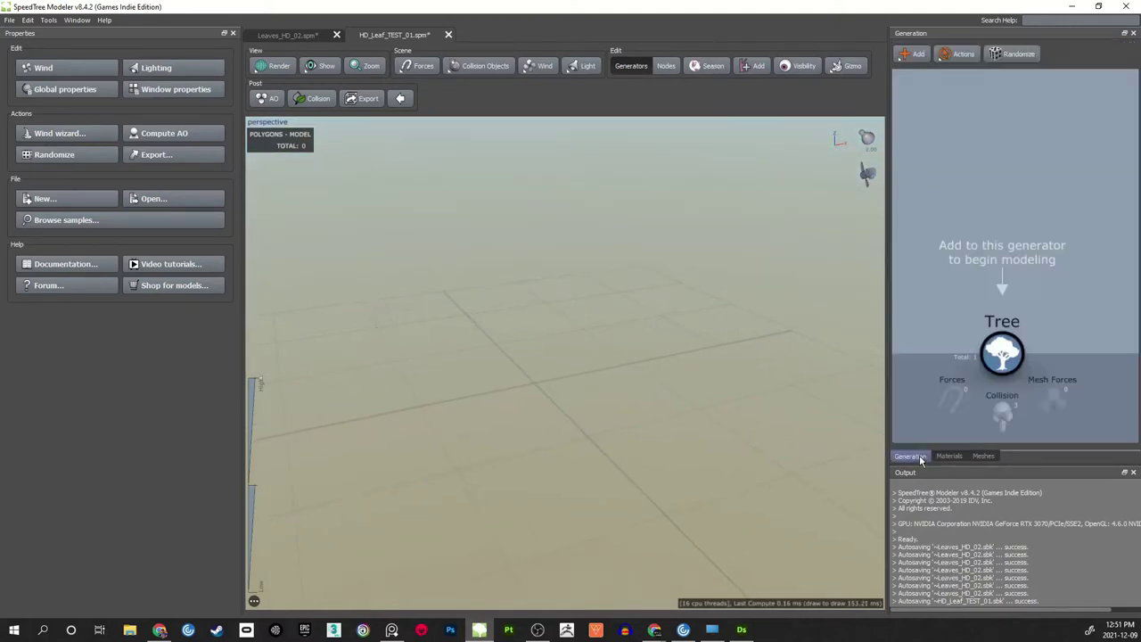
click(1002, 344)
right_click(1005, 346)
mouse_move(1008, 348)
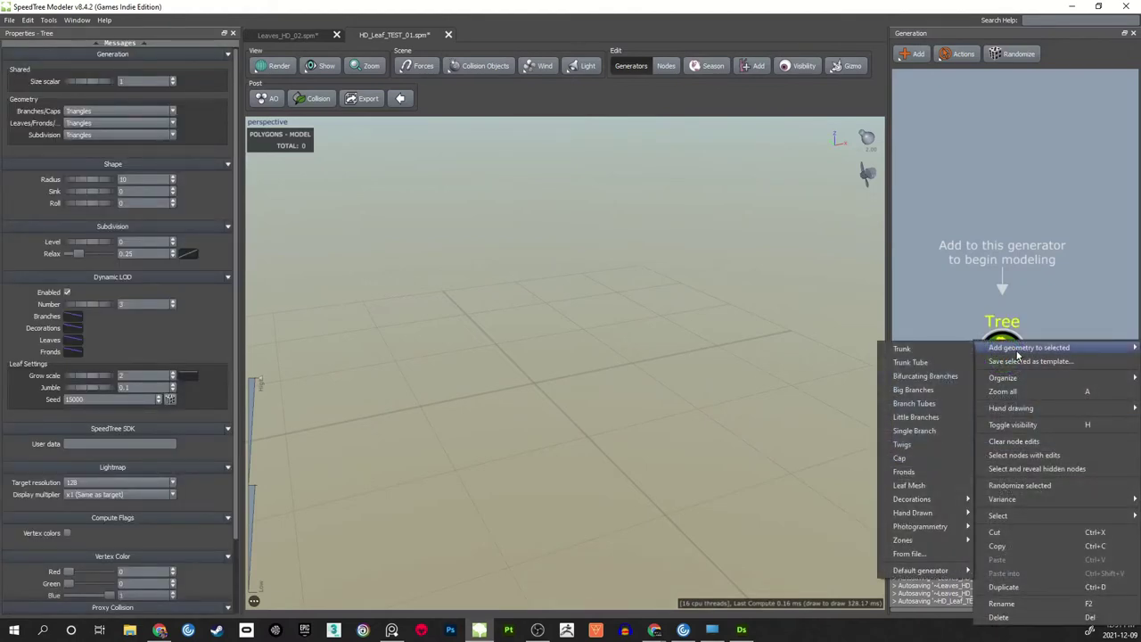
click(932, 364)
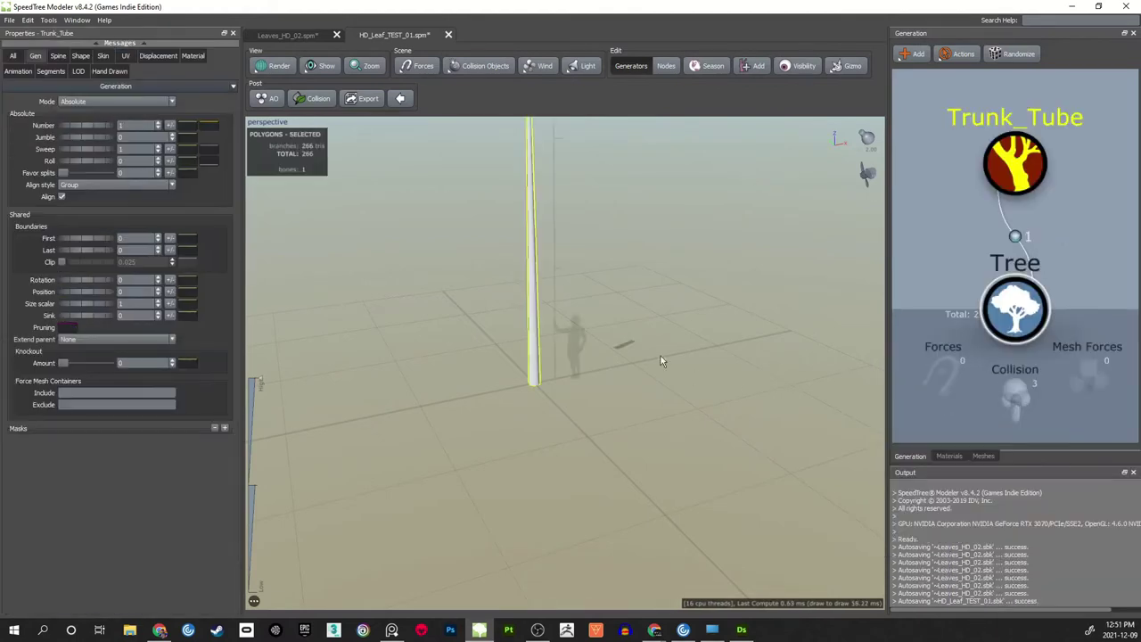
- Set the trunk tube's absolute spine length to 5
scroll(612, 341, up, 4)
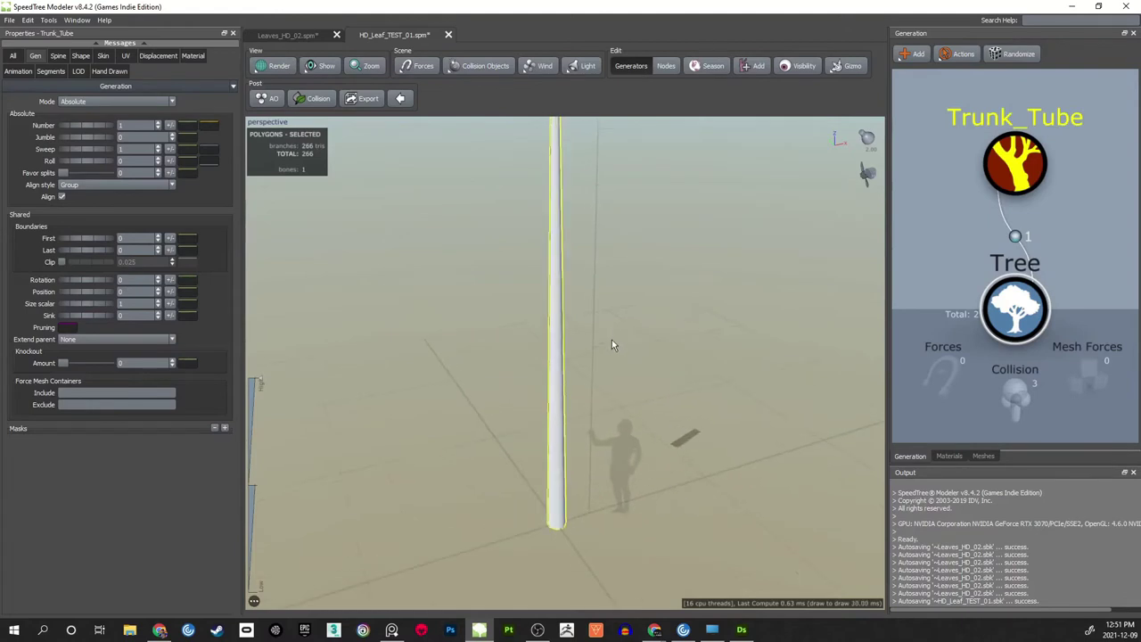
mouse_move(612, 340)
mouse_down()
mouse_move(617, 329)
mouse_move(614, 354)
mouse_move(616, 339)
mouse_up()
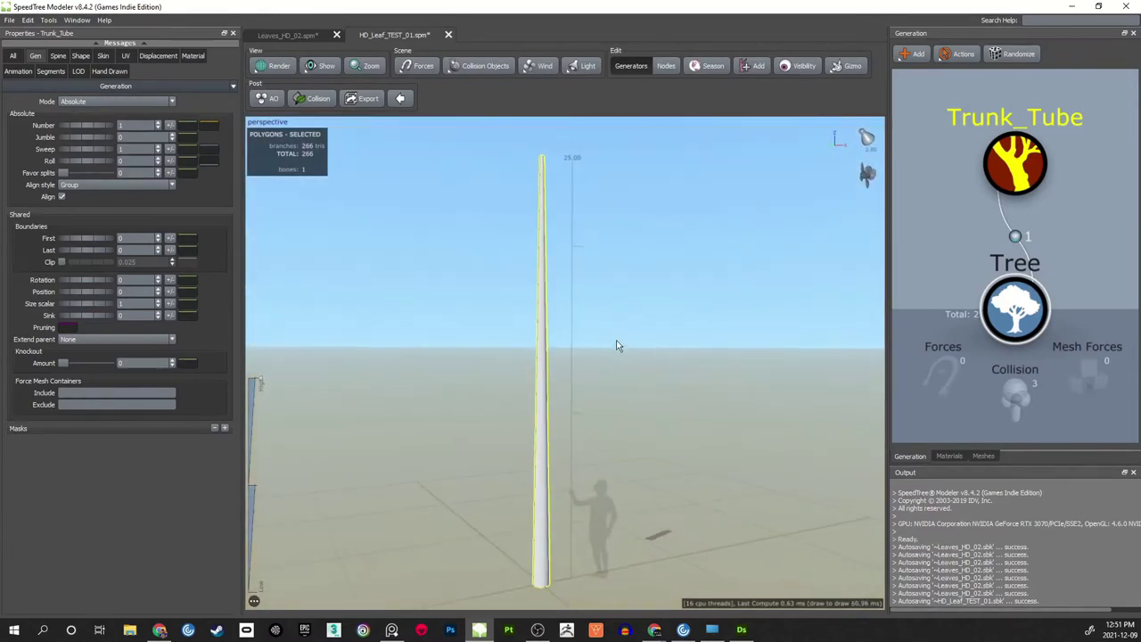
click(58, 55)
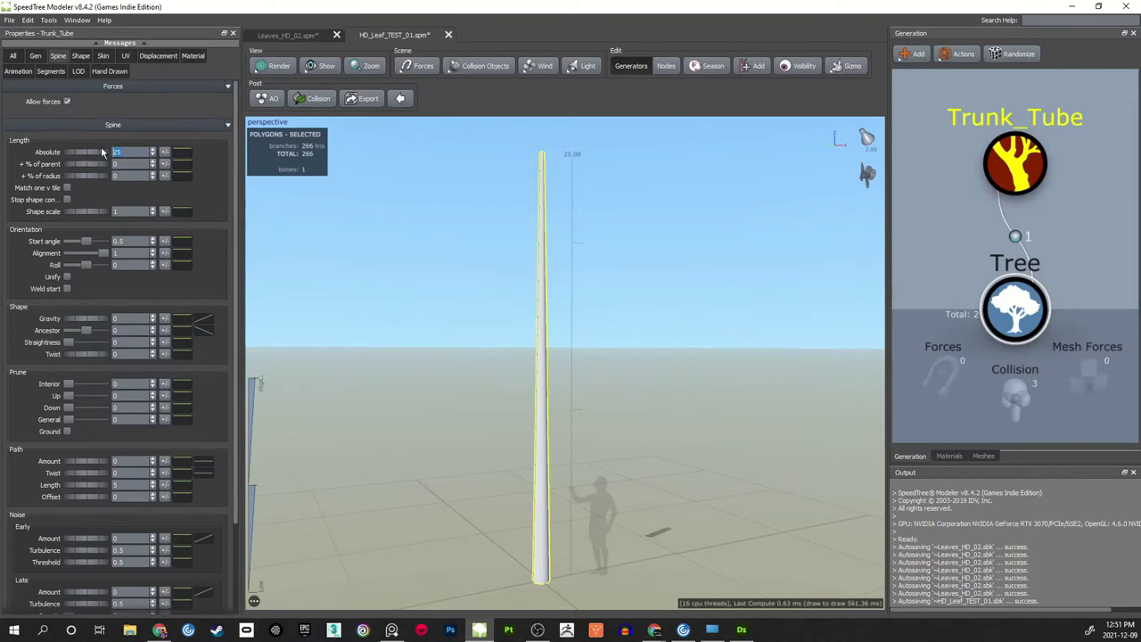
text(5)
key(Return)
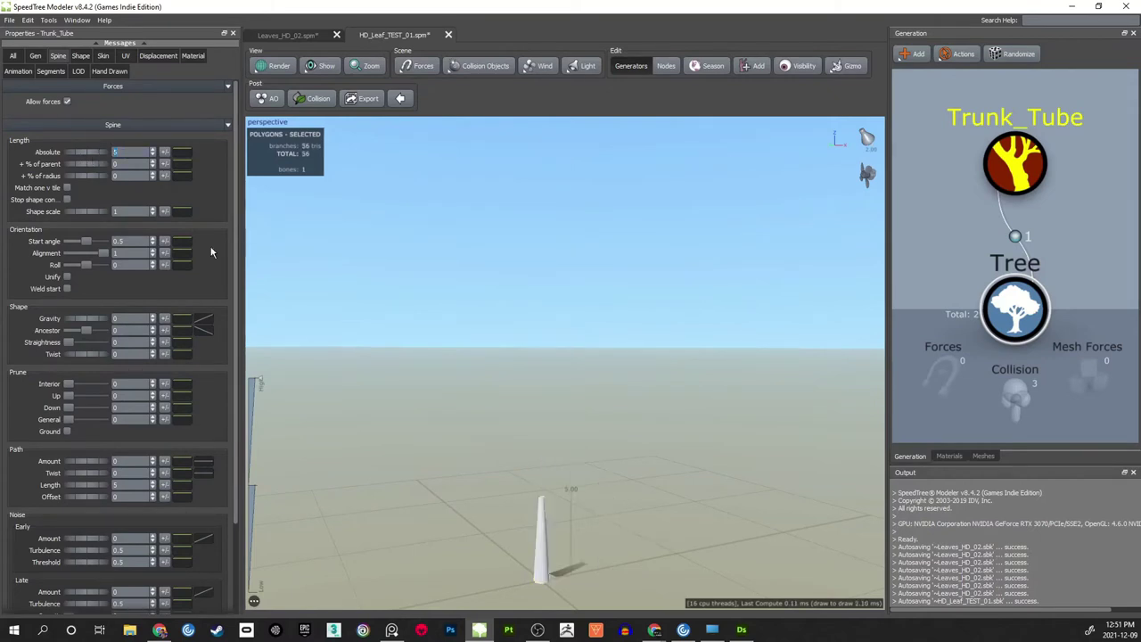
- Hide the height indicator and switch the viewport from perspective to the XZ plane
scroll(501, 420, up, 4)
click(582, 390)
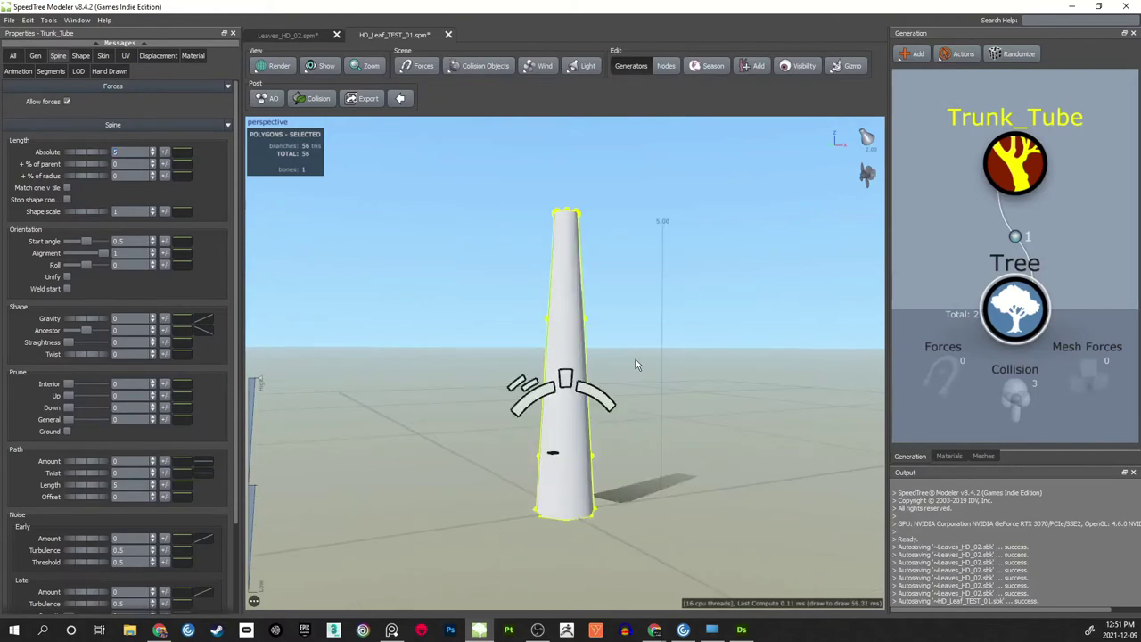
drag(635, 359, 599, 351)
click(581, 346)
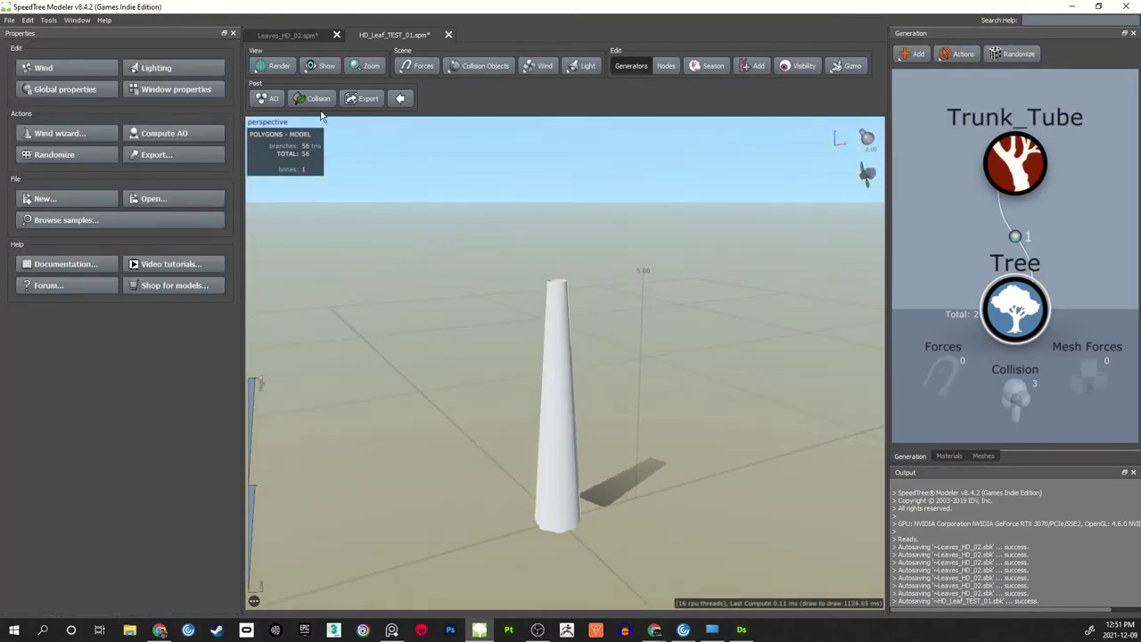
click(323, 68)
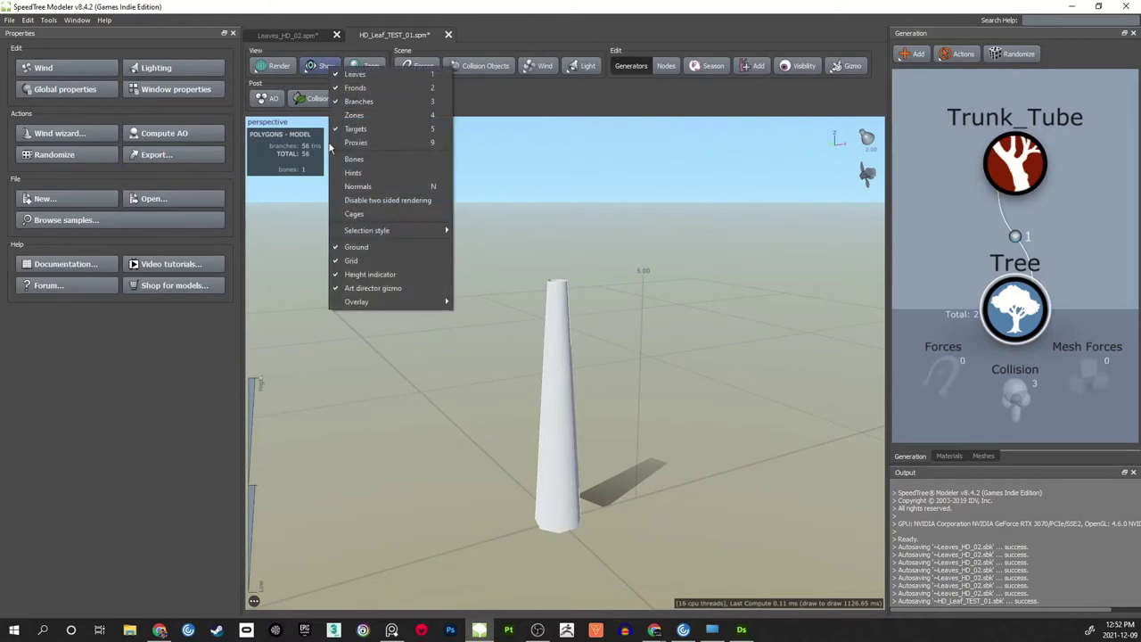
click(370, 274)
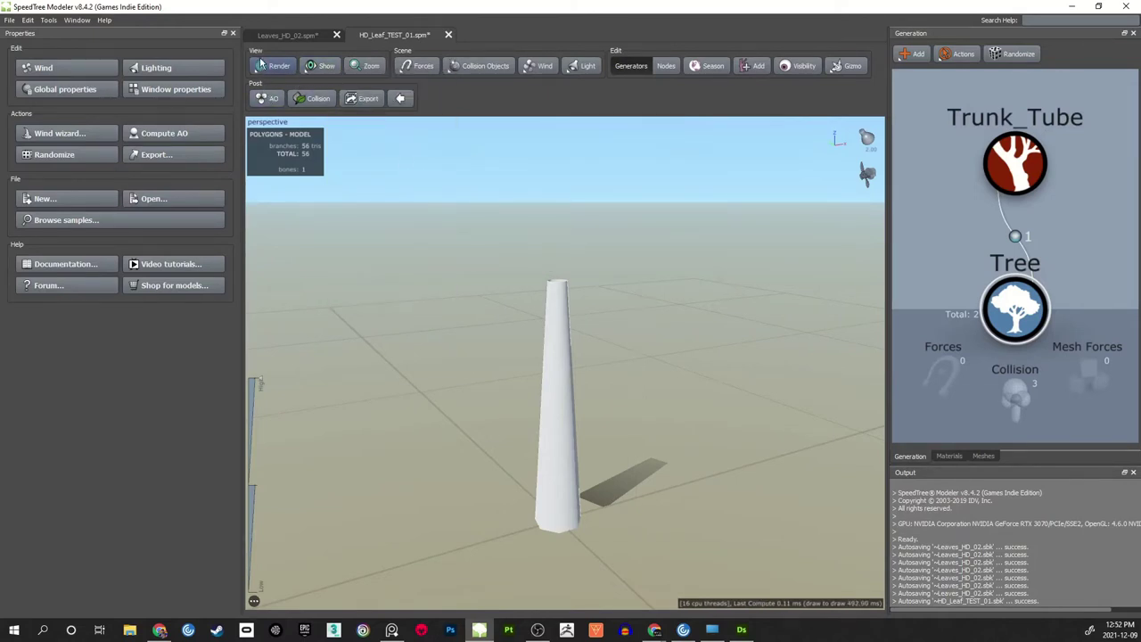
click(272, 123)
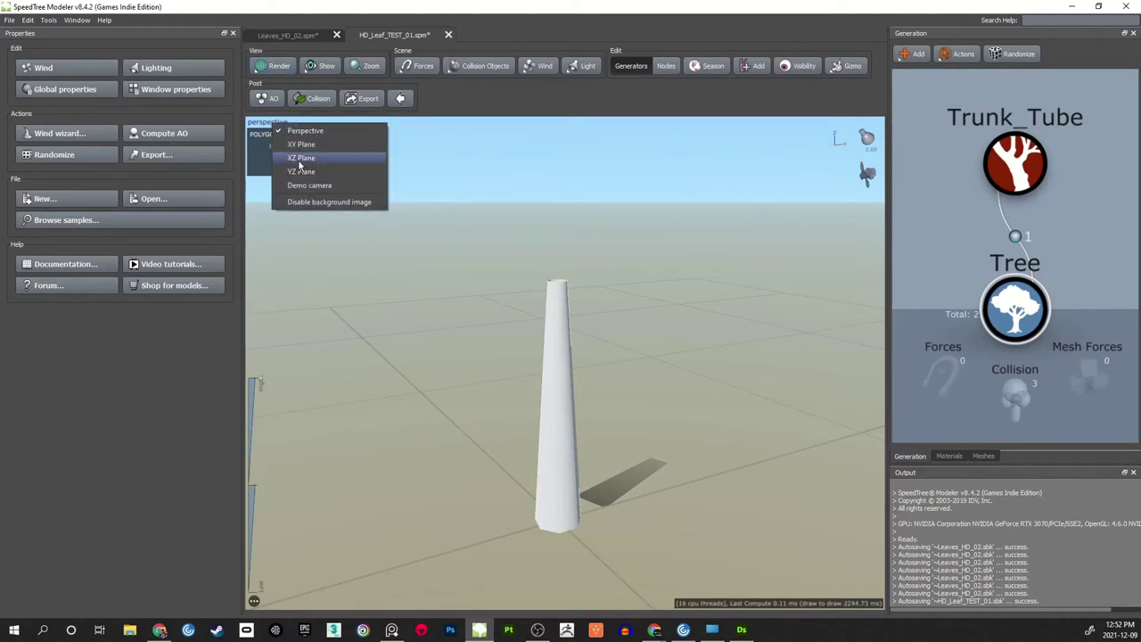
click(301, 158)
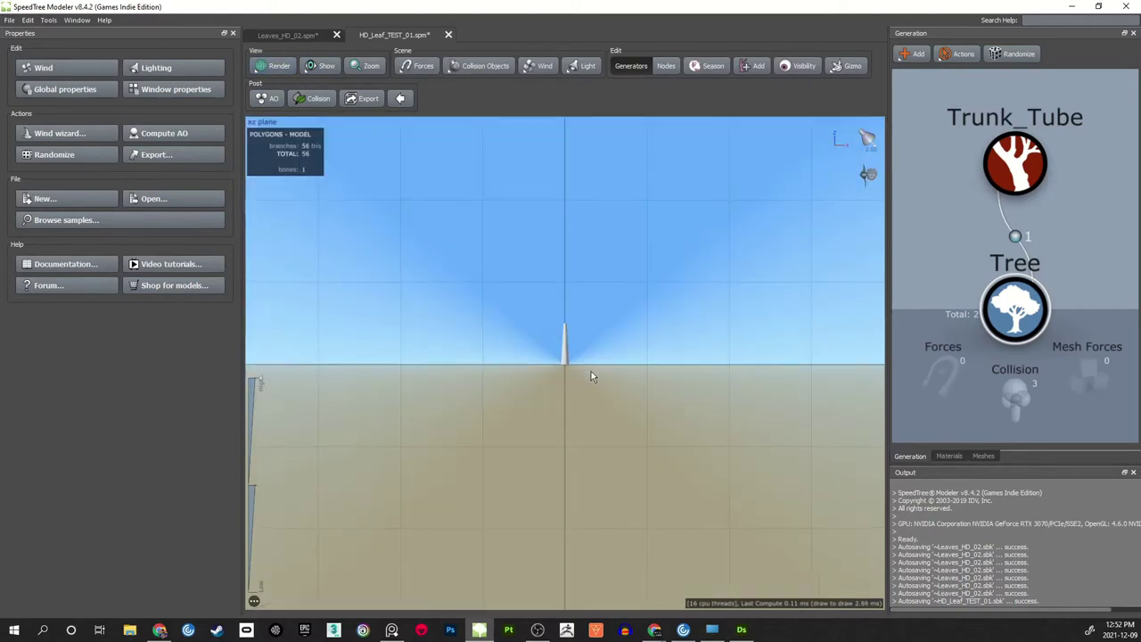
- Select the trunk tube and increase its absolute spine length to about 16.19
scroll(591, 371, up, 4)
scroll(614, 385, up, 2)
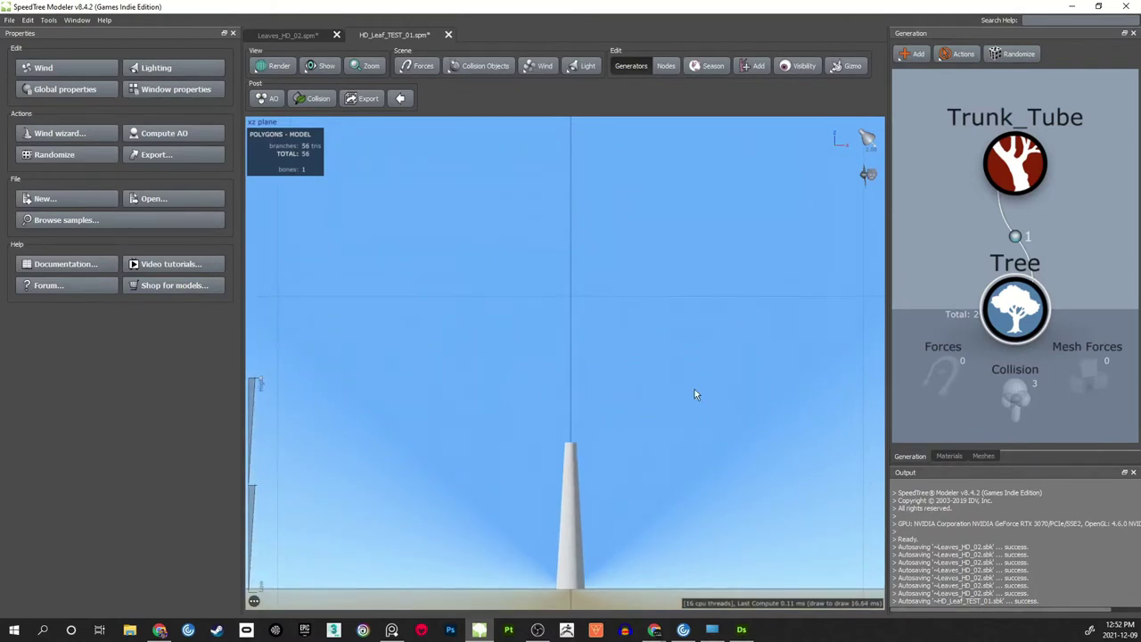
click(577, 474)
scroll(606, 443, down, 2)
middle_drag(606, 443, 637, 451)
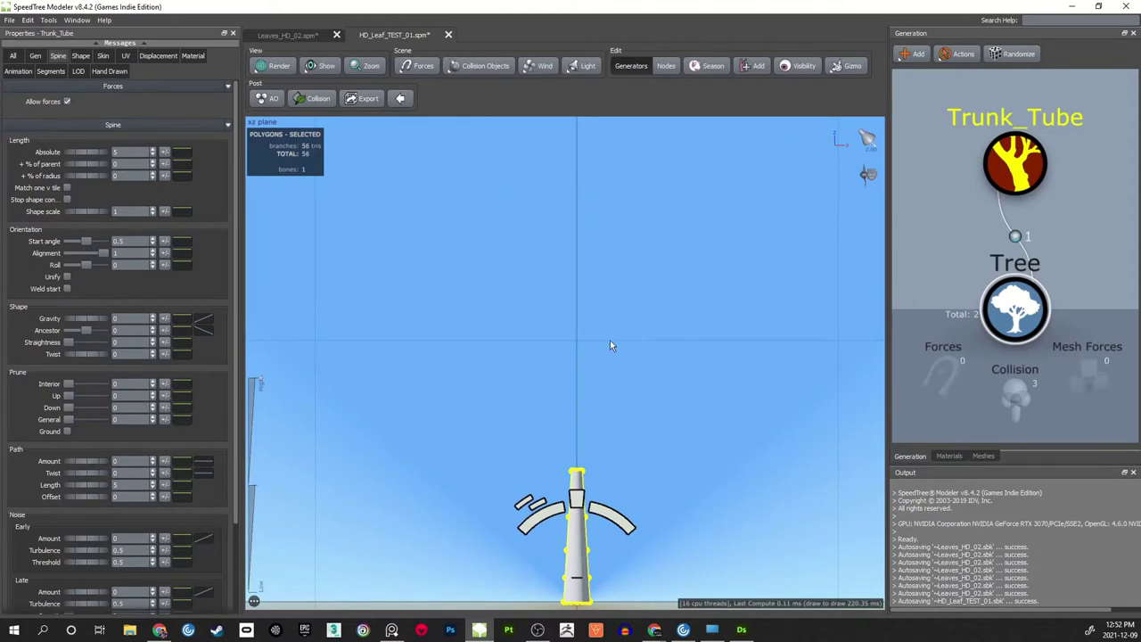
drag(76, 151, 746, 160)
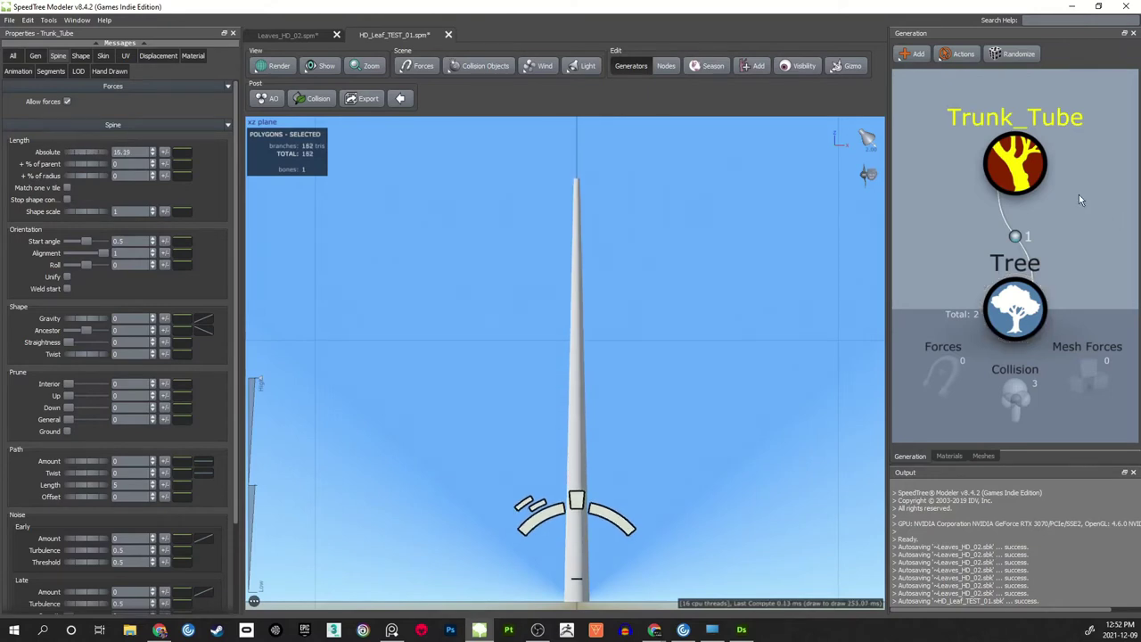
- Rename the Trunk_Tube generator as Trunk_Main
scroll(1079, 189, down, 3)
middle_drag(1078, 179, 1050, 242)
scroll(1016, 264, up, 1)
double_click(1013, 264)
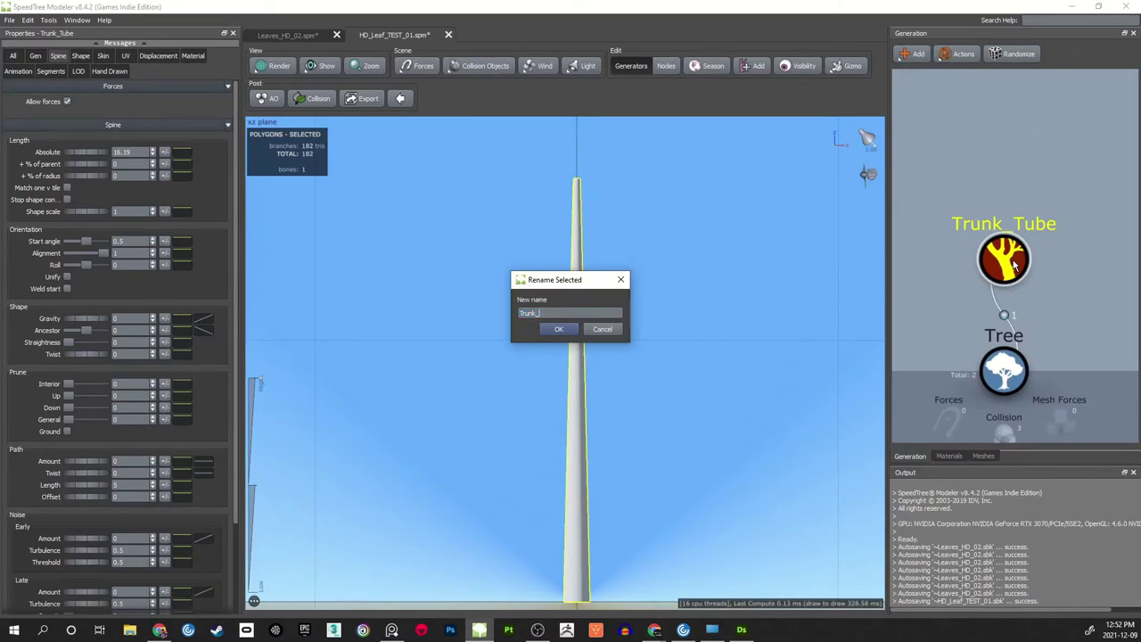
key(BackSpace)
key(Return)
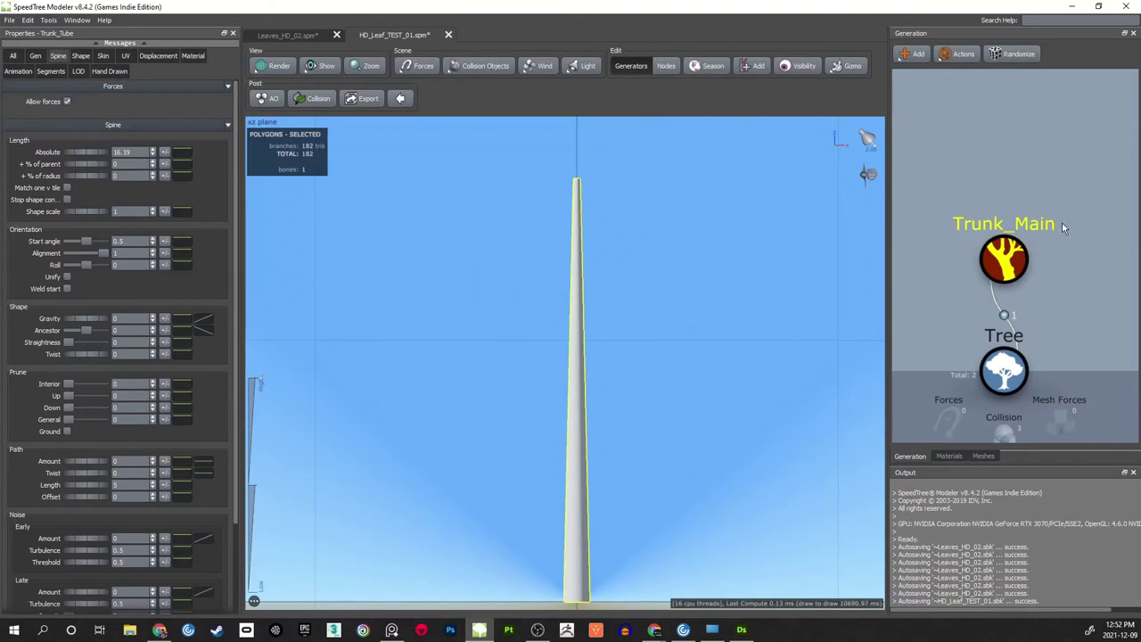
- Assign the Bark material to the Trunk_Main branch geometry and inspect the textured trunk up close
mouse_move(673, 409)
middle_down()
mouse_move(676, 395)
mouse_move(674, 415)
middle_up()
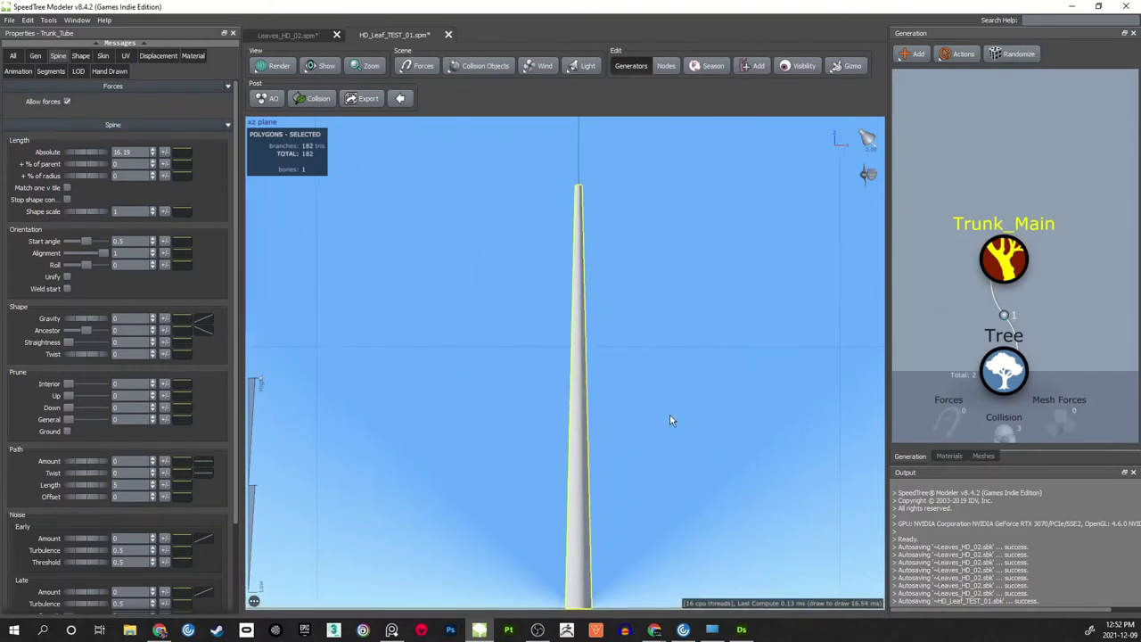
click(193, 56)
click(80, 126)
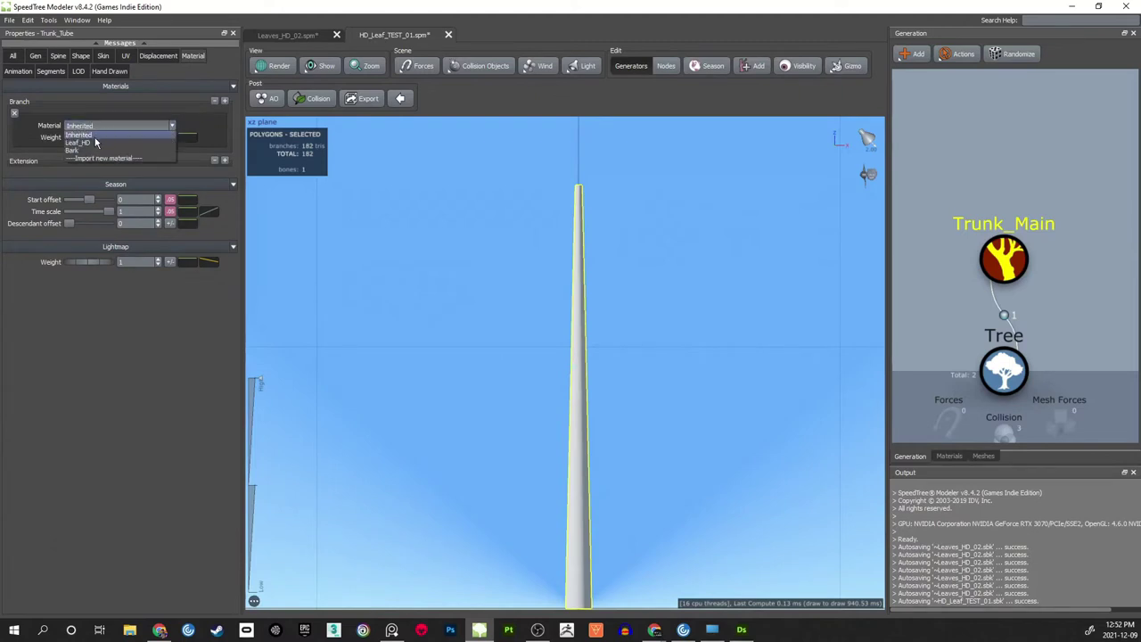
click(75, 149)
click(633, 337)
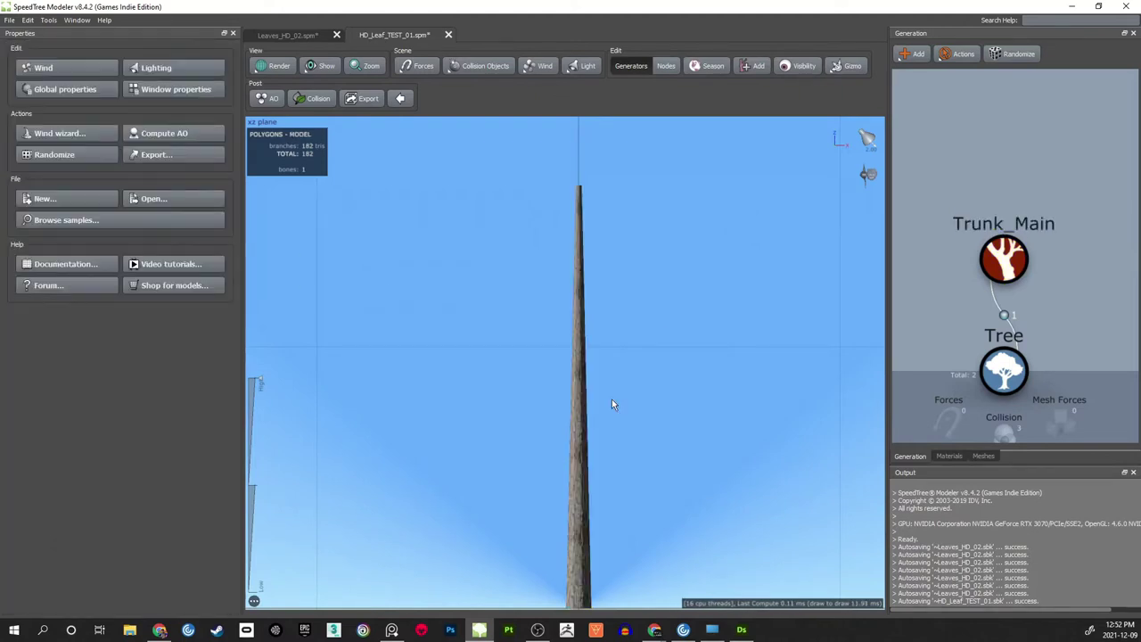
scroll(611, 398, up, 6)
scroll(564, 373, down, 5)
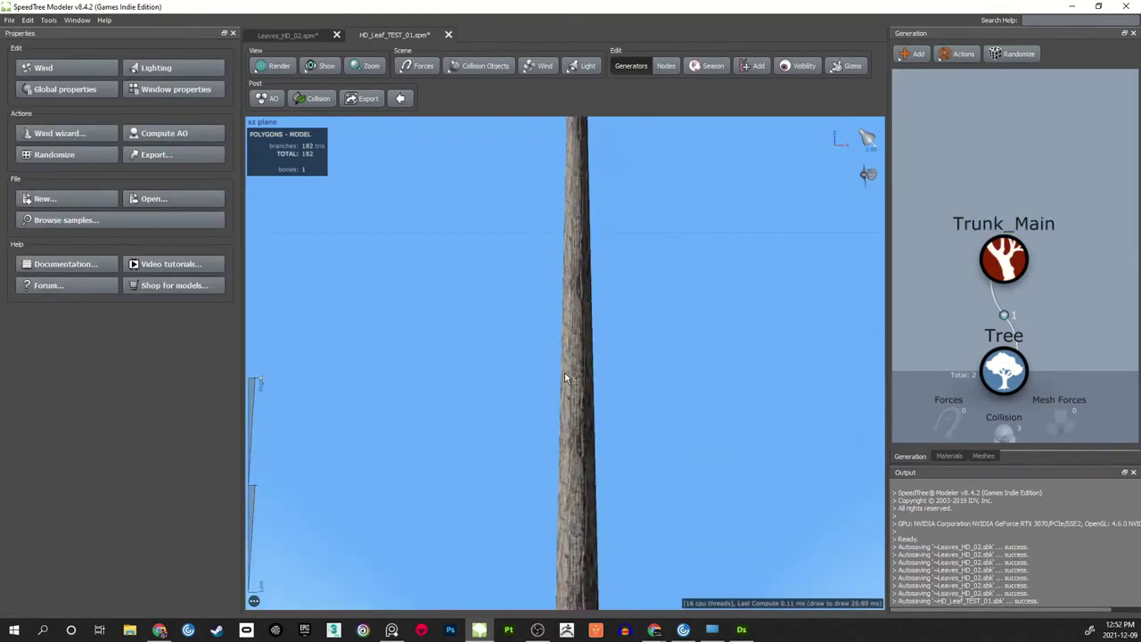
- Set the Trunk_Main UV mapping style to "U locked [0, 1], V unrestricted" and view the remapped bark
click(577, 370)
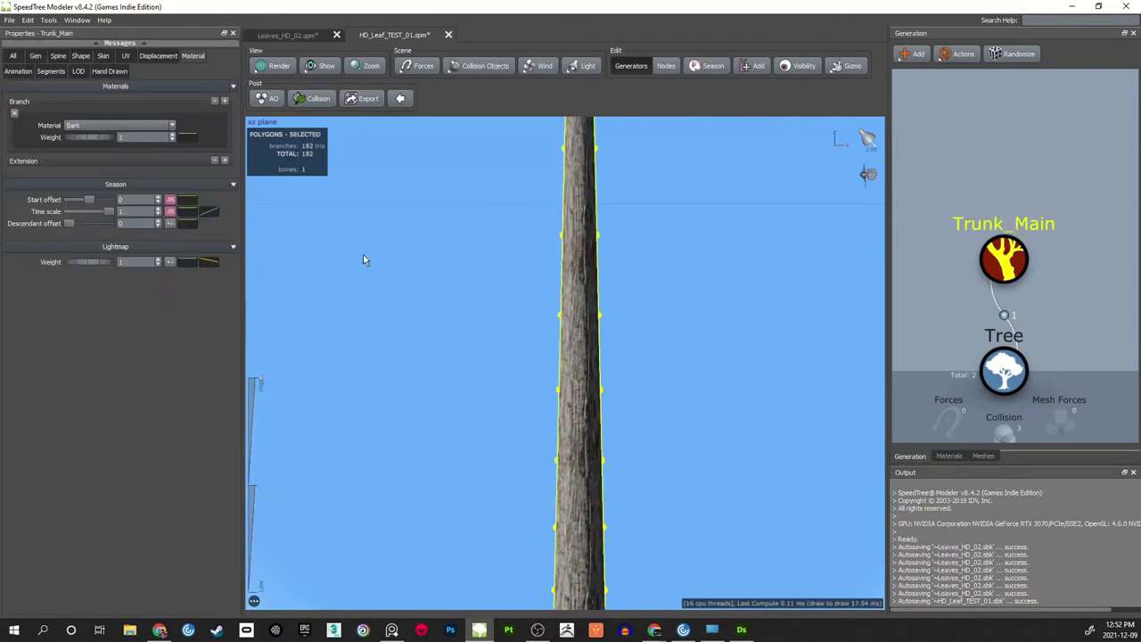
click(126, 55)
click(136, 103)
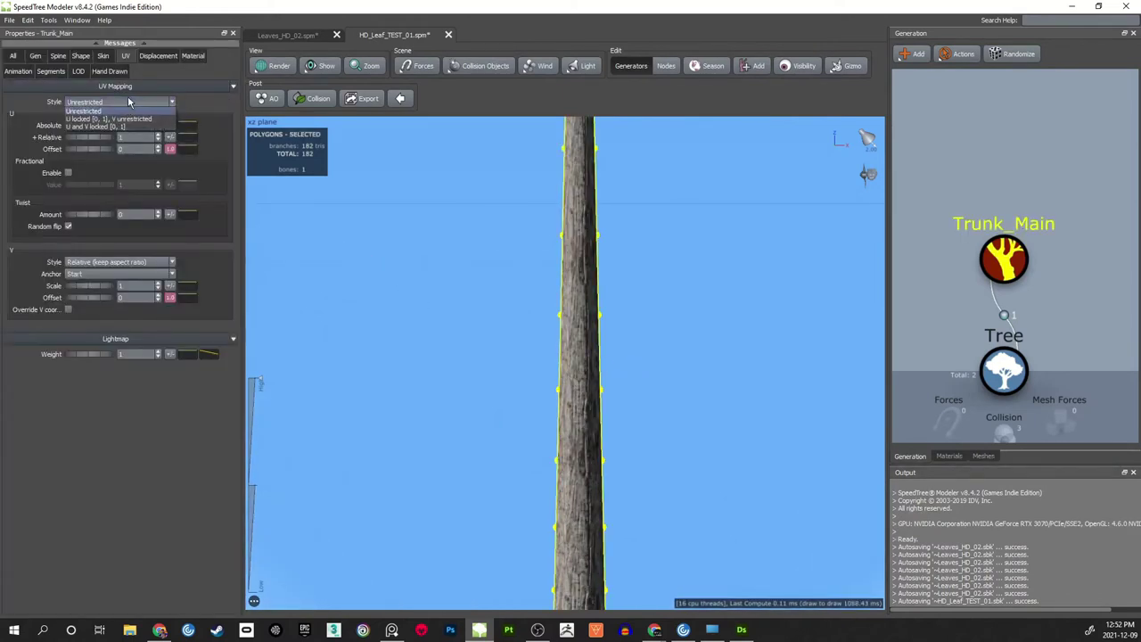
click(125, 120)
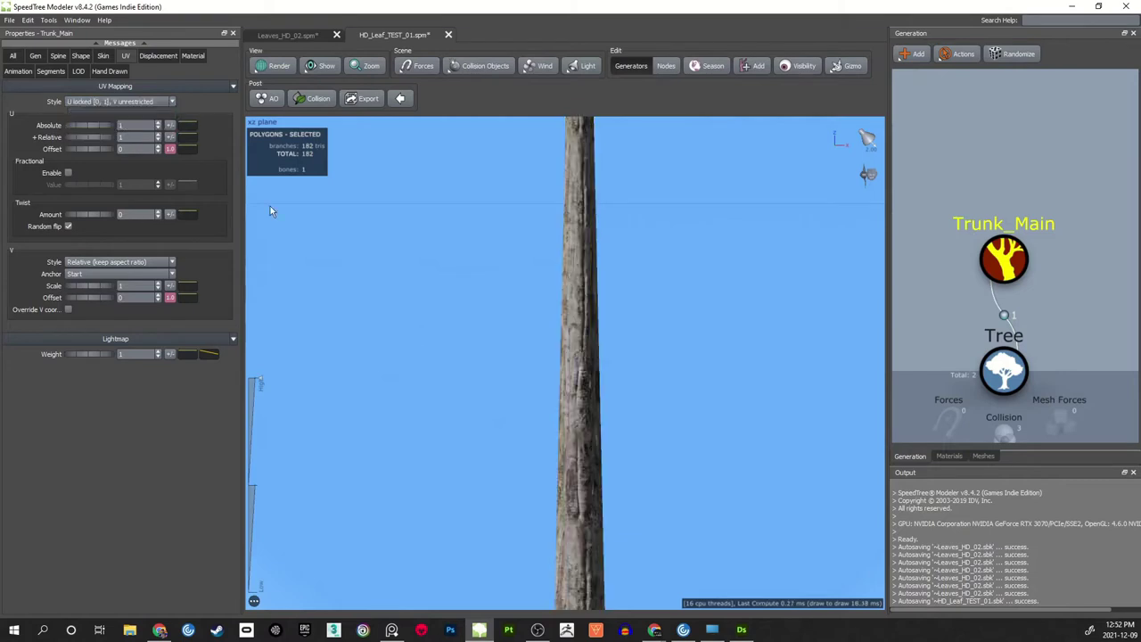
click(643, 374)
drag(643, 374, 644, 298)
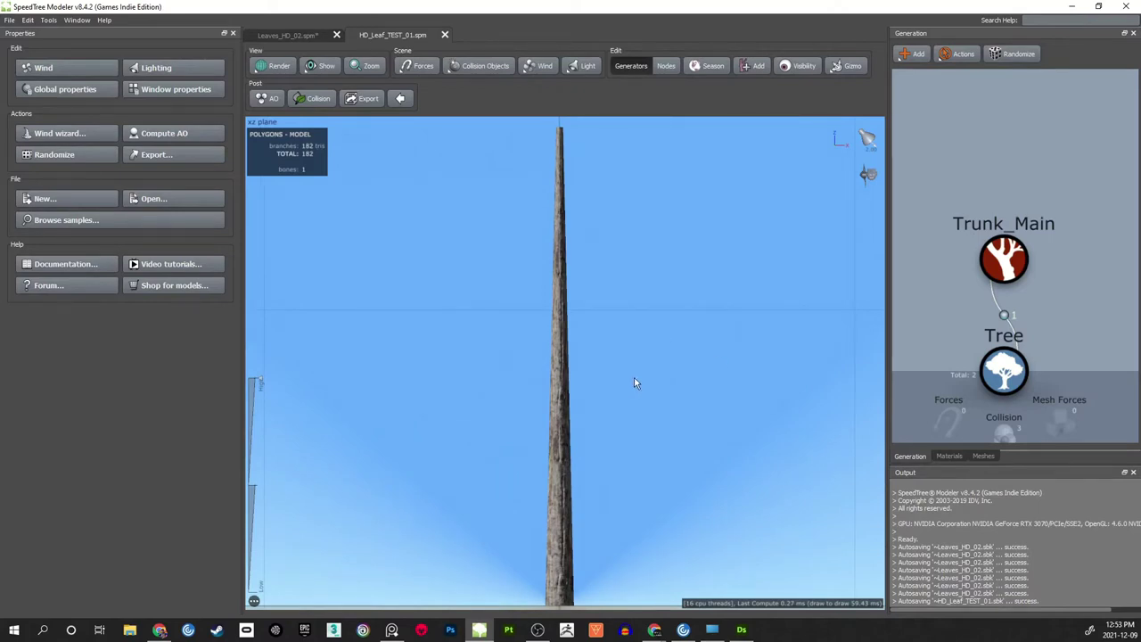
- Rotate the scene light so that the visible side of the bark trunk is more brightly lit
drag(653, 383, 632, 382)
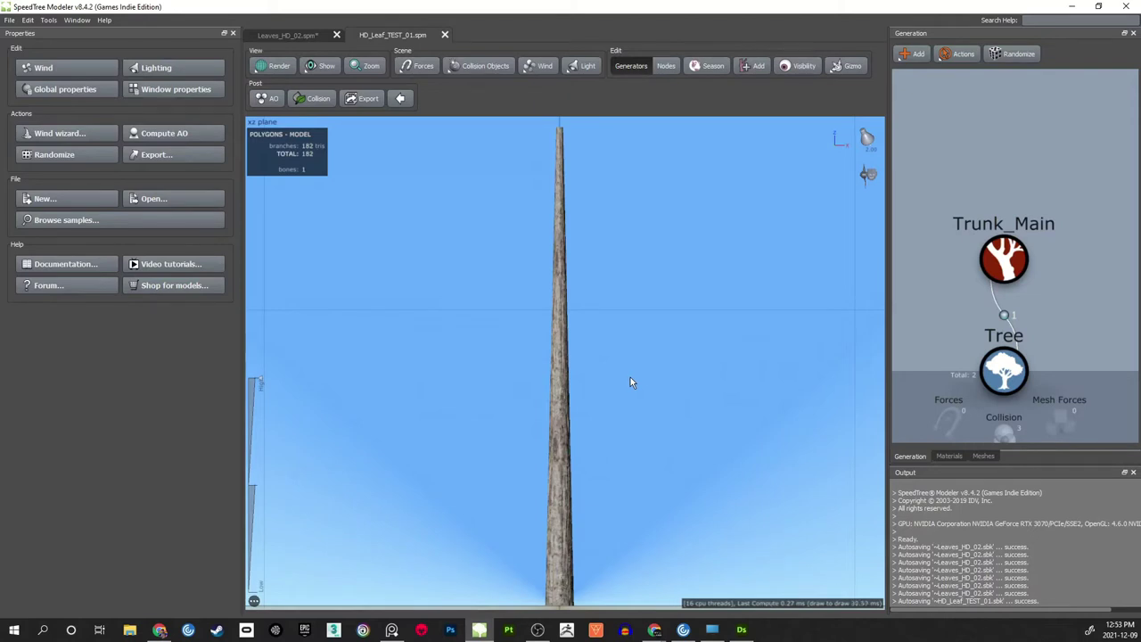
drag(626, 386, 652, 389)
scroll(998, 290, down, 2)
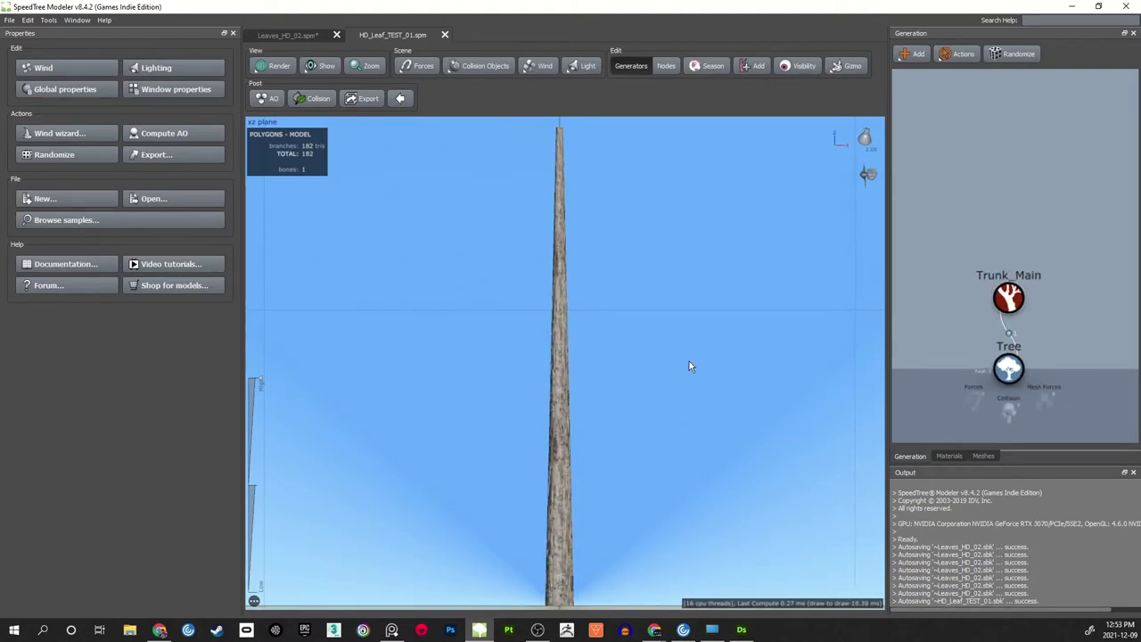
- Switch the viewport render mode to Scribed, compare it with Standard, and leave the trunk's wireframe displayed
click(271, 67)
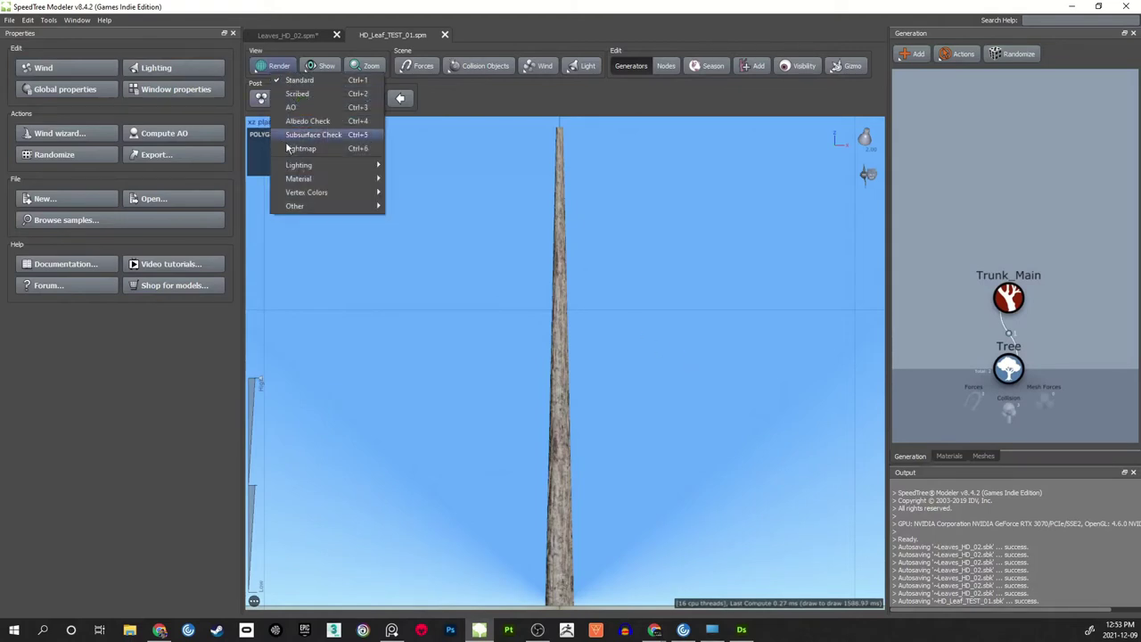
click(308, 96)
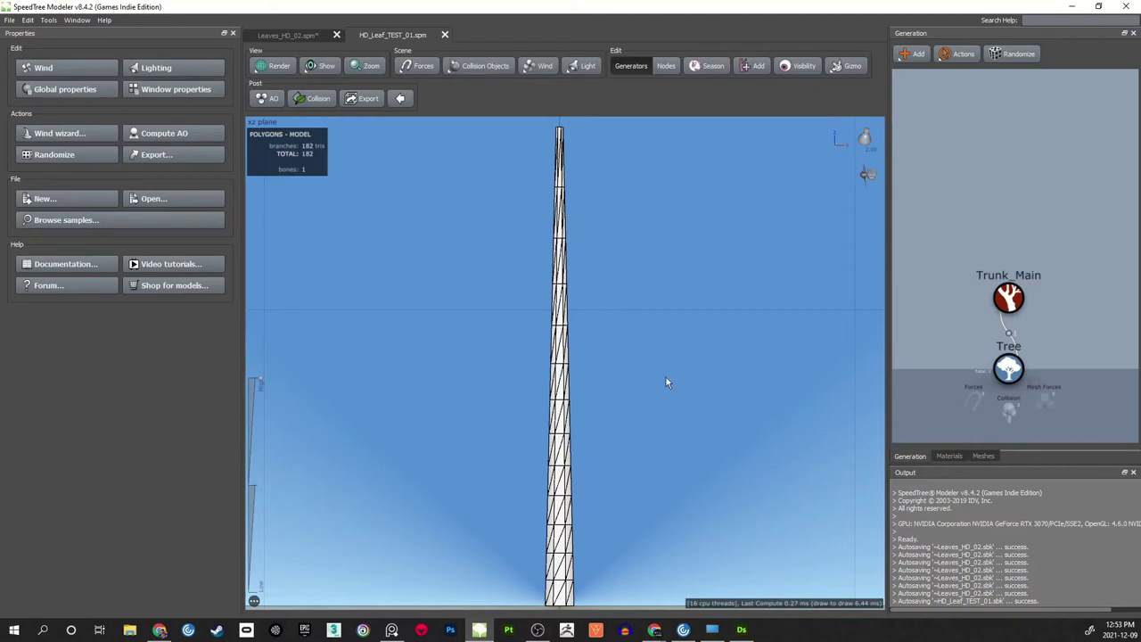
key(1)
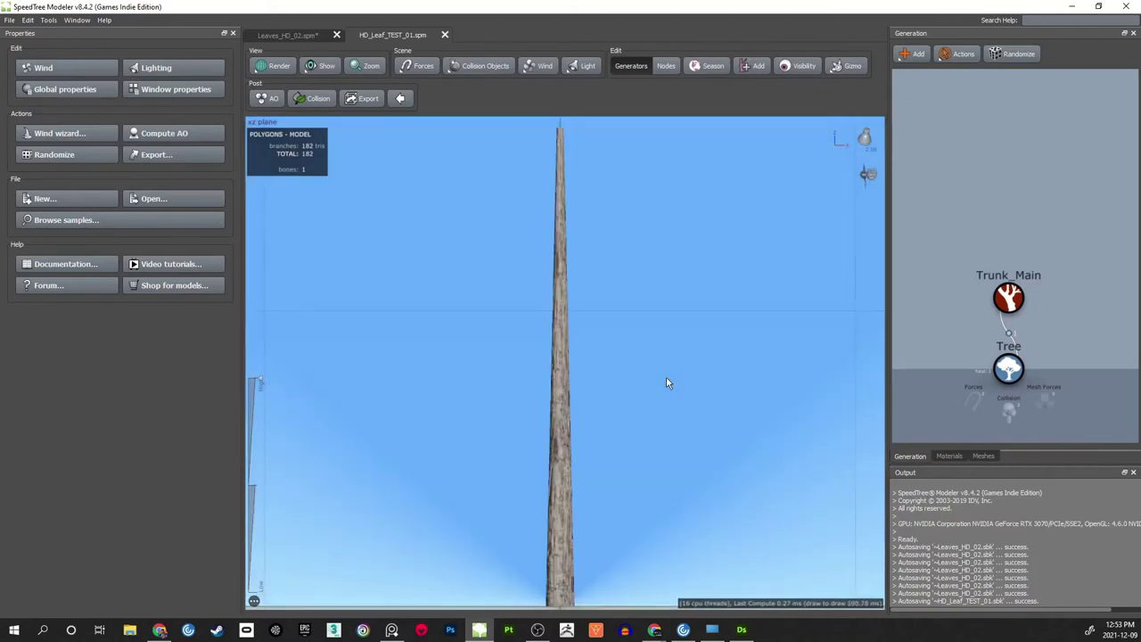
key(2)
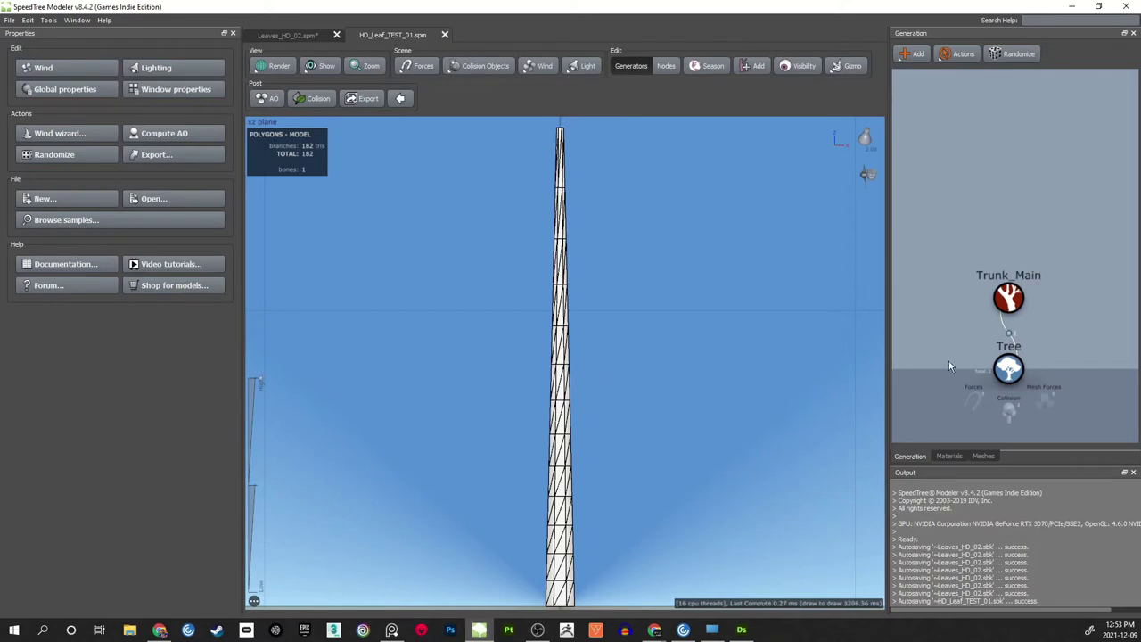
- Raise Trunk_Main's relative length segments to 3.25 and relative radial segments to about 2.26, and inspect the denser mesh
click(1008, 297)
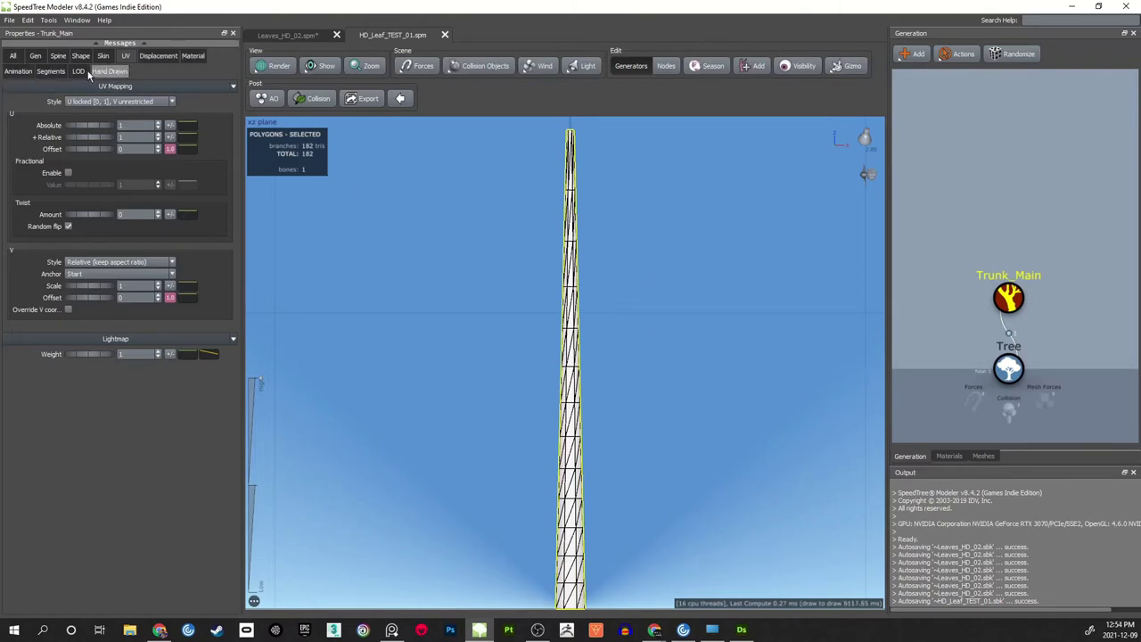
click(51, 72)
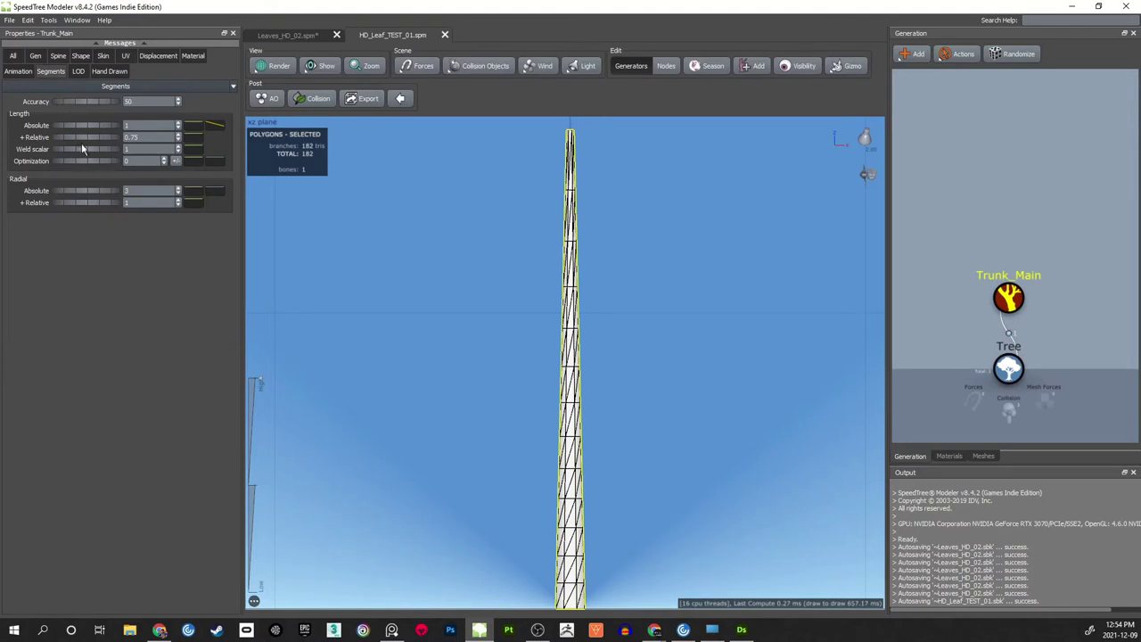
drag(69, 136, 217, 150)
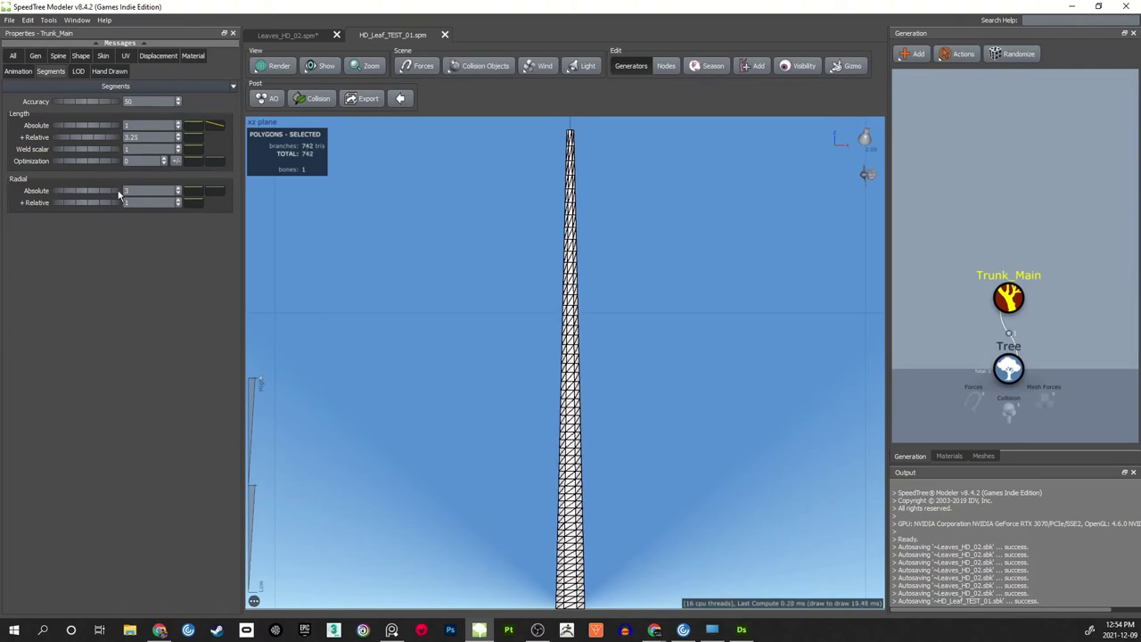
drag(69, 202, 141, 208)
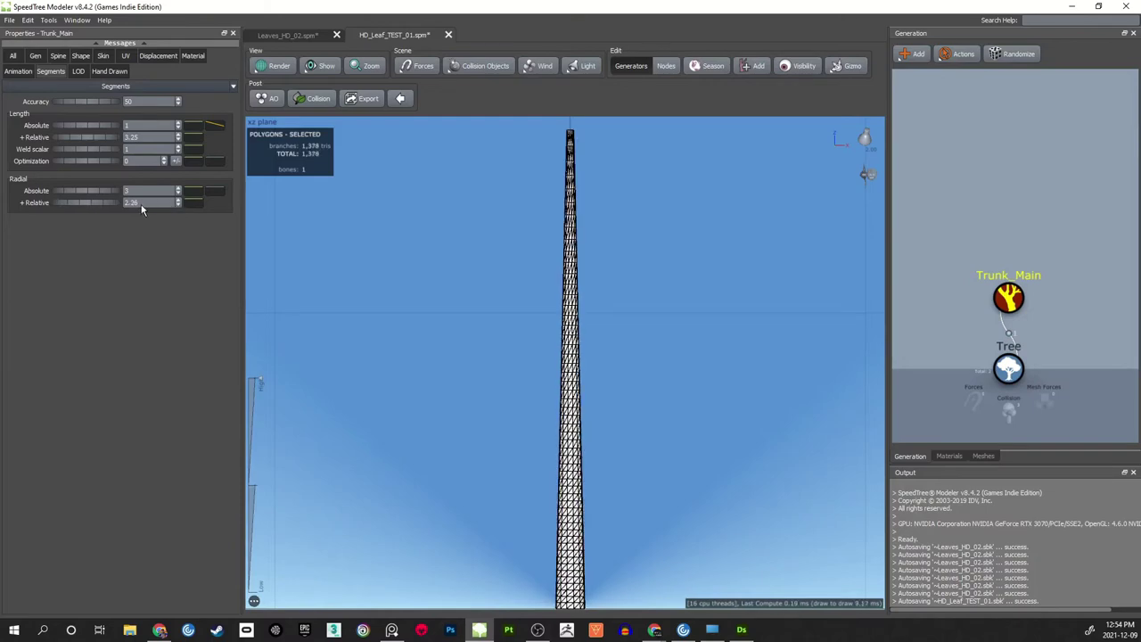
click(289, 252)
scroll(577, 353, up, 5)
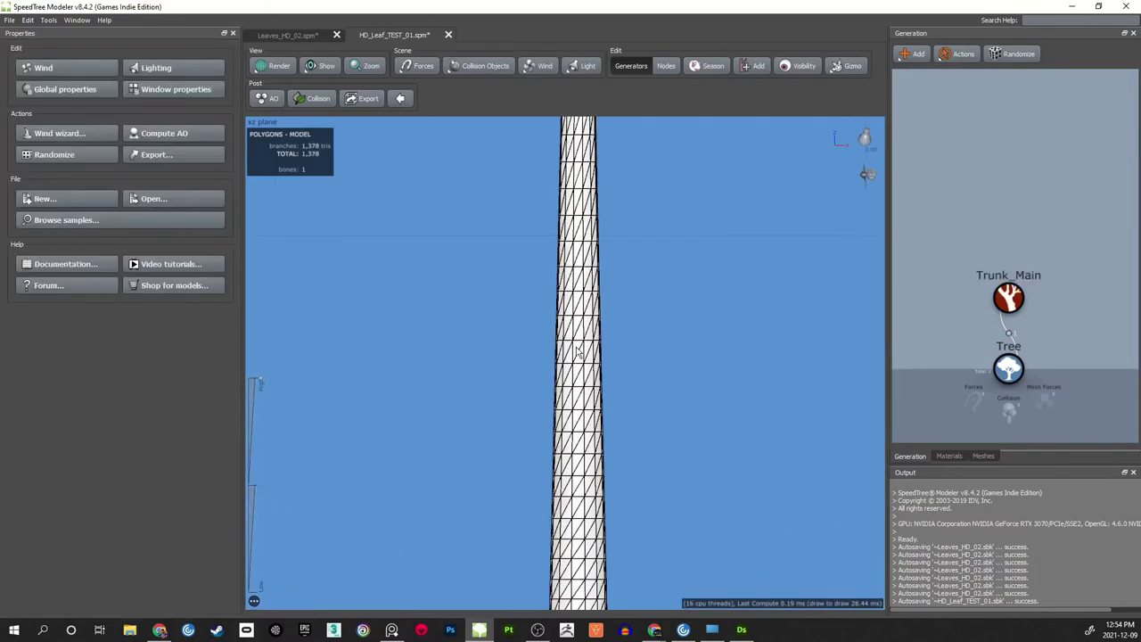
scroll(578, 351, down, 5)
drag(582, 315, 607, 320)
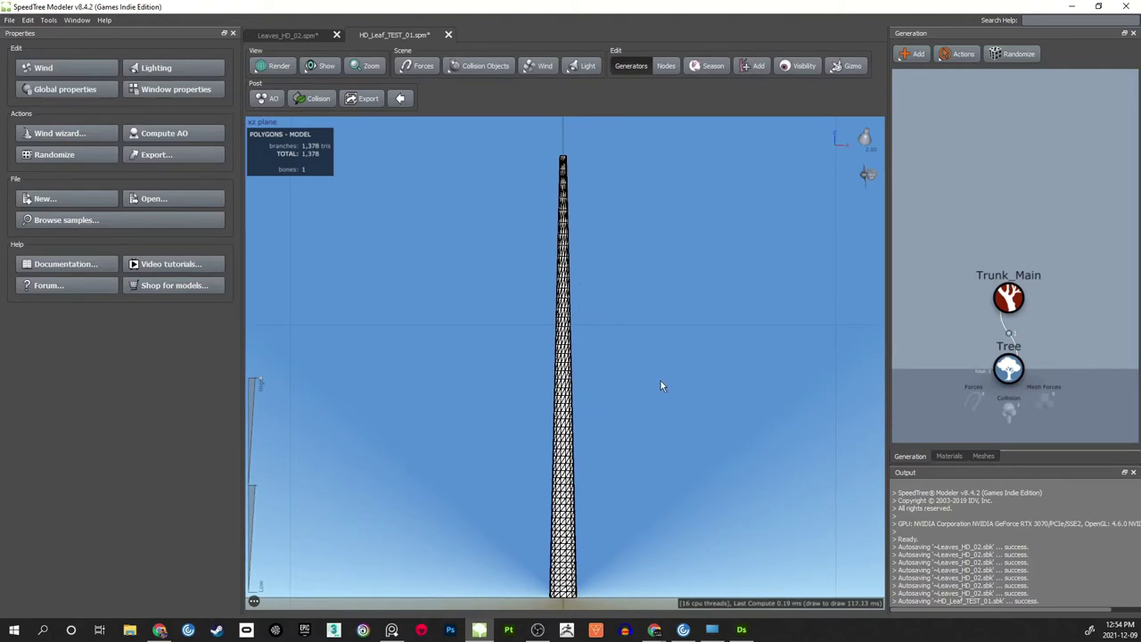
- Add spine noise to Trunk_Main with an Early amount of 0.36, a Late amount of 0.45 and a Late turbulence of 0.74
click(1008, 297)
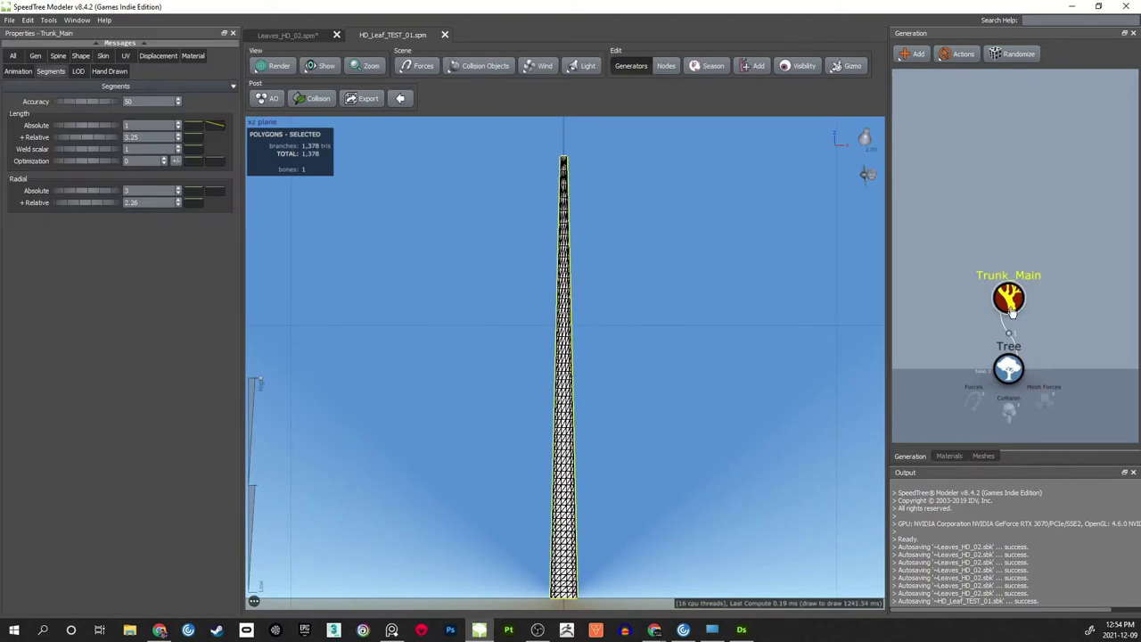
click(61, 56)
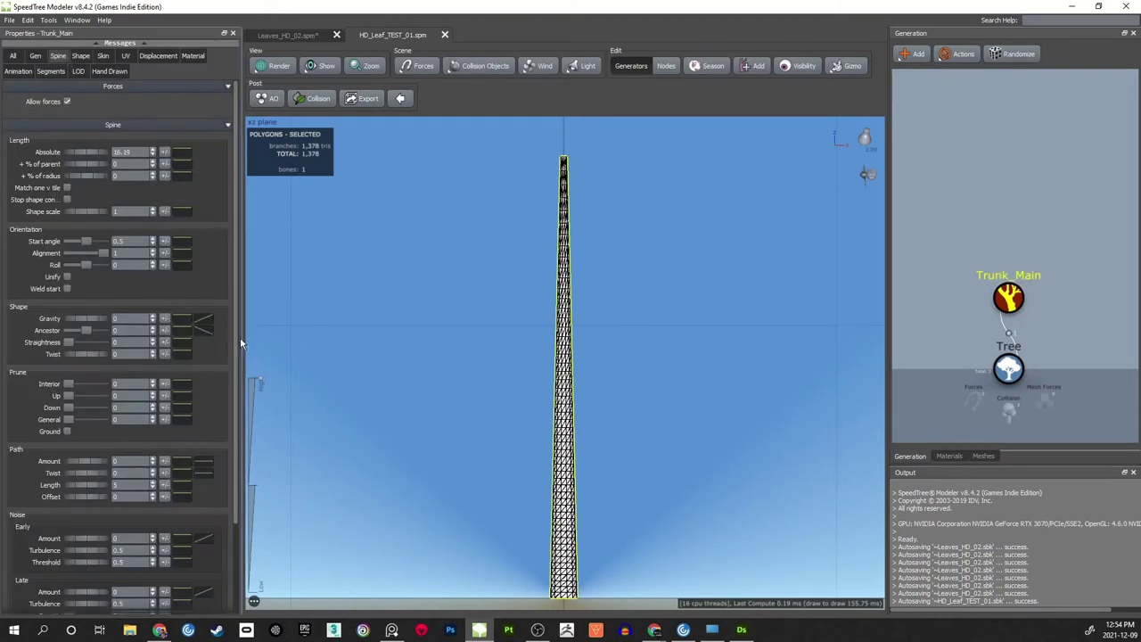
drag(233, 337, 236, 464)
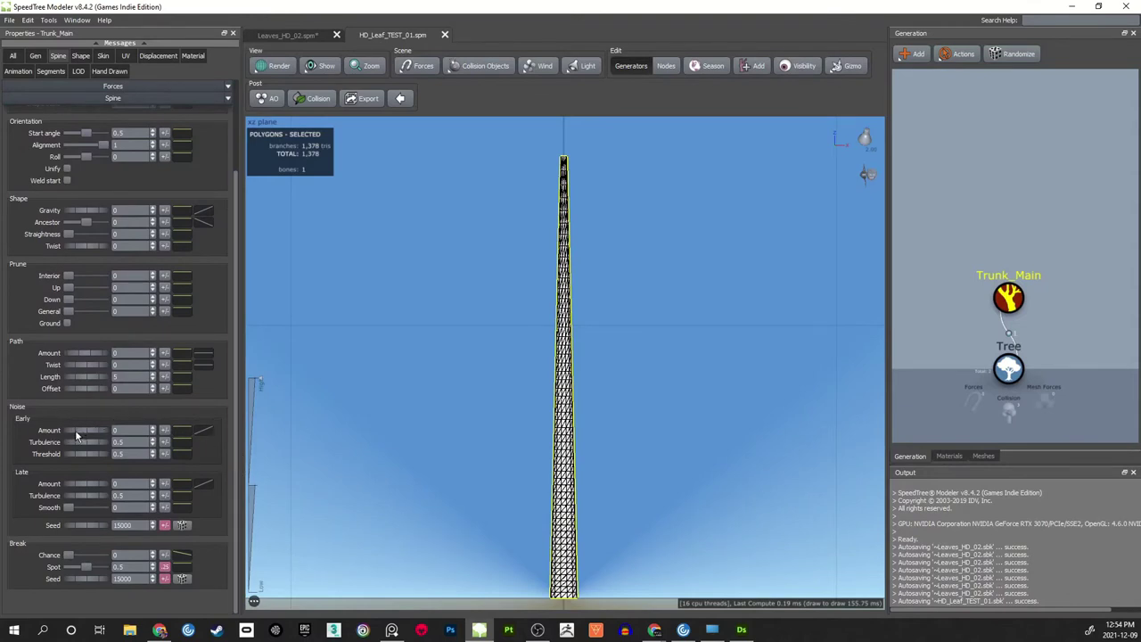
drag(76, 429, 99, 440)
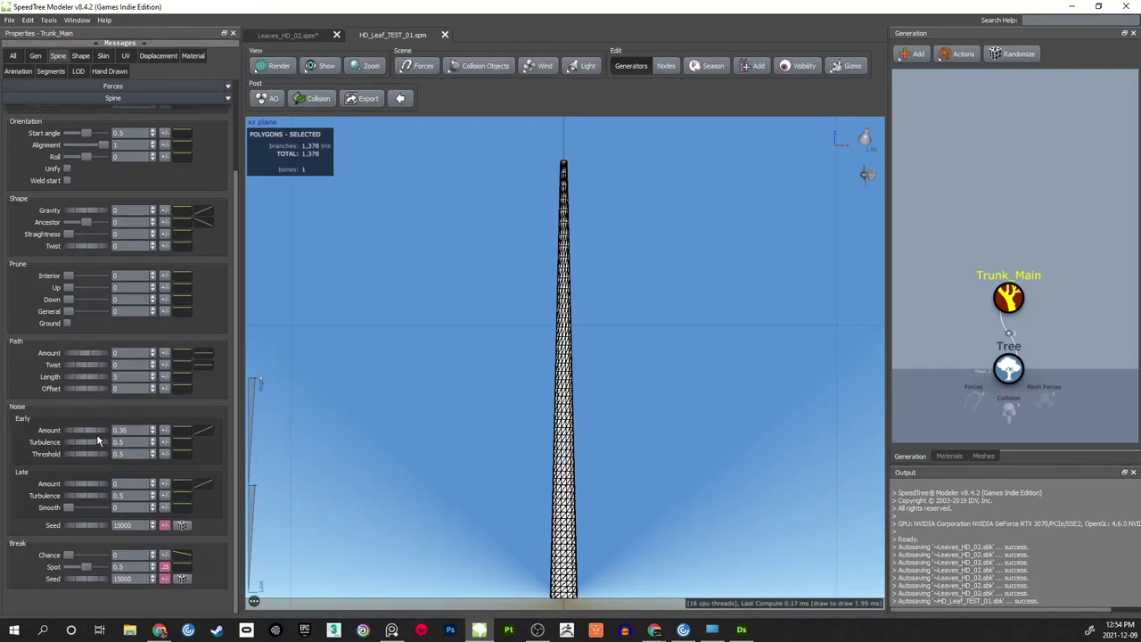
mouse_move(74, 484)
mouse_down()
mouse_move(104, 481)
mouse_move(89, 497)
mouse_move(100, 498)
mouse_up()
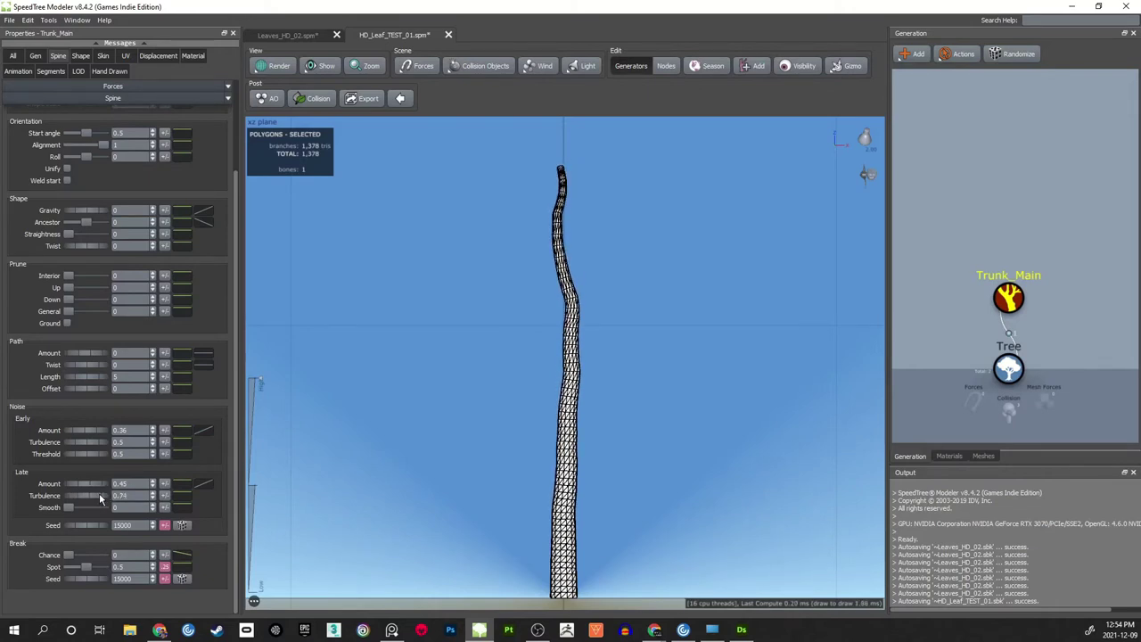
- Reshape the Late noise amount profile curve with an added high point in its first half and a dip at about X 0.719, Y 0.19
click(204, 484)
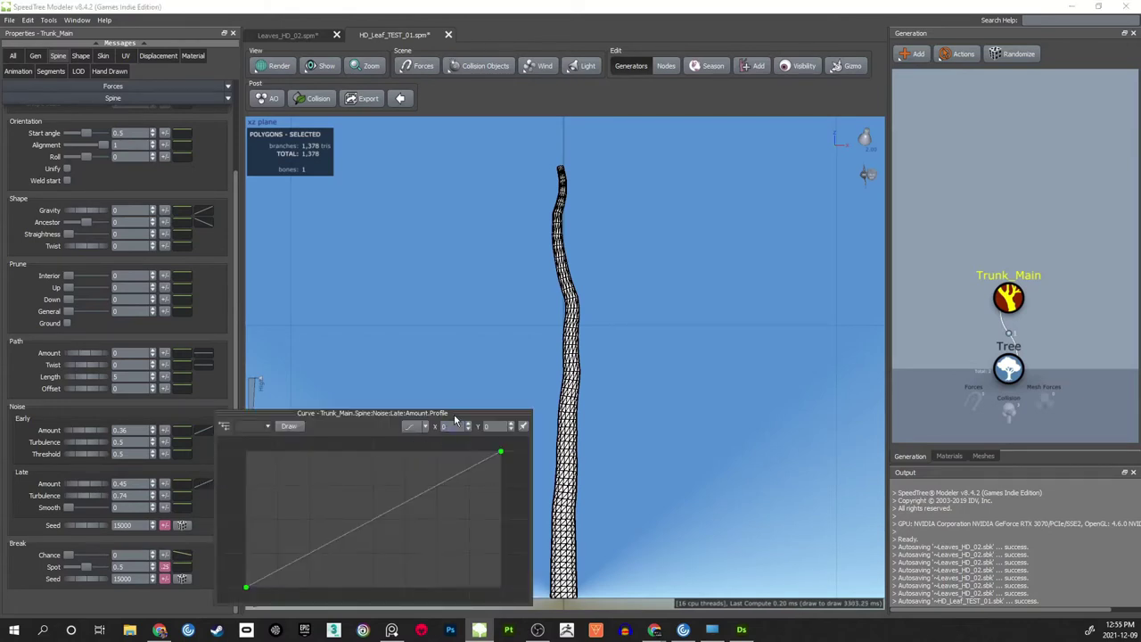
drag(454, 417, 942, 254)
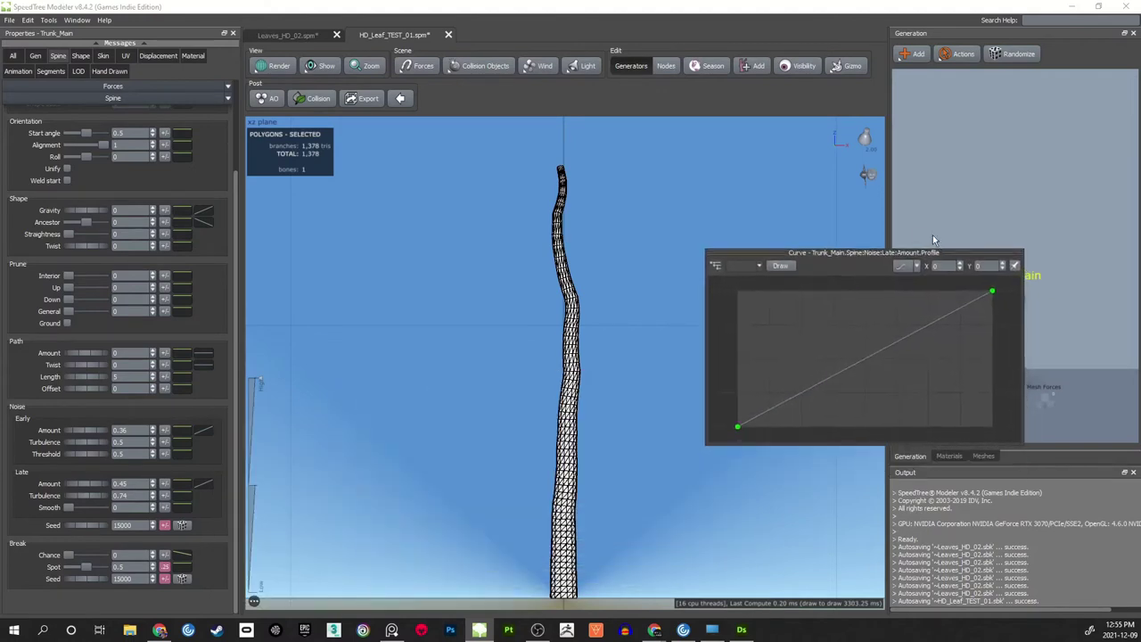
click(821, 385)
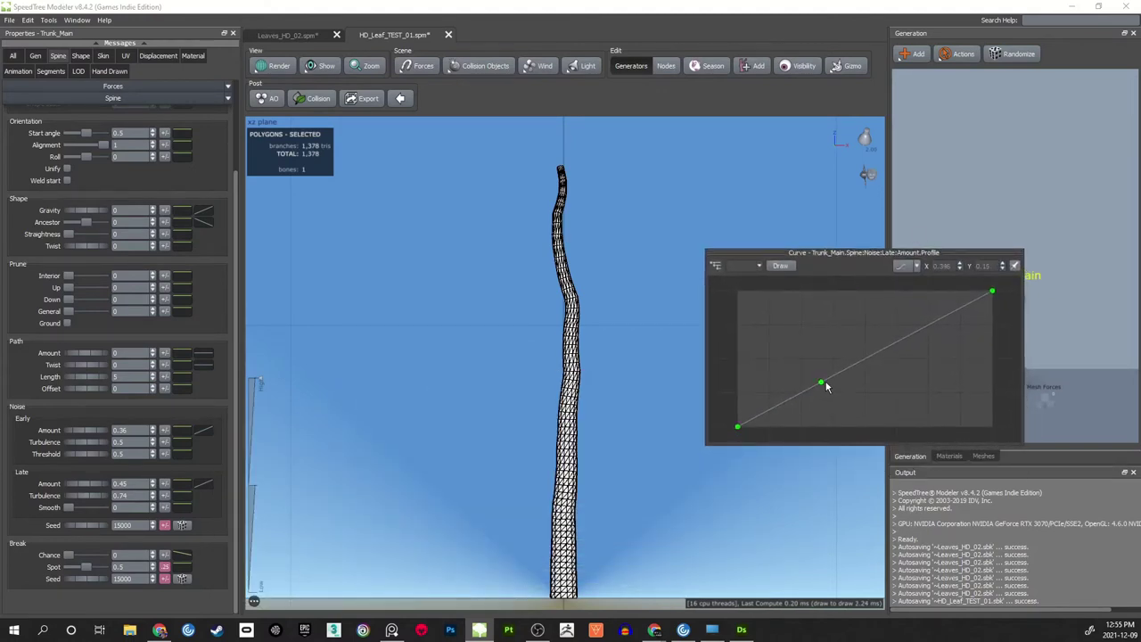
drag(821, 385, 820, 315)
click(898, 306)
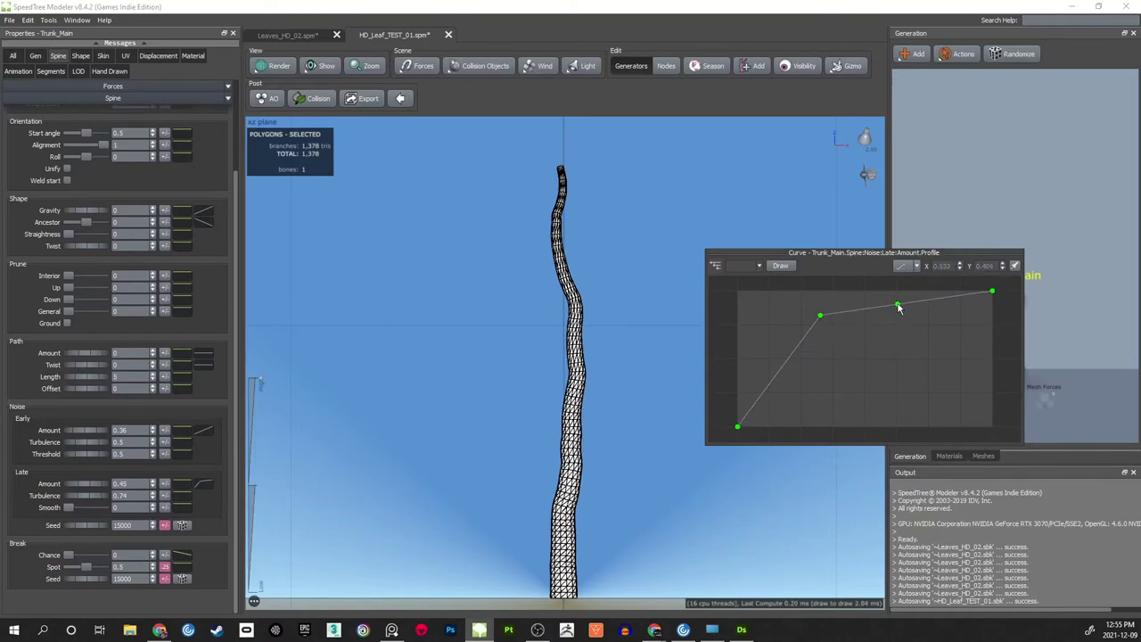
drag(899, 307, 910, 388)
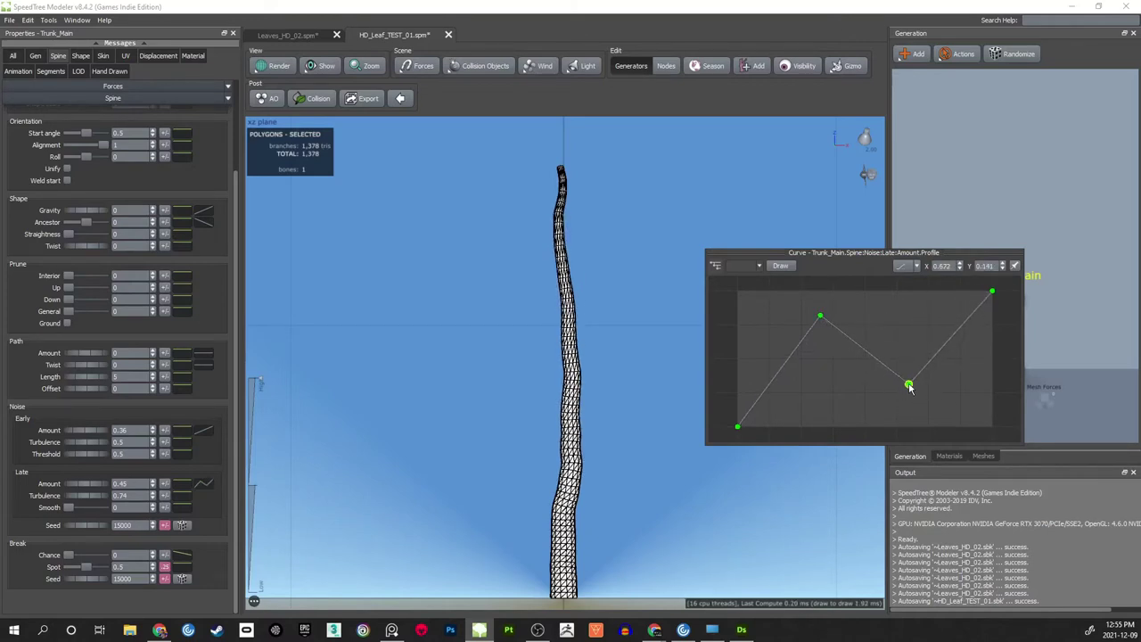
mouse_move(992, 292)
mouse_down()
mouse_move(991, 400)
mouse_move(991, 301)
mouse_up()
mouse_move(820, 316)
mouse_down()
mouse_move(807, 480)
mouse_move(809, 293)
mouse_move(802, 364)
mouse_move(805, 301)
mouse_up()
drag(879, 387, 887, 364)
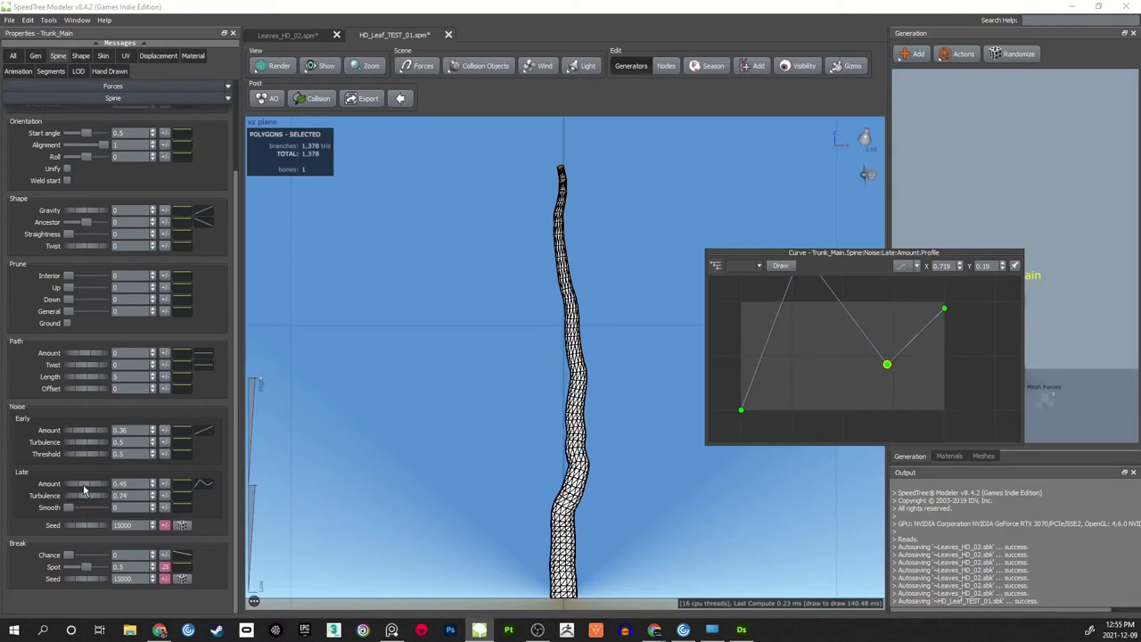
- Adjust the trunk's Late spine noise to an amount of 1.79 and a turbulence of 0.2
mouse_move(84, 486)
mouse_down()
mouse_move(55, 487)
mouse_move(84, 481)
mouse_move(93, 499)
mouse_move(81, 497)
mouse_up()
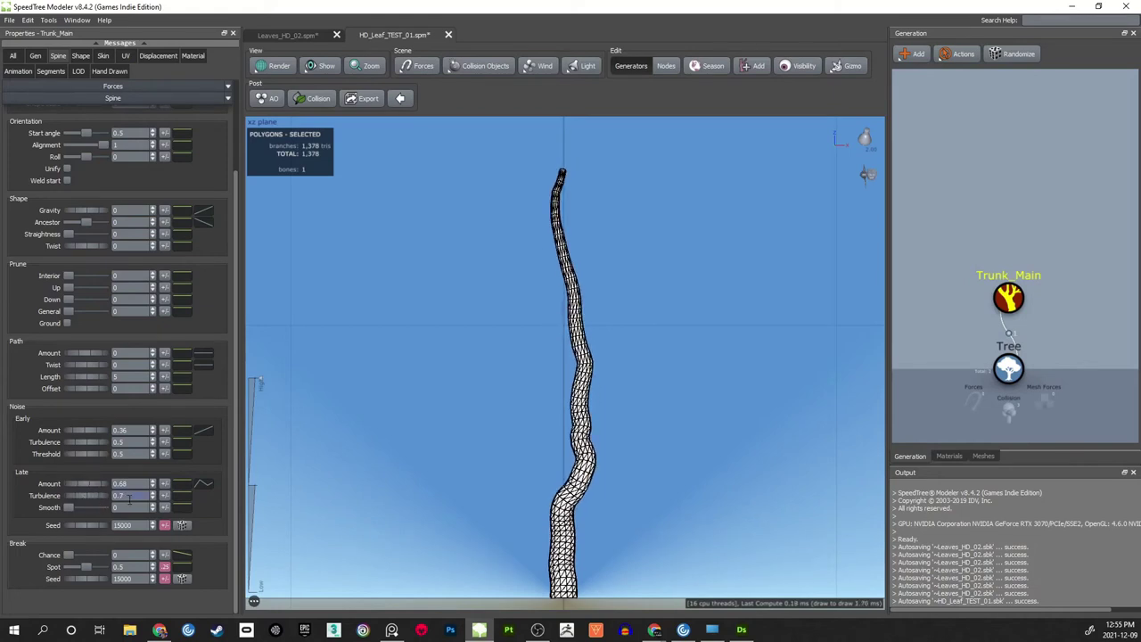
key(Return)
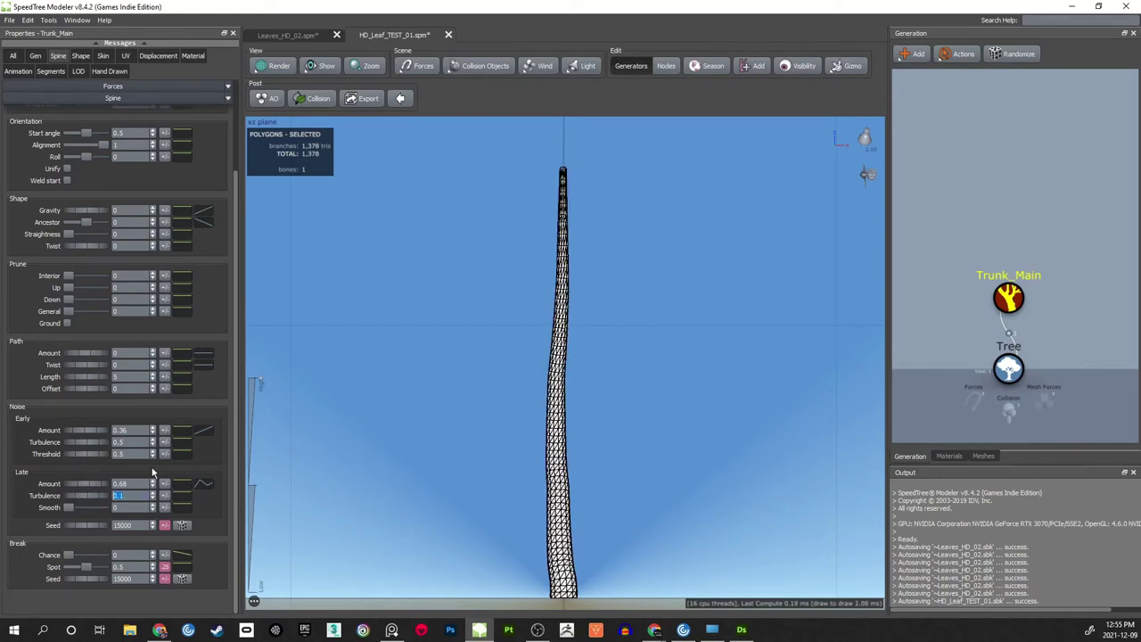
drag(82, 499, 198, 490)
- Reshape the Late noise amount profile with a low point at X 0.215, Y 0.04 and a peak at X 0.411, Y 2.507
click(197, 489)
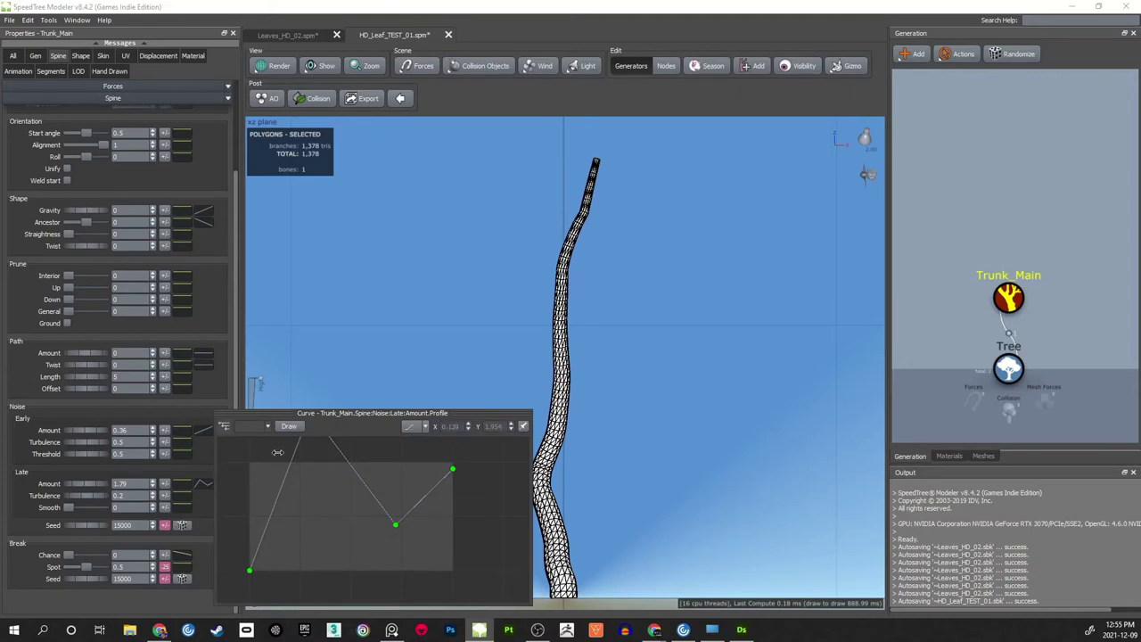
drag(464, 413, 841, 286)
scroll(831, 318, down, 3)
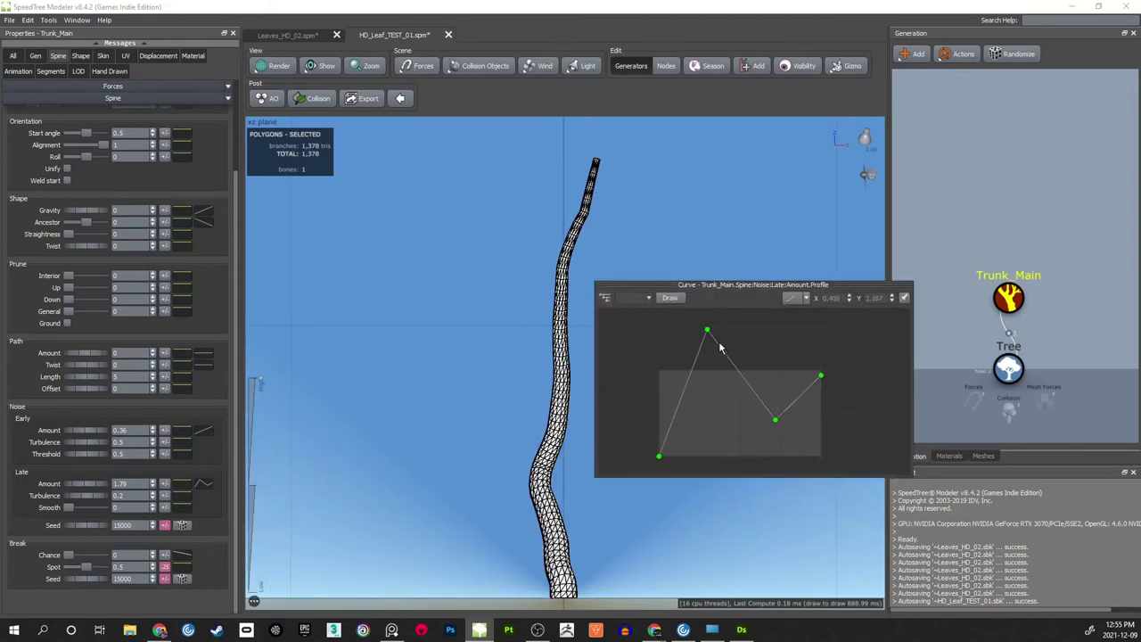
mouse_move(708, 331)
mouse_down()
mouse_move(723, 407)
mouse_move(695, 457)
mouse_move(691, 446)
mouse_move(695, 457)
mouse_up()
double_click(695, 424)
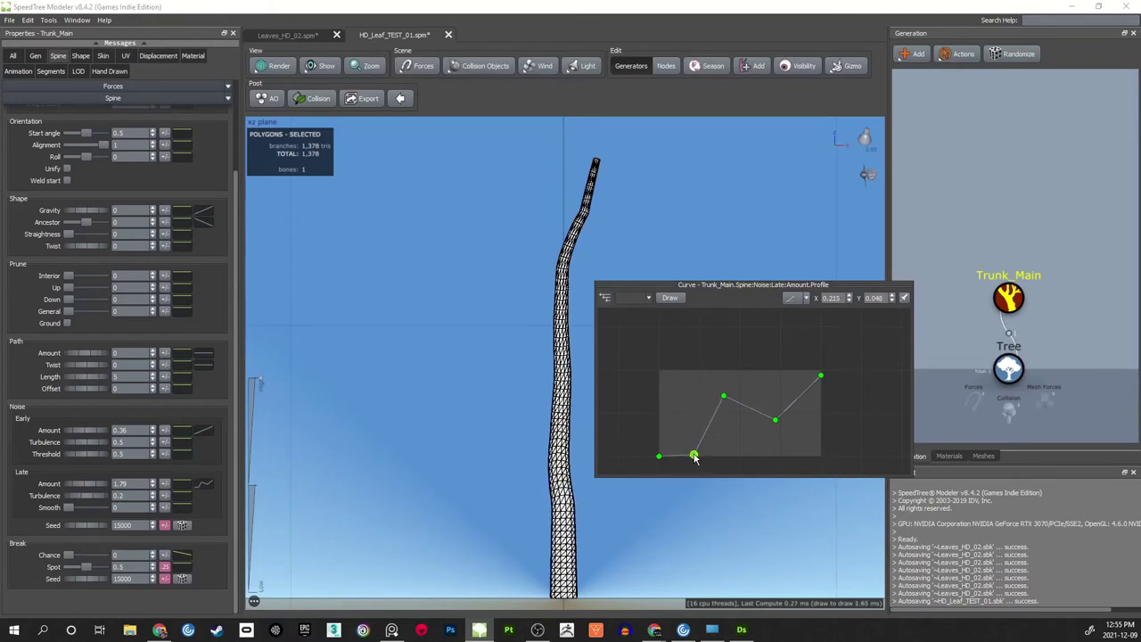
drag(724, 395, 725, 336)
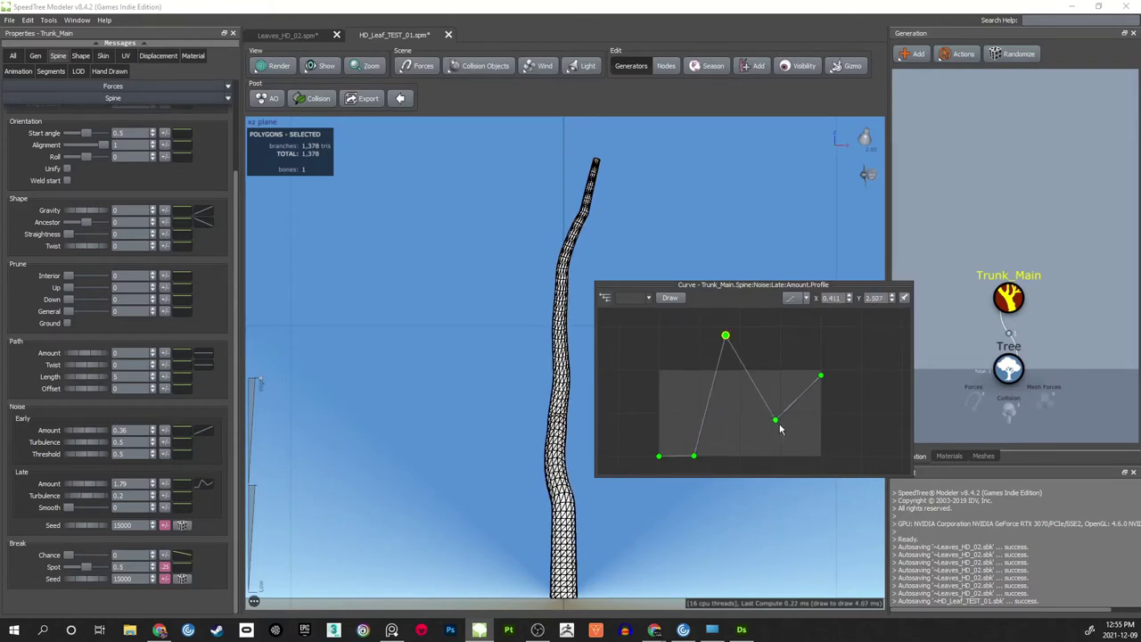
- Smooth the Late noise profile's peak and dip into curves, shift the dip toward the tip, and raise the end point
mouse_move(775, 419)
mouse_down()
mouse_move(775, 449)
mouse_move(772, 416)
mouse_up()
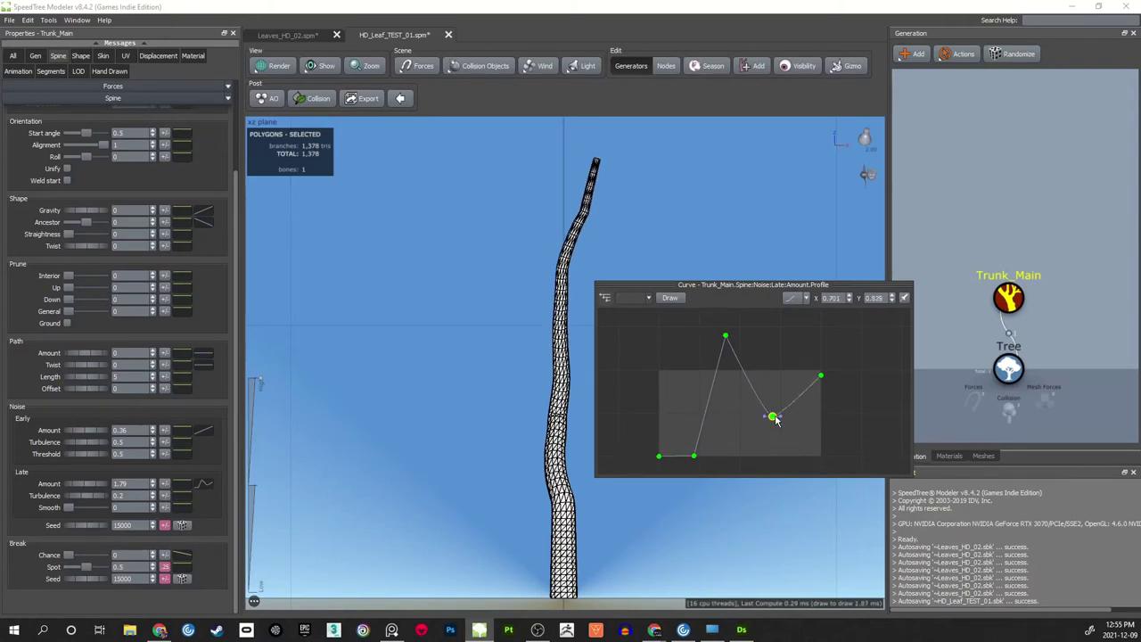
drag(765, 416, 753, 417)
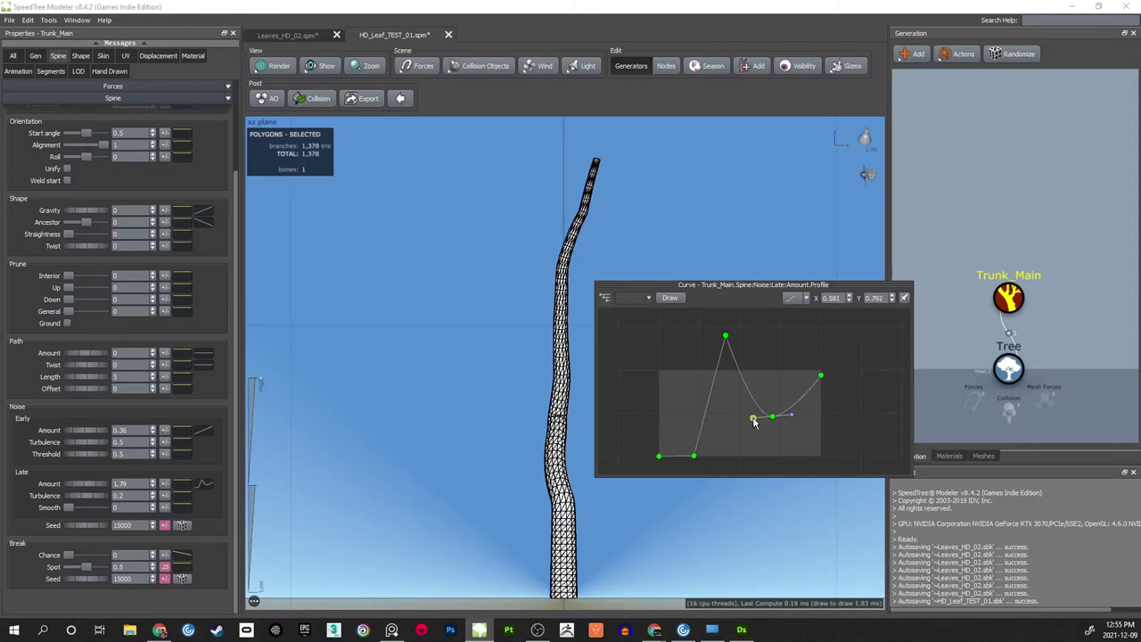
click(726, 338)
mouse_move(719, 336)
mouse_down()
mouse_move(692, 329)
mouse_move(704, 333)
mouse_up()
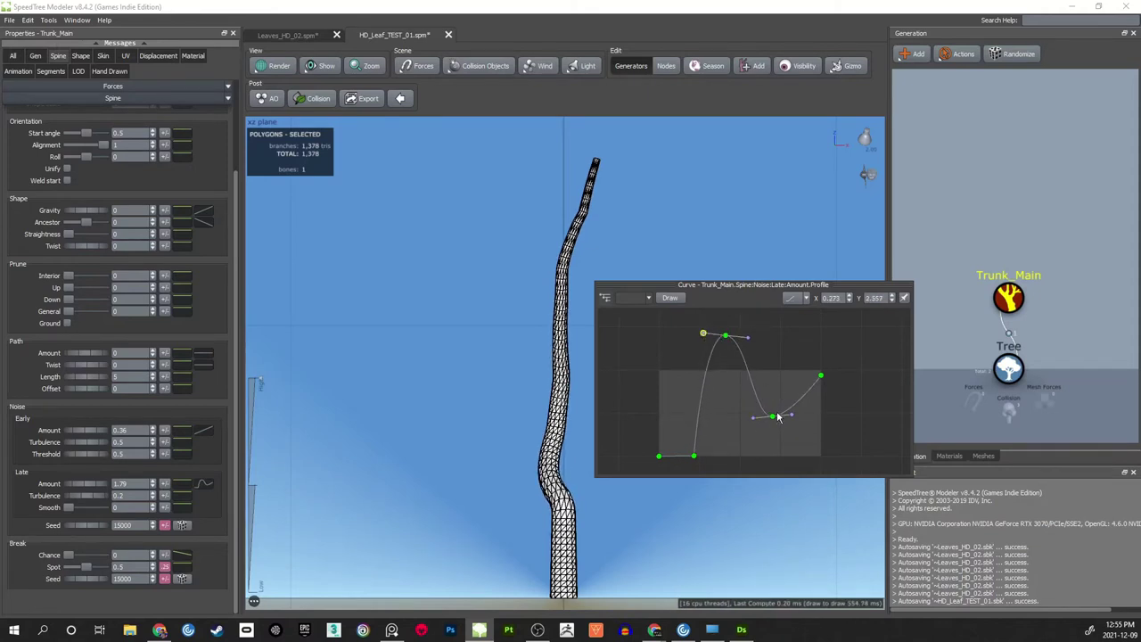
drag(772, 416, 796, 418)
mouse_move(820, 376)
mouse_down()
mouse_move(842, 336)
mouse_move(836, 370)
mouse_up()
mouse_move(722, 338)
mouse_down()
mouse_move(711, 349)
mouse_move(727, 334)
mouse_up()
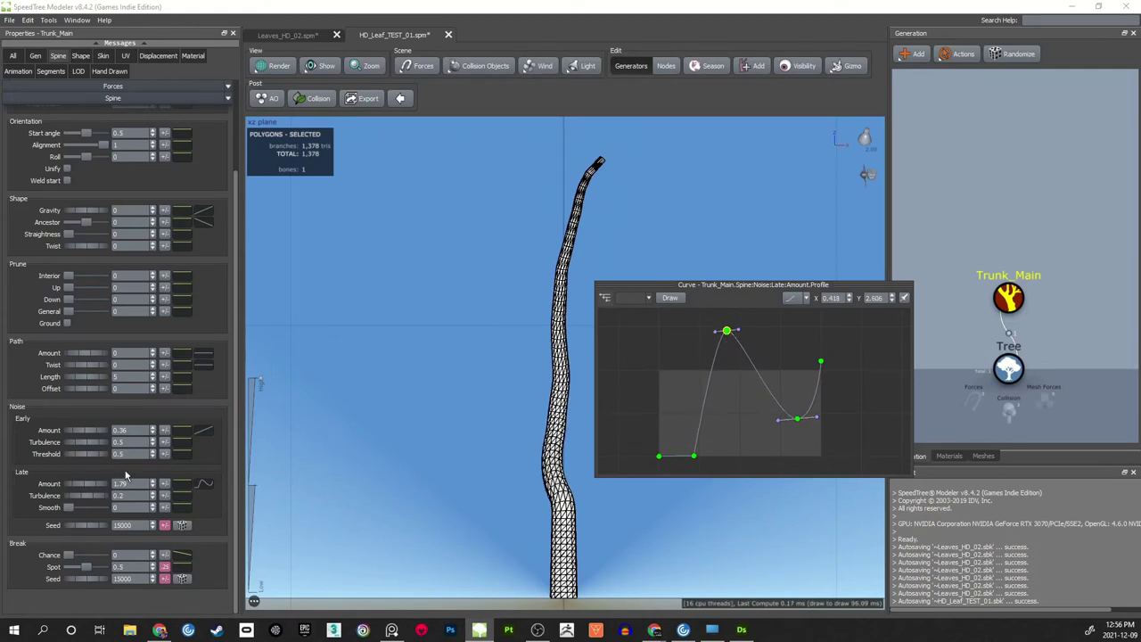
- Set Trunk_Main's Late noise turbulence to 0.15 and its orientation roll to 0.39
drag(77, 493, 73, 496)
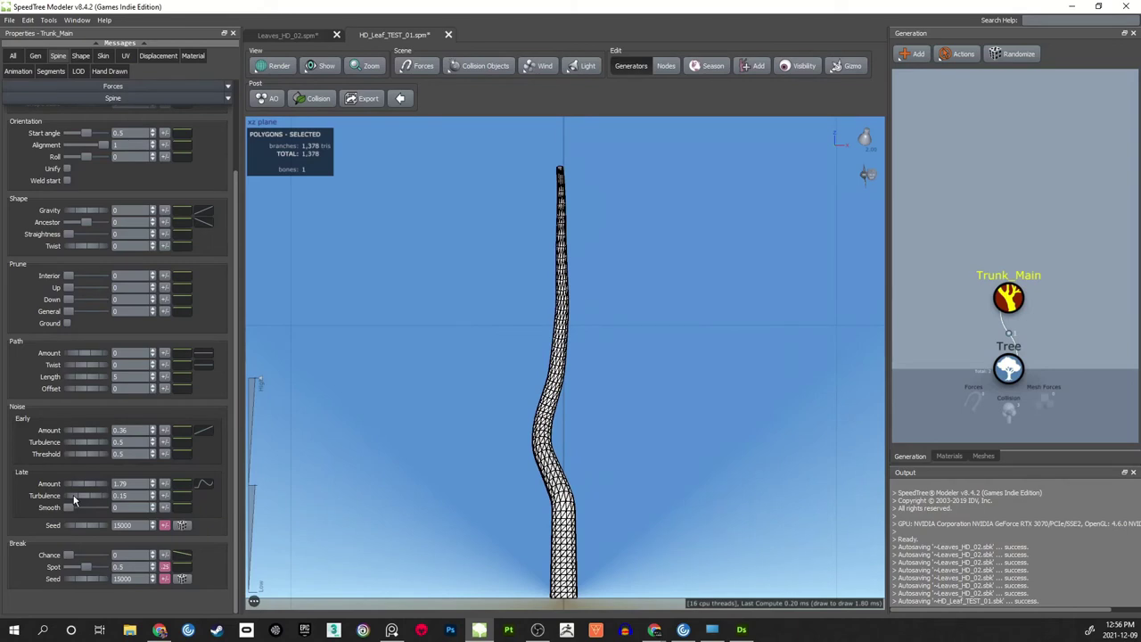
click(59, 59)
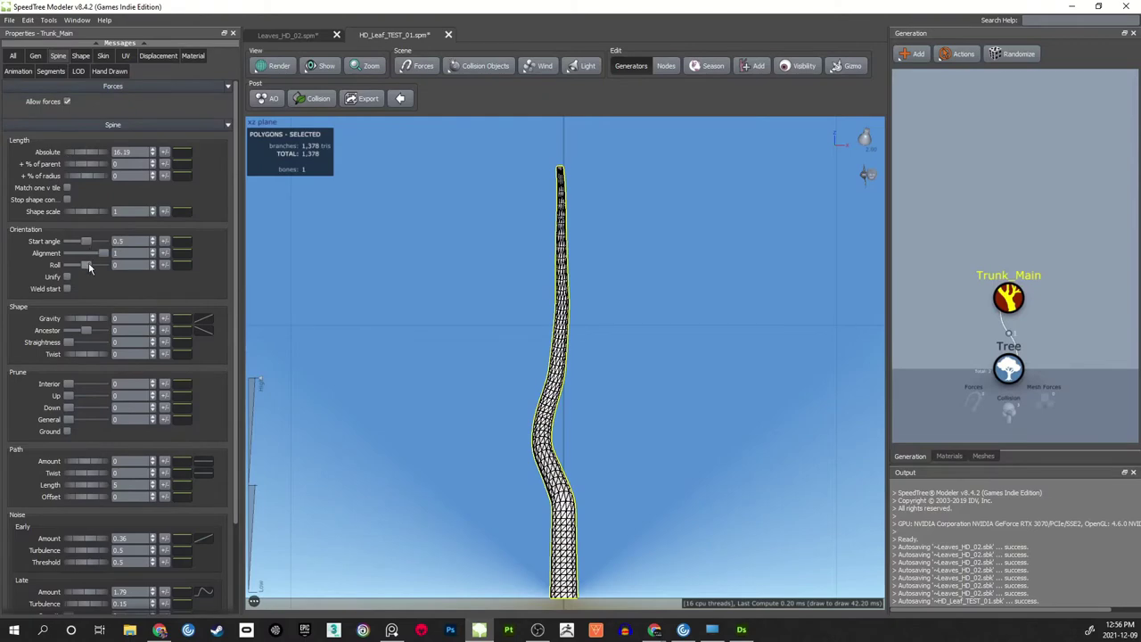
mouse_move(88, 262)
mouse_down()
mouse_move(74, 266)
mouse_move(93, 265)
mouse_up()
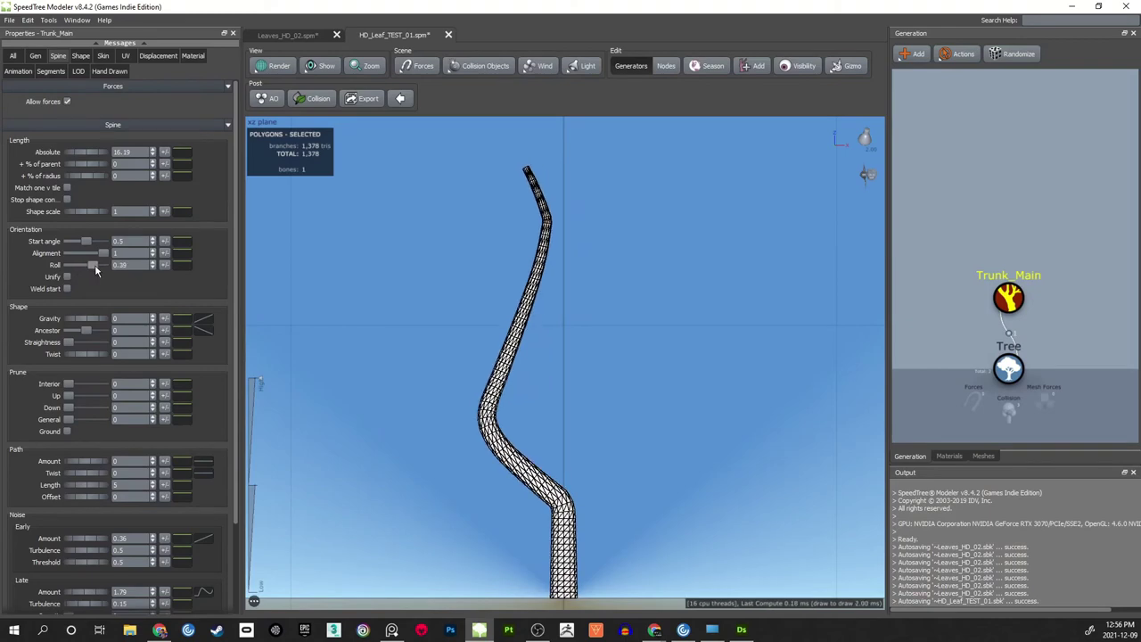
click(419, 371)
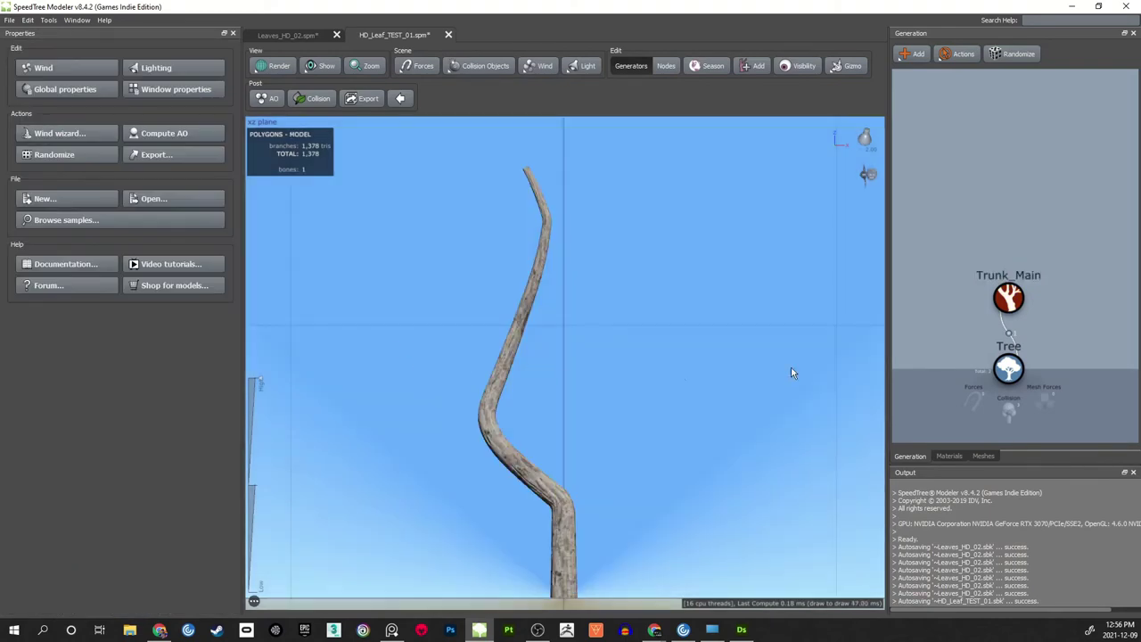
- Set Trunk_Main's Early noise amount to 0.45 and its Late noise to an amount of 0.35 and a turbulence of about 0.4
click(1010, 300)
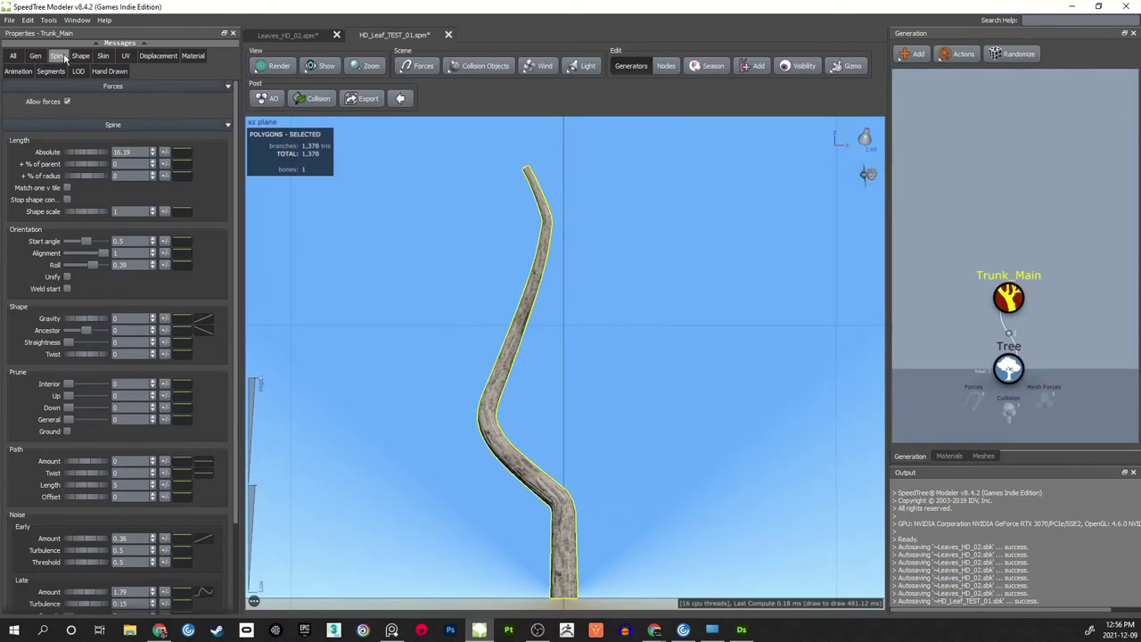
scroll(231, 374, down, 3)
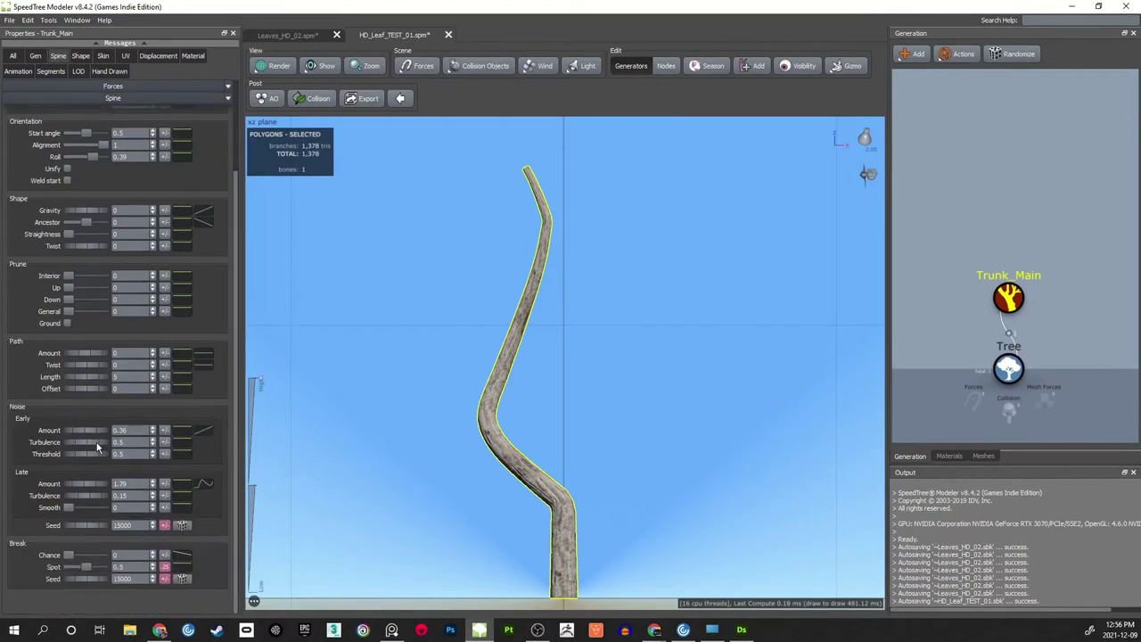
drag(76, 429, 81, 422)
drag(89, 485, 3, 479)
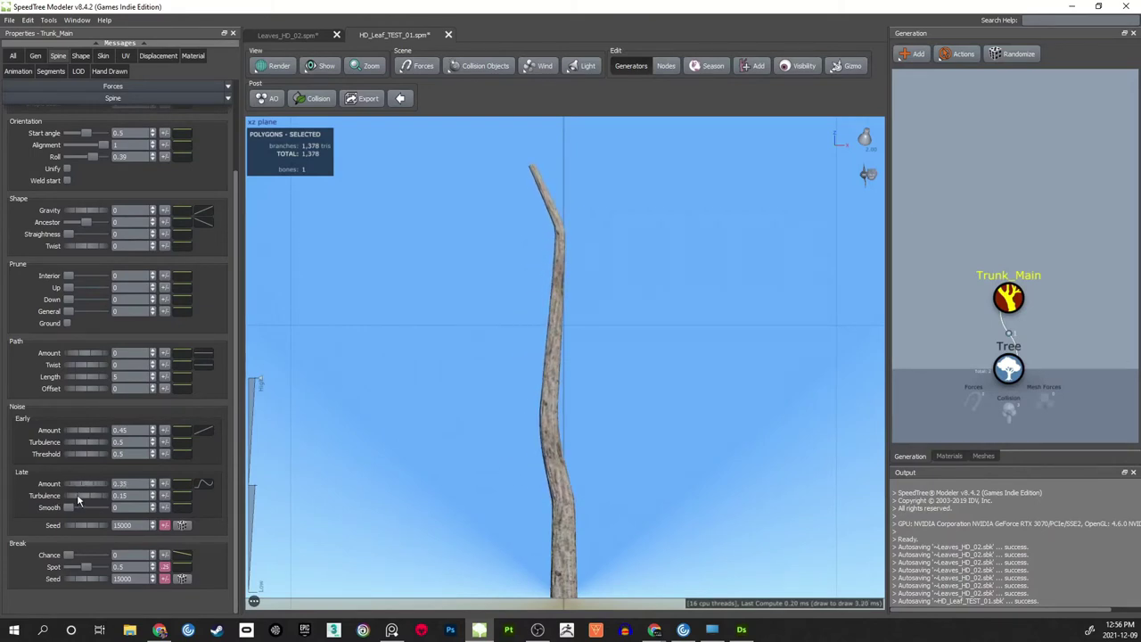
drag(76, 494, 96, 497)
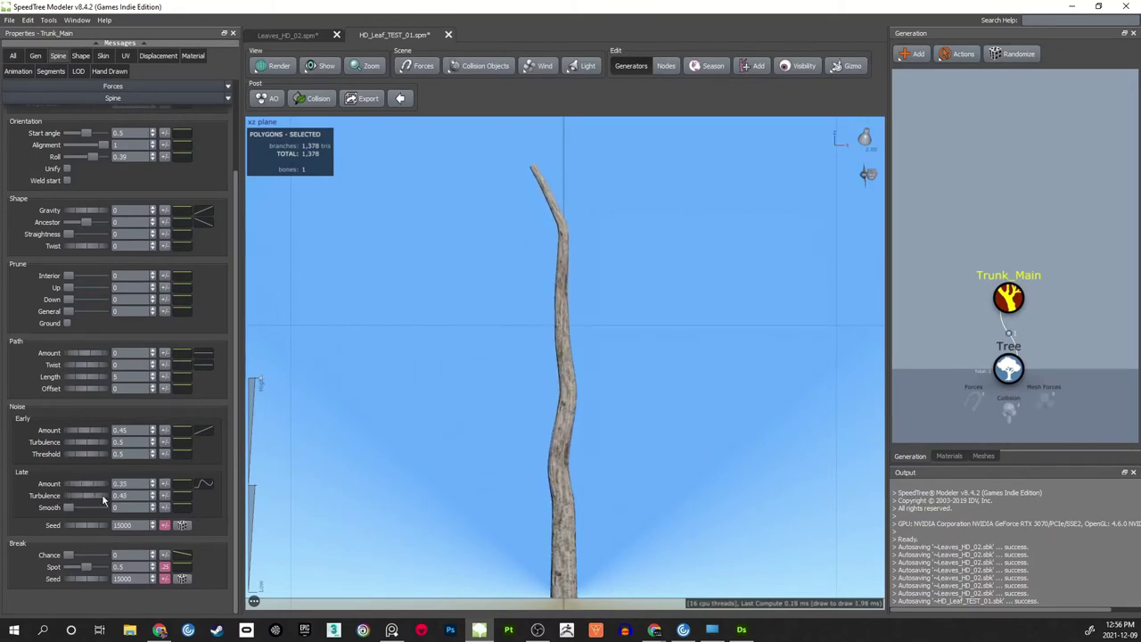
- Rework the control points of Trunk_Main's Late noise amount profile curve
click(207, 484)
drag(392, 413, 884, 315)
drag(818, 472, 813, 434)
mouse_move(846, 362)
mouse_down()
mouse_move(860, 482)
mouse_move(837, 369)
mouse_up()
drag(796, 462, 799, 498)
middle_drag(847, 463, 825, 427)
drag(854, 446, 881, 421)
- Set Trunk_Main's Early noise to amount 0.2 and turbulence 0.7, and its Late noise to amount 0.83 and turbulence about 0.49
mouse_move(87, 496)
mouse_down()
mouse_move(75, 501)
mouse_move(87, 483)
mouse_up()
click(612, 442)
key(w)
middle_drag(592, 403, 603, 409)
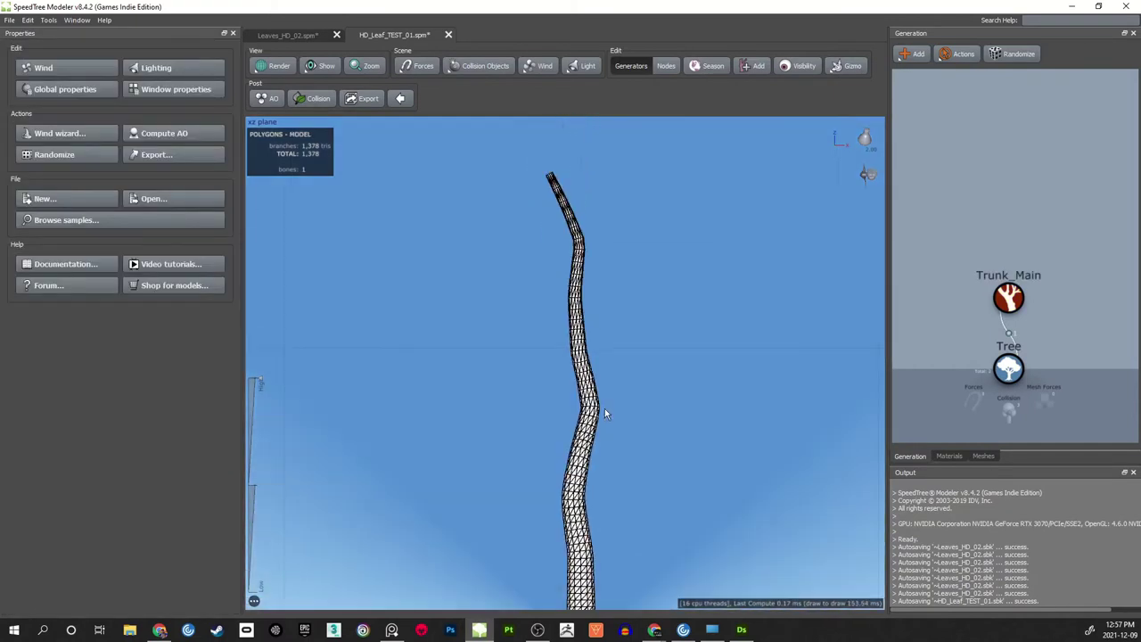
click(590, 401)
drag(89, 442, 102, 436)
mouse_move(82, 431)
mouse_down()
mouse_move(101, 426)
mouse_move(82, 433)
mouse_up()
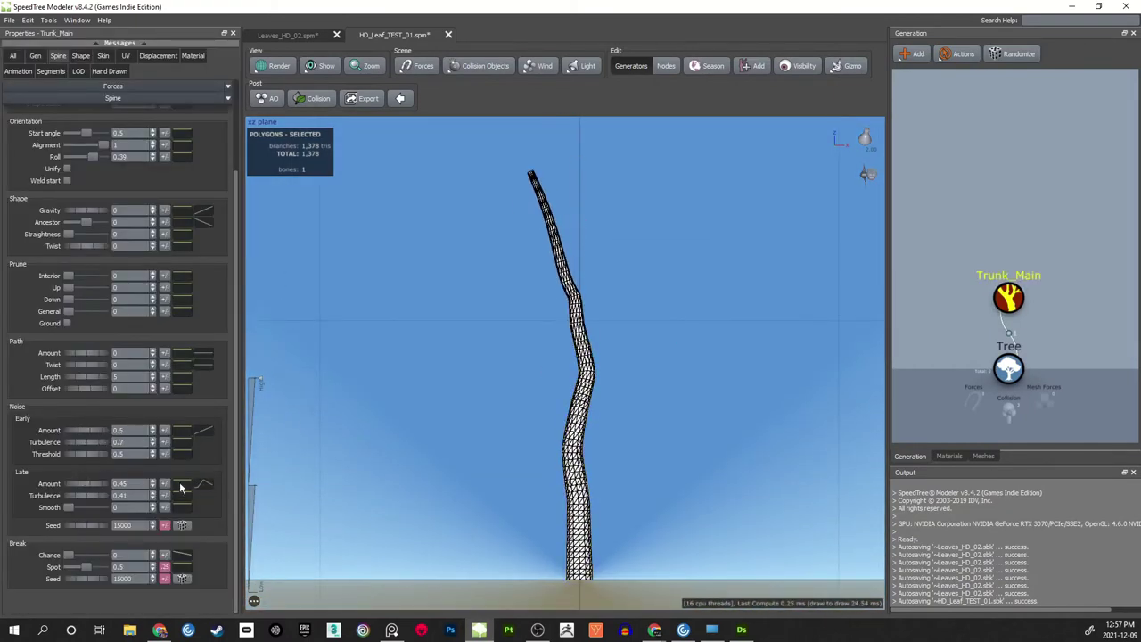
drag(88, 495, 94, 496)
drag(85, 484, 105, 484)
click(499, 424)
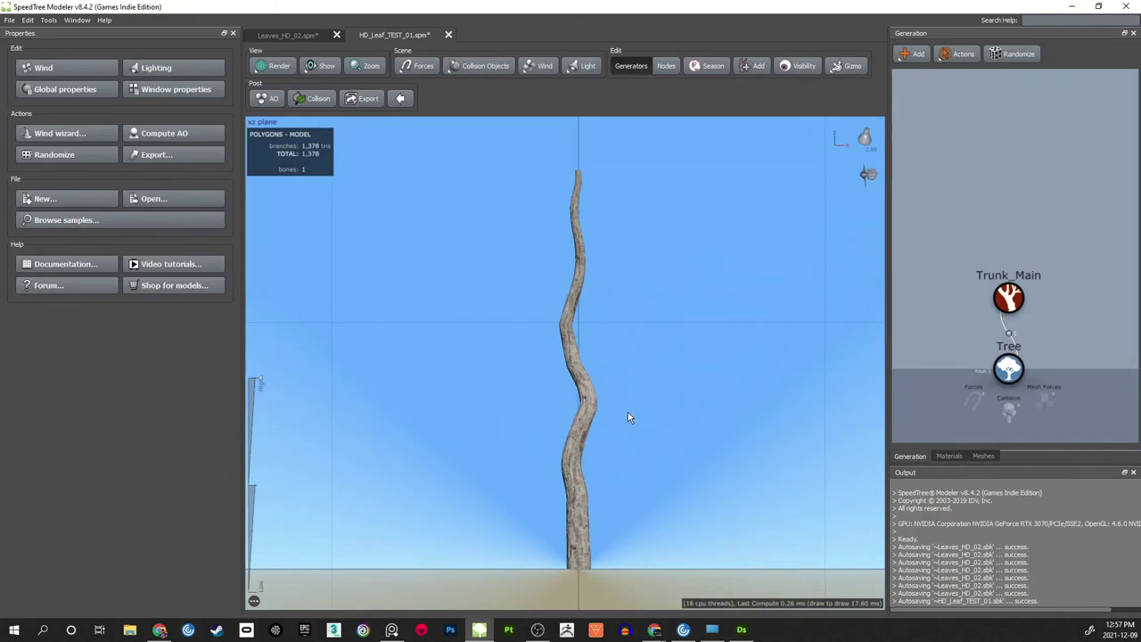
- Check the reshaped trunk along its full height and save the HD_Leaf_TEST_01 file
scroll(584, 412, up, 5)
scroll(591, 348, down, 5)
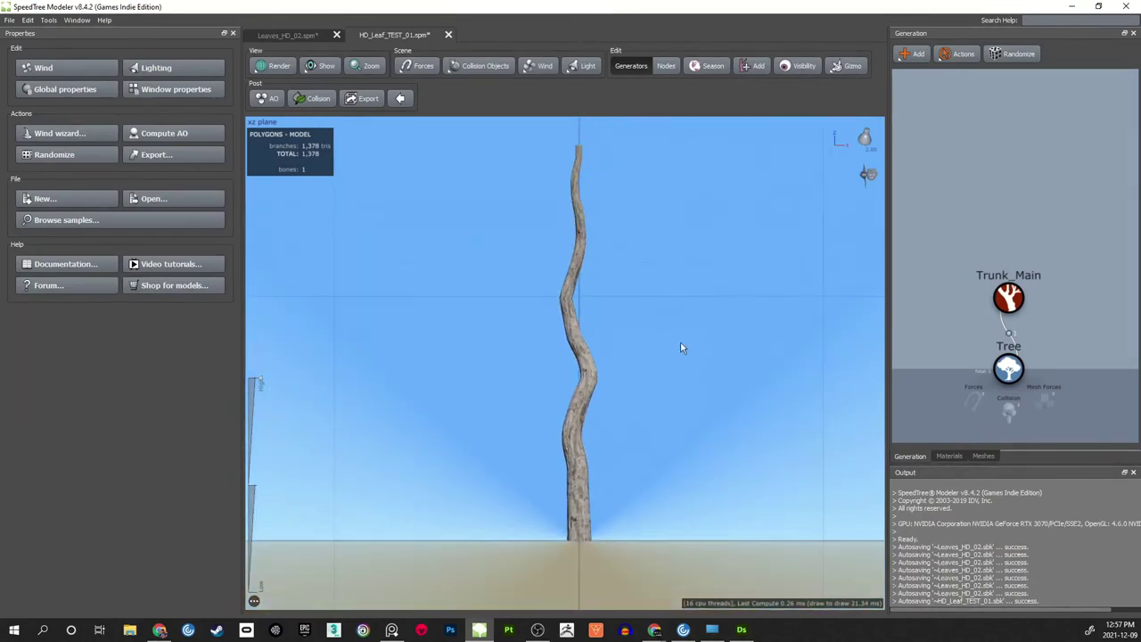
key(ctrl+s)
middle_drag(622, 348, 630, 363)
drag(632, 369, 622, 332)
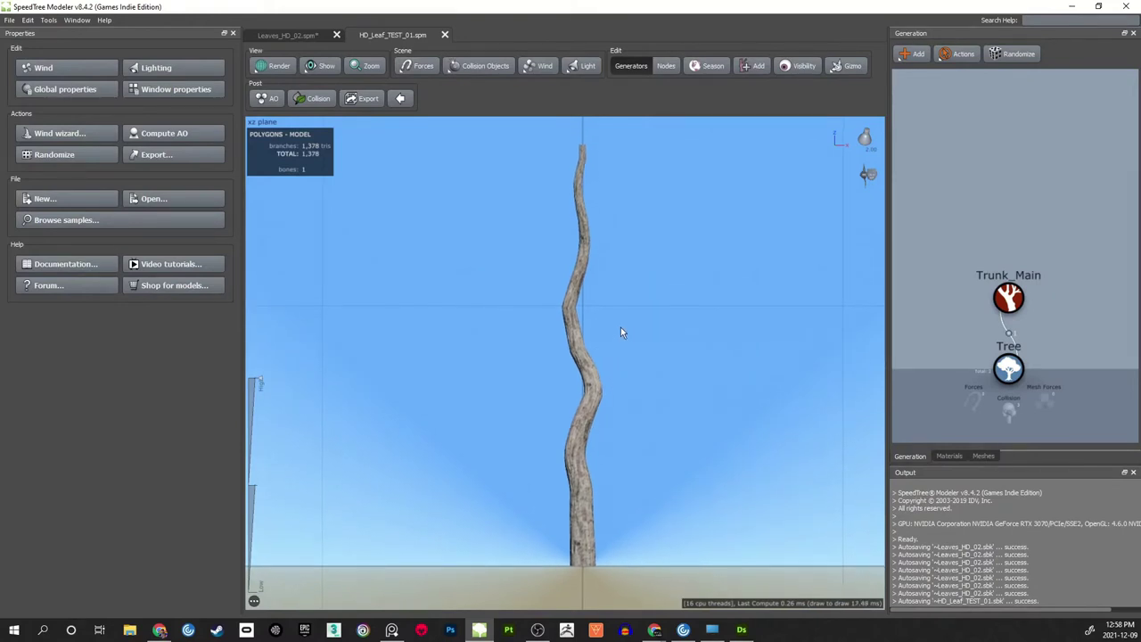
drag(588, 371, 628, 336)
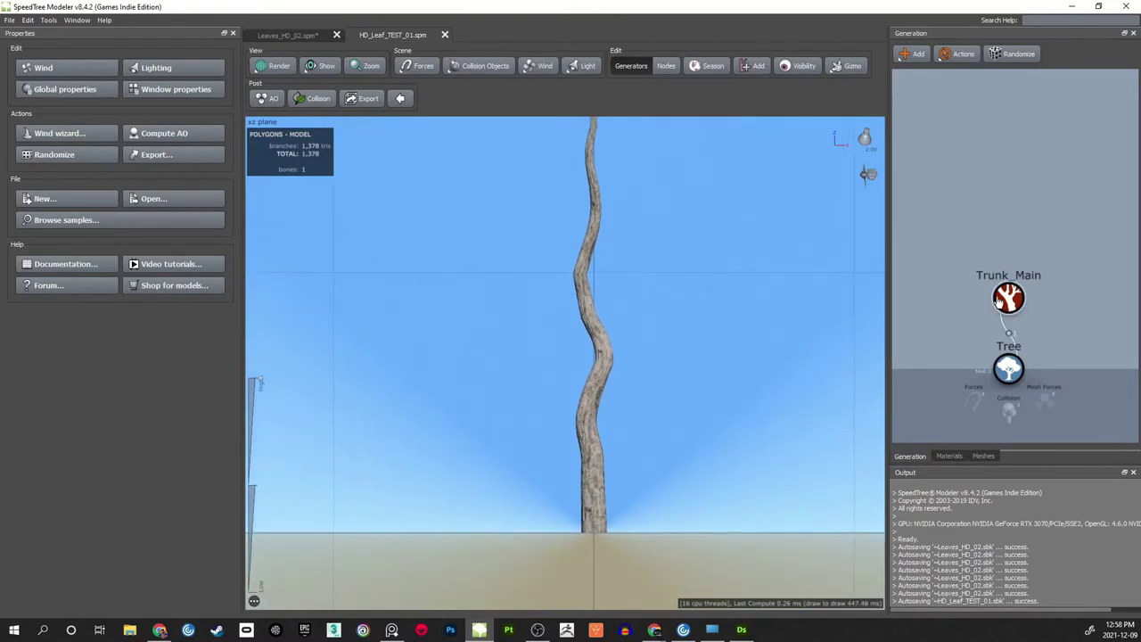
- Add a Branch generator as a child of Trunk_Main
click(1010, 300)
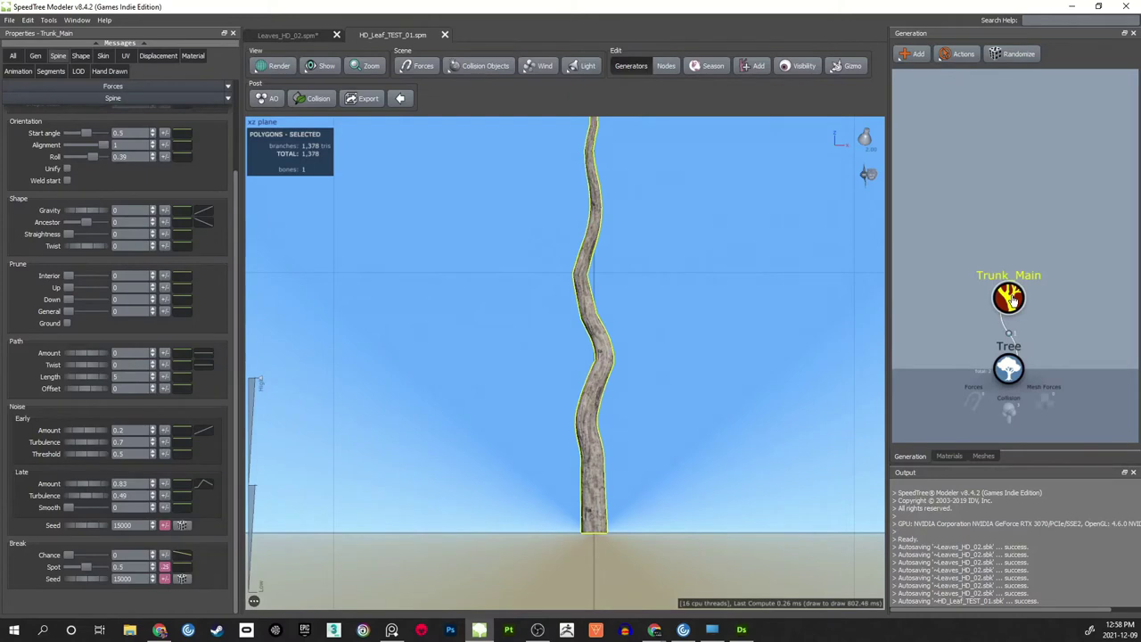
click(823, 313)
click(1010, 299)
right_click(1012, 298)
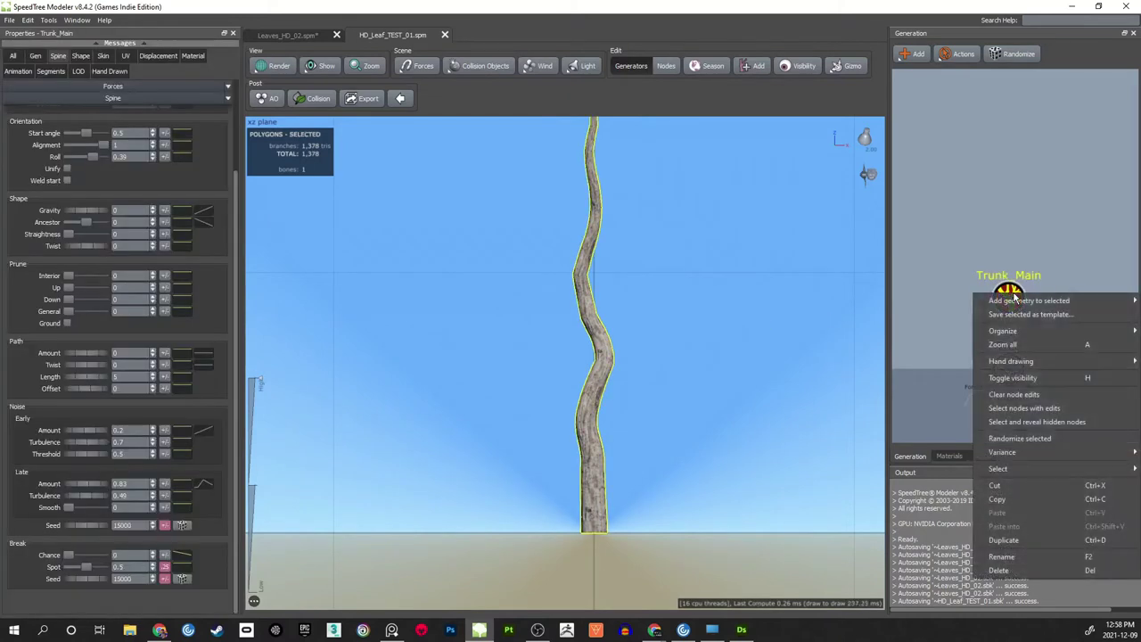
mouse_move(1018, 301)
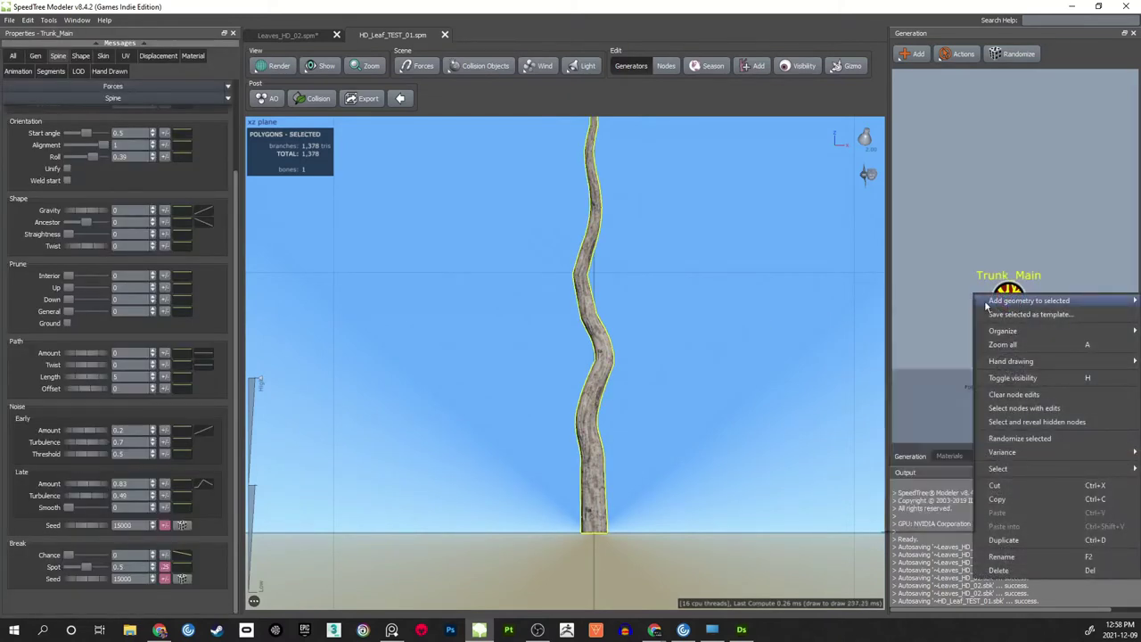
click(924, 358)
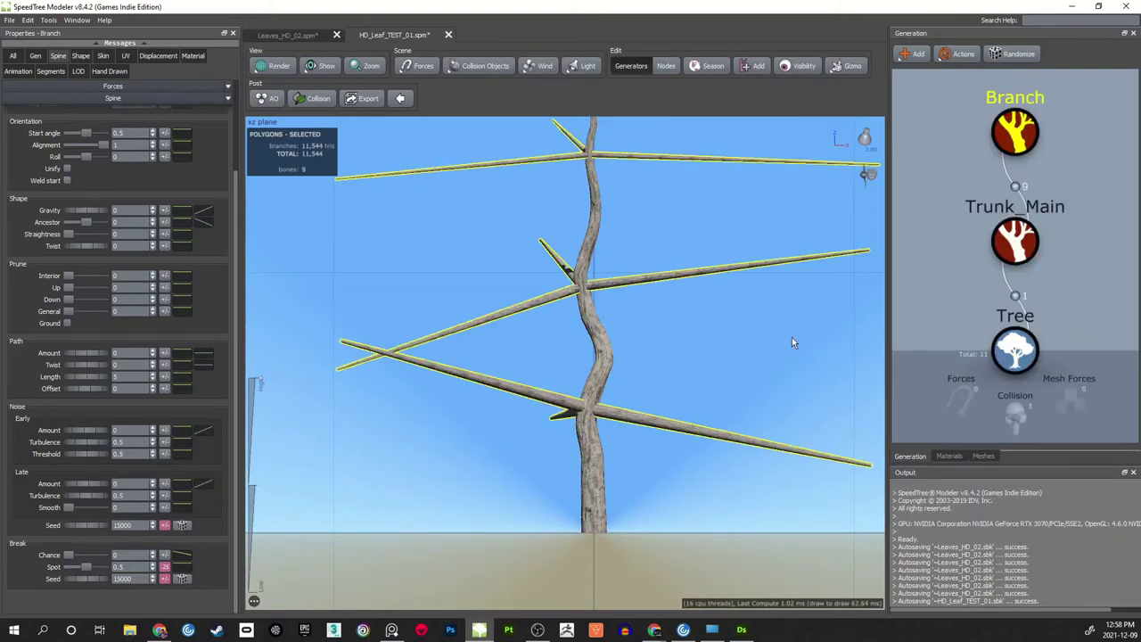
middle_drag(700, 325, 647, 344)
scroll(660, 368, down, 2)
mouse_move(647, 350)
mouse_down()
mouse_move(683, 318)
mouse_move(720, 308)
mouse_up()
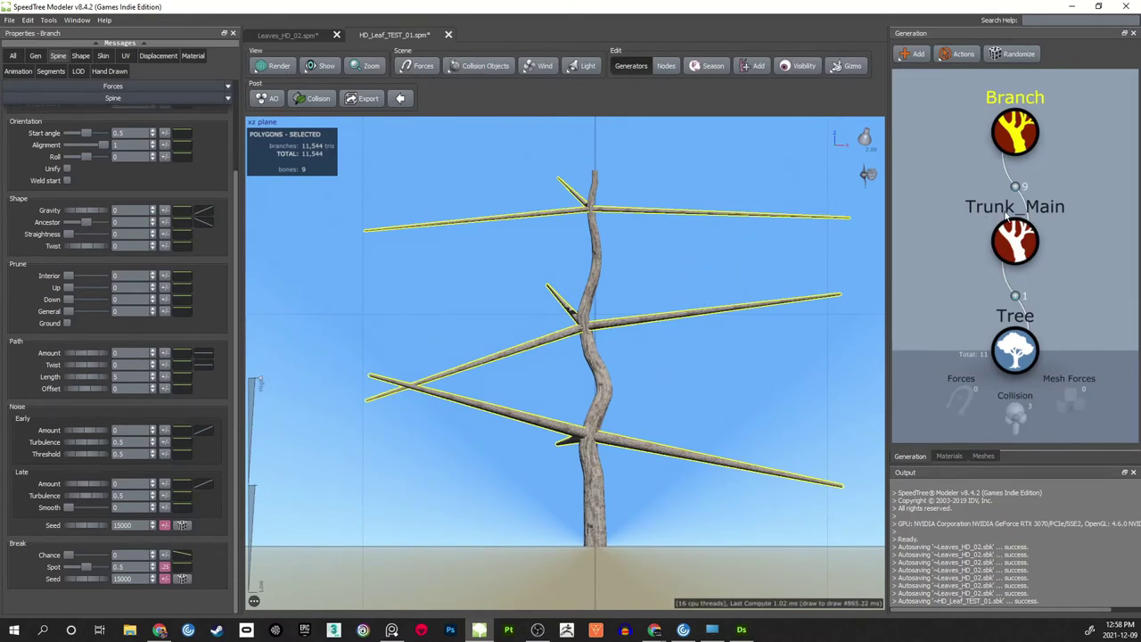
- Change the Branch generator's generation mode from Interval to Absolute
middle_drag(1024, 127, 1024, 181)
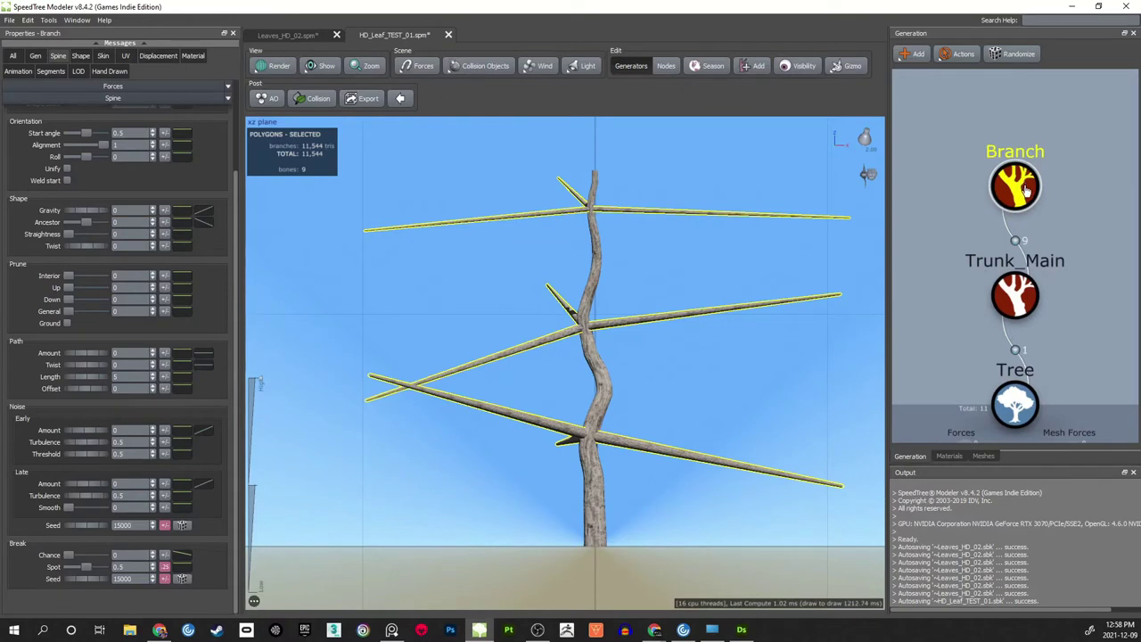
click(36, 57)
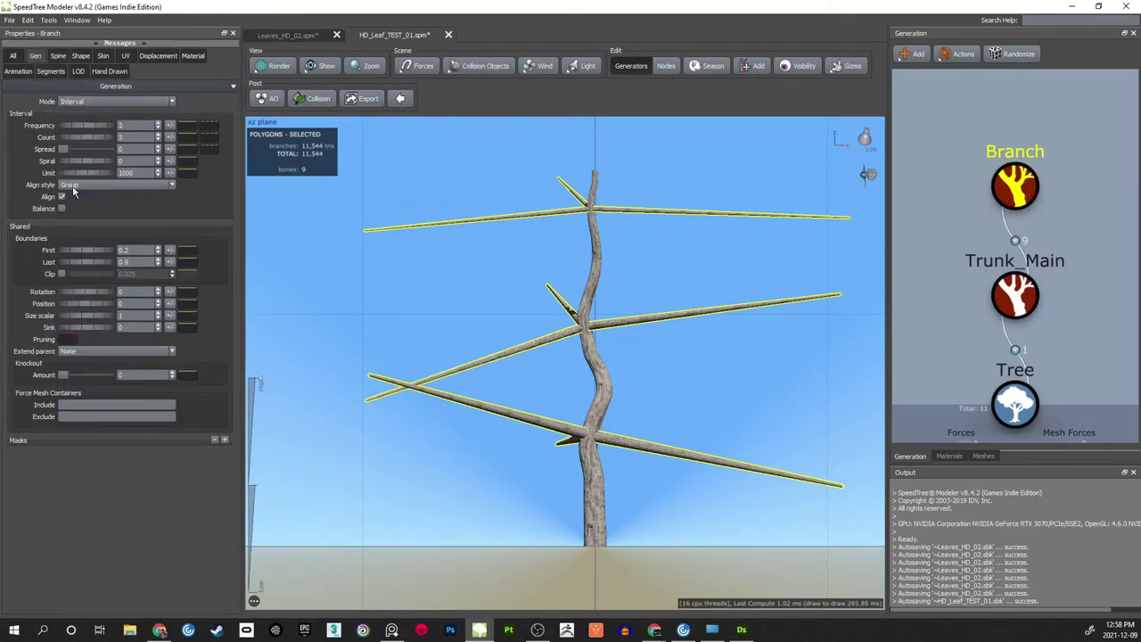
click(118, 100)
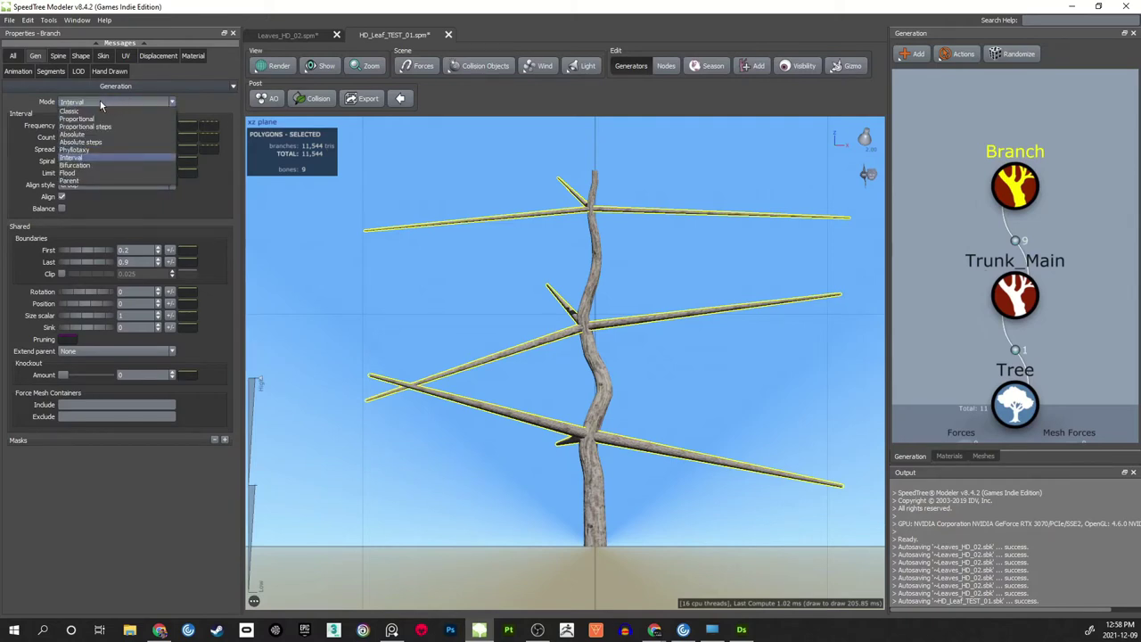
click(94, 136)
scroll(515, 322, up, 5)
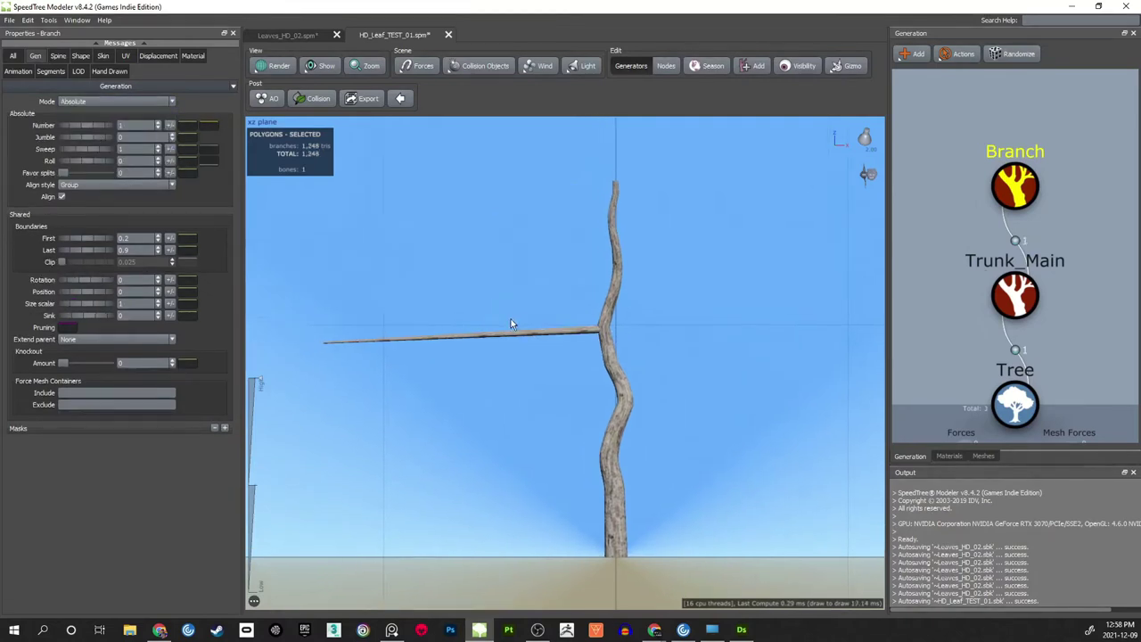
scroll(602, 331, down, 5)
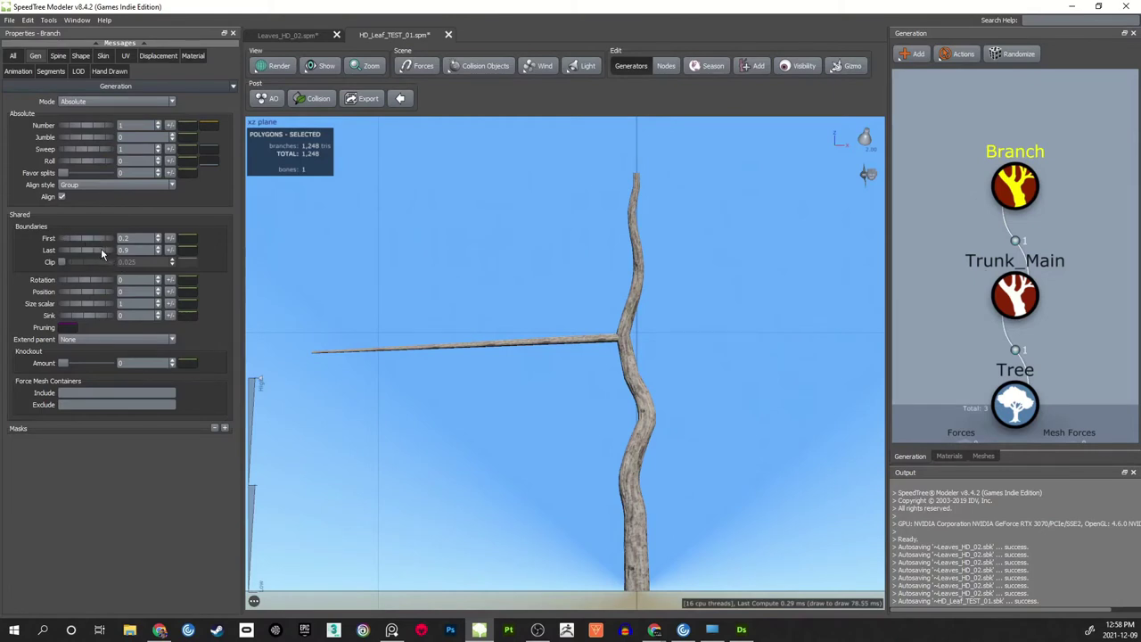
- Lower the branch's attachment on the trunk by setting its First boundary to -0.63
drag(99, 237, 50, 239)
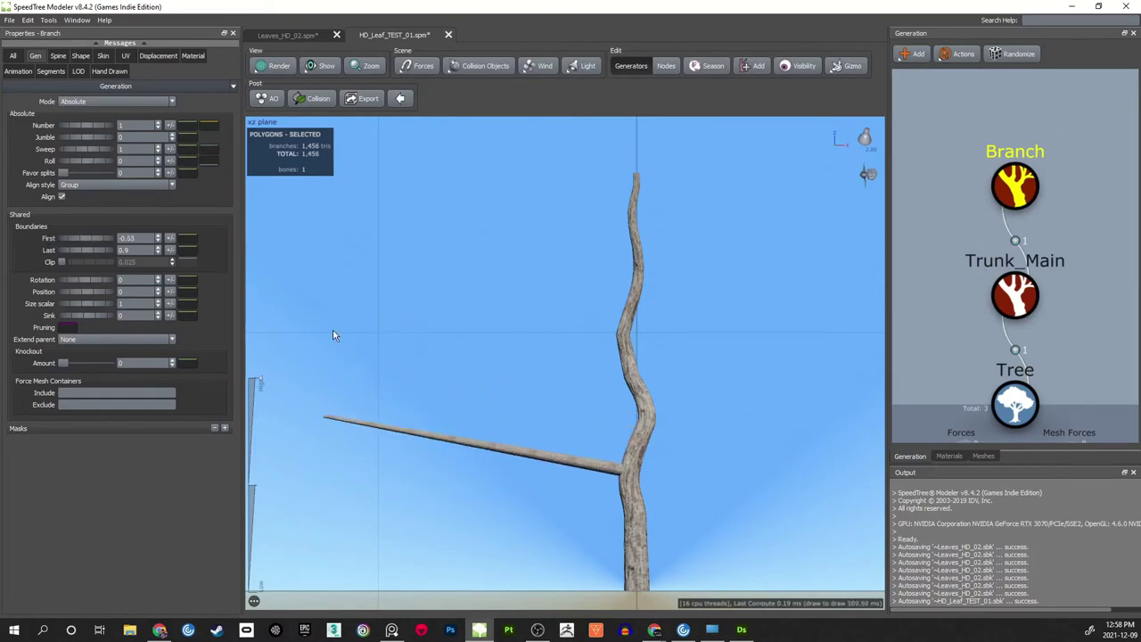
middle_drag(538, 315, 481, 313)
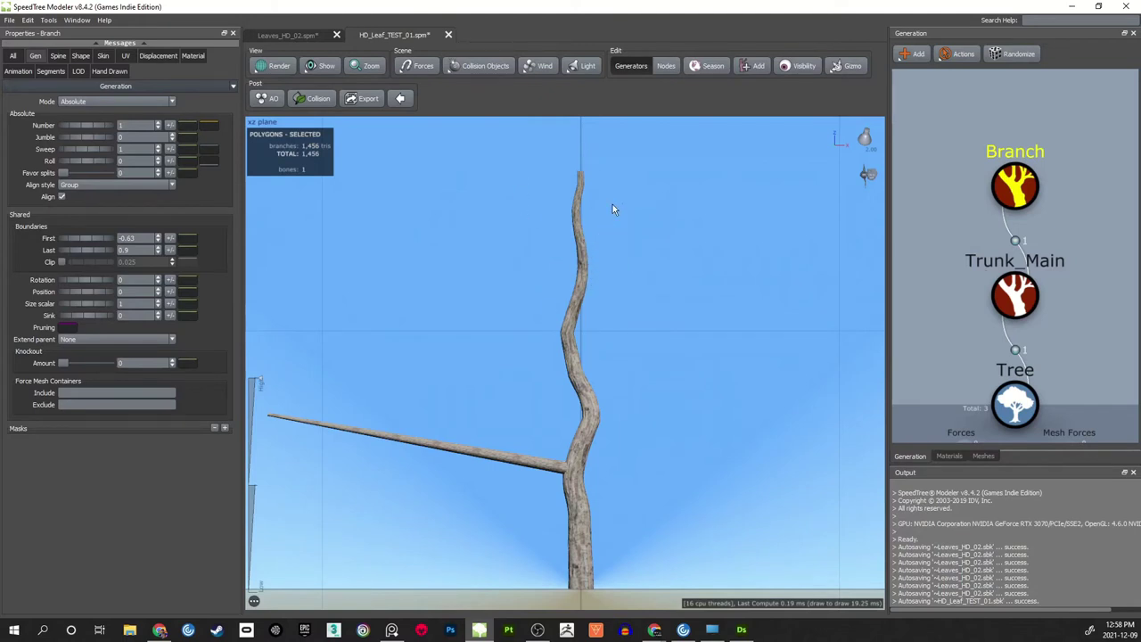
drag(589, 353, 532, 330)
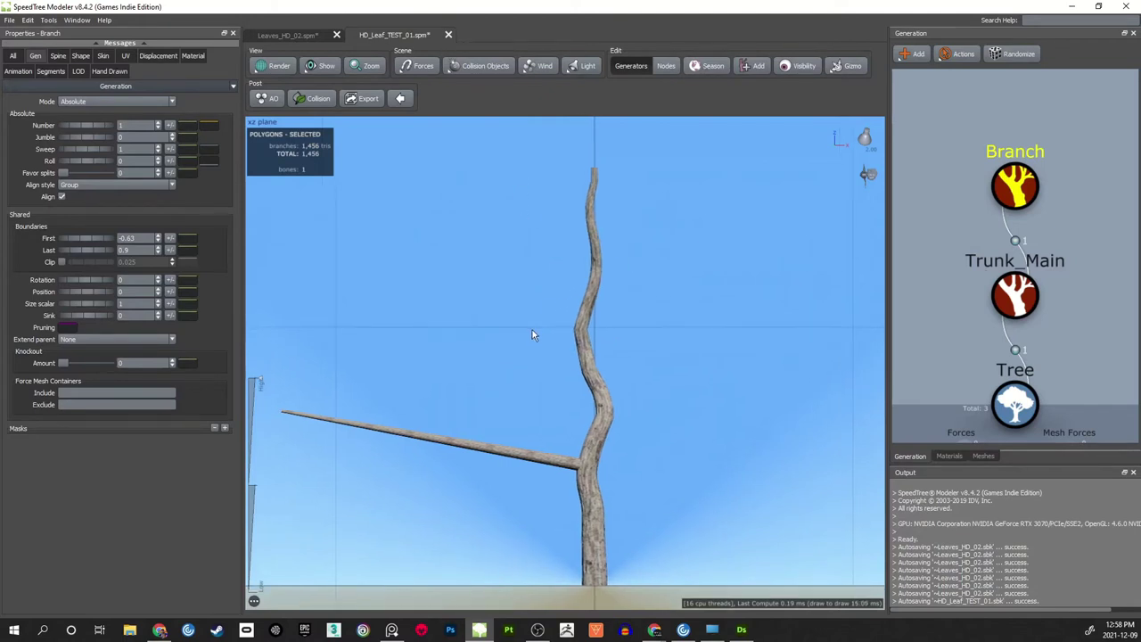
- Set the branch's UV mapping style to U locked [0, 1], V unrestricted
click(534, 457)
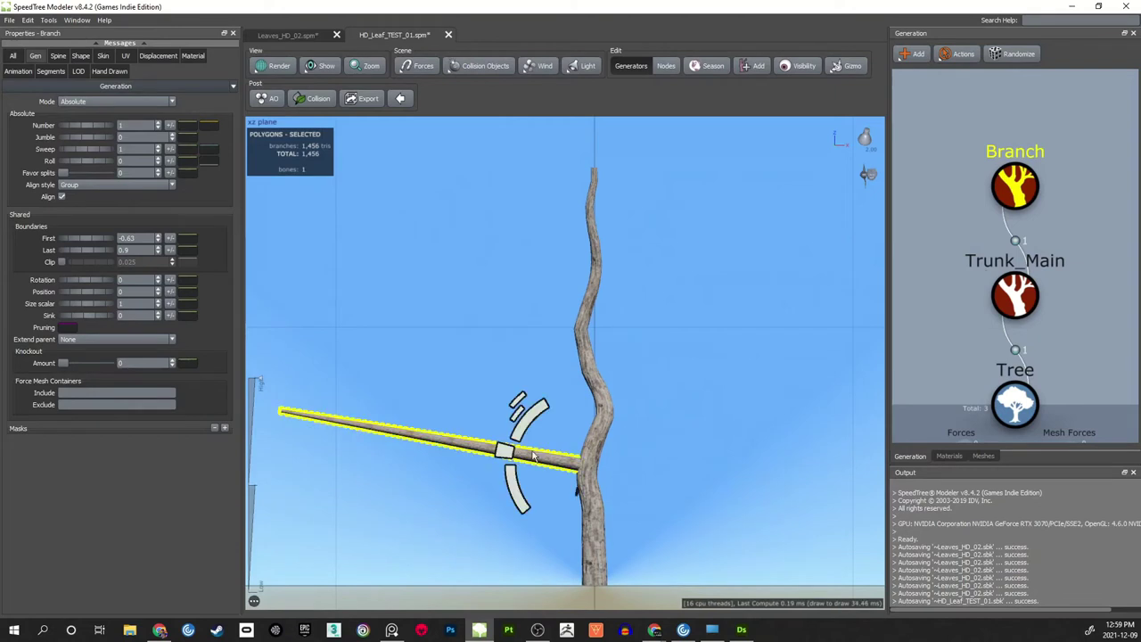
click(124, 55)
click(118, 102)
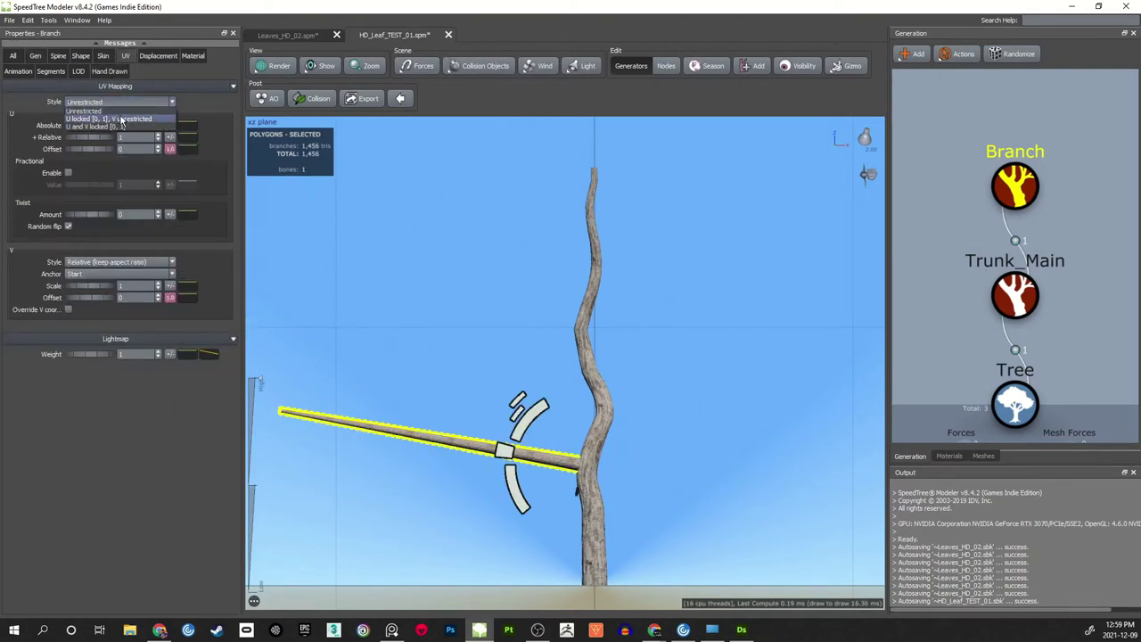
click(122, 120)
- Tilt the branch upward toward the trunk by setting its start angle to 0.219
middle_drag(473, 345, 498, 313)
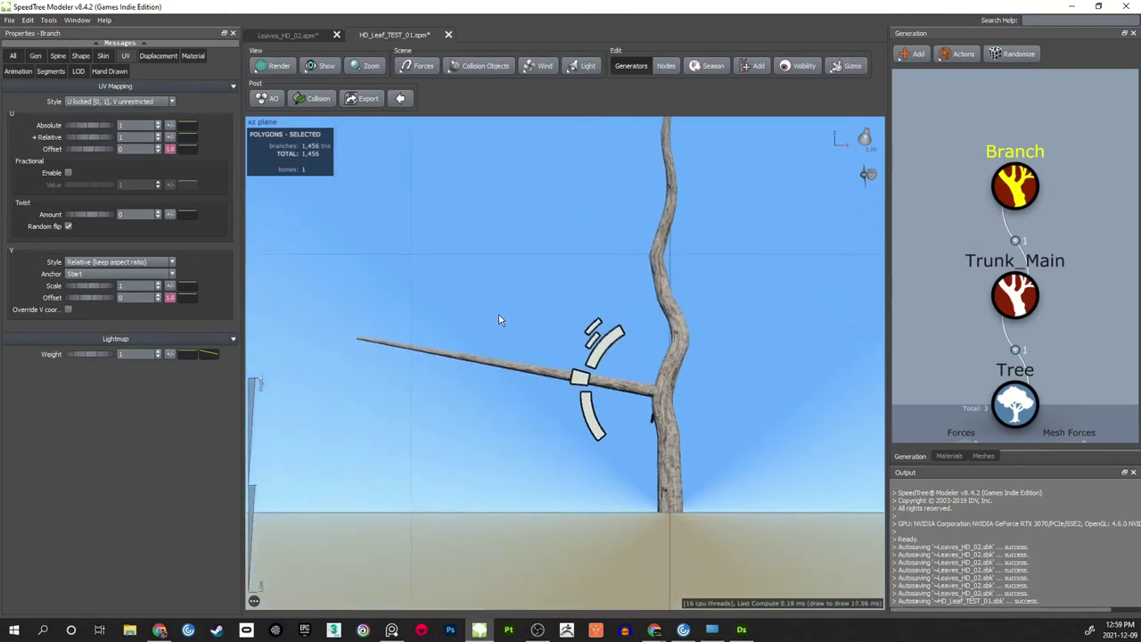
right_drag(498, 314, 703, 366)
middle_drag(727, 332, 604, 312)
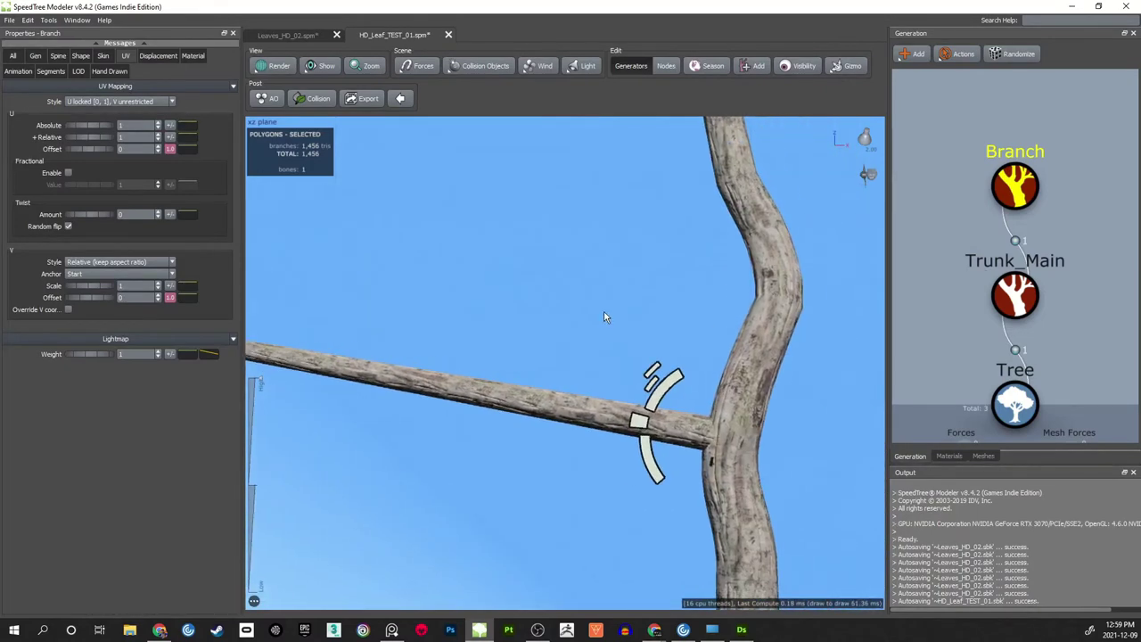
right_drag(604, 312, 560, 278)
middle_drag(560, 278, 577, 323)
right_drag(527, 379, 523, 334)
drag(523, 338, 558, 301)
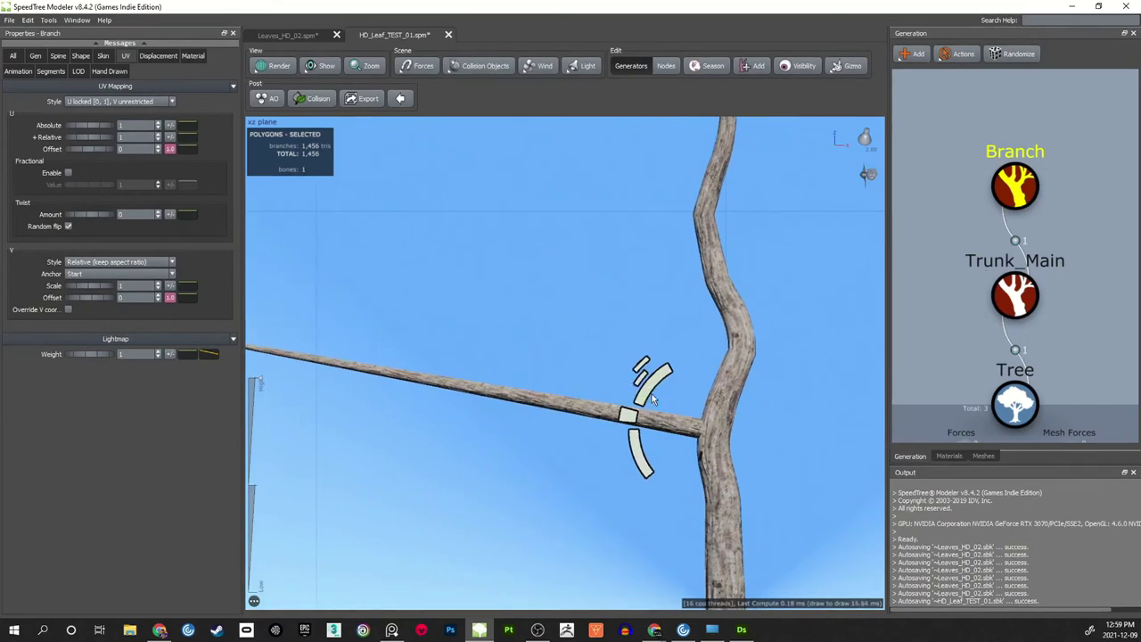
drag(657, 385, 710, 344)
right_drag(707, 340, 699, 303)
middle_drag(696, 304, 672, 335)
scroll(672, 335, up, 2)
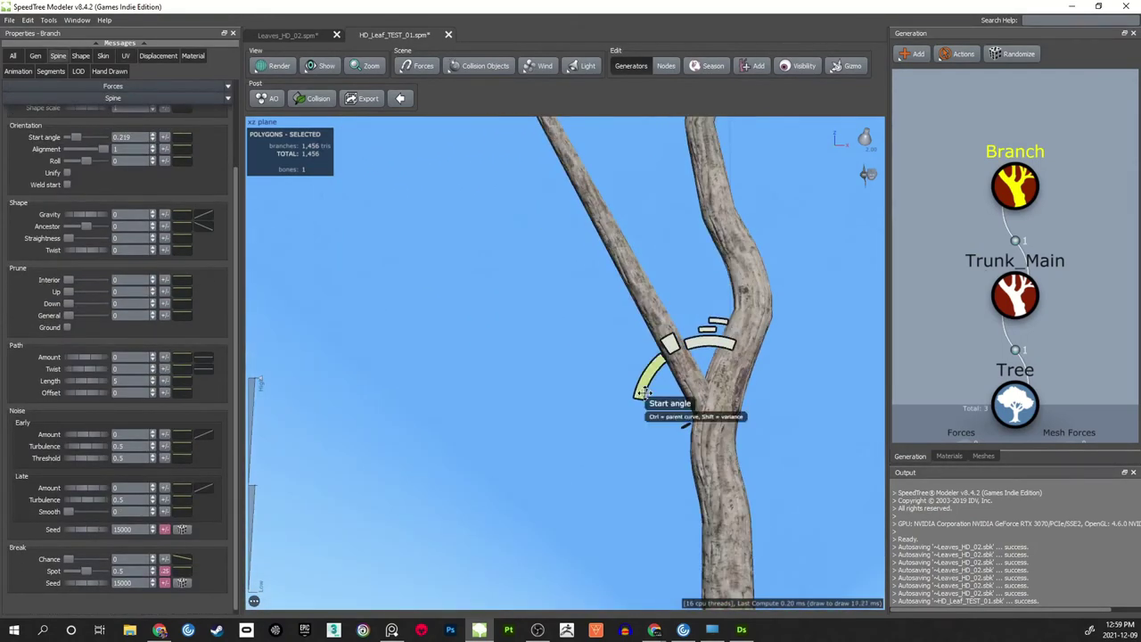
- Thicken the branch by setting its skin radius to 1 as a proportion of the parent
scroll(619, 321, up, 4)
middle_drag(643, 383, 600, 371)
scroll(664, 348, down, 3)
scroll(665, 348, down, 4)
scroll(615, 370, up, 3)
scroll(600, 373, up, 2)
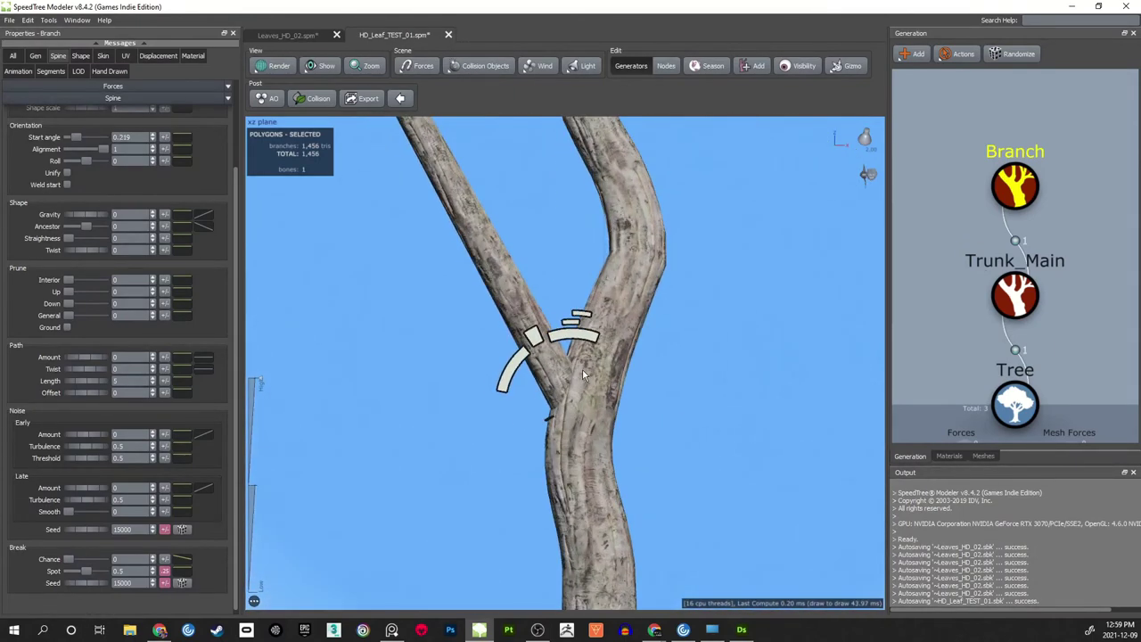
drag(592, 369, 606, 334)
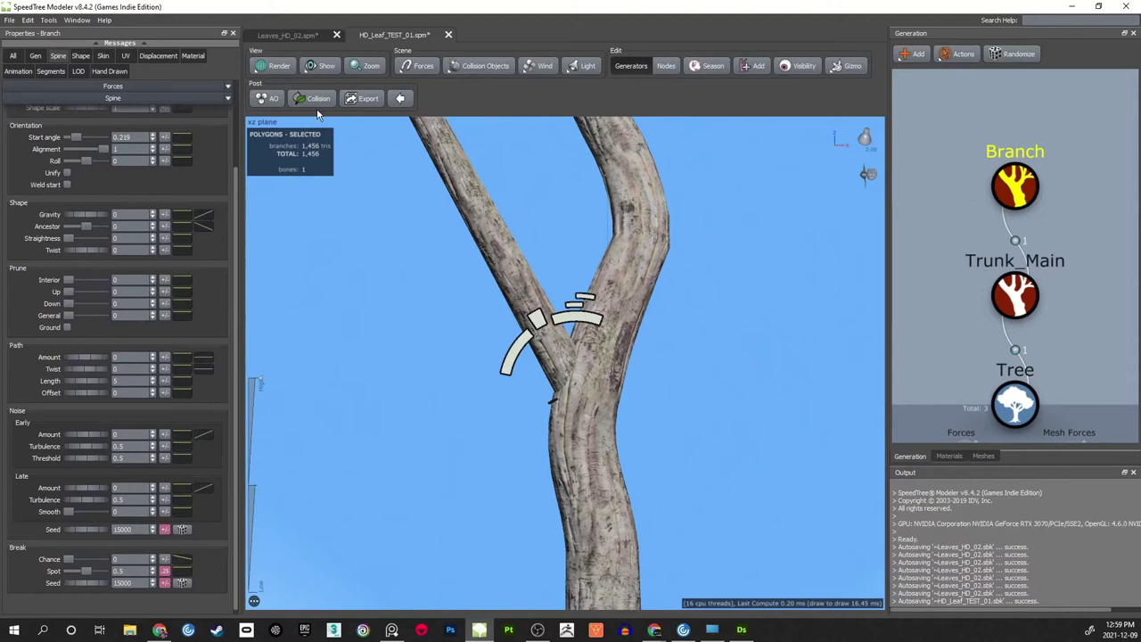
click(80, 55)
click(104, 55)
drag(438, 312, 478, 330)
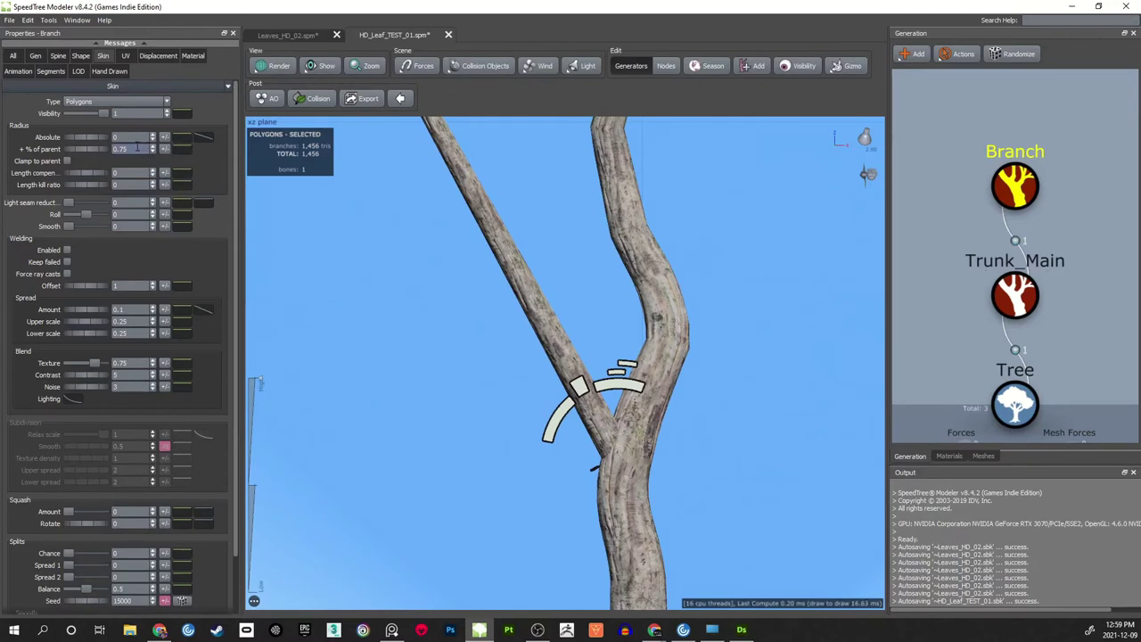
drag(74, 152, 95, 153)
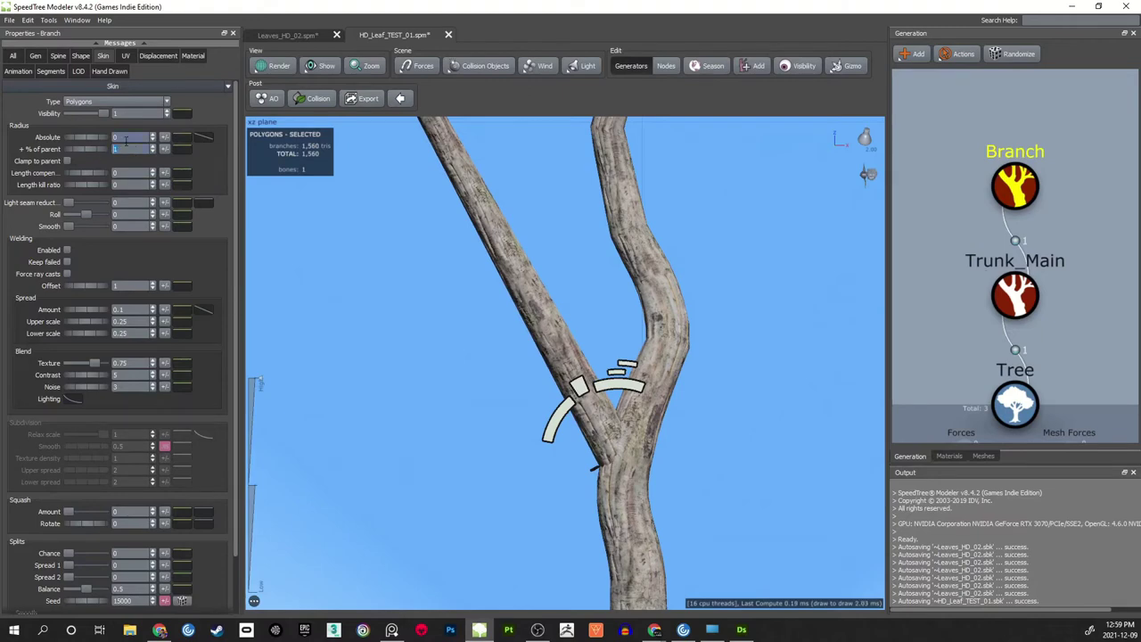
- Switch the viewport to perspective and examine where the branch meets the trunk
middle_drag(644, 433, 613, 418)
scroll(612, 418, up, 3)
scroll(617, 438, down, 3)
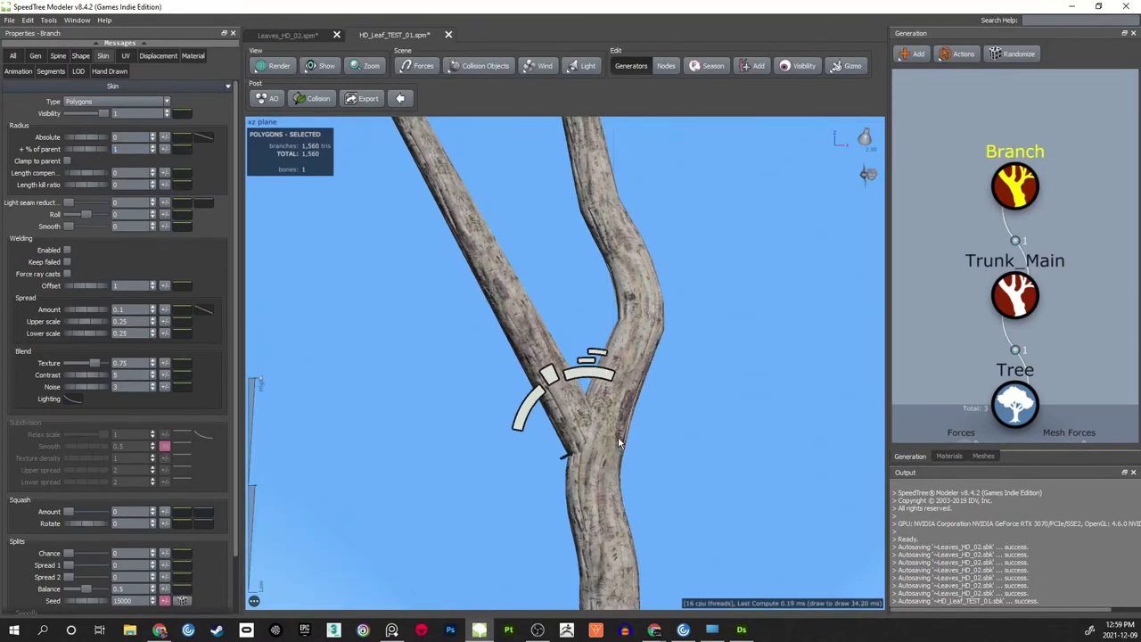
scroll(609, 427, up, 4)
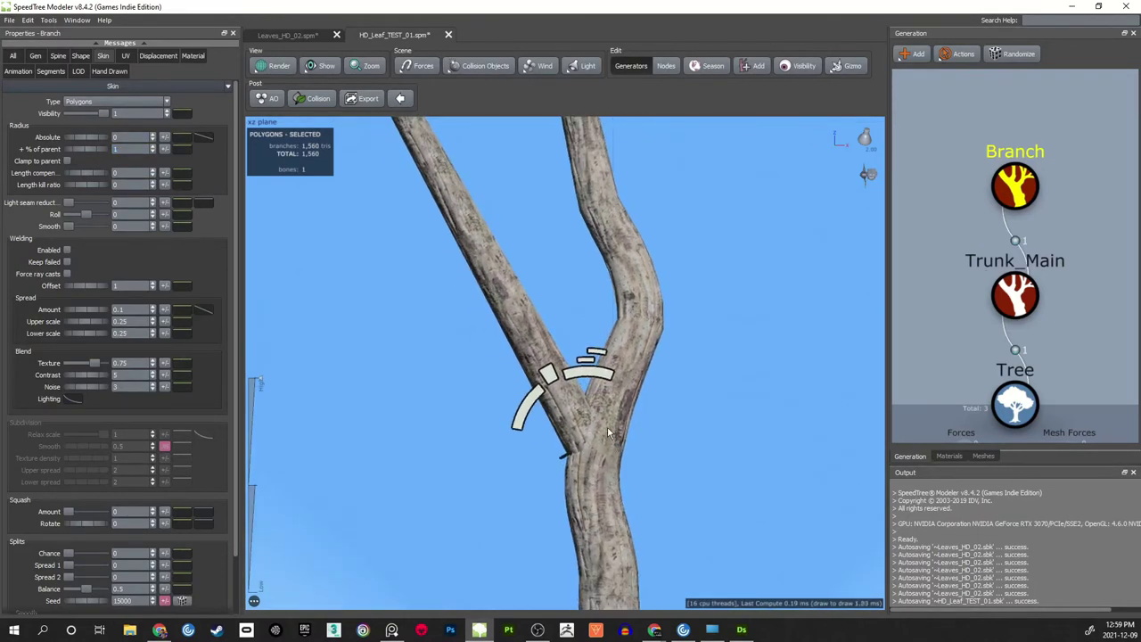
click(269, 125)
click(299, 134)
middle_drag(603, 370, 601, 335)
scroll(601, 336, up, 5)
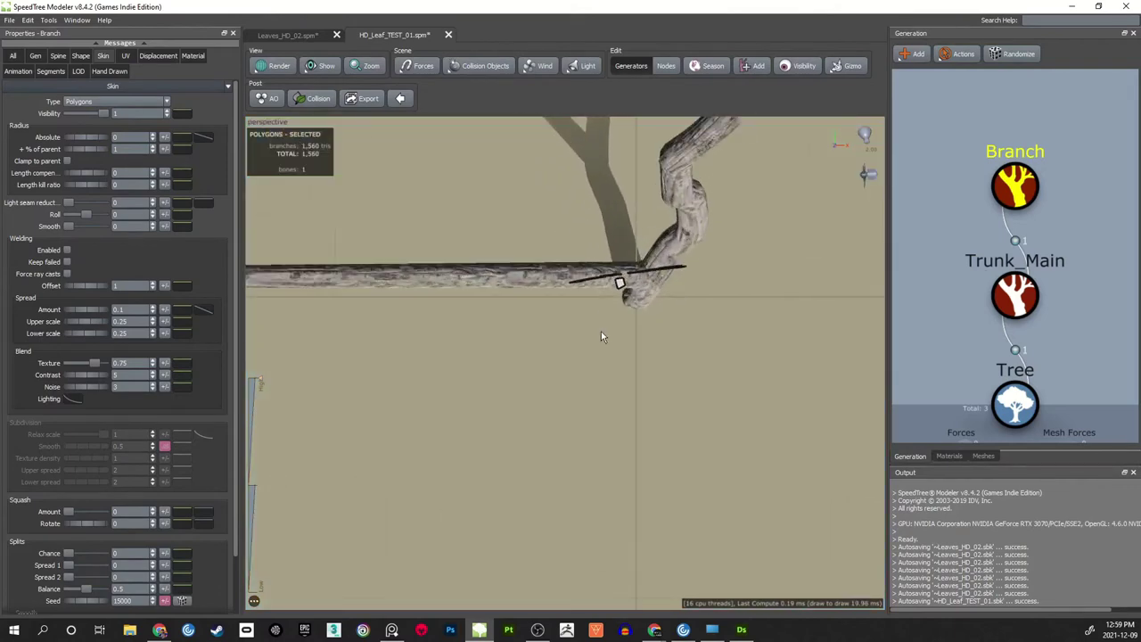
drag(601, 337, 560, 323)
scroll(589, 385, up, 5)
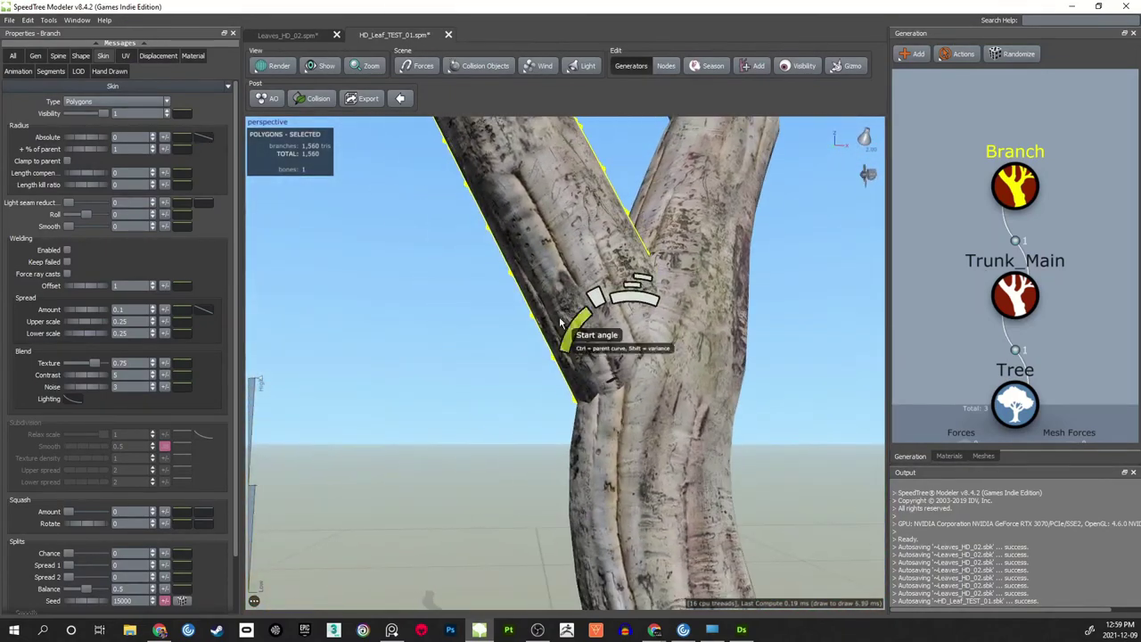
- Examine the branch and trunk intersection in wireframe, and restore the textured display
drag(567, 469, 723, 306)
key(w)
scroll(599, 275, down, 2)
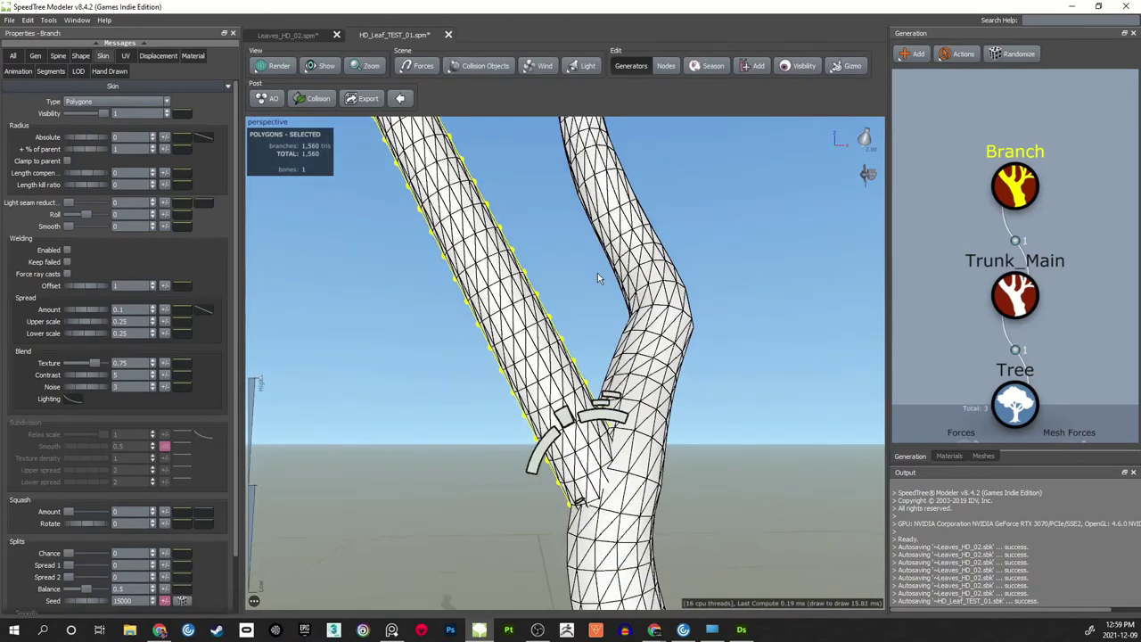
mouse_move(597, 273)
middle_down()
mouse_move(607, 321)
mouse_move(673, 448)
middle_up()
drag(673, 447, 630, 228)
key(w)
mouse_move(713, 397)
mouse_down()
mouse_move(668, 398)
mouse_move(709, 399)
mouse_move(708, 374)
mouse_move(700, 380)
mouse_move(717, 375)
mouse_up()
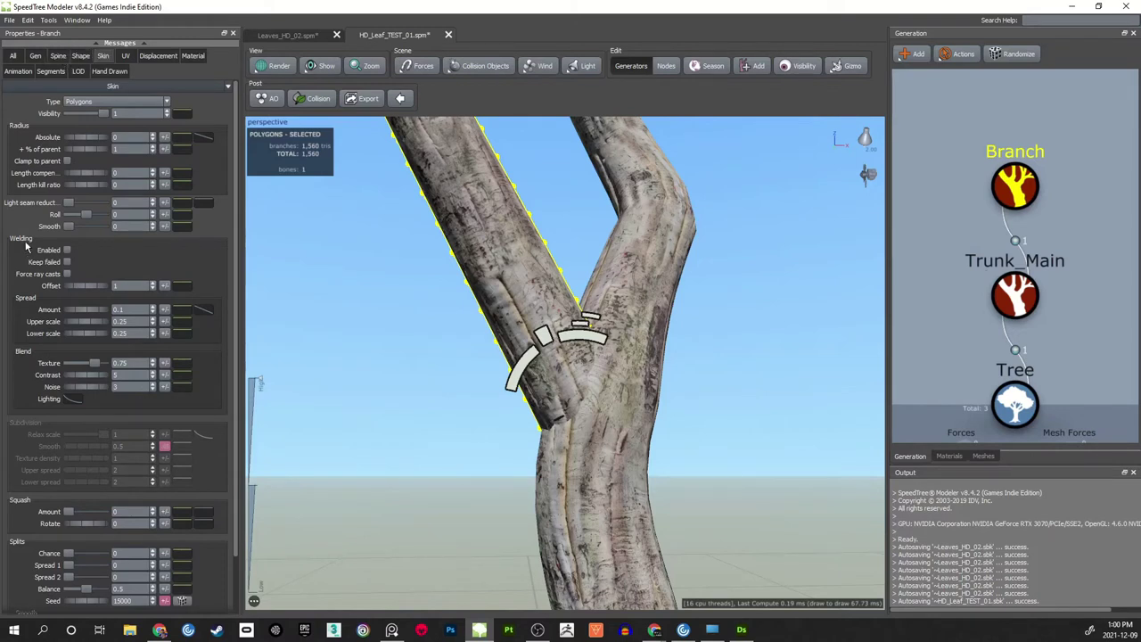
- Enable welding on the branch's skin and check the blended junction up close
click(66, 251)
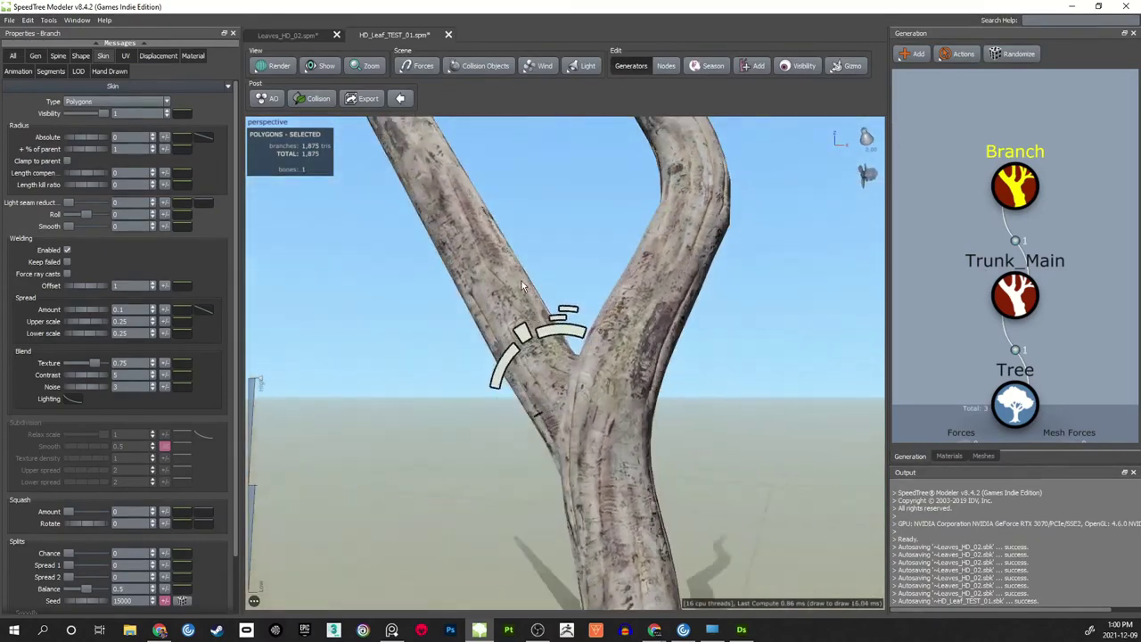
drag(522, 281, 630, 254)
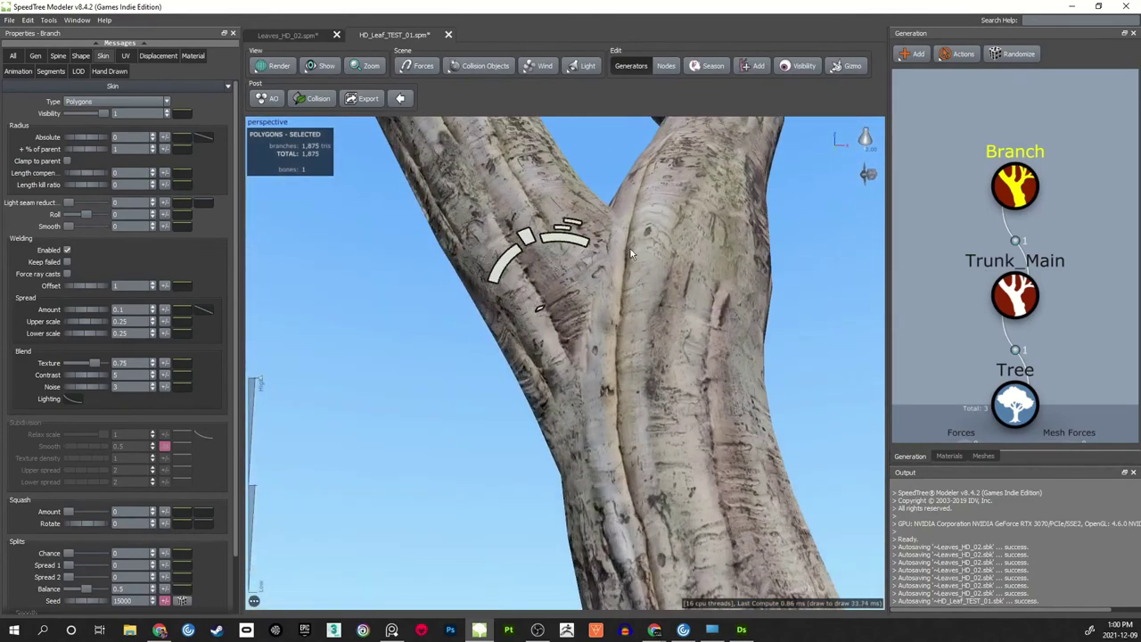
scroll(620, 309, up, 4)
mouse_move(618, 302)
mouse_down()
mouse_move(612, 334)
mouse_move(619, 274)
mouse_move(623, 297)
mouse_up()
scroll(619, 310, down, 7)
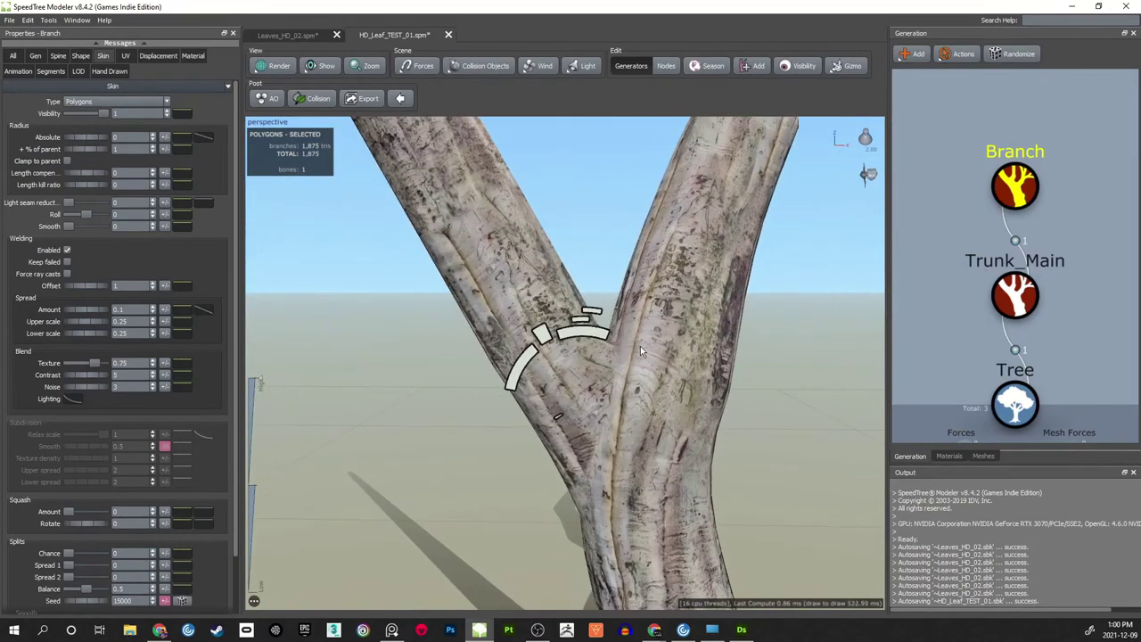
drag(640, 351, 589, 357)
drag(664, 341, 653, 313)
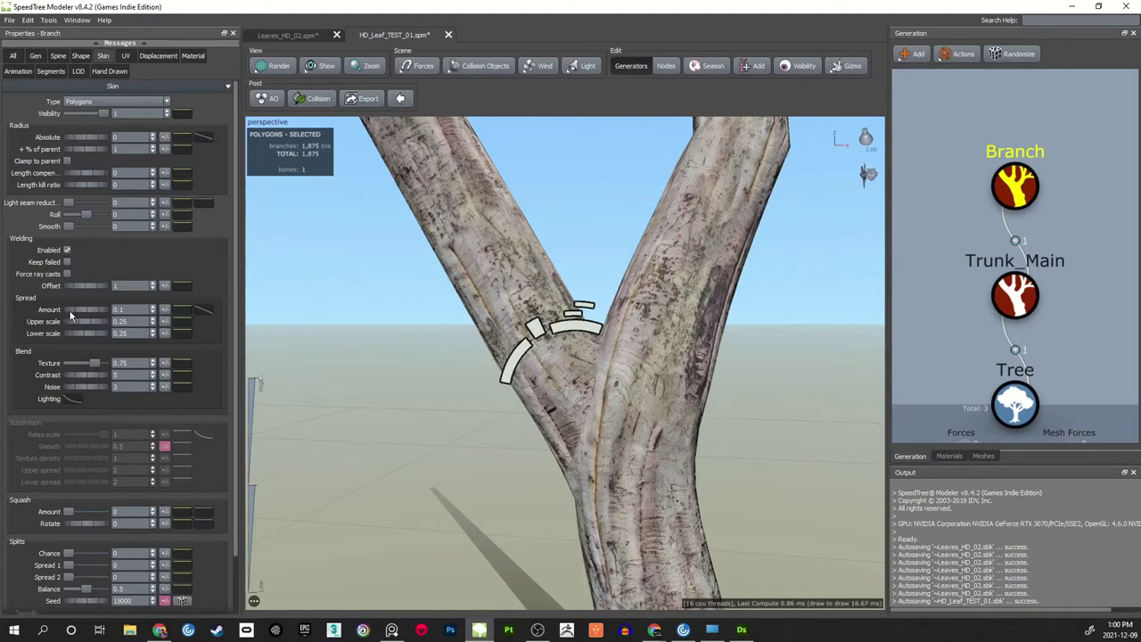
- Smooth the branch's weld with a spread amount of 1.6 and an upper scale of 0.64
drag(74, 310, 164, 310)
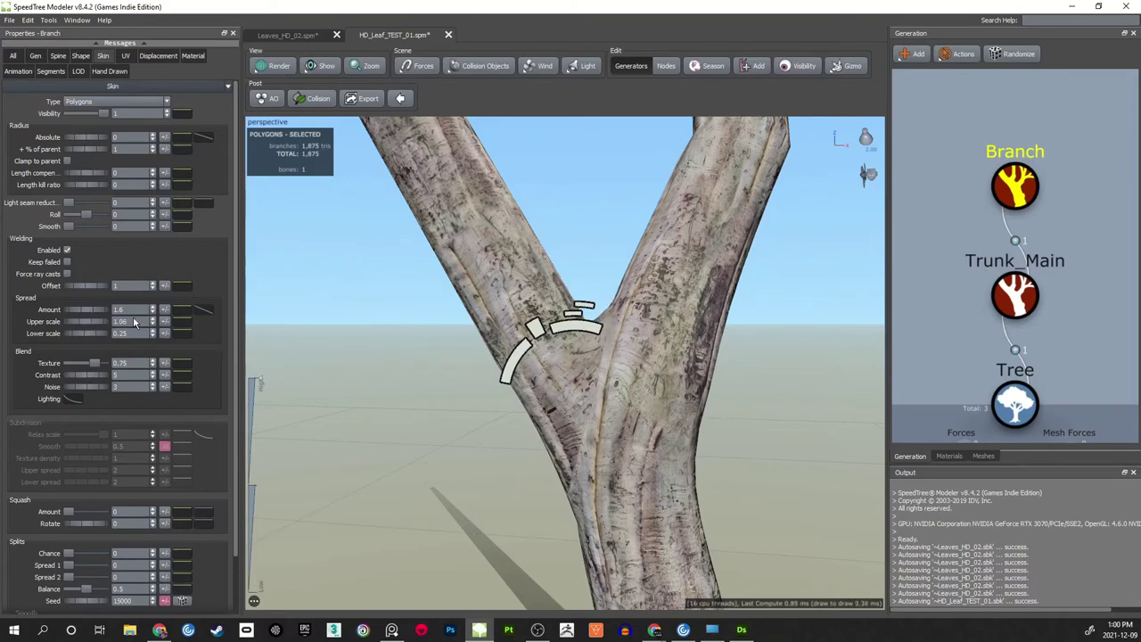
mouse_move(459, 280)
mouse_down()
mouse_move(545, 234)
mouse_move(737, 226)
mouse_move(694, 238)
mouse_move(517, 236)
mouse_move(590, 229)
mouse_up()
click(588, 228)
scroll(569, 211, down, 5)
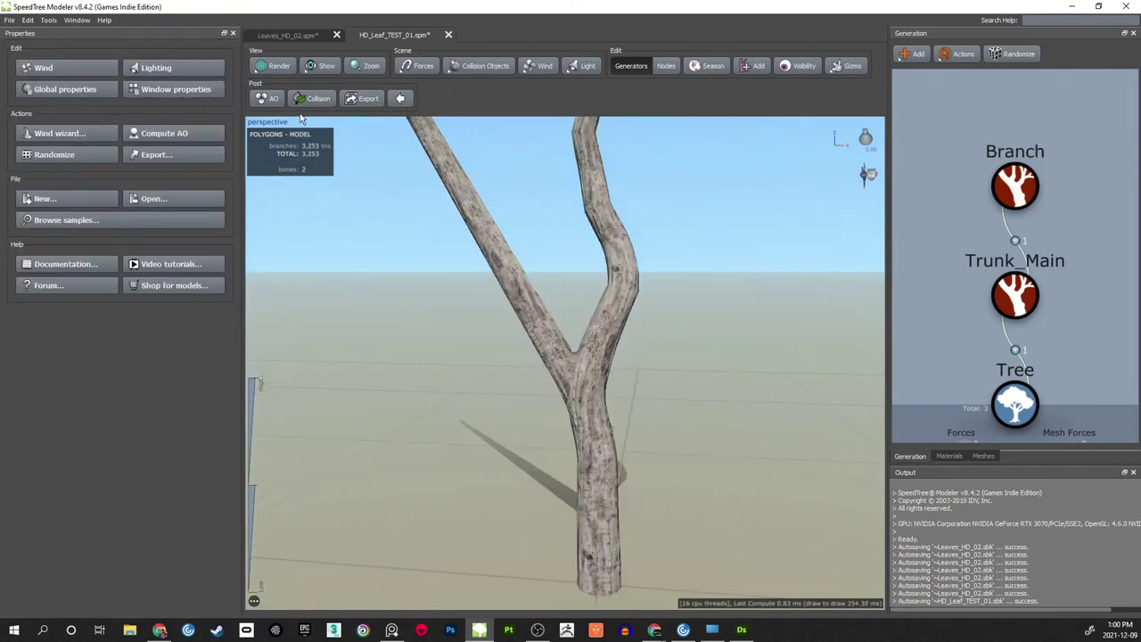
- Return the viewport to the xz plane view and examine the welded fork up close
click(272, 122)
click(303, 160)
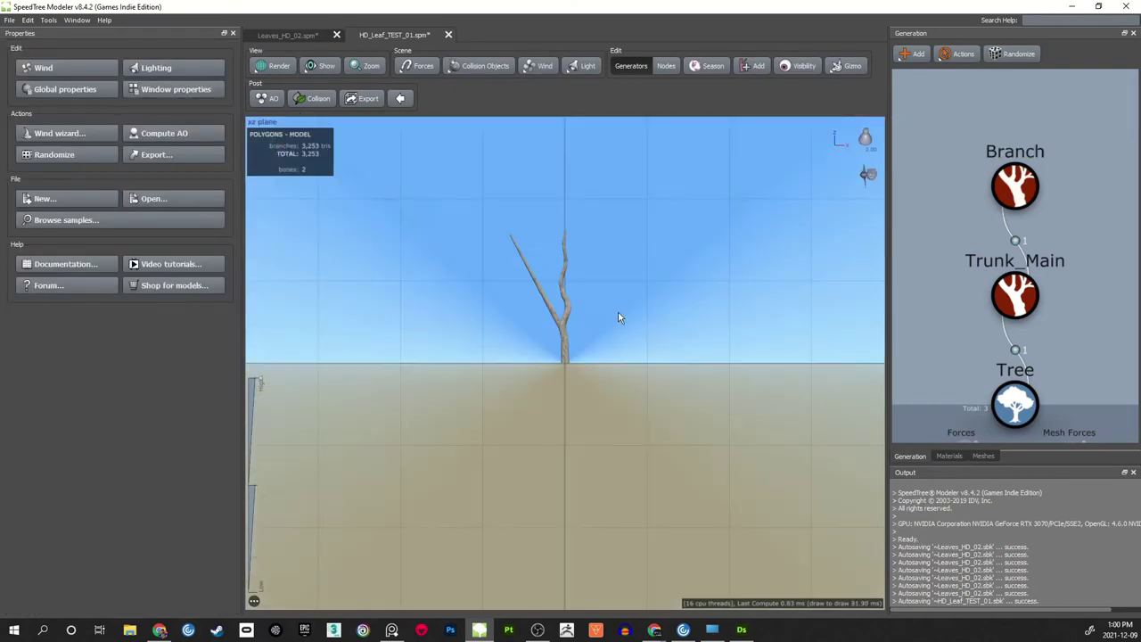
scroll(549, 337, up, 5)
middle_drag(549, 338, 542, 467)
scroll(512, 409, up, 3)
middle_drag(512, 409, 598, 386)
scroll(606, 445, up, 3)
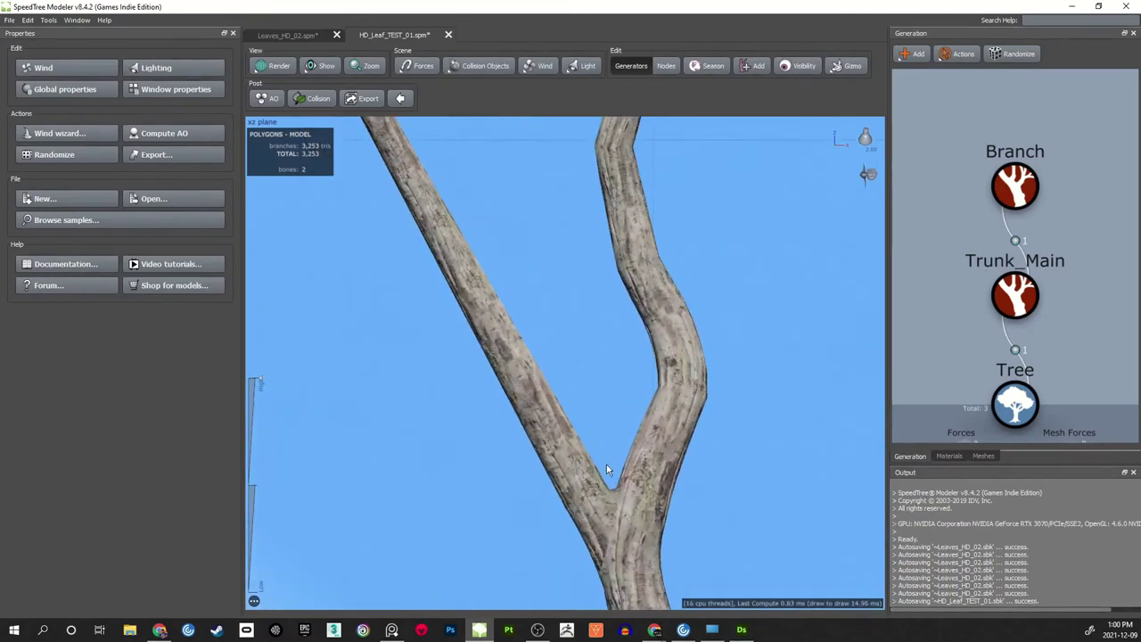
middle_drag(608, 486, 622, 369)
scroll(622, 369, up, 5)
scroll(693, 397, up, 2)
middle_drag(693, 396, 566, 345)
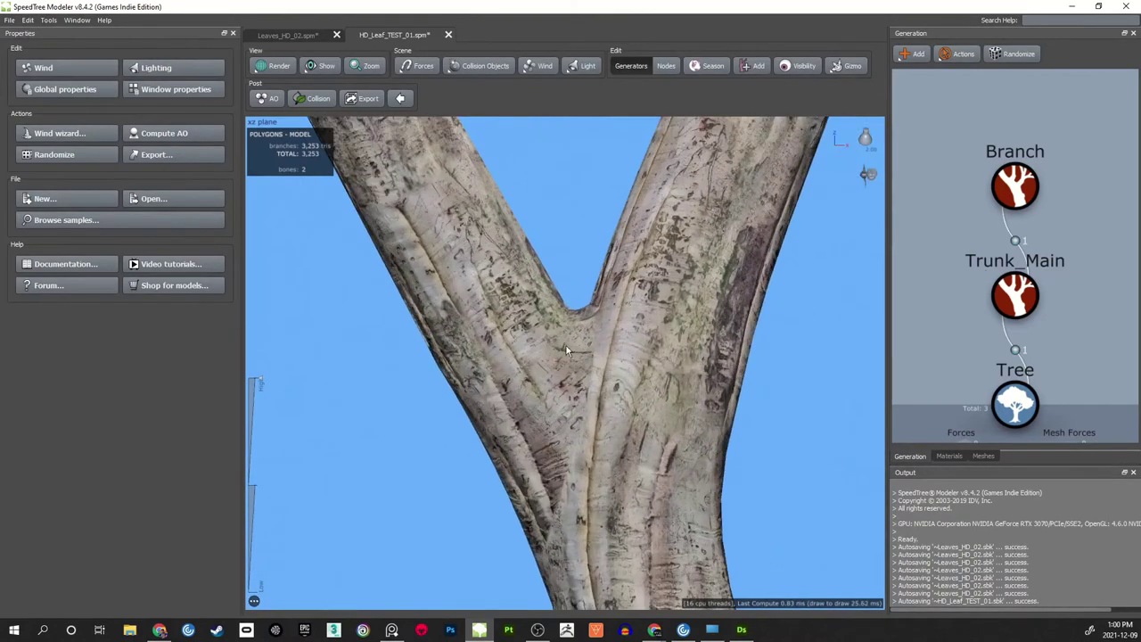
- Set the branch's weld blend texture to 0.576 and contrast to 4.95, and check the fork
click(521, 308)
middle_drag(634, 337, 625, 344)
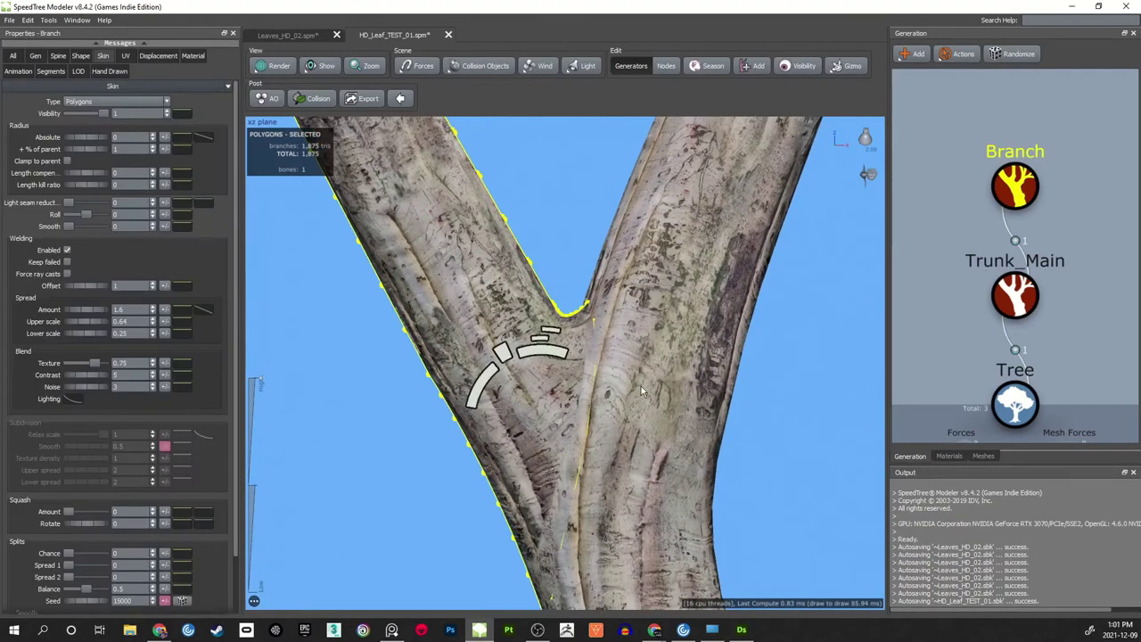
mouse_move(95, 364)
mouse_down()
mouse_move(105, 367)
mouse_move(78, 368)
mouse_move(88, 363)
mouse_move(94, 377)
mouse_up()
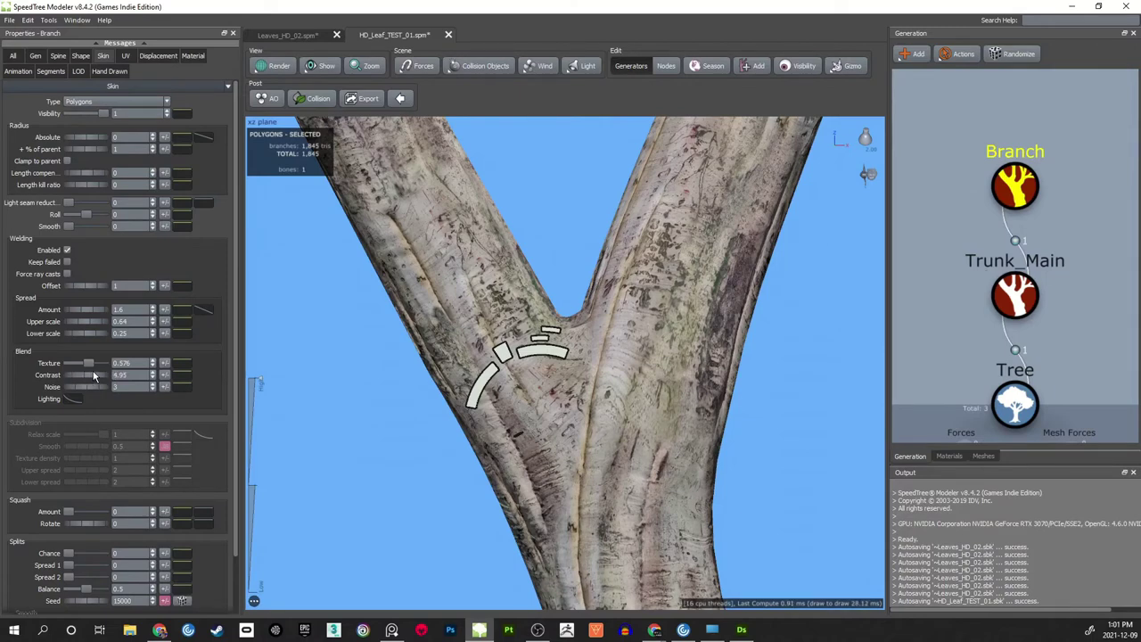
click(400, 415)
scroll(435, 417, down, 5)
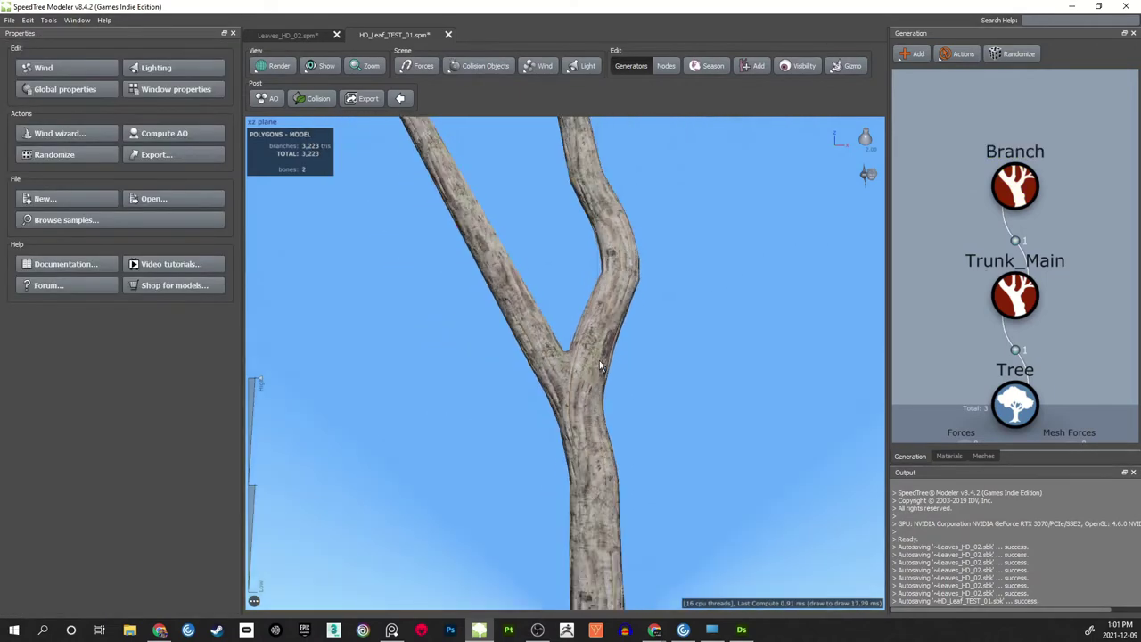
scroll(561, 393, up, 2)
scroll(560, 388, down, 4)
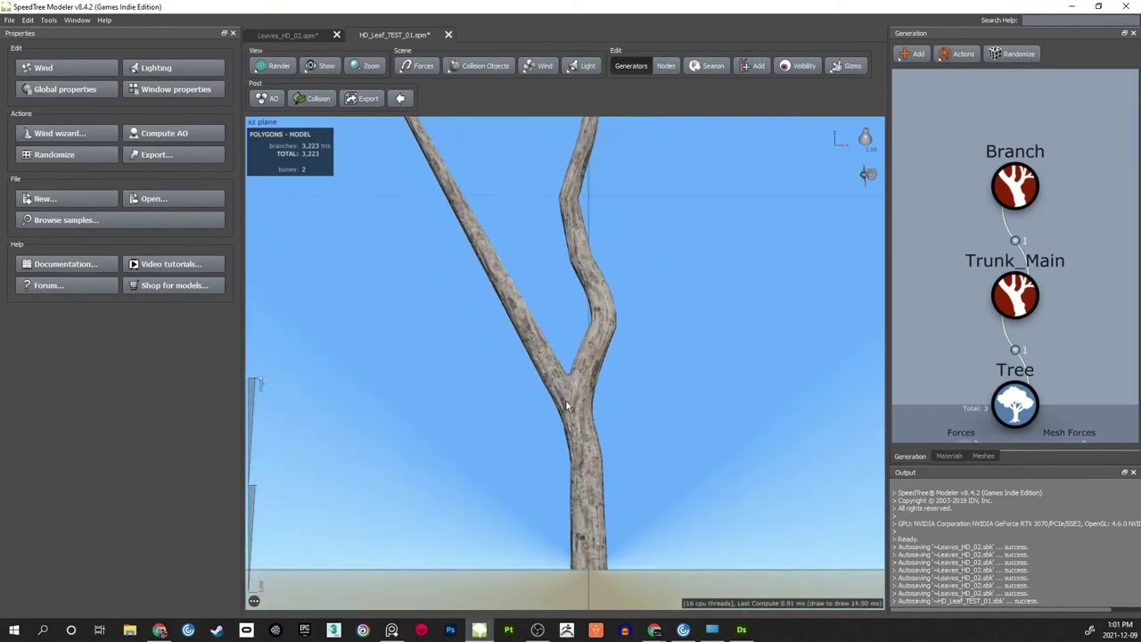
scroll(566, 406, up, 3)
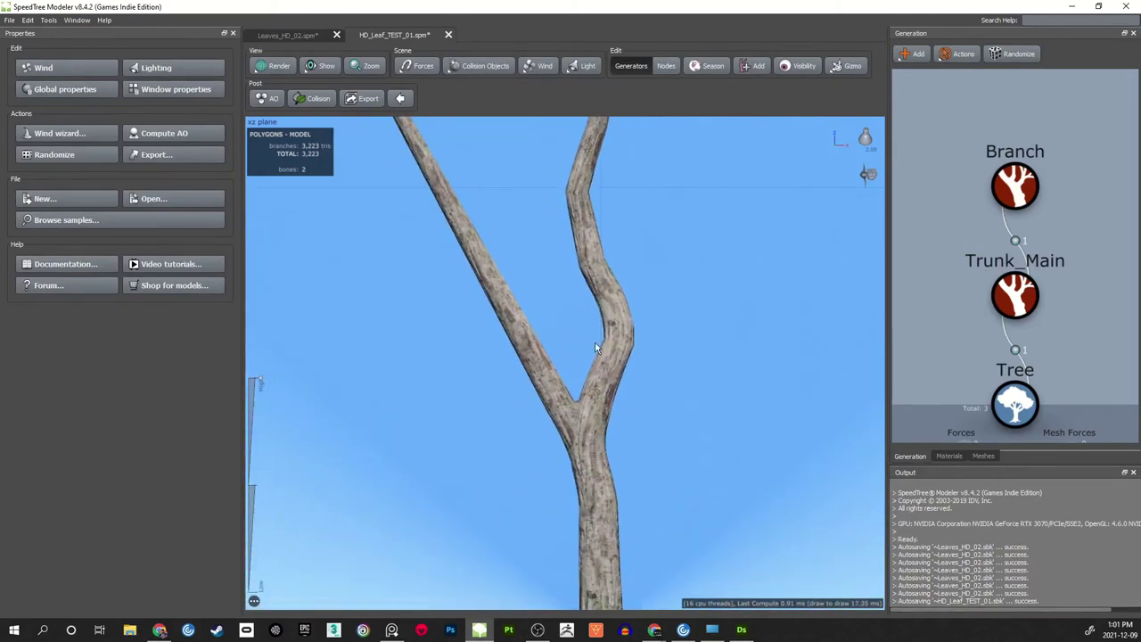
- Angle the branch farther away from the trunk by setting its start angle to 0.3
click(537, 359)
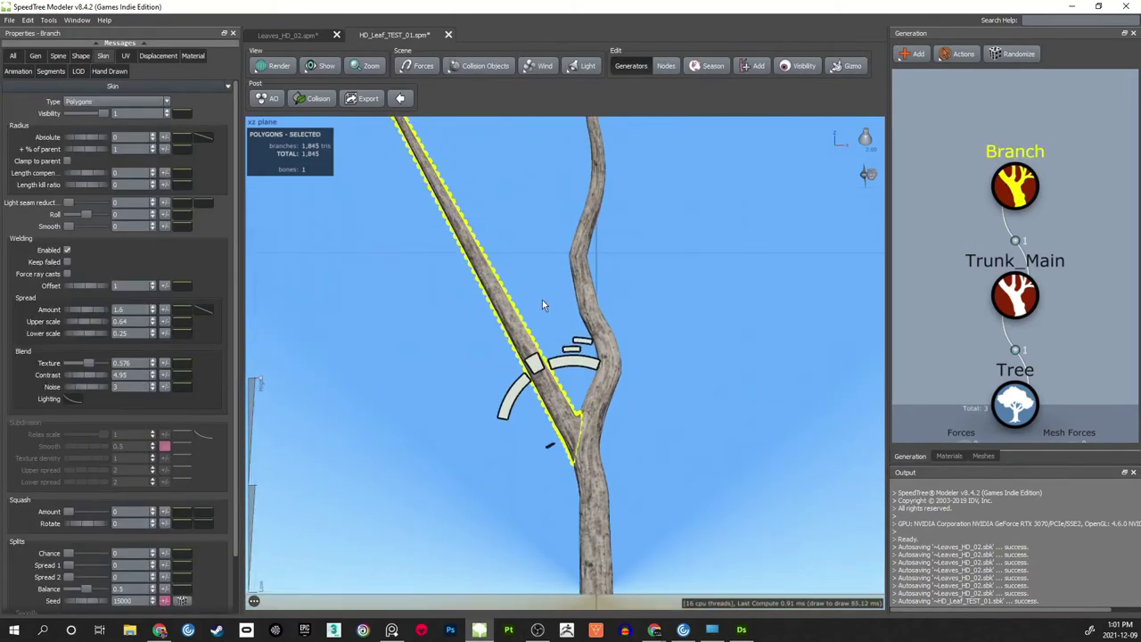
scroll(546, 311, up, 3)
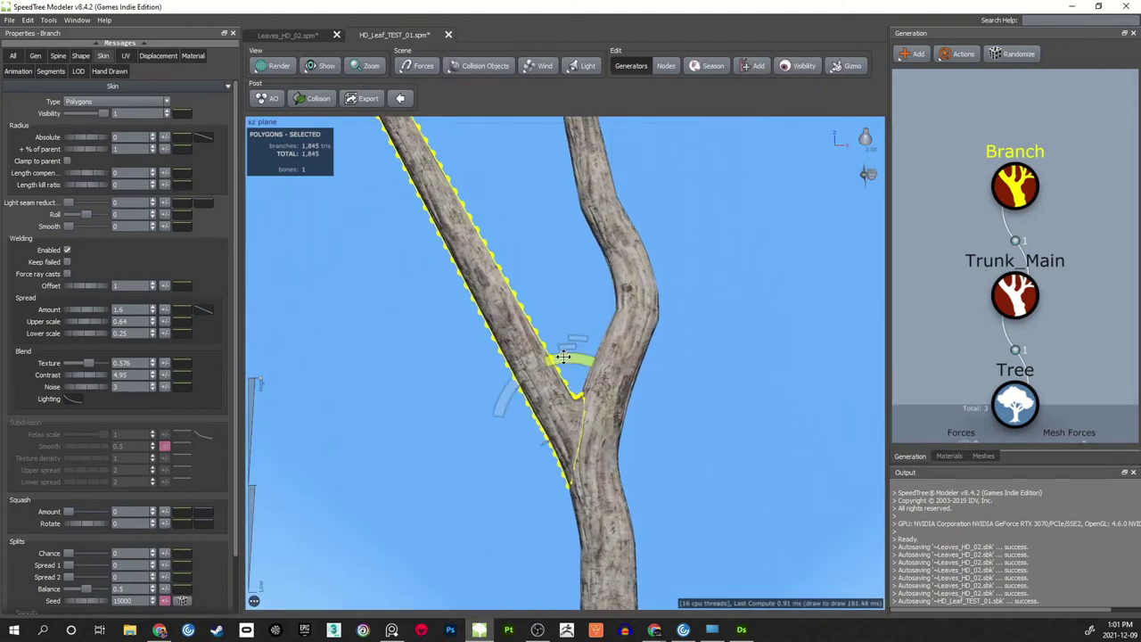
drag(563, 357, 544, 363)
scroll(545, 374, up, 5)
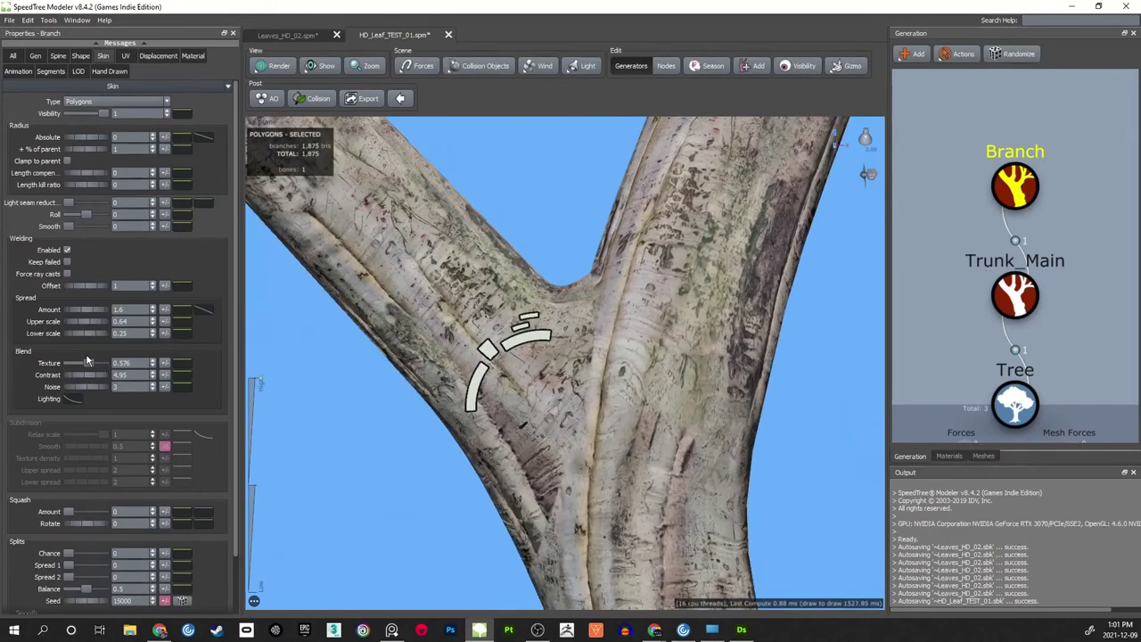
- Lower the branch's weld blend texture to 0.475
drag(88, 366, 85, 369)
scroll(547, 287, down, 6)
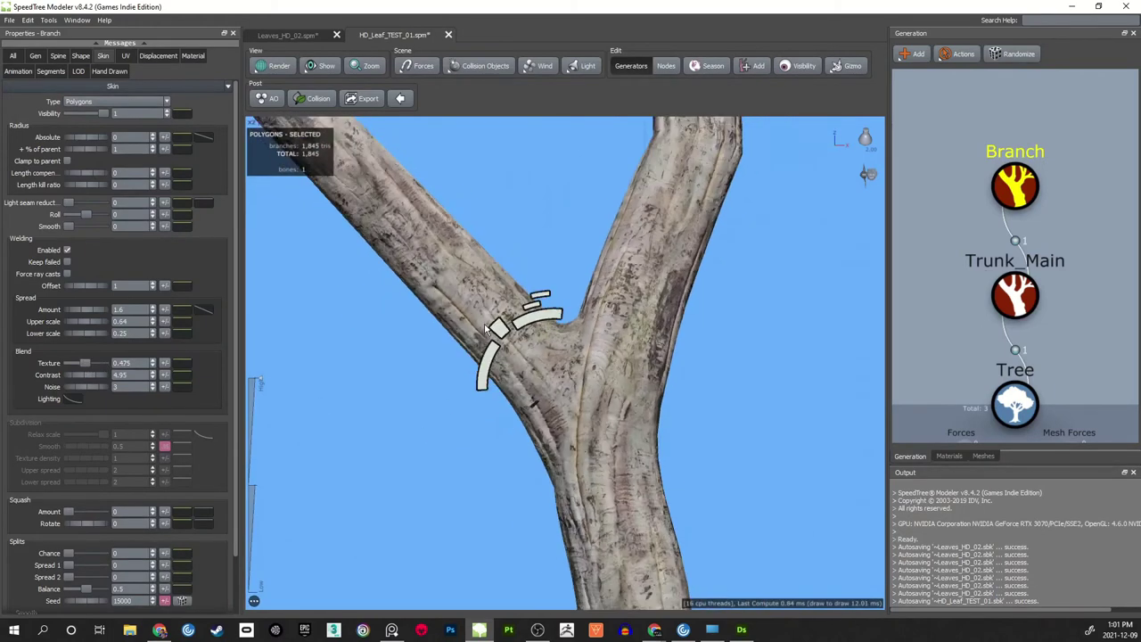
click(548, 283)
scroll(526, 283, down, 5)
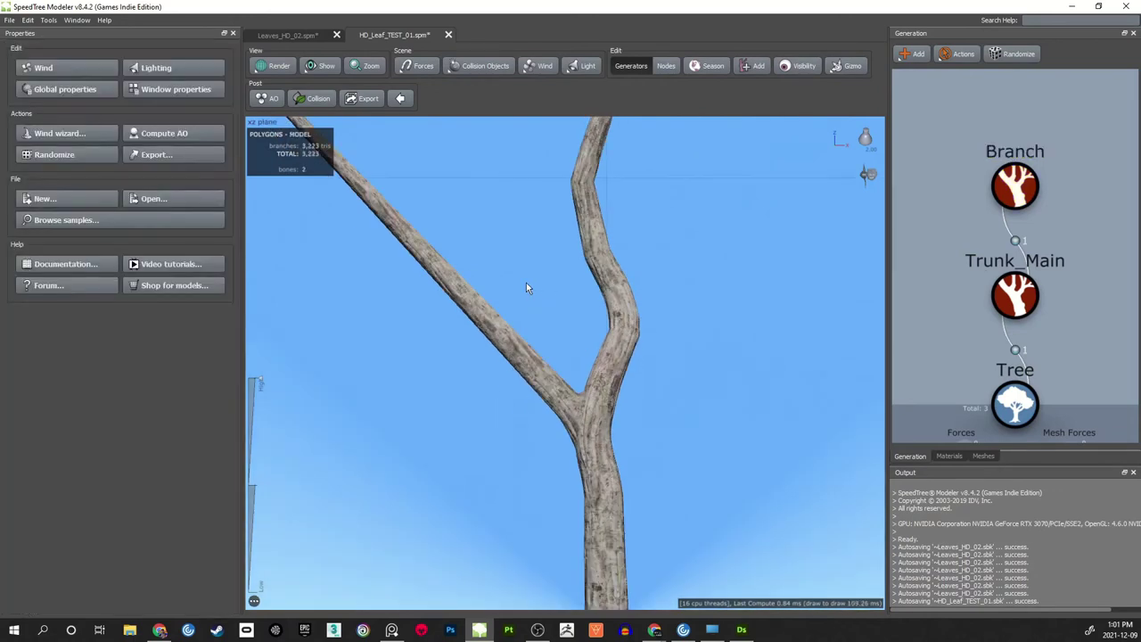
- Save the file and shorten the branch to a length of 0.412 relative to the parent
click(518, 342)
scroll(532, 323, up, 3)
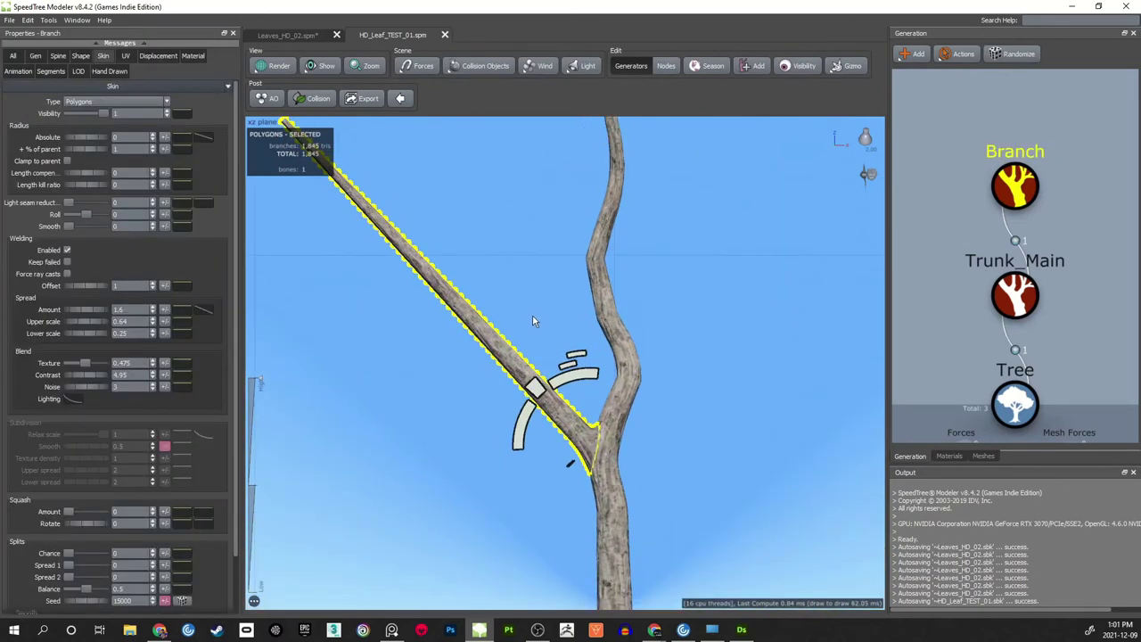
scroll(526, 304, down, 2)
middle_drag(531, 301, 505, 311)
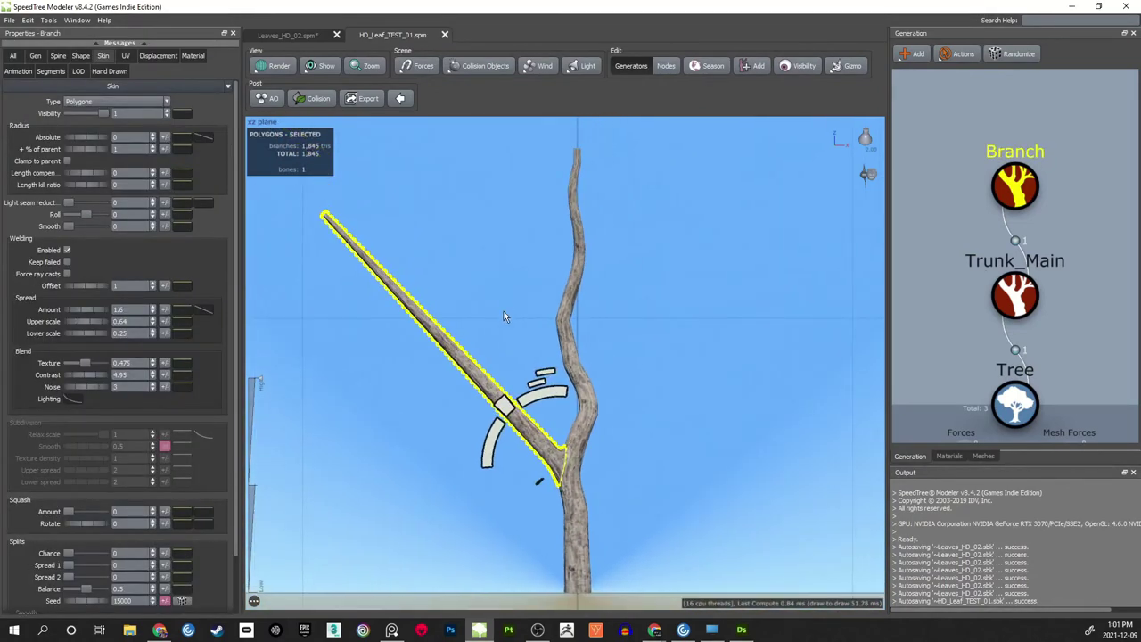
drag(501, 406, 506, 409)
scroll(529, 346, up, 2)
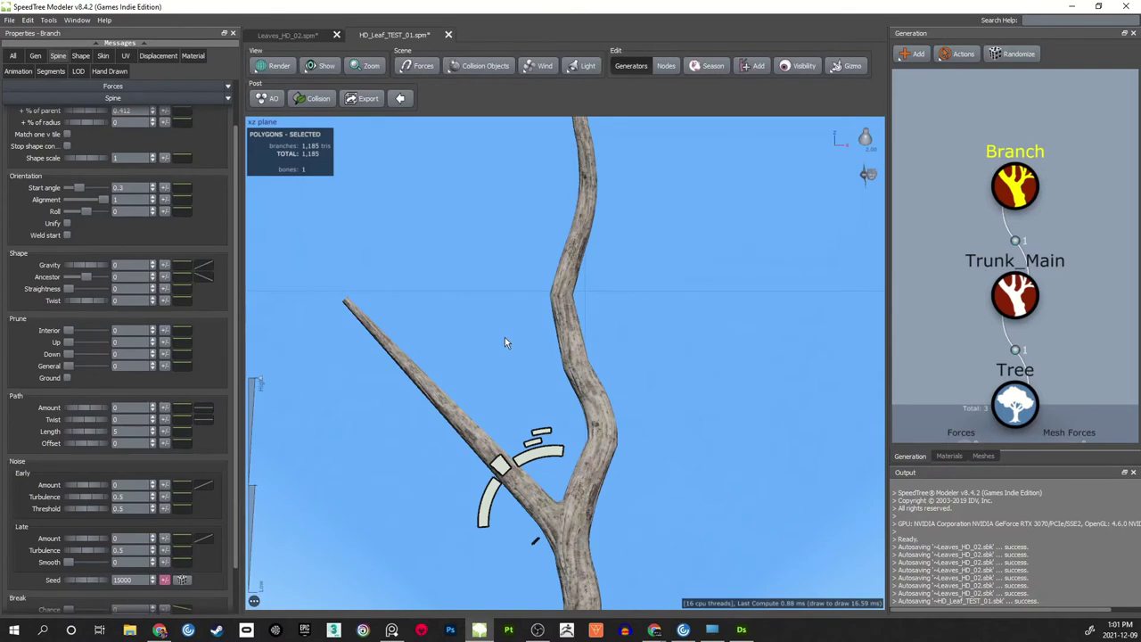
- Save the shortened branch and open its Spine properties
click(505, 342)
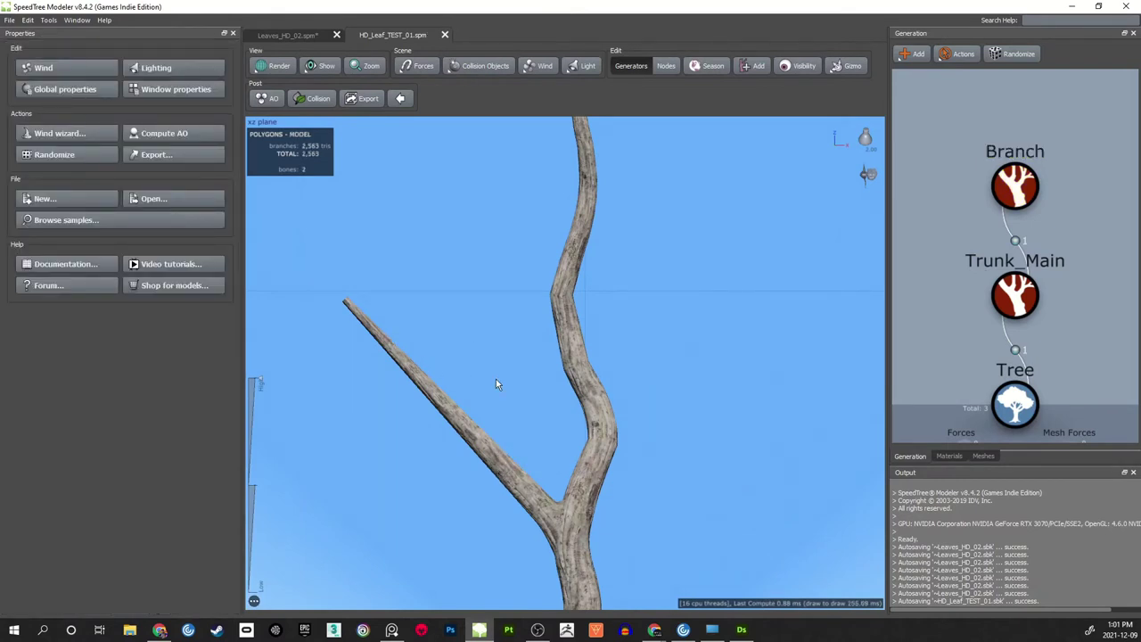
middle_drag(519, 365, 510, 307)
click(539, 445)
click(64, 56)
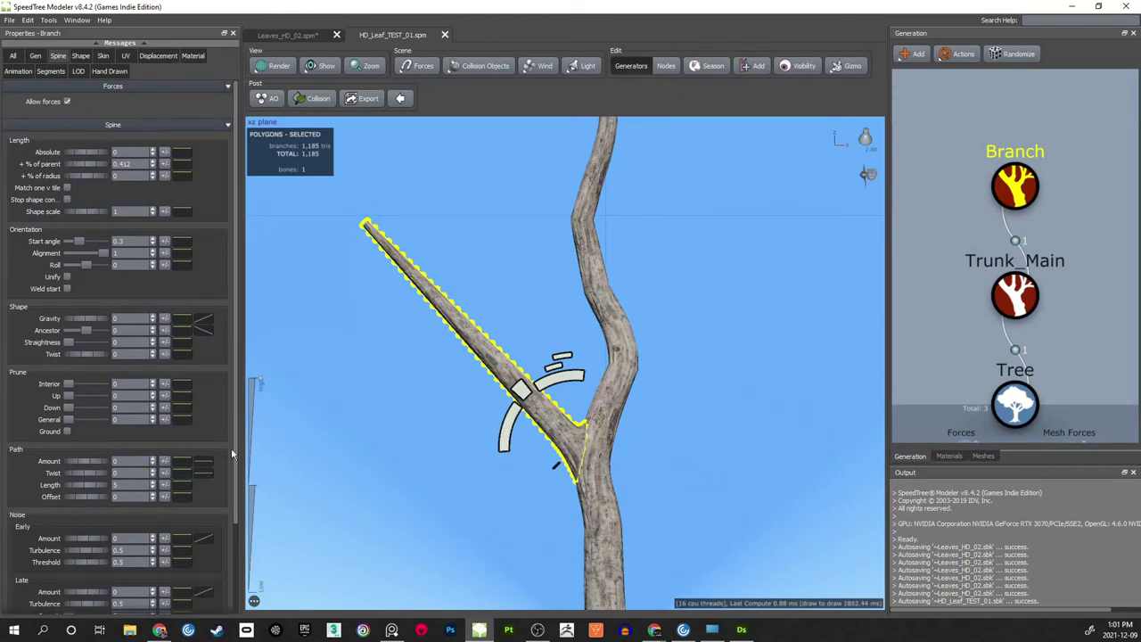
- Set the branch spine's early noise amount to 0.24, late noise amount to 0.7 and late turbulence to 0.52
scroll(183, 504, down, 3)
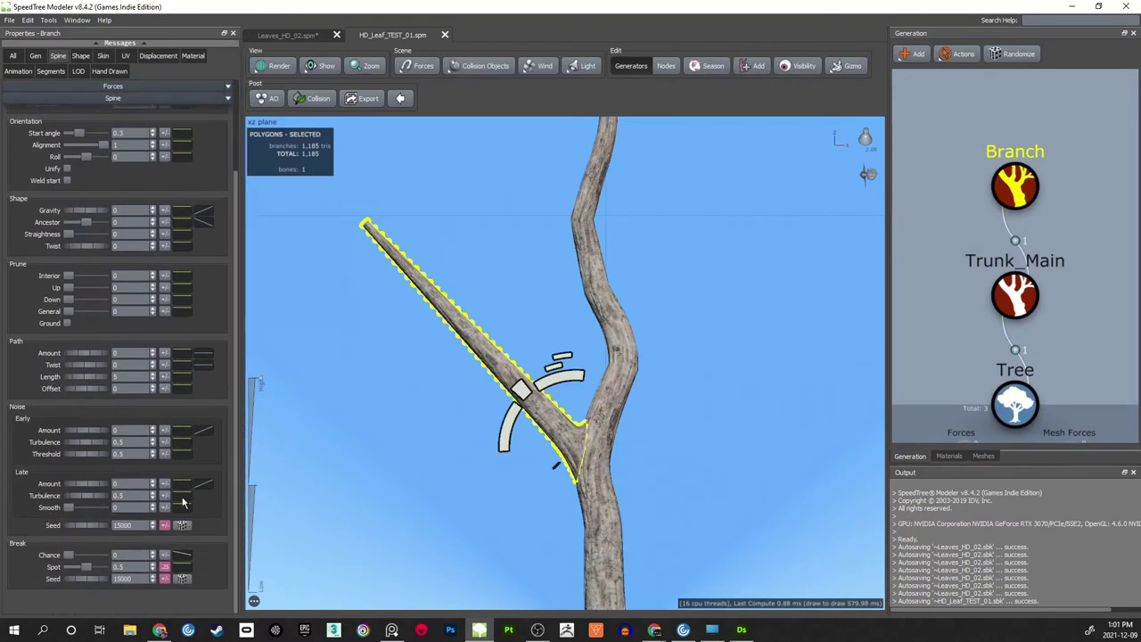
drag(80, 435, 92, 428)
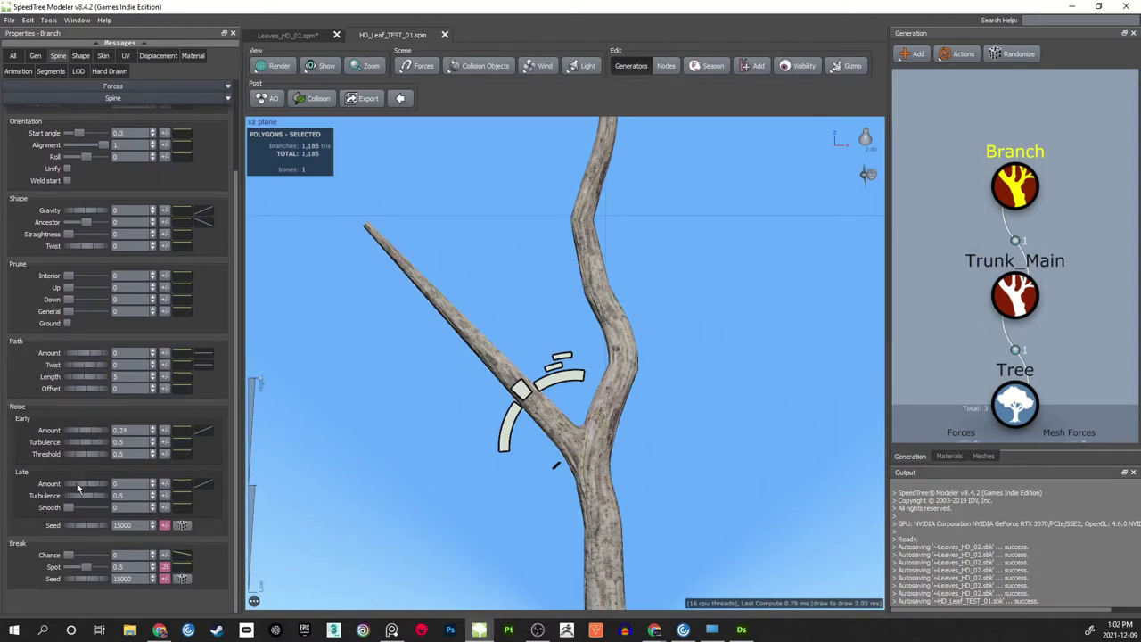
mouse_move(75, 482)
mouse_down()
mouse_move(122, 484)
mouse_move(80, 503)
mouse_up()
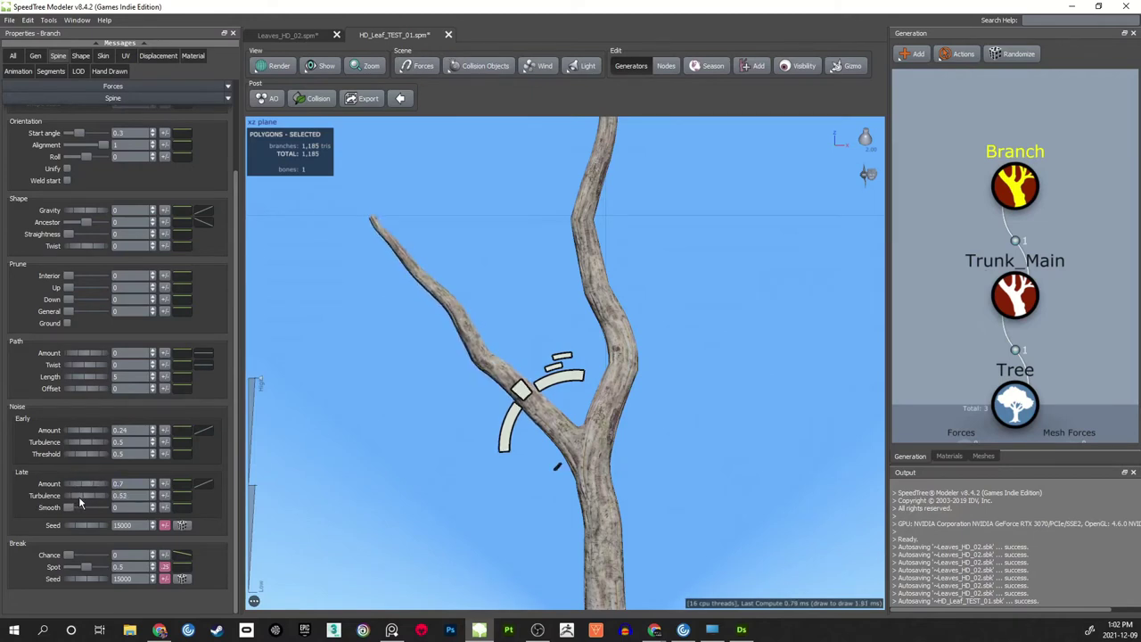
- Reshape the late noise amount profile curve with two added points, one raised near the first third and one lowered at about X 0.72
click(204, 484)
drag(446, 419, 1003, 260)
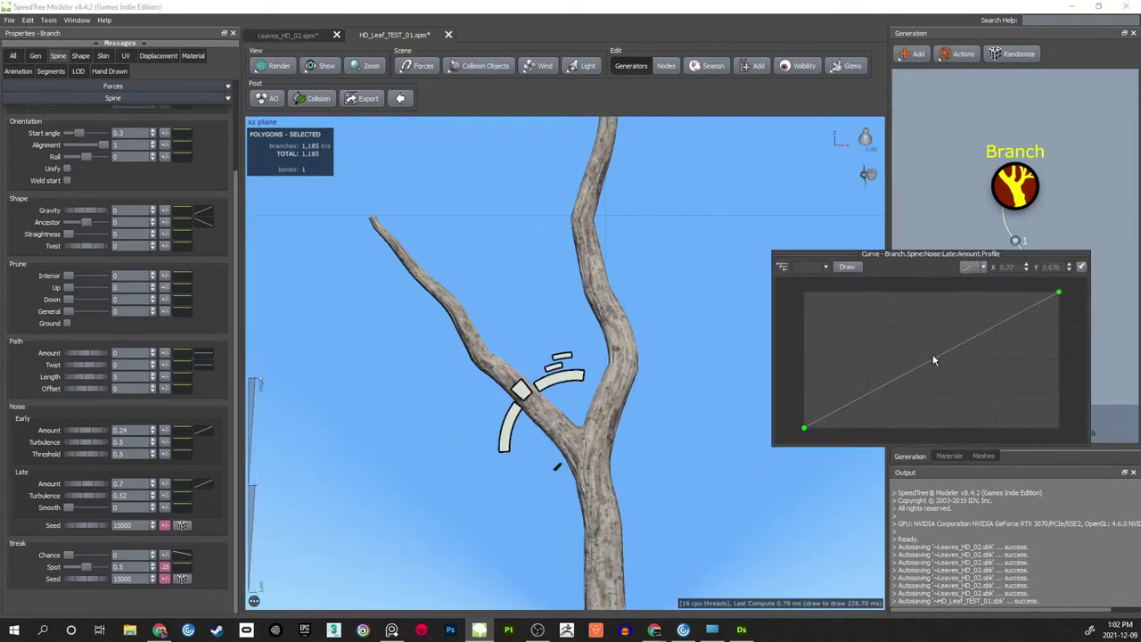
click(911, 376)
drag(911, 376, 883, 326)
click(988, 308)
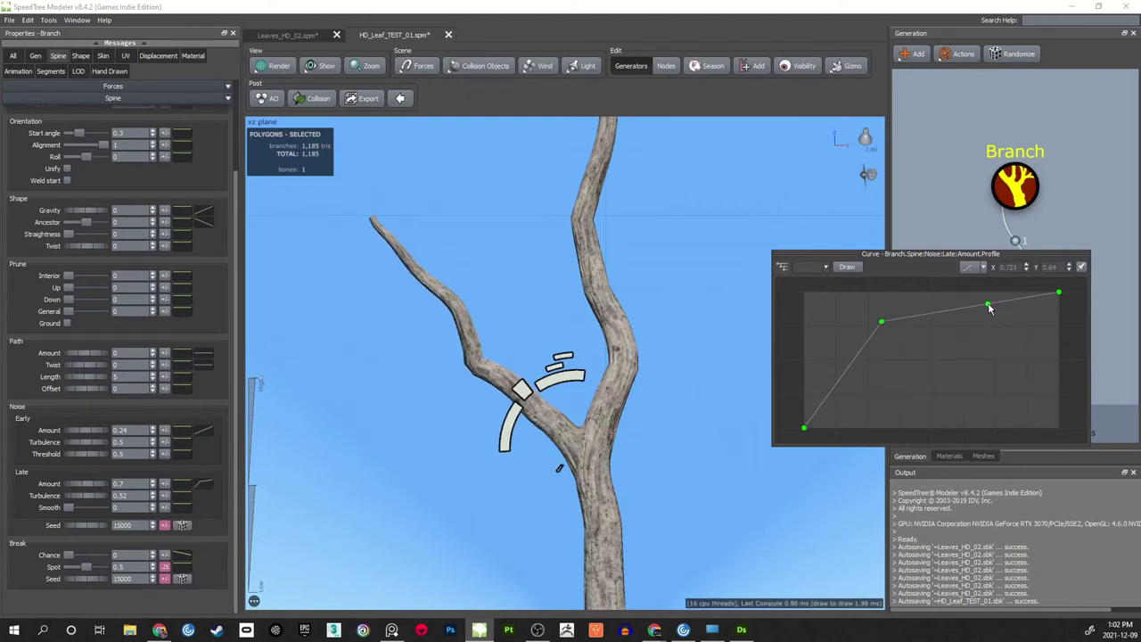
drag(987, 308, 987, 366)
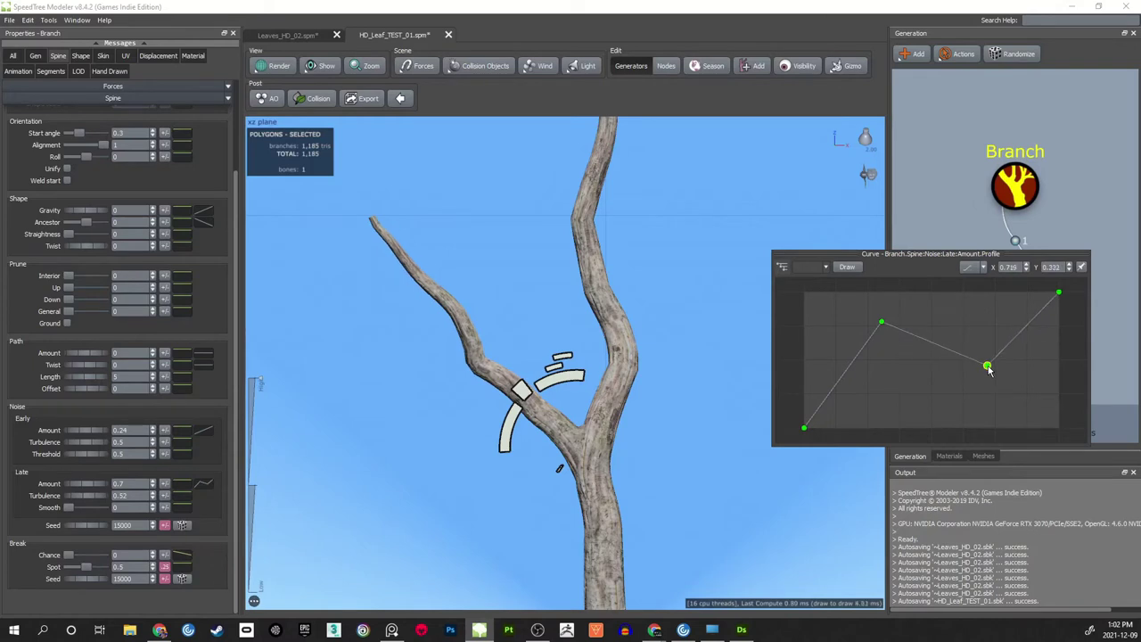
- Examine the noisy branch's shape and its junction with the trunk, from the whole tree down to close range
scroll(720, 337, down, 5)
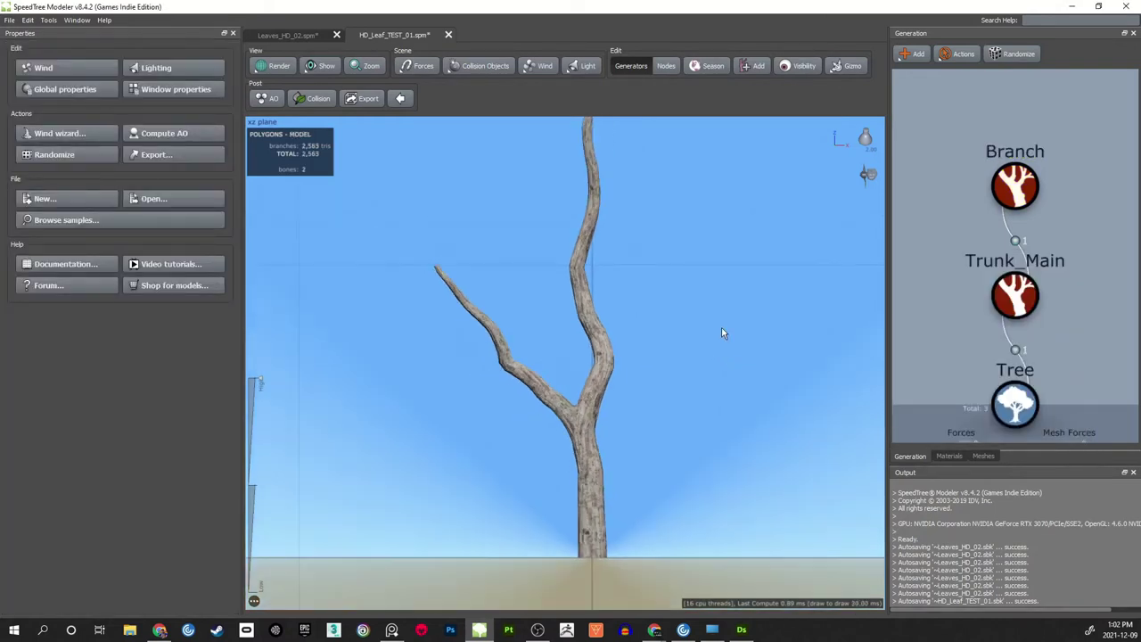
scroll(615, 365, up, 5)
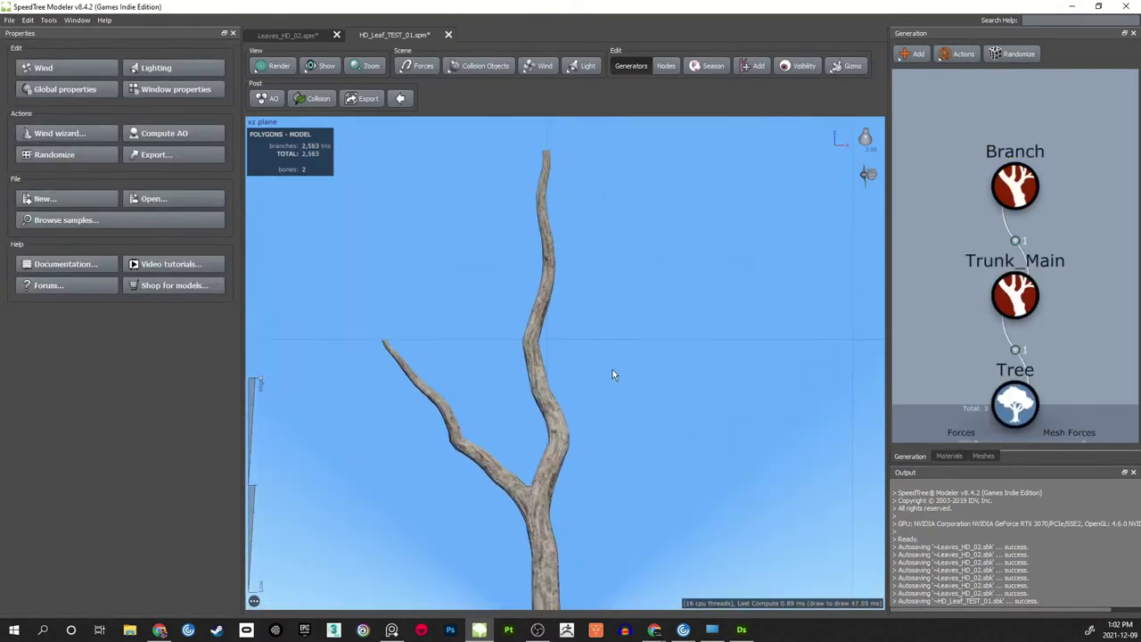
scroll(614, 369, down, 3)
scroll(602, 365, up, 3)
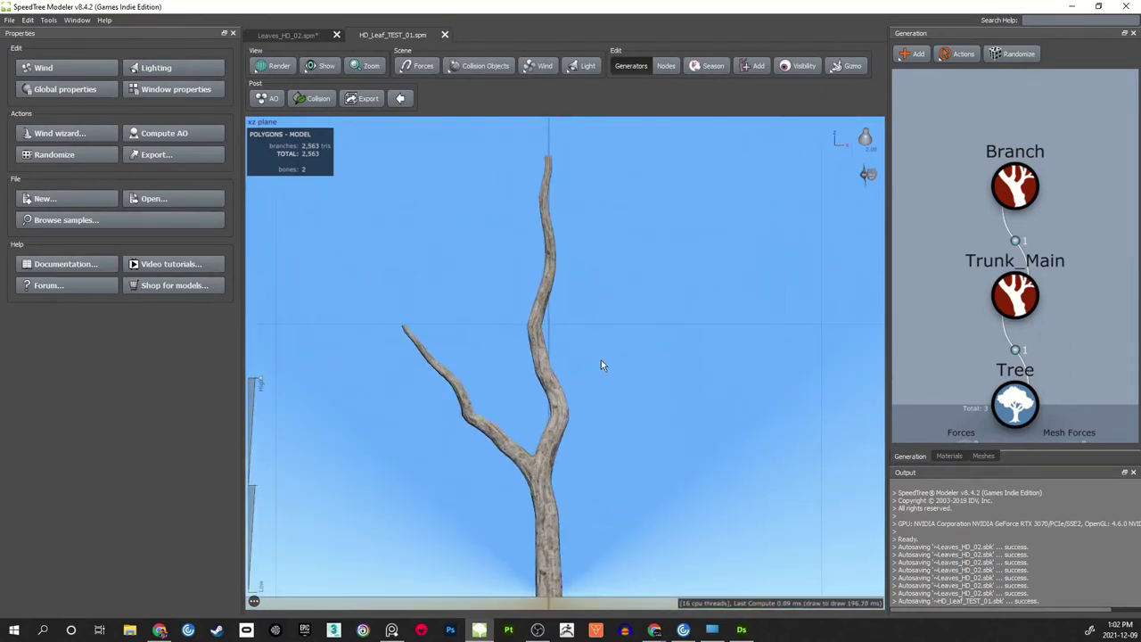
scroll(601, 364, down, 3)
scroll(580, 331, up, 3)
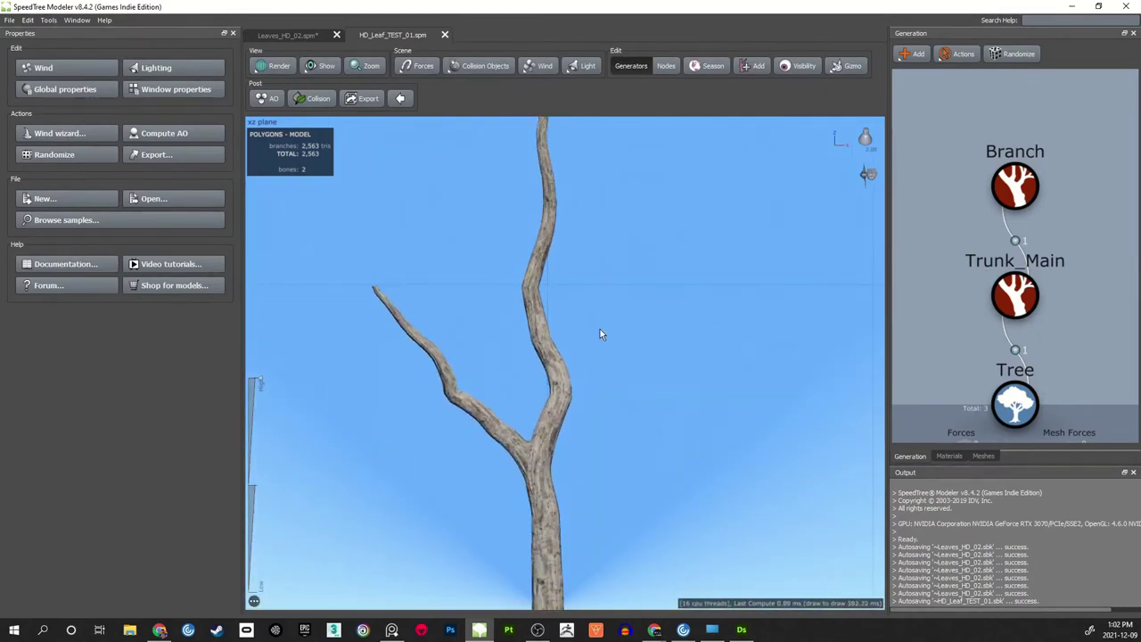
middle_drag(600, 328, 600, 352)
click(508, 457)
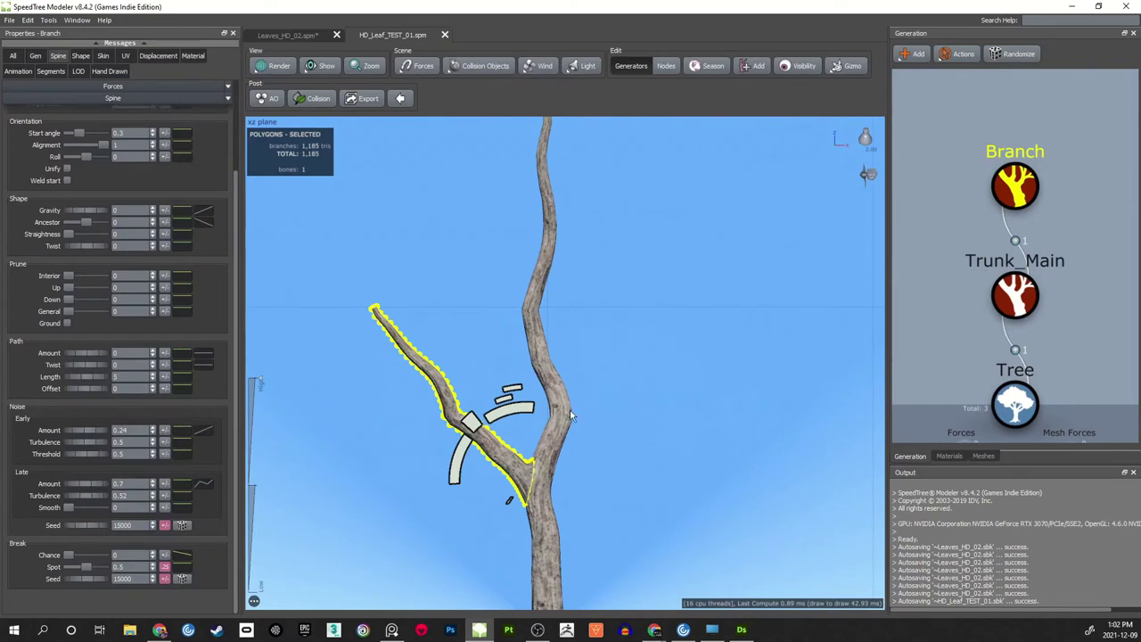
click(601, 361)
drag(600, 362, 565, 426)
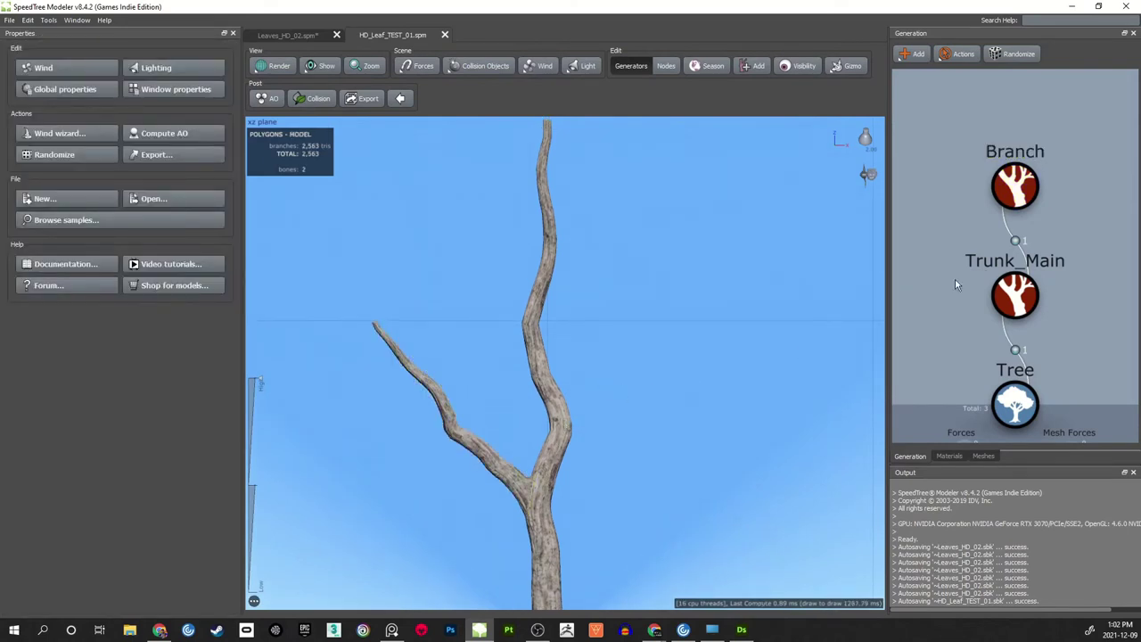
- Duplicate the Branch generator and connect the copy to the Trunk_Main generator
click(1005, 189)
scroll(1013, 229, down, 2)
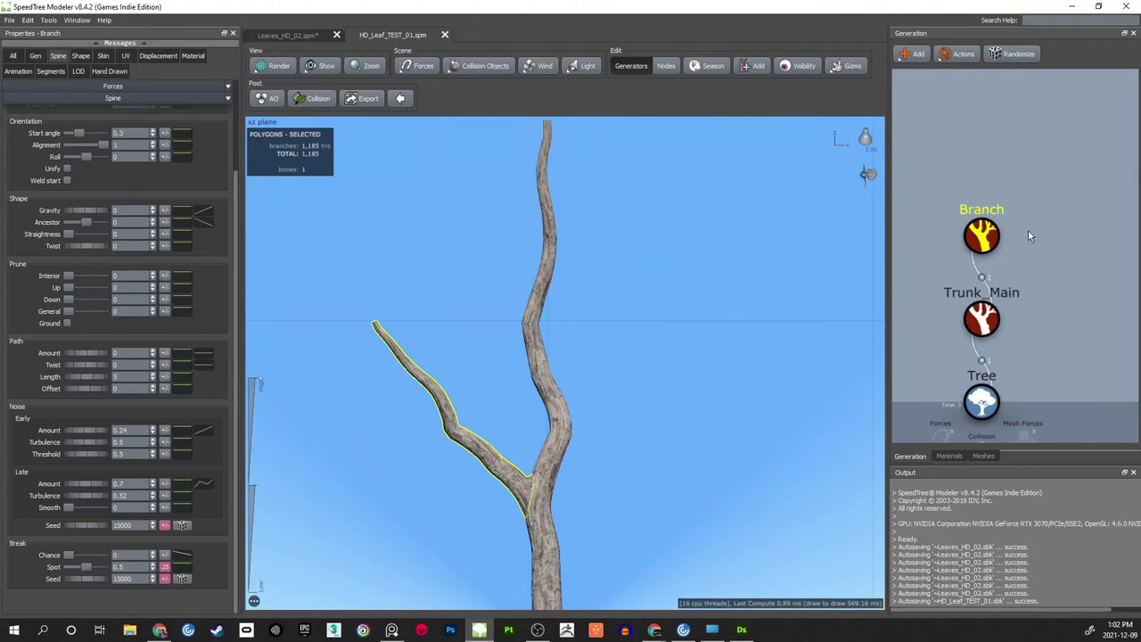
key(ctrl+v)
click(1056, 219)
click(1035, 238)
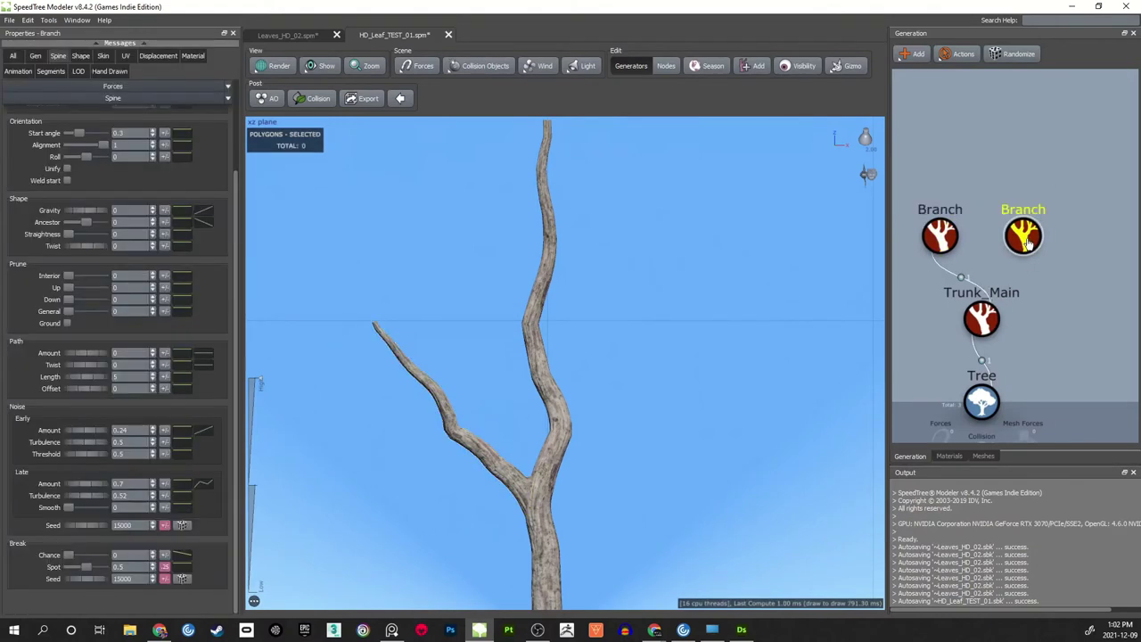
drag(1026, 237, 986, 316)
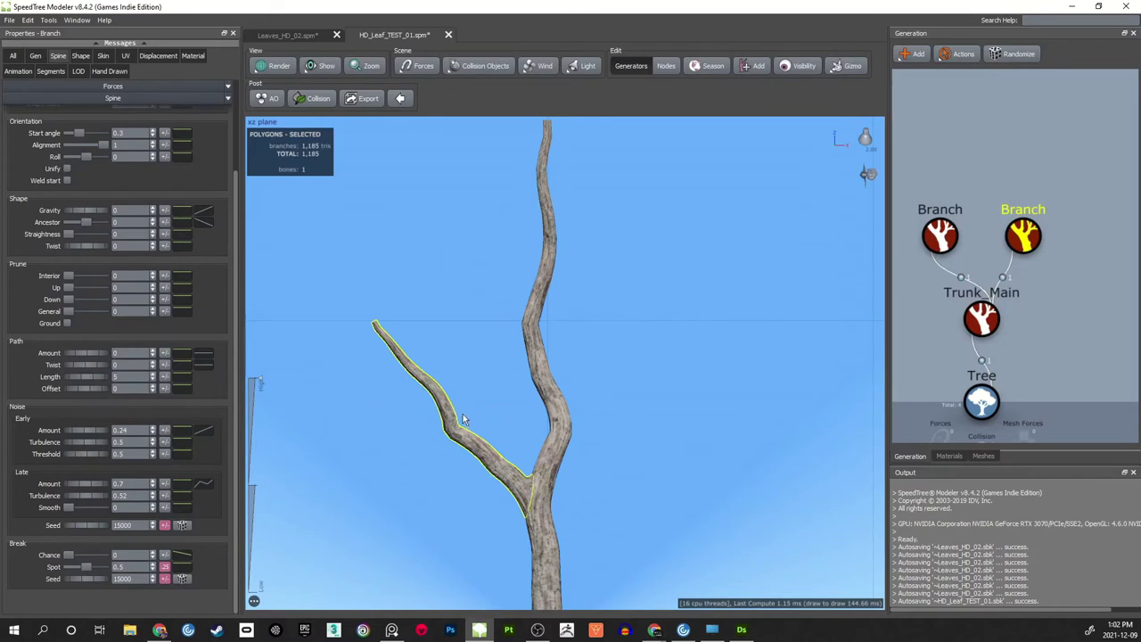
- Set the copied branch's generation roll to 0.44 and its first boundary to -0.26, placing it on the trunk's opposite side
click(36, 55)
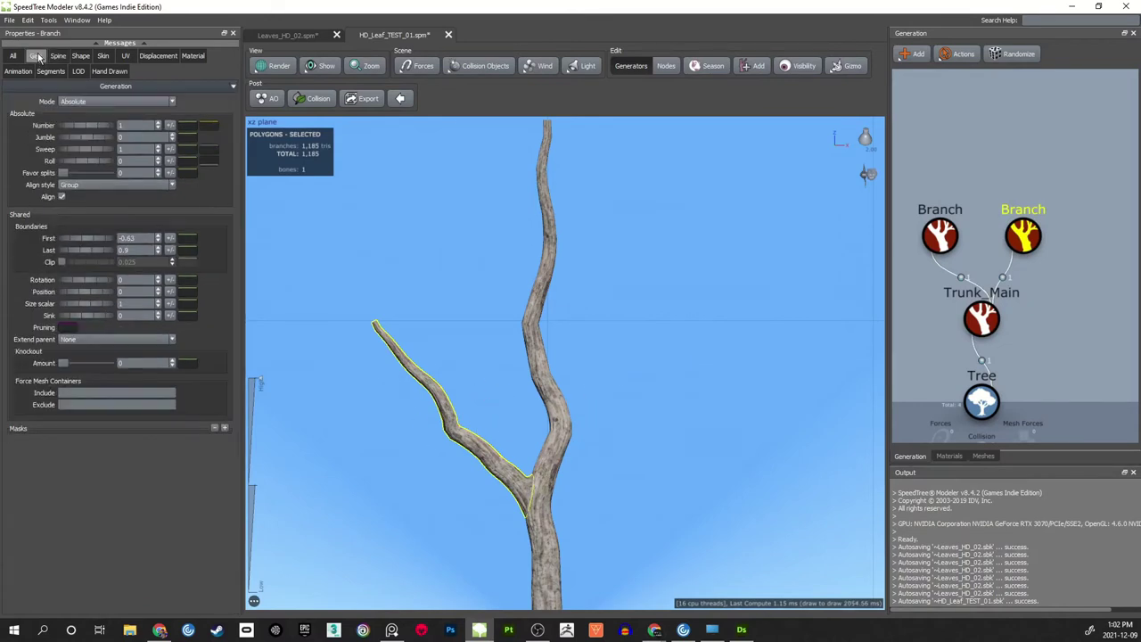
drag(69, 160, 95, 150)
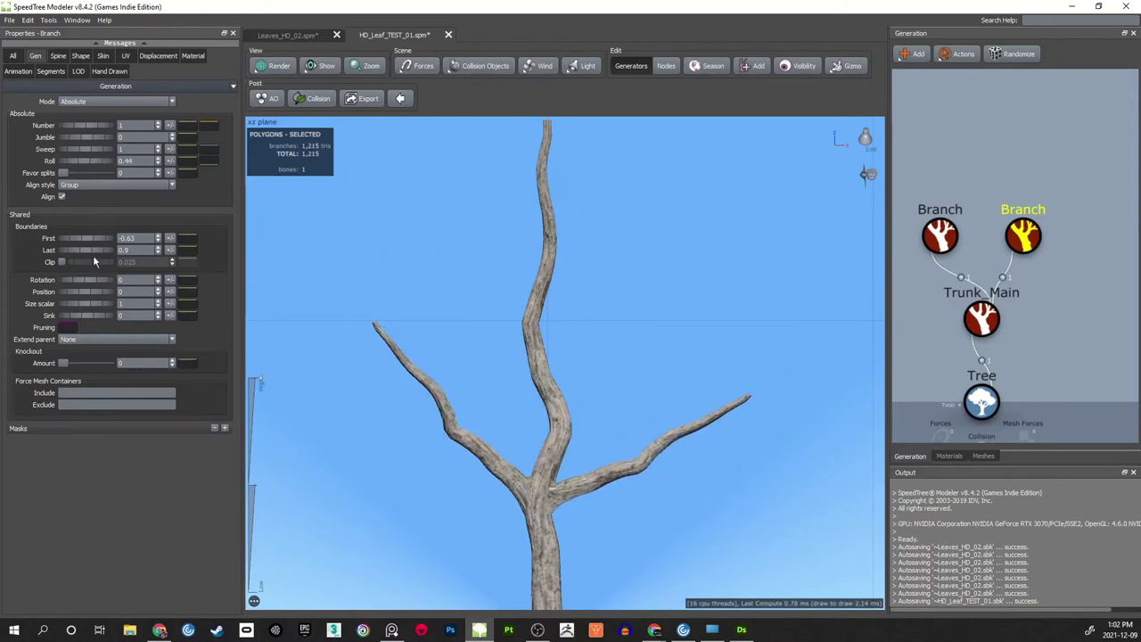
drag(77, 242, 98, 235)
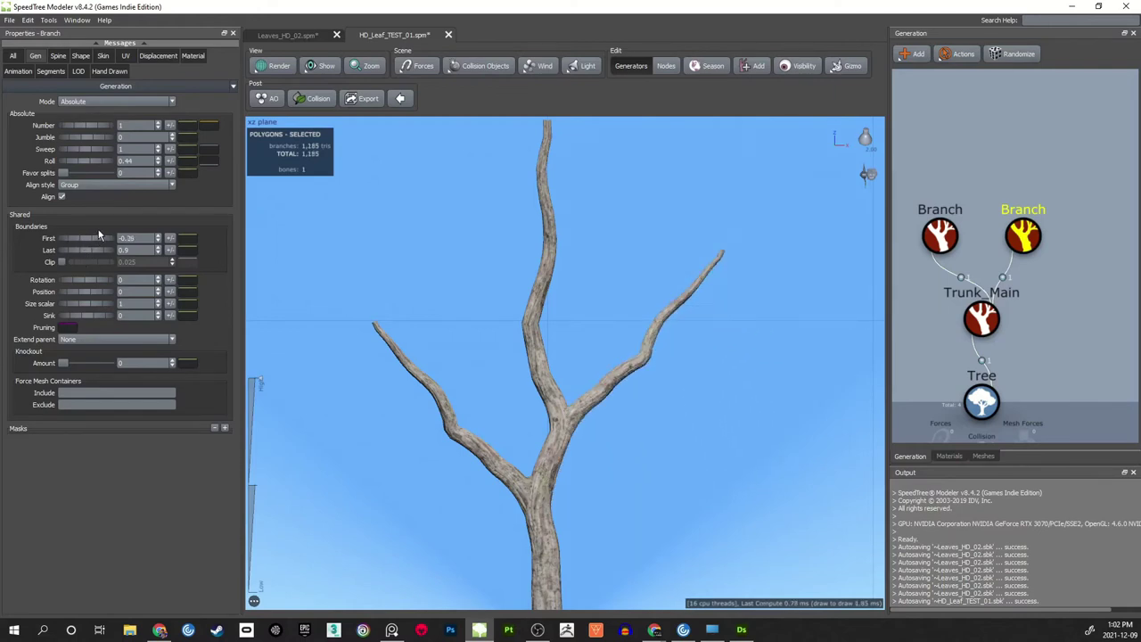
scroll(586, 381, up, 8)
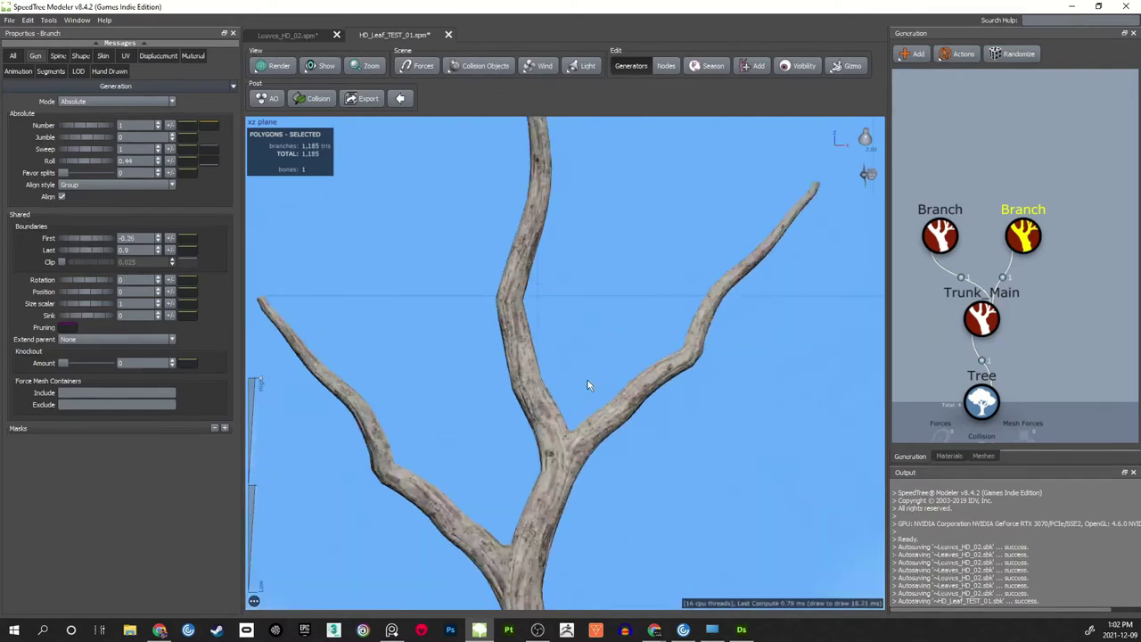
scroll(571, 318, down, 10)
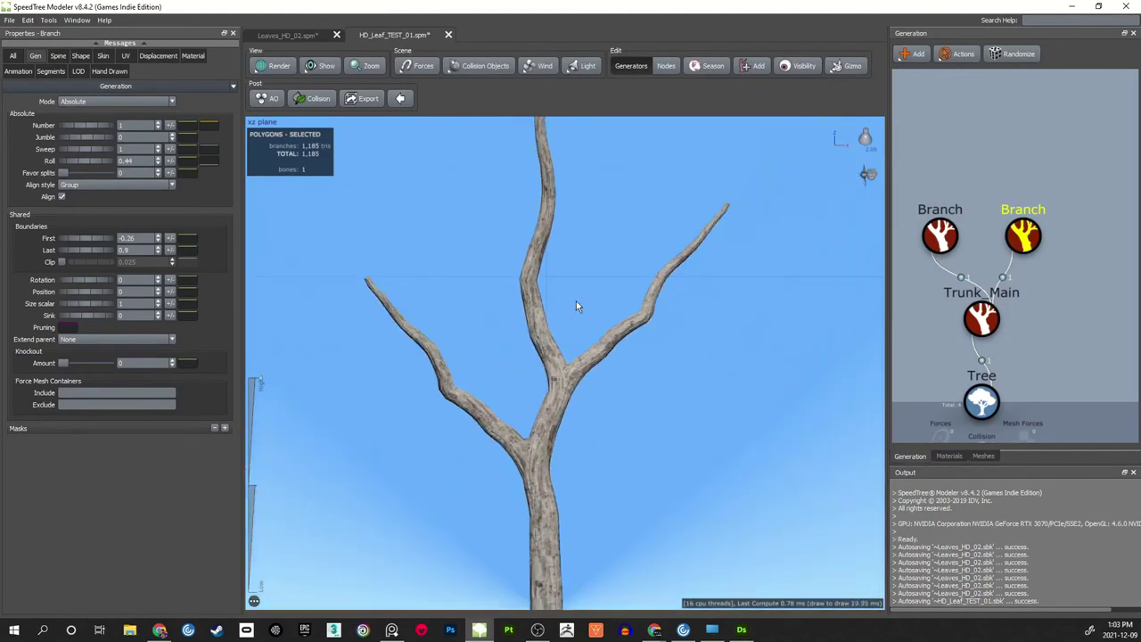
click(596, 345)
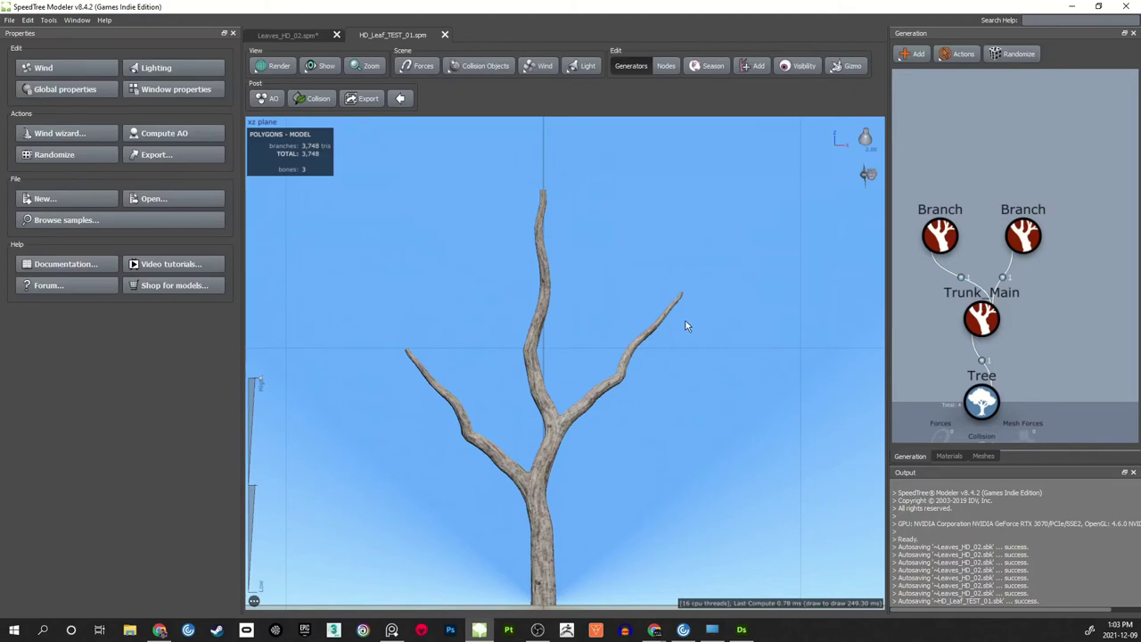
middle_drag(663, 326, 671, 324)
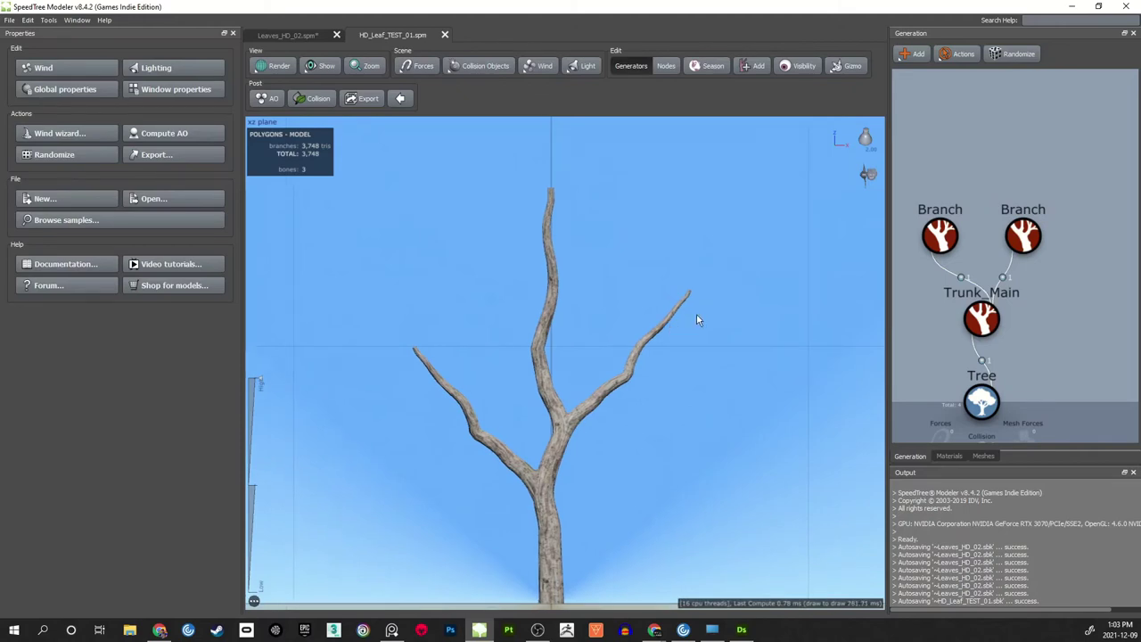
- Capture the viewport as a screenshot and outline four foliage masses in red around the existing and imagined upper branches
key(Print)
drag(230, 104, 881, 603)
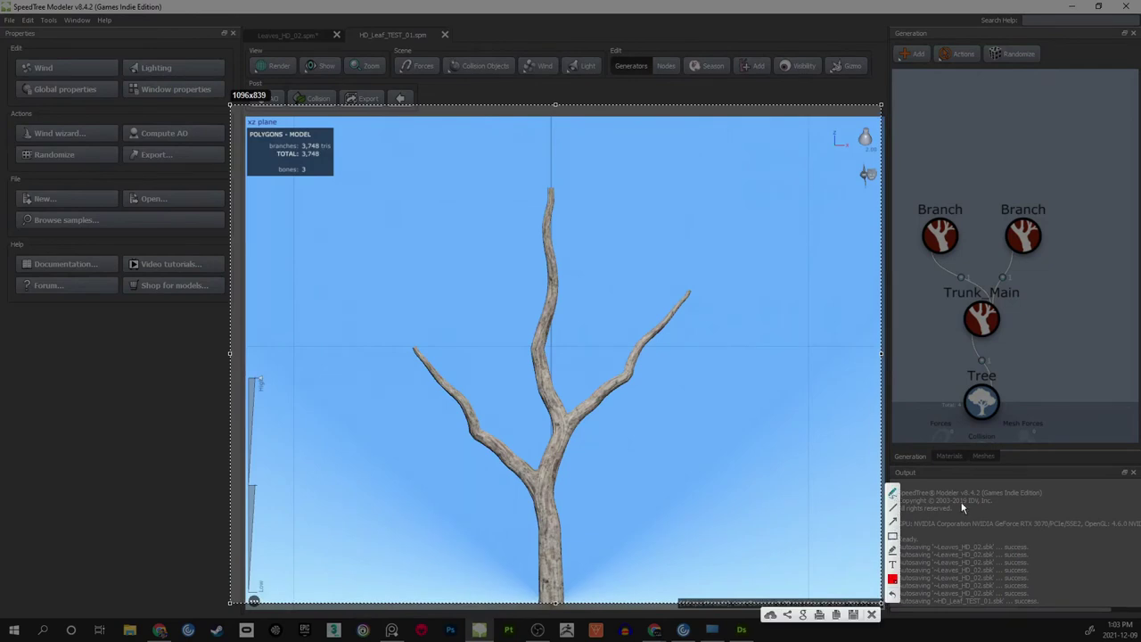
mouse_move(528, 446)
mouse_down()
mouse_move(493, 363)
mouse_move(359, 294)
mouse_up()
mouse_move(279, 352)
mouse_down()
mouse_move(334, 512)
mouse_move(501, 469)
mouse_move(526, 448)
mouse_up()
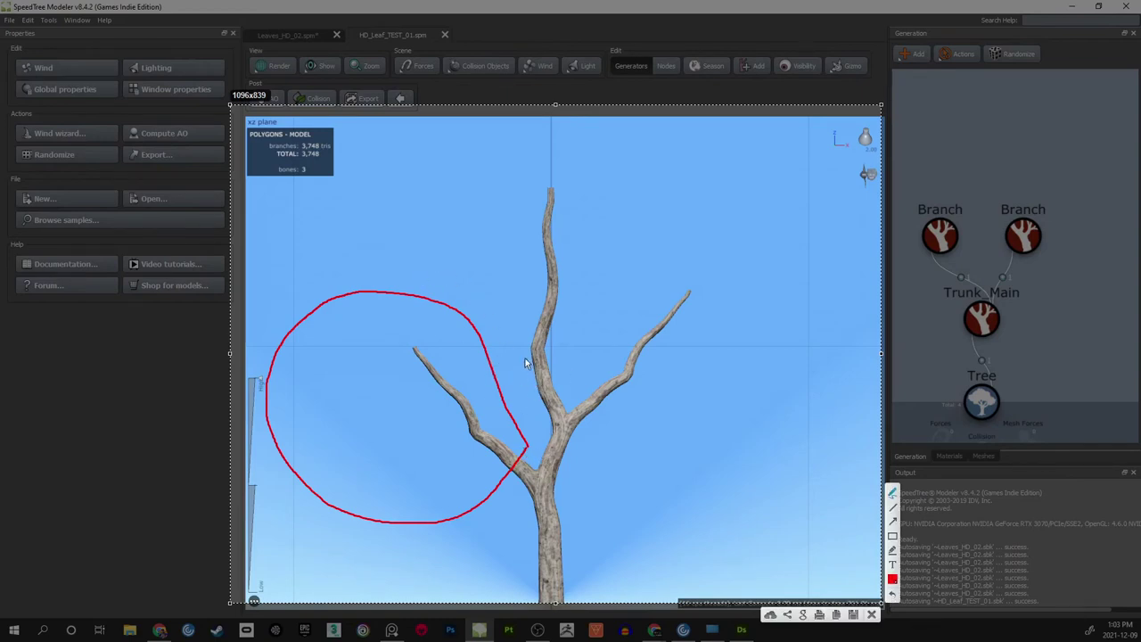
drag(532, 349, 448, 208)
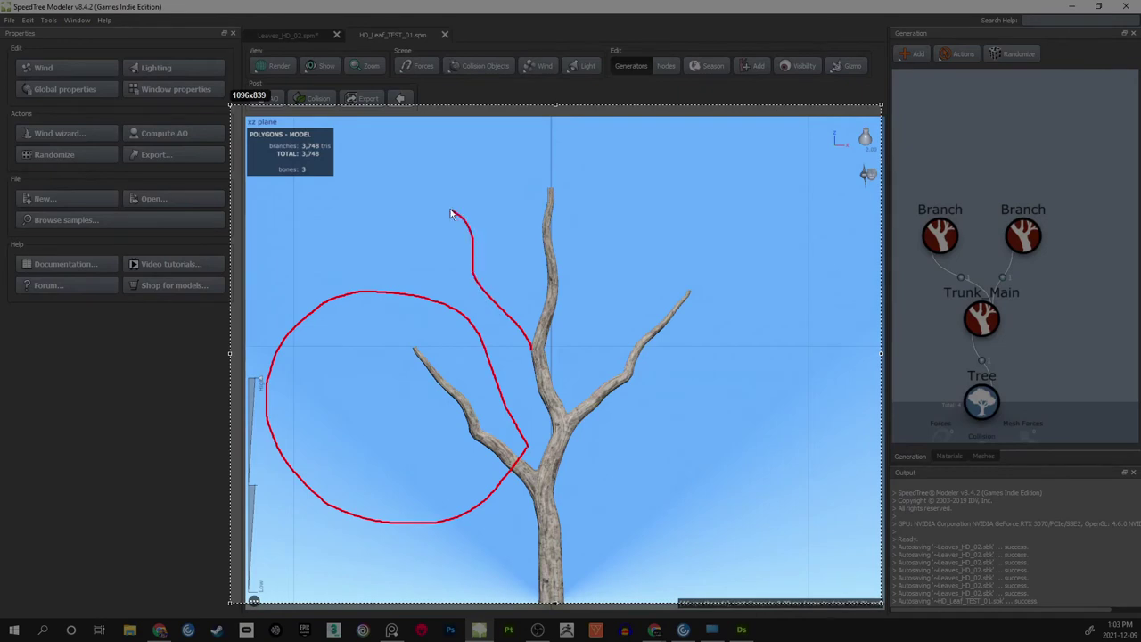
mouse_move(532, 350)
mouse_down()
mouse_move(504, 347)
mouse_move(402, 272)
mouse_move(421, 168)
mouse_move(533, 186)
mouse_move(535, 351)
mouse_up()
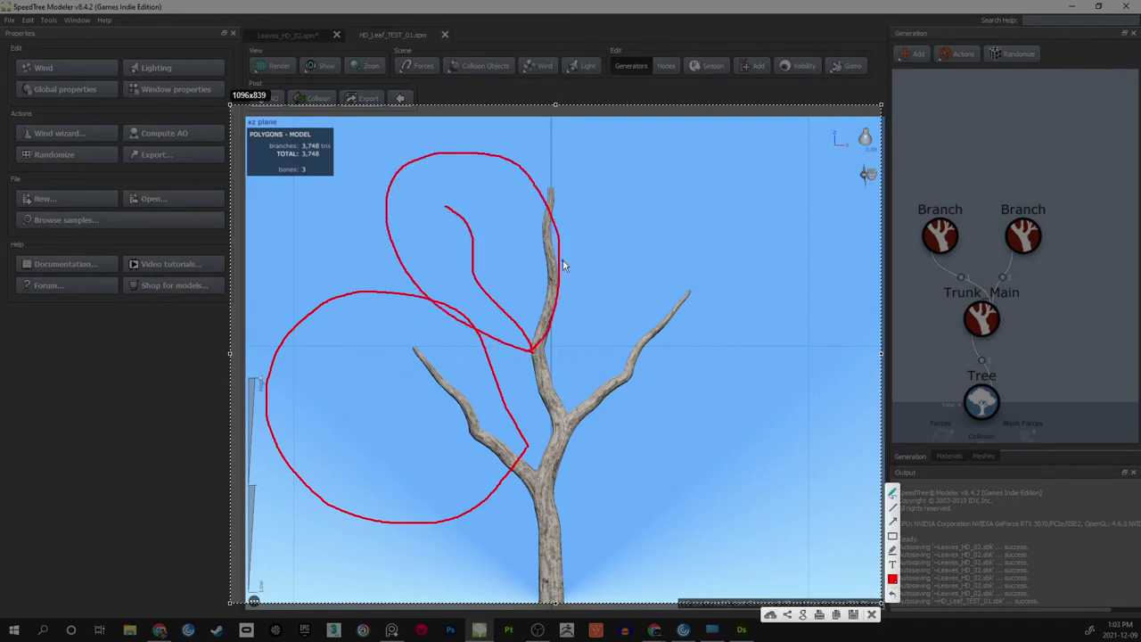
mouse_move(559, 271)
mouse_down()
mouse_move(603, 209)
mouse_move(604, 181)
mouse_up()
mouse_move(571, 250)
mouse_down()
mouse_move(570, 237)
mouse_move(665, 171)
mouse_move(559, 260)
mouse_up()
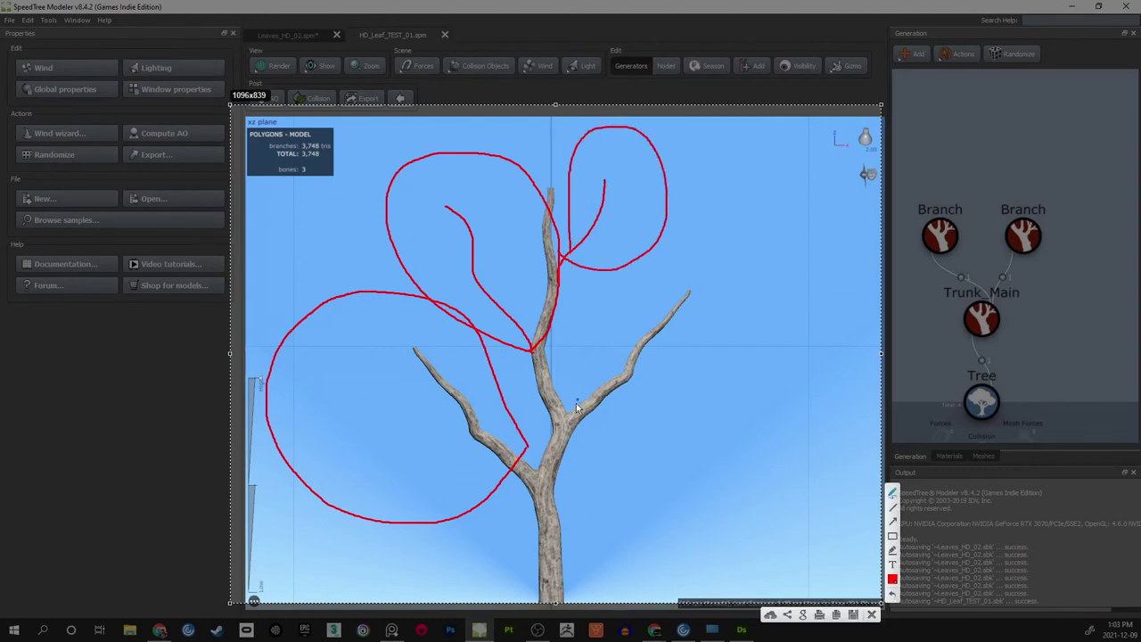
mouse_move(578, 416)
mouse_down()
mouse_move(612, 294)
mouse_move(739, 252)
mouse_move(659, 433)
mouse_move(571, 416)
mouse_up()
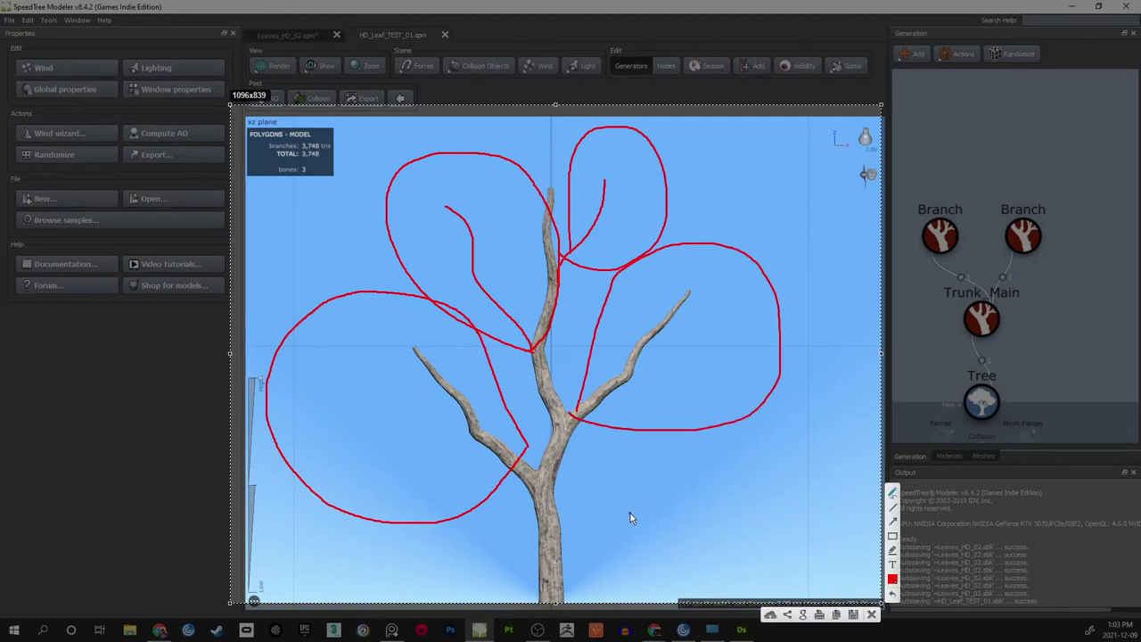
- Sketch a forked lower branch on the trunk and a side twig on the left branch, and discard the annotated screenshot
mouse_move(560, 553)
mouse_down()
mouse_move(615, 506)
mouse_move(632, 461)
mouse_up()
drag(621, 505, 700, 490)
drag(470, 433, 372, 481)
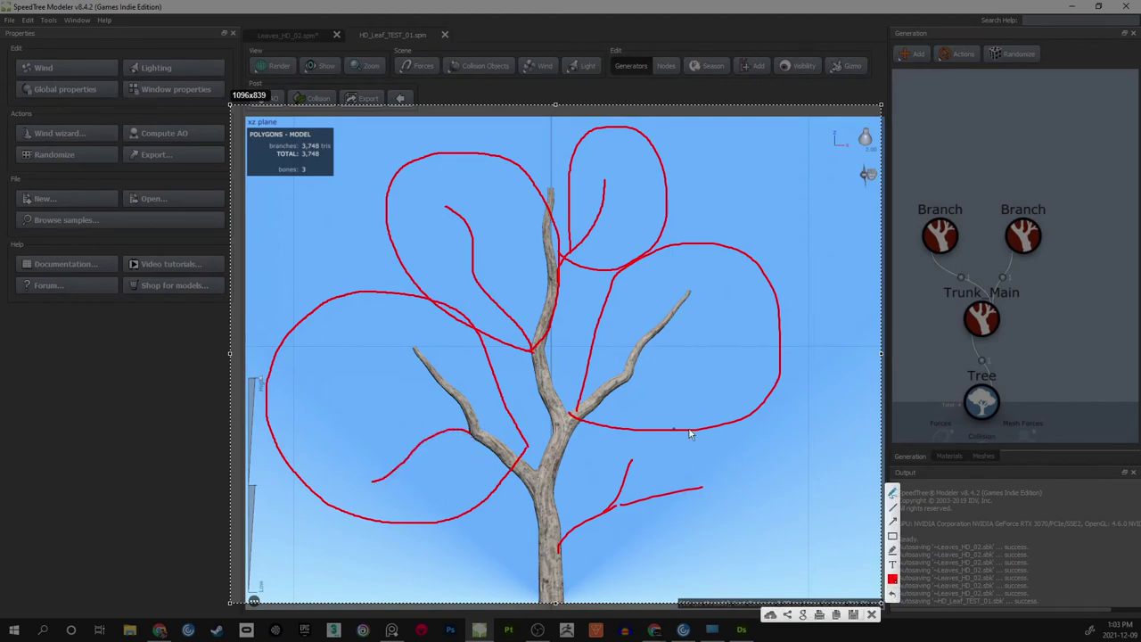
click(872, 615)
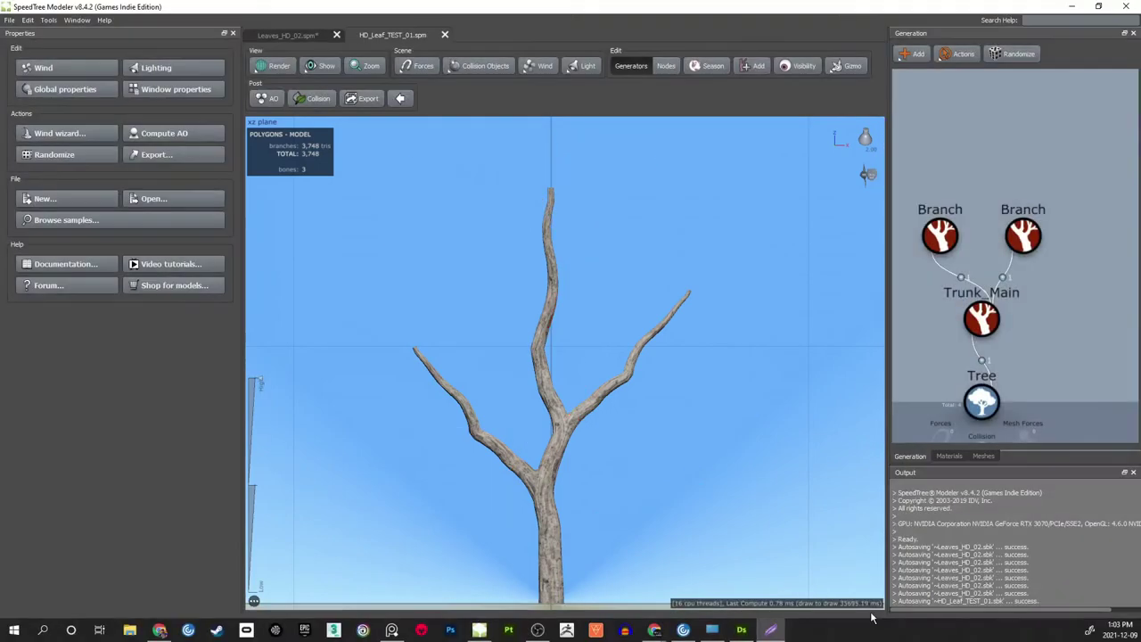
- Select the upper right branch and set its late noise amount to 0.54
scroll(632, 312, up, 3)
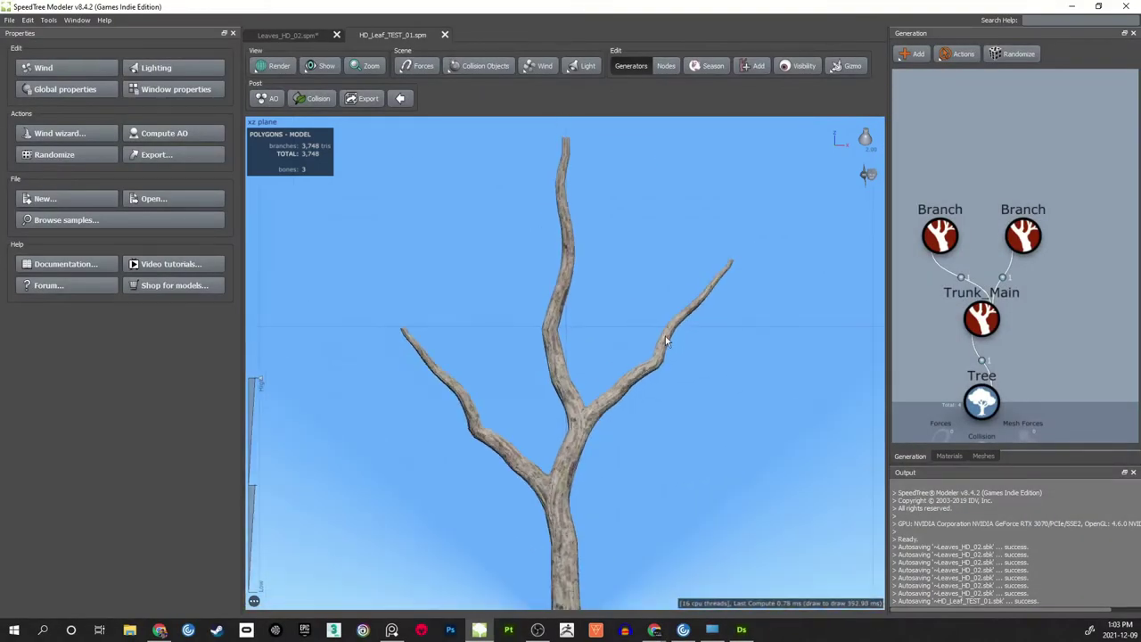
click(666, 339)
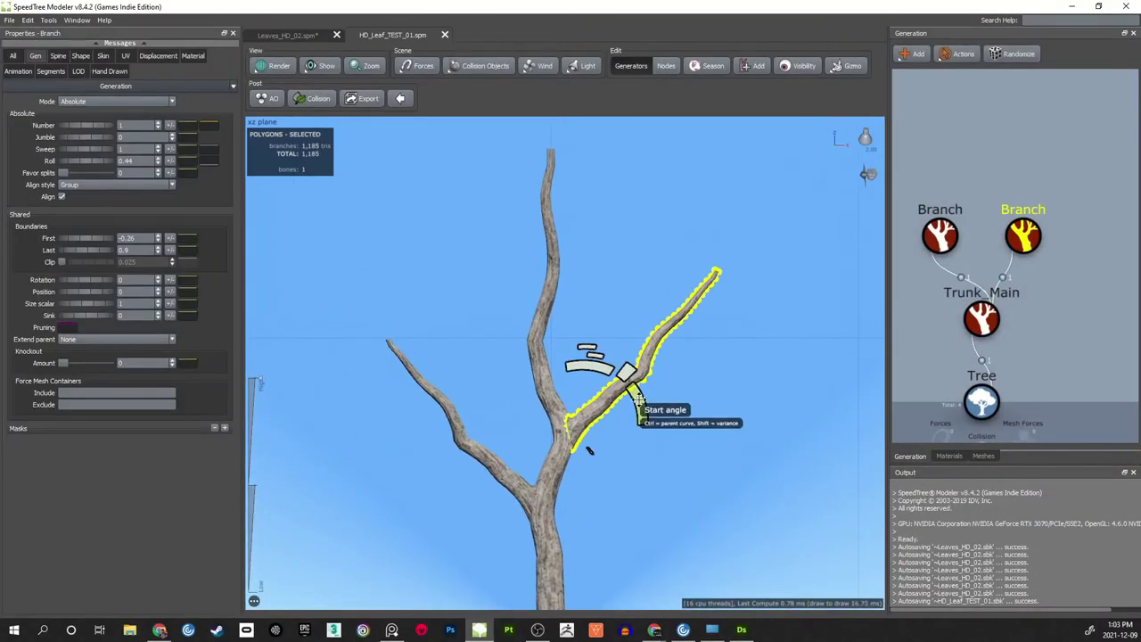
middle_drag(700, 388, 708, 354)
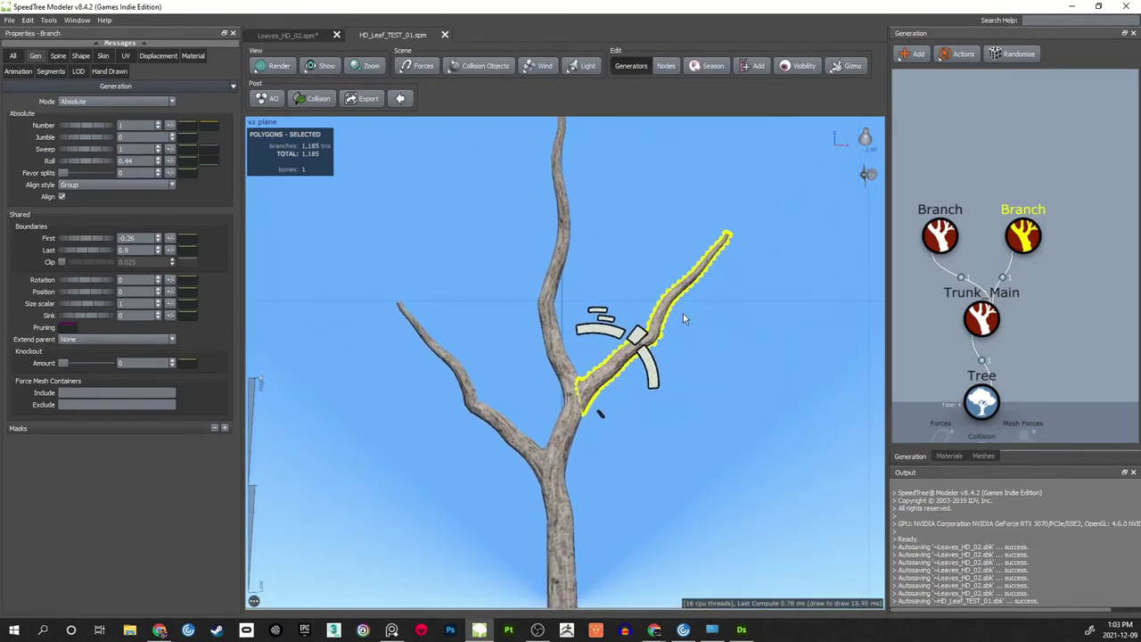
click(503, 389)
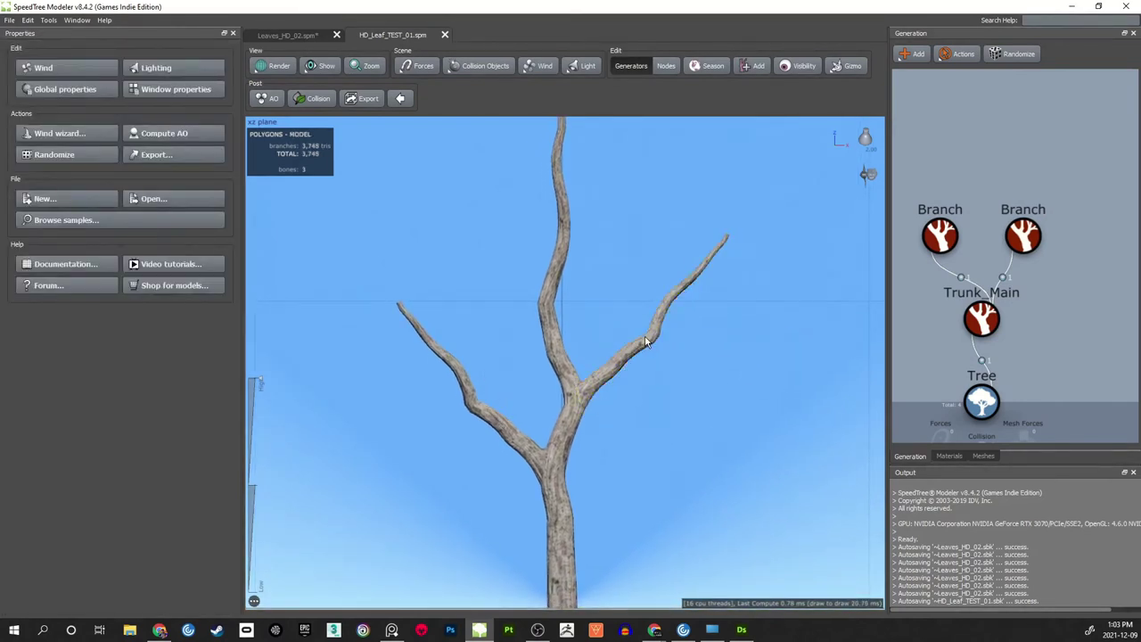
click(649, 342)
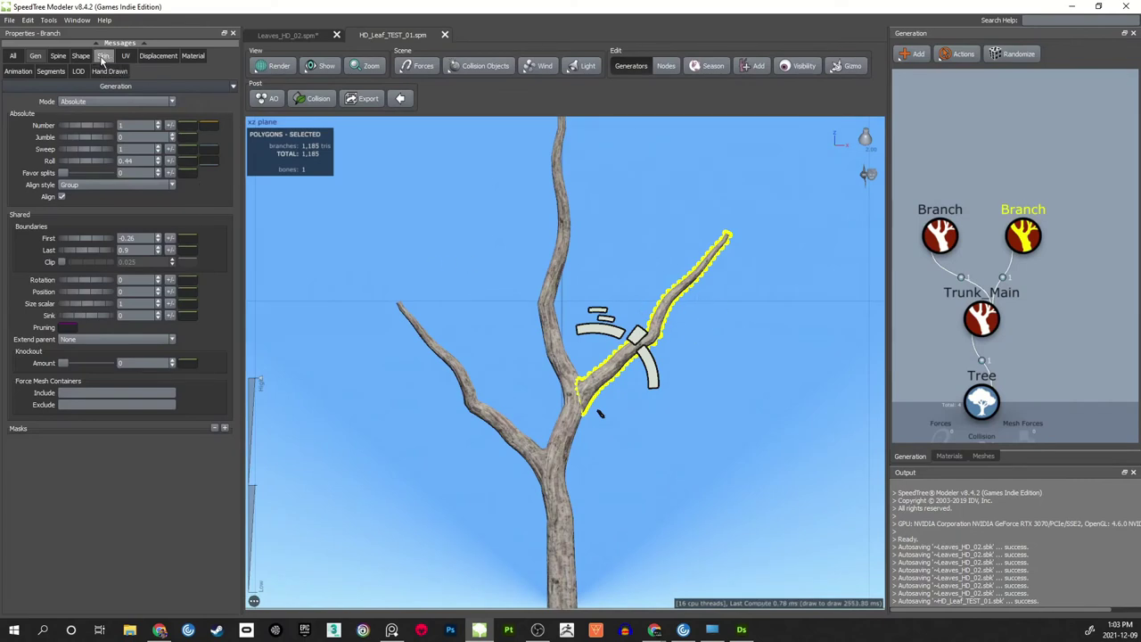
click(58, 55)
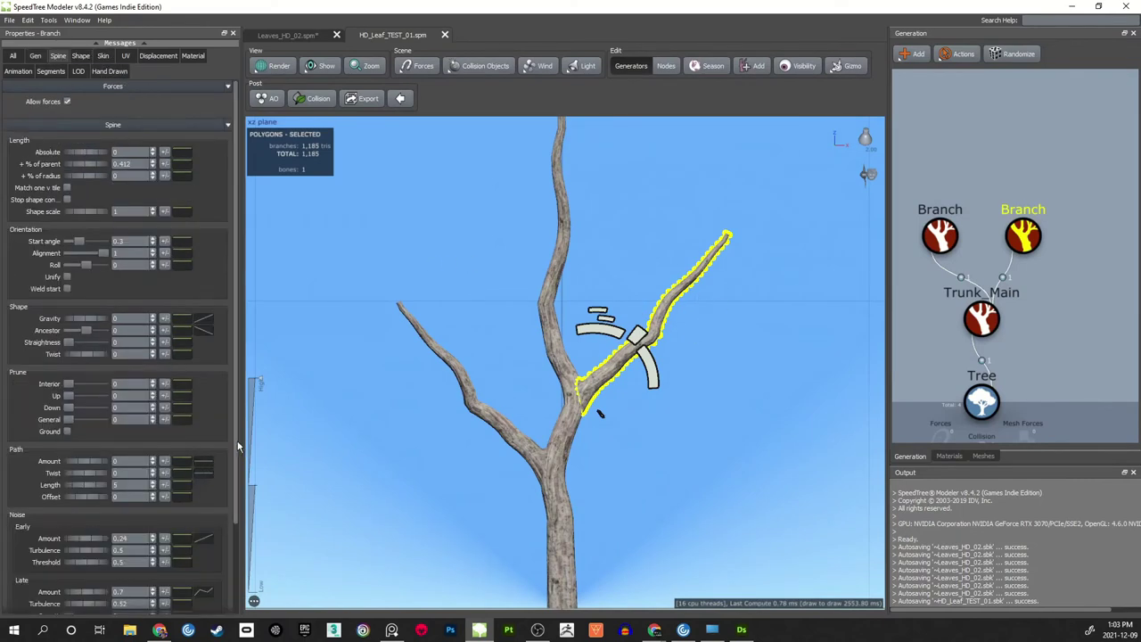
scroll(238, 445, down, 3)
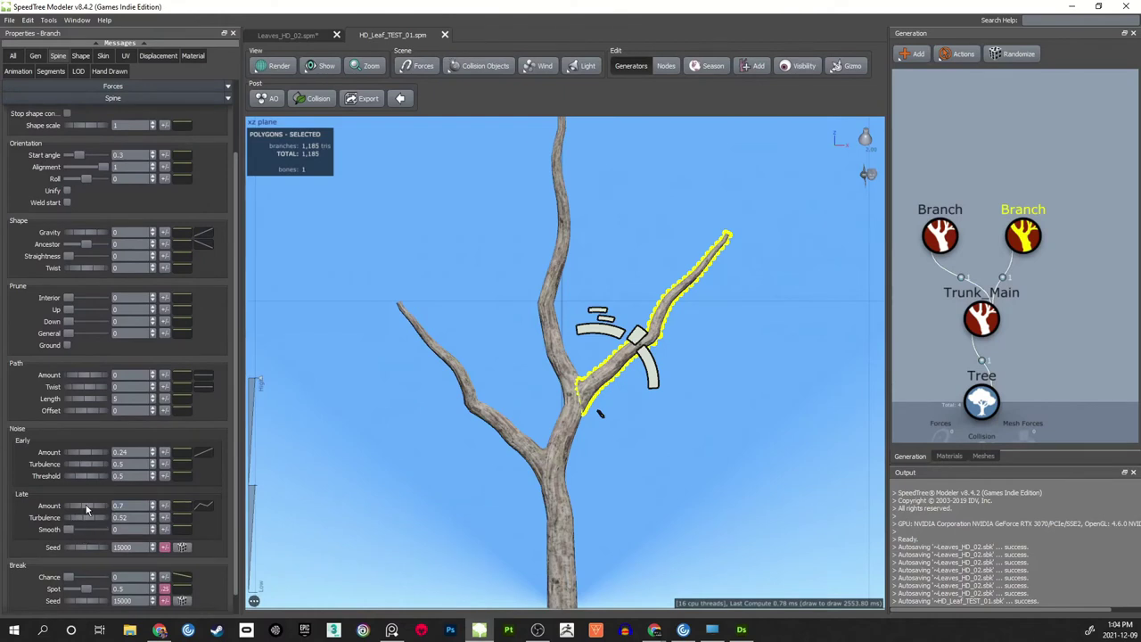
mouse_move(80, 504)
mouse_down()
mouse_move(89, 499)
mouse_move(73, 506)
mouse_up()
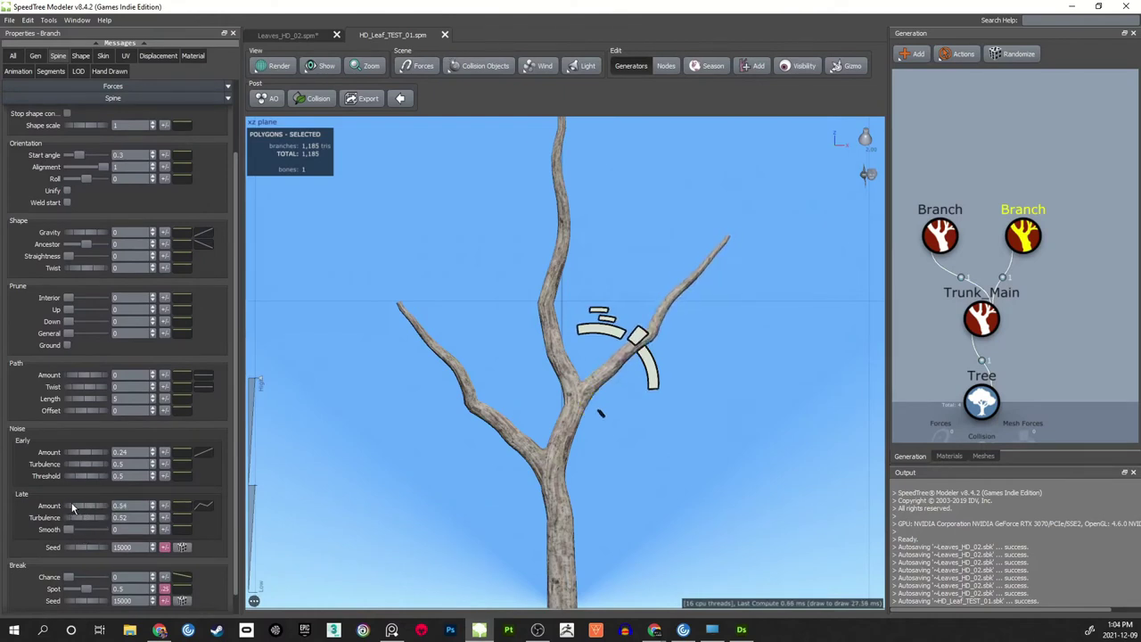
- Reshape the late noise amount profile curve with a peak at X 0.758, Y 0.726 and its end point at Y 0.321
click(208, 507)
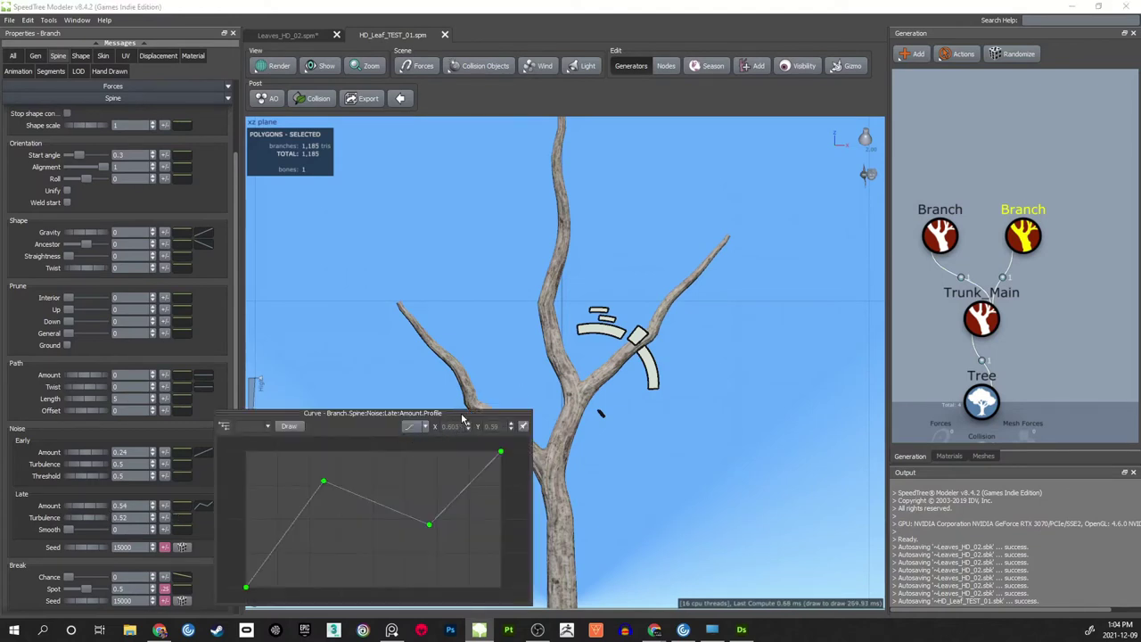
drag(462, 417, 1032, 323)
drag(1002, 432, 1000, 376)
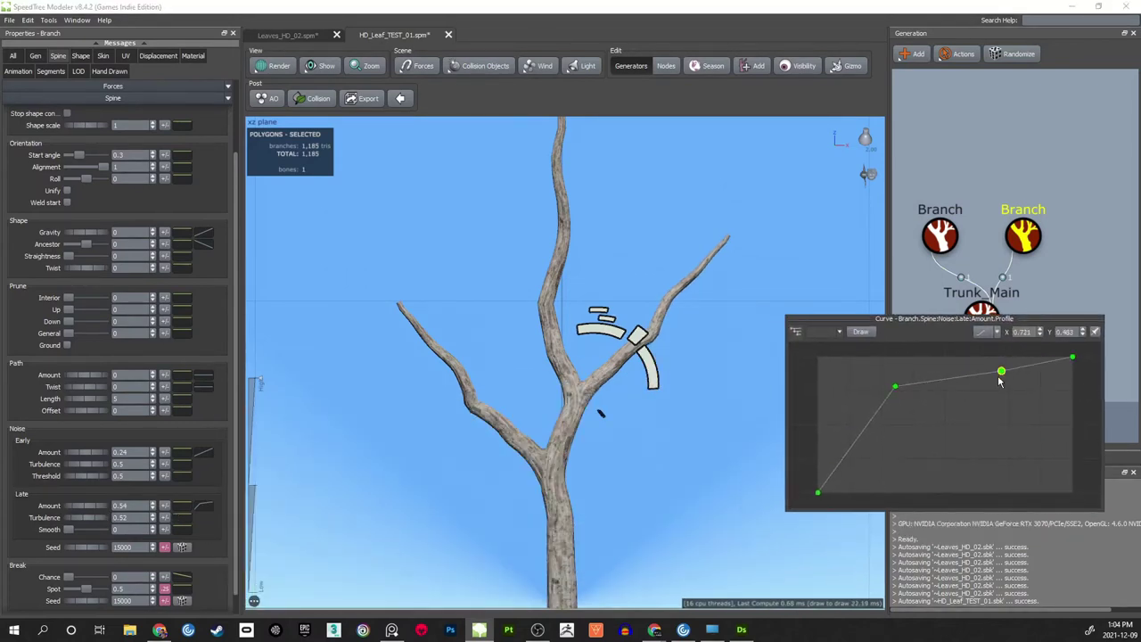
drag(899, 388, 937, 384)
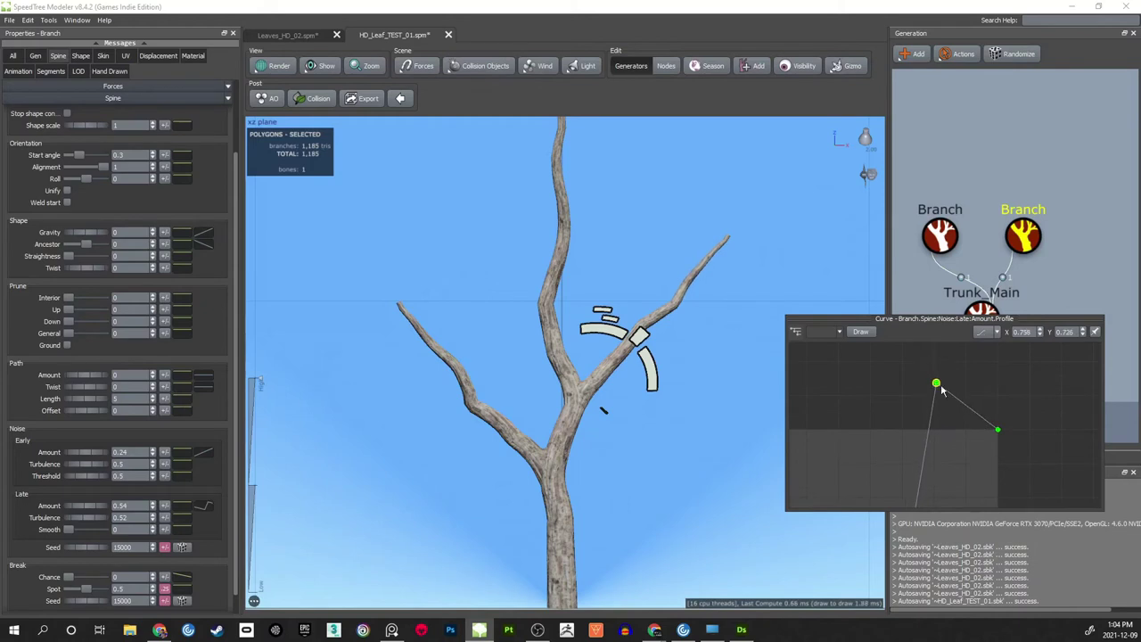
drag(986, 429, 998, 484)
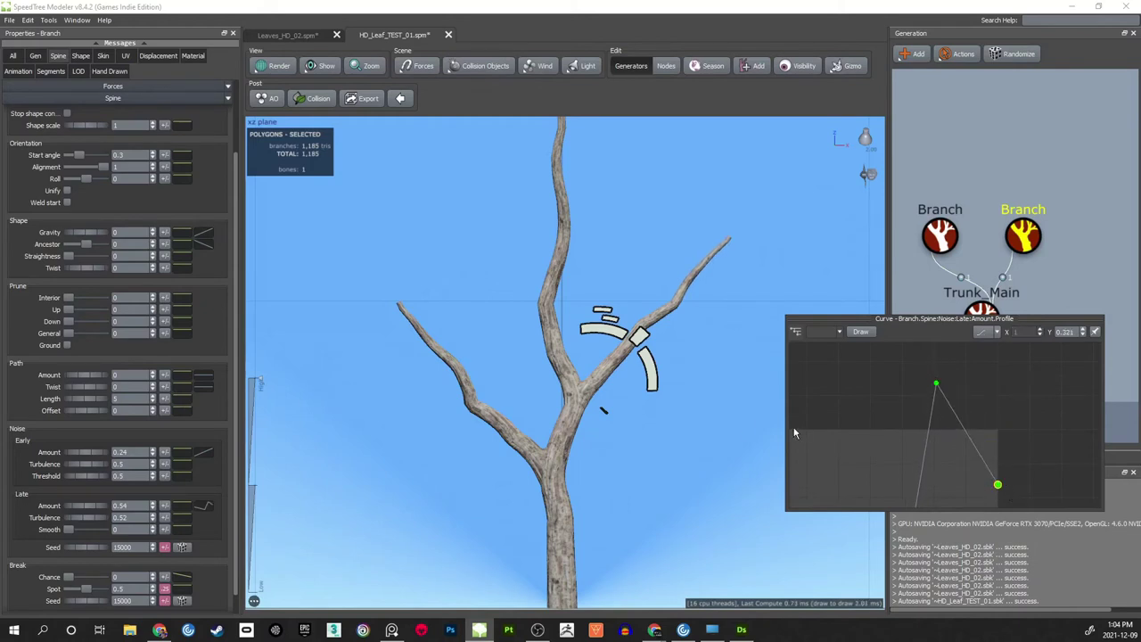
click(721, 399)
- Tilt the right branch further outward by setting its start angle to 0.378
click(670, 310)
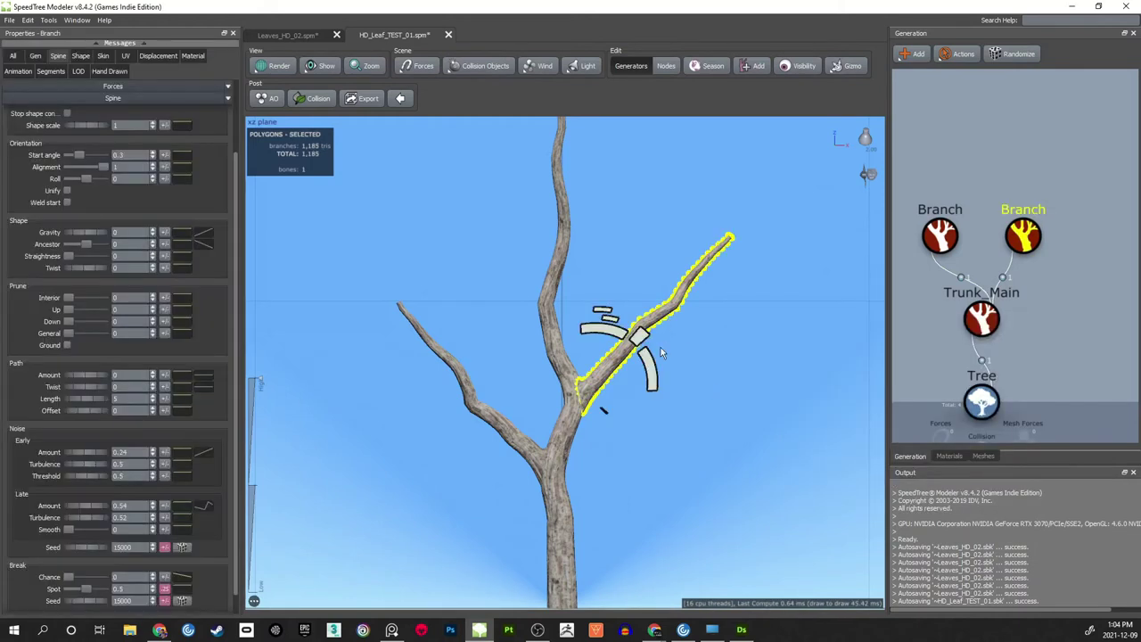
drag(648, 358, 655, 377)
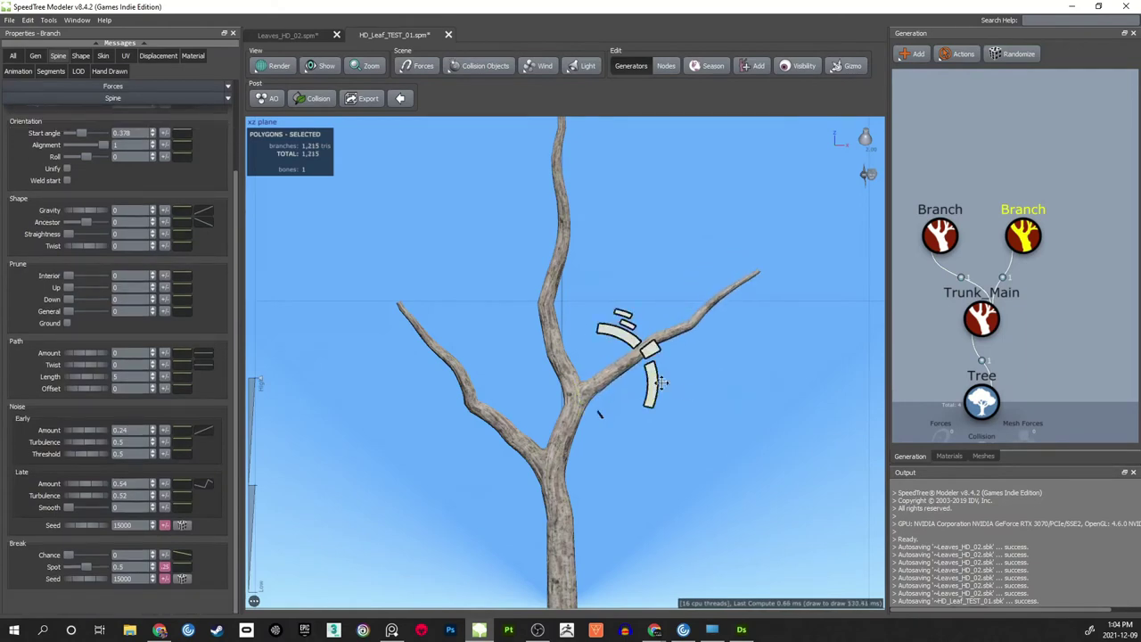
click(687, 383)
scroll(687, 383, down, 2)
scroll(650, 377, up, 3)
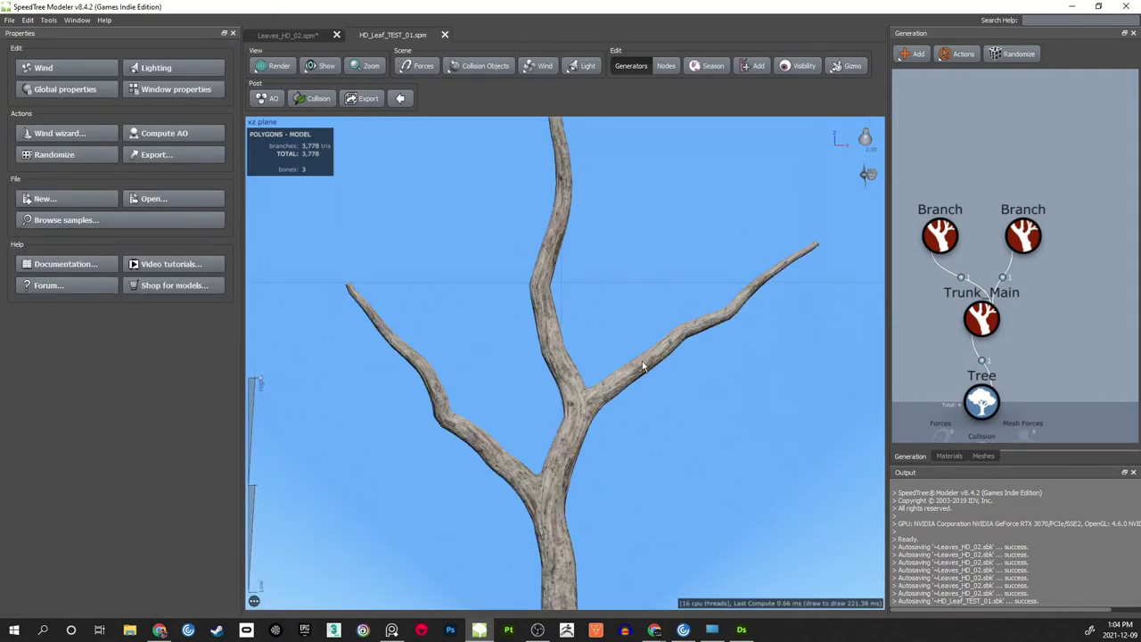
- Increase the right branch's late noise amount to about 0.78 and turbulence to about 0.65, and save the file
click(642, 366)
middle_drag(690, 392, 680, 388)
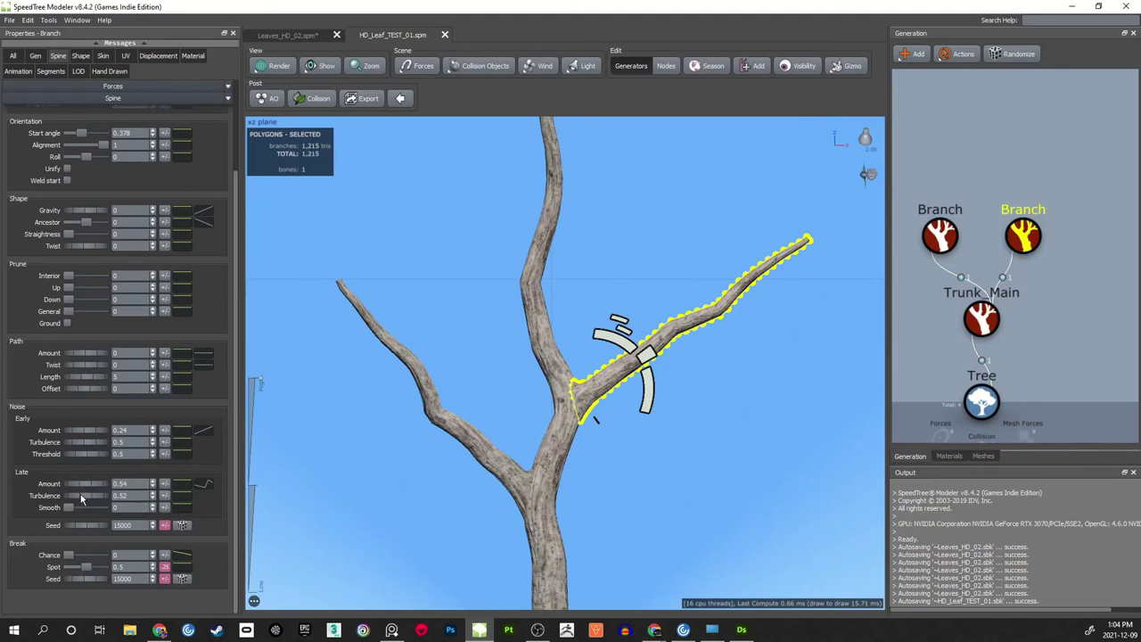
drag(81, 498, 101, 486)
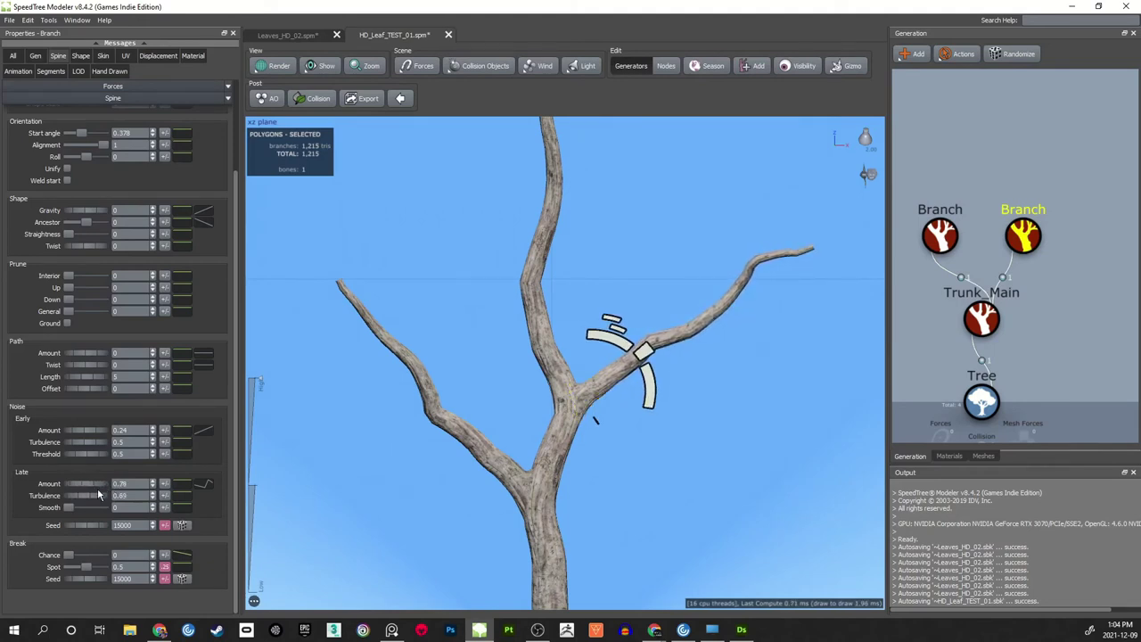
click(517, 479)
click(720, 392)
scroll(723, 390, down, 3)
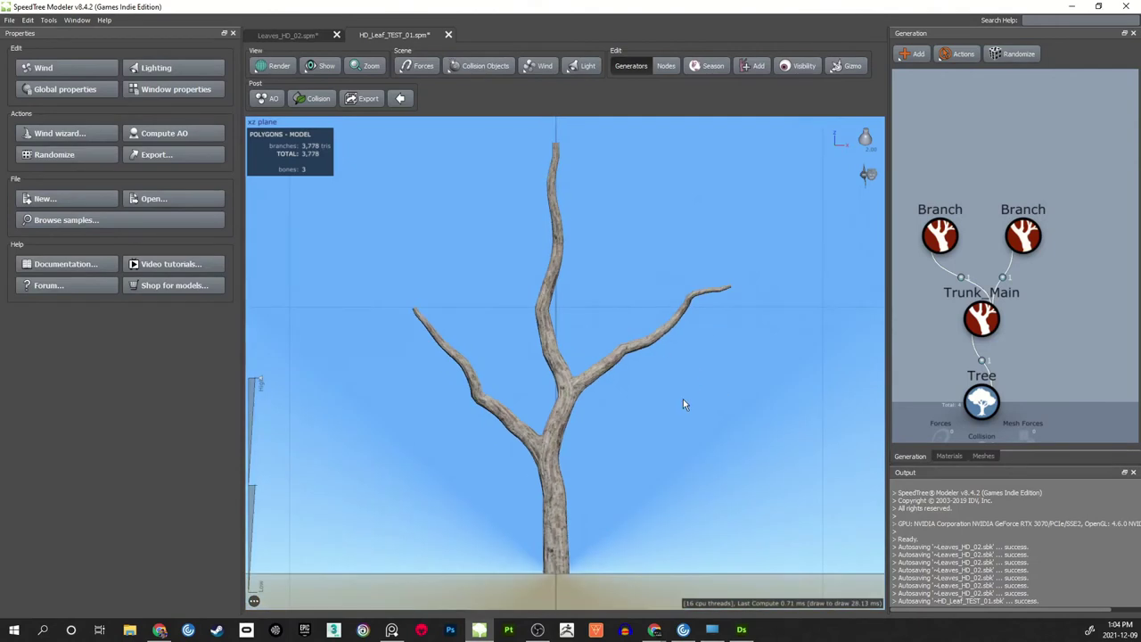
key(ctrl+s)
- Tilt the left branch further outward by setting its start angle to 0.377
scroll(644, 354, up, 4)
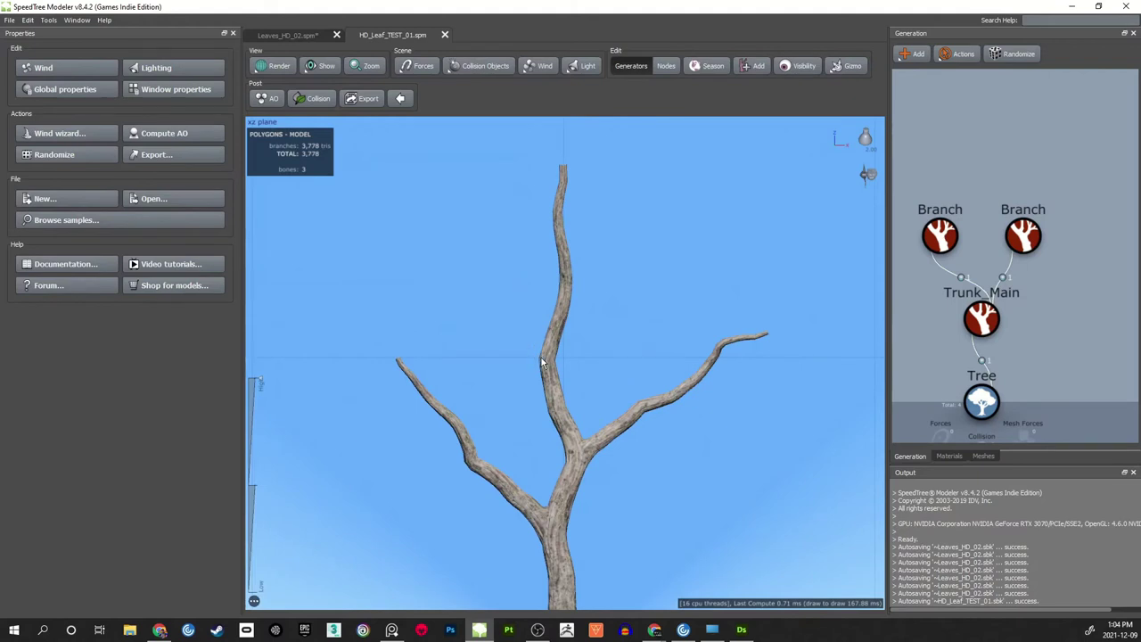
scroll(580, 392, down, 2)
middle_drag(537, 428, 550, 327)
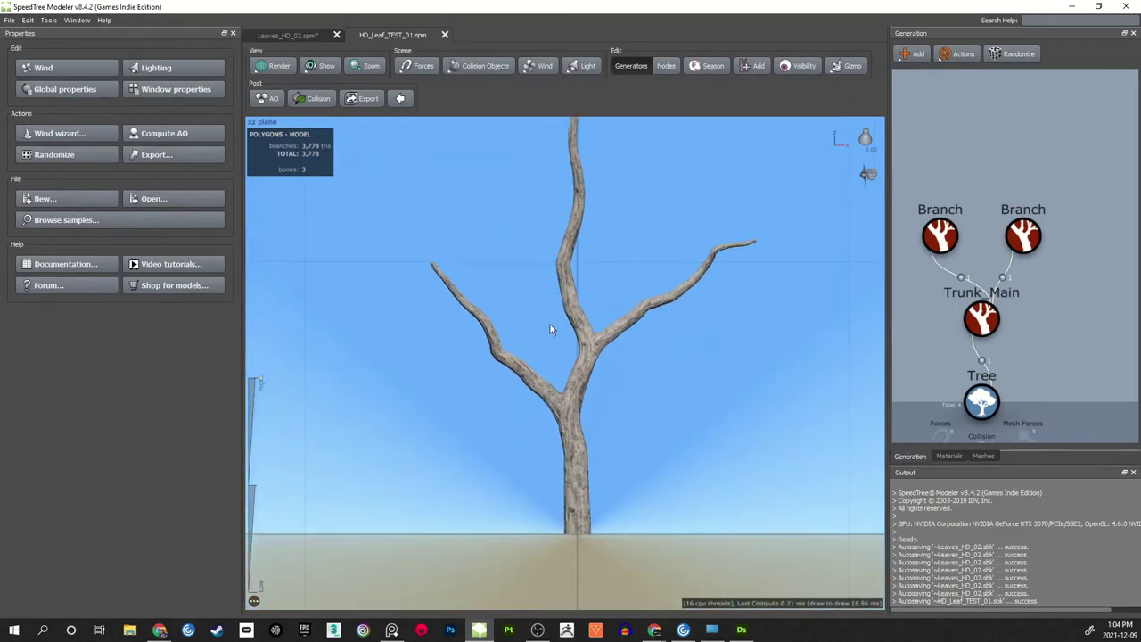
scroll(546, 375, up, 2)
click(547, 400)
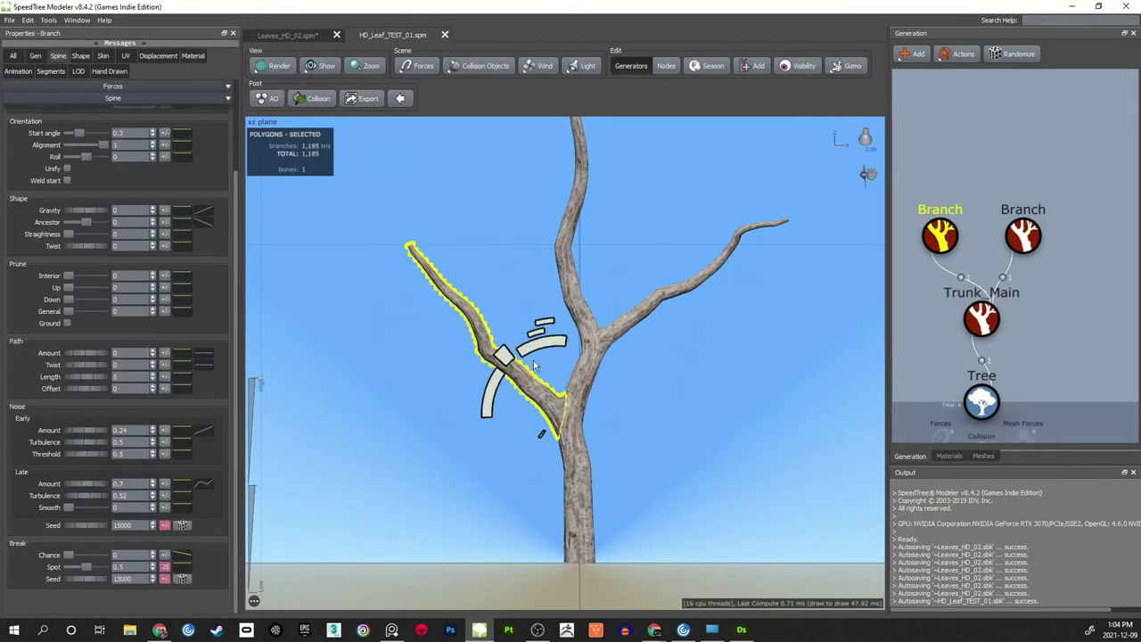
drag(531, 344, 500, 321)
click(500, 320)
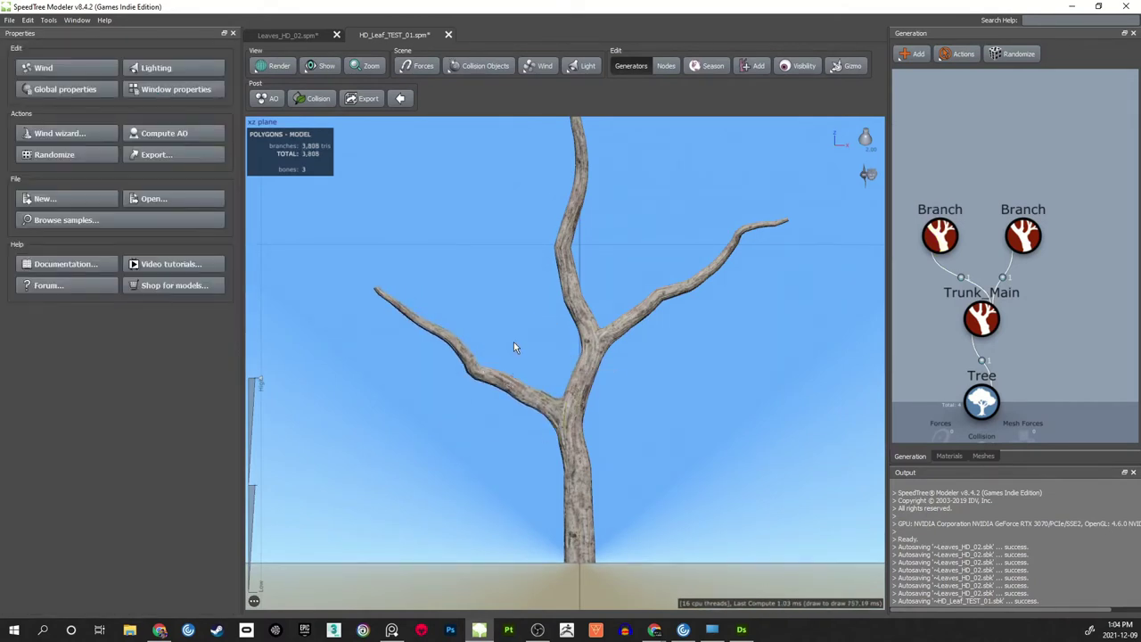
- Set the left branch's gravity to 0.05 so that its outer part droops downward
click(540, 393)
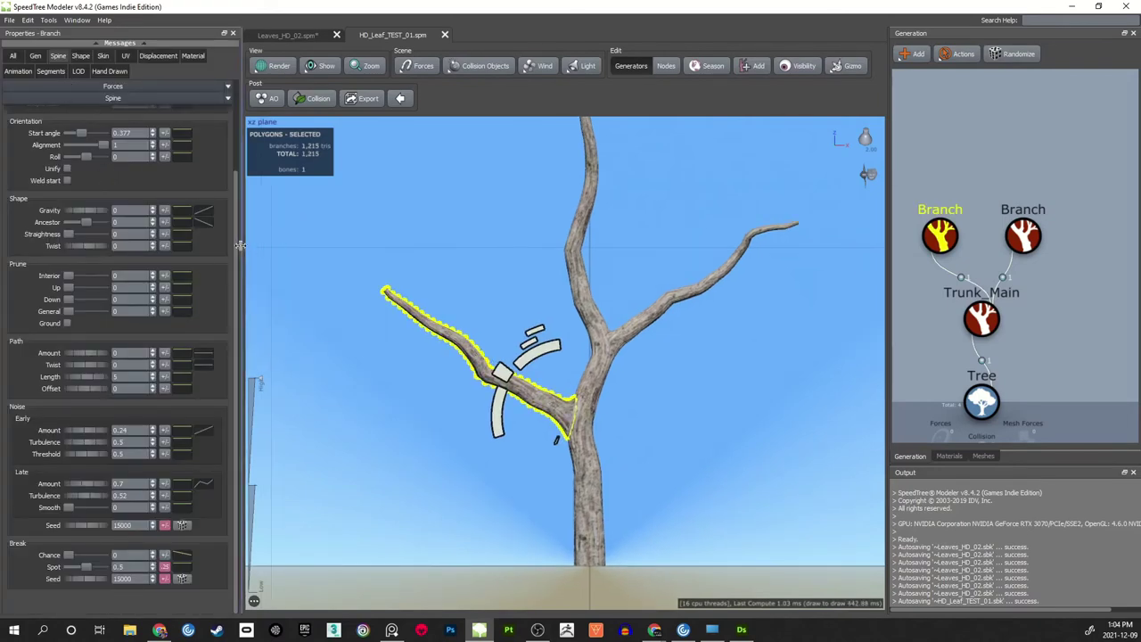
drag(236, 252, 236, 172)
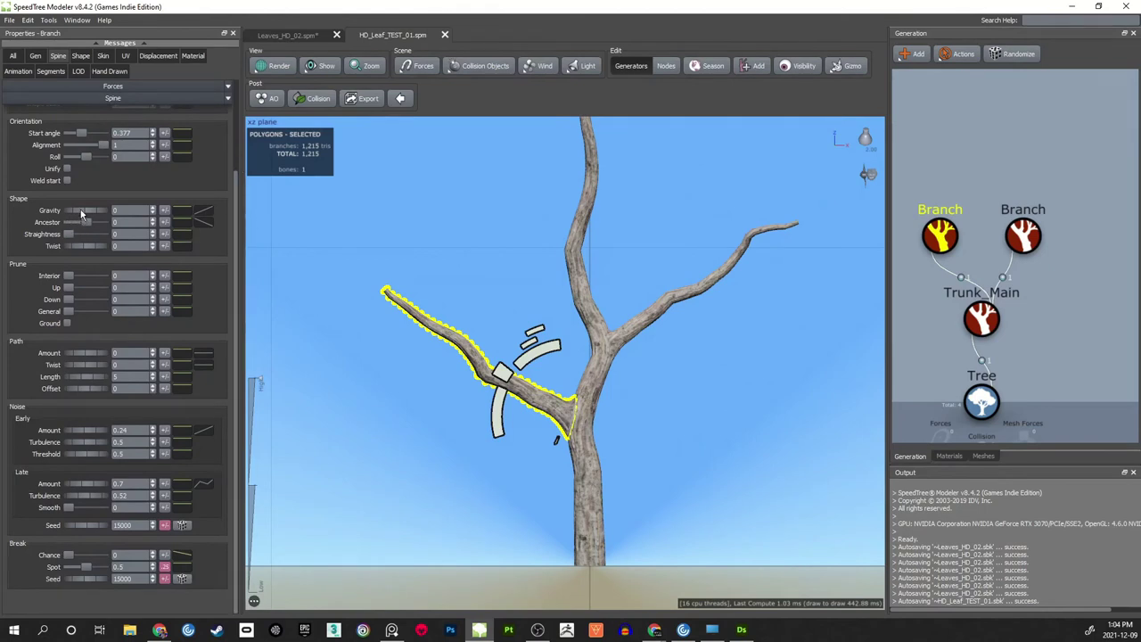
mouse_move(80, 209)
mouse_down()
mouse_move(92, 212)
mouse_move(82, 215)
mouse_up()
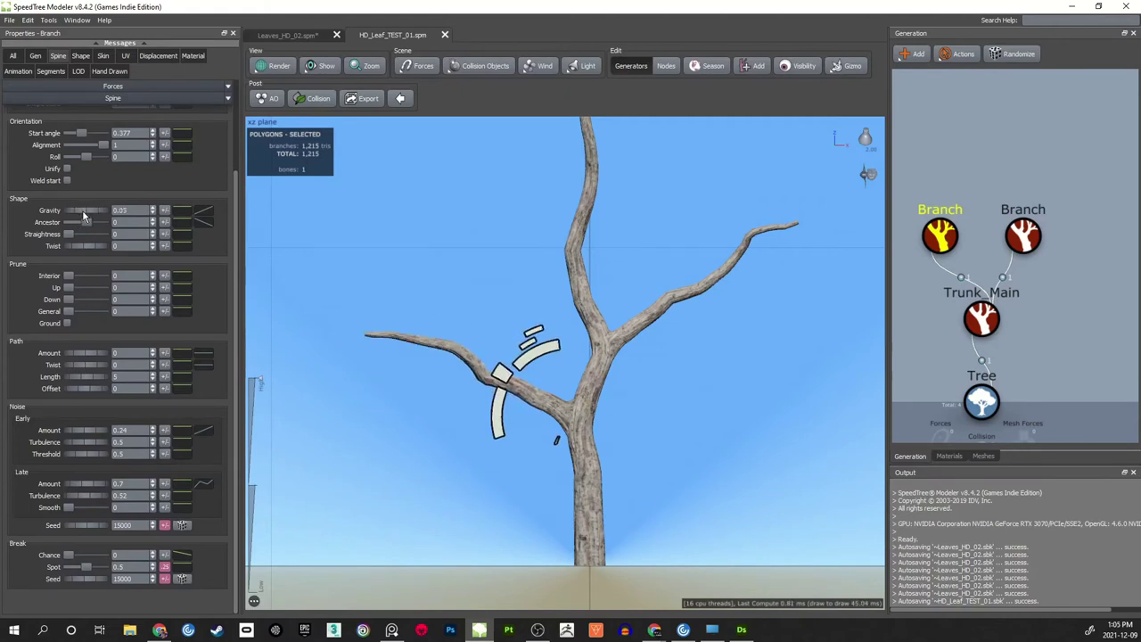
click(82, 209)
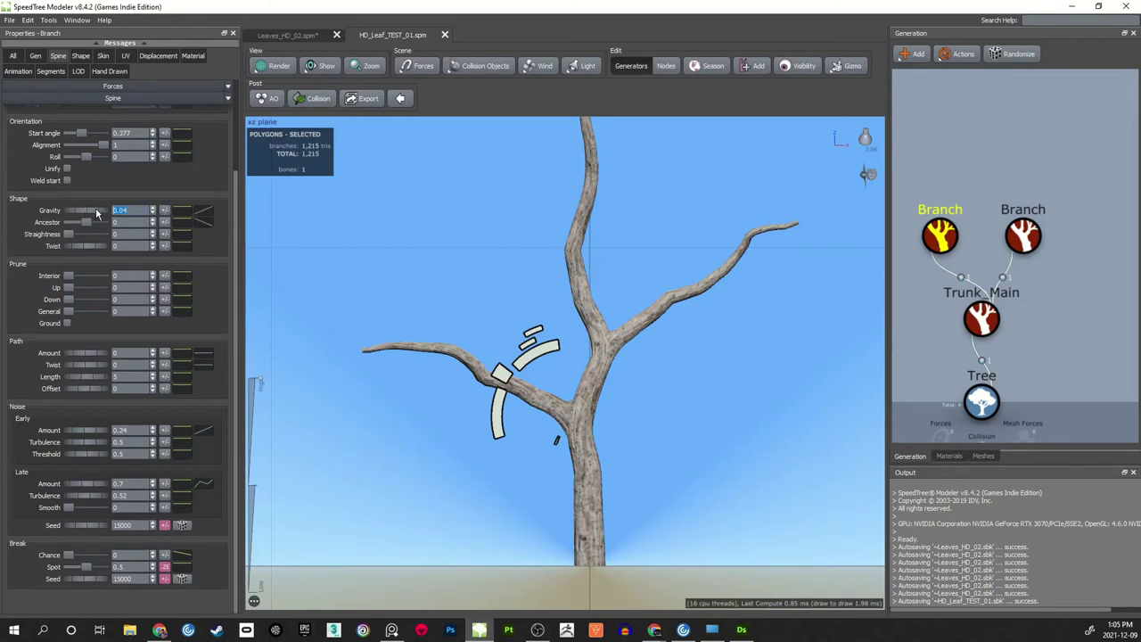
text(5)
key(Return)
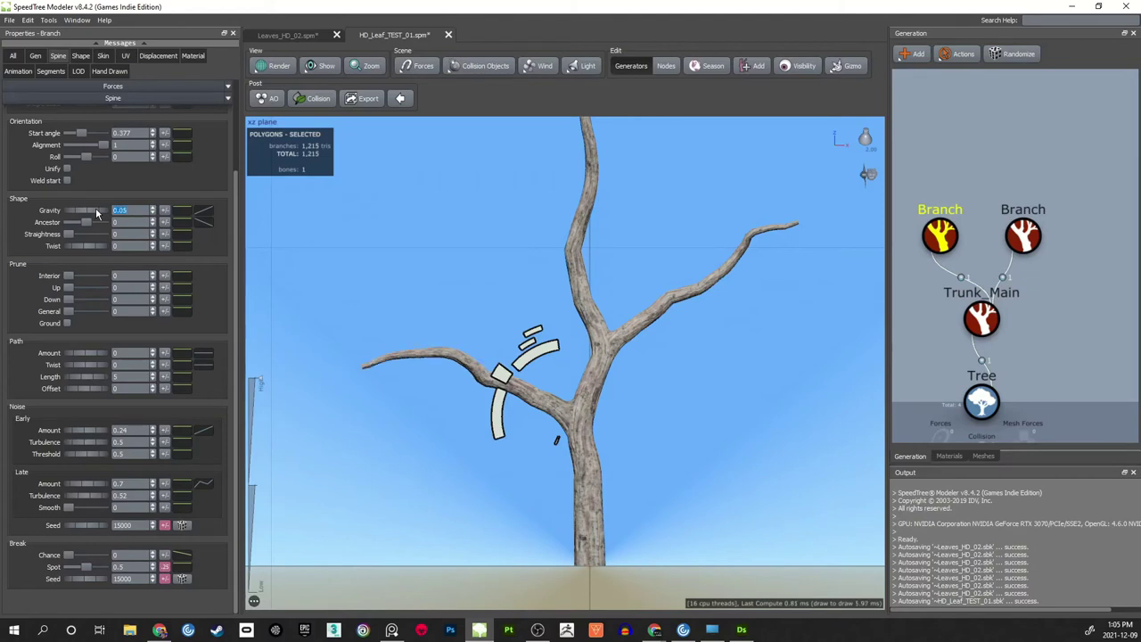
- Try raising the start point of the left branch's gravity profile curve to 0.038, and return it to 0
click(200, 219)
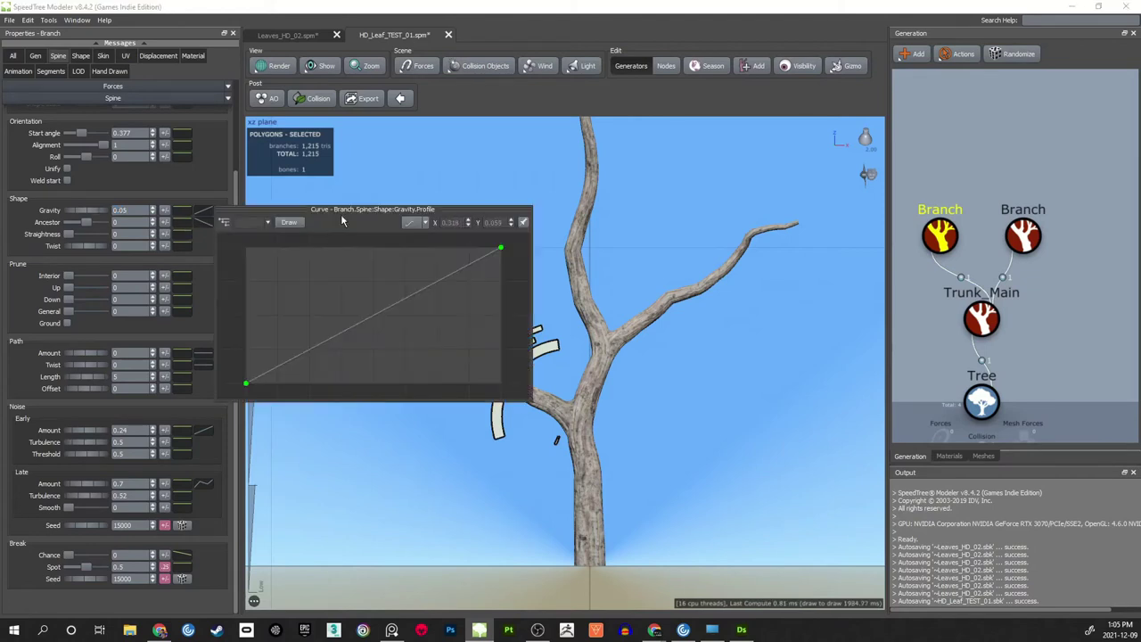
drag(306, 207, 853, 126)
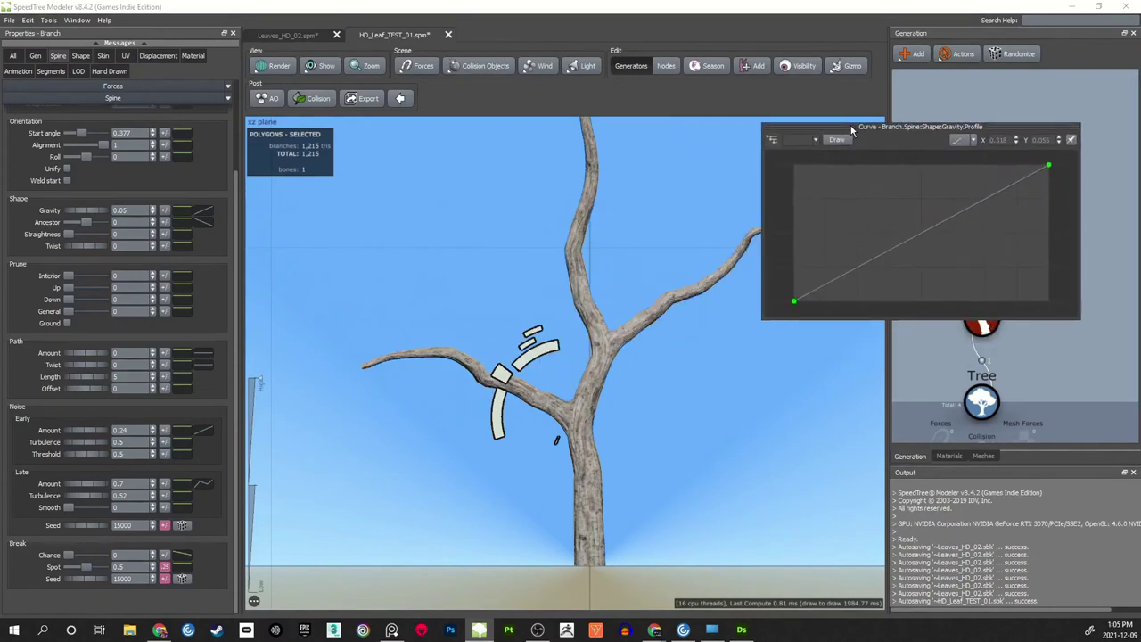
click(793, 299)
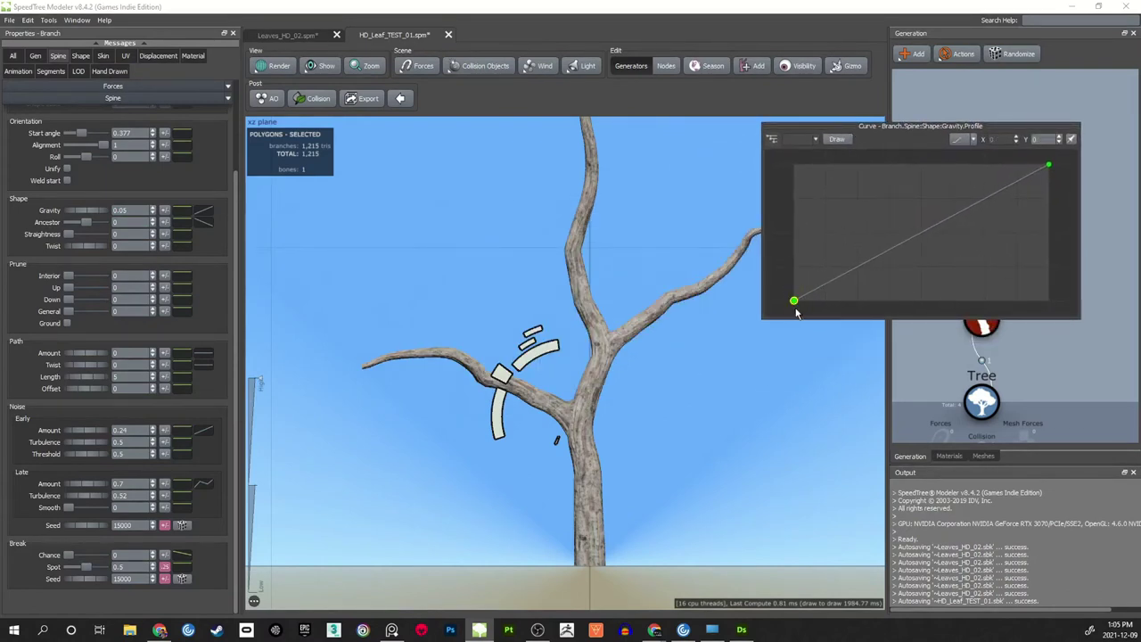
click(1027, 186)
click(1050, 167)
click(793, 301)
drag(796, 303, 804, 198)
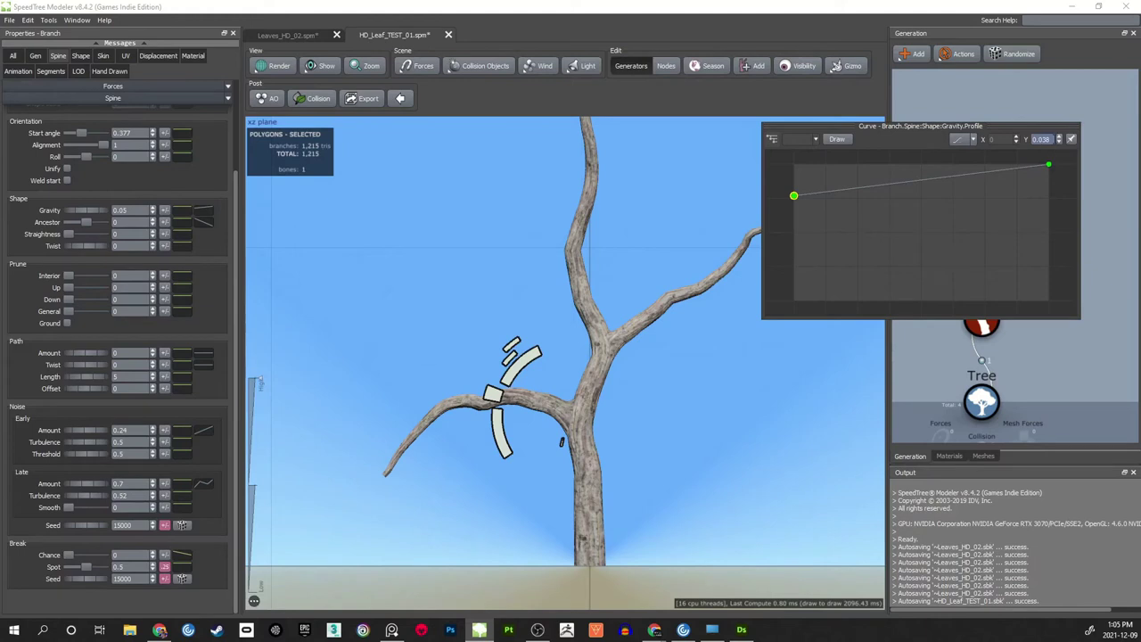
click(1036, 139)
text(0)
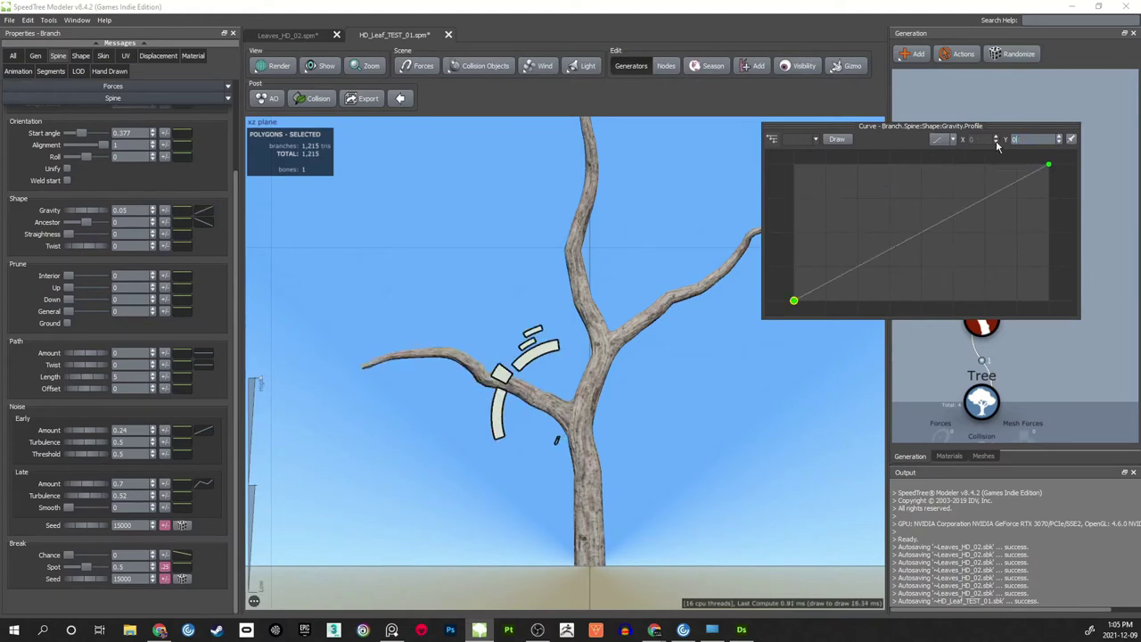
key(Return)
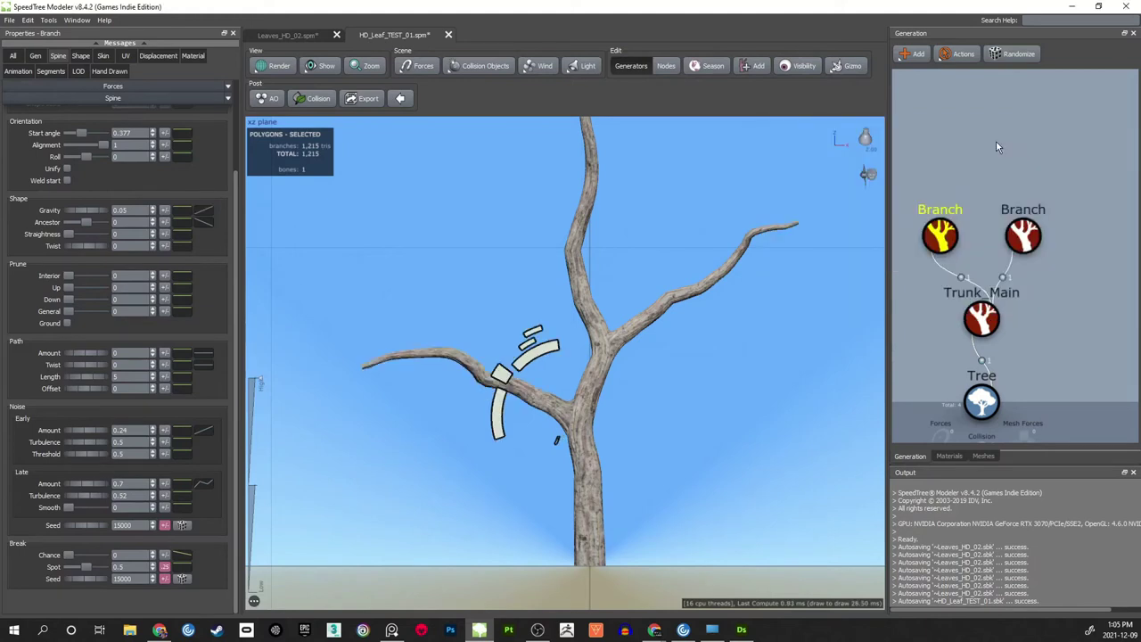
click(657, 402)
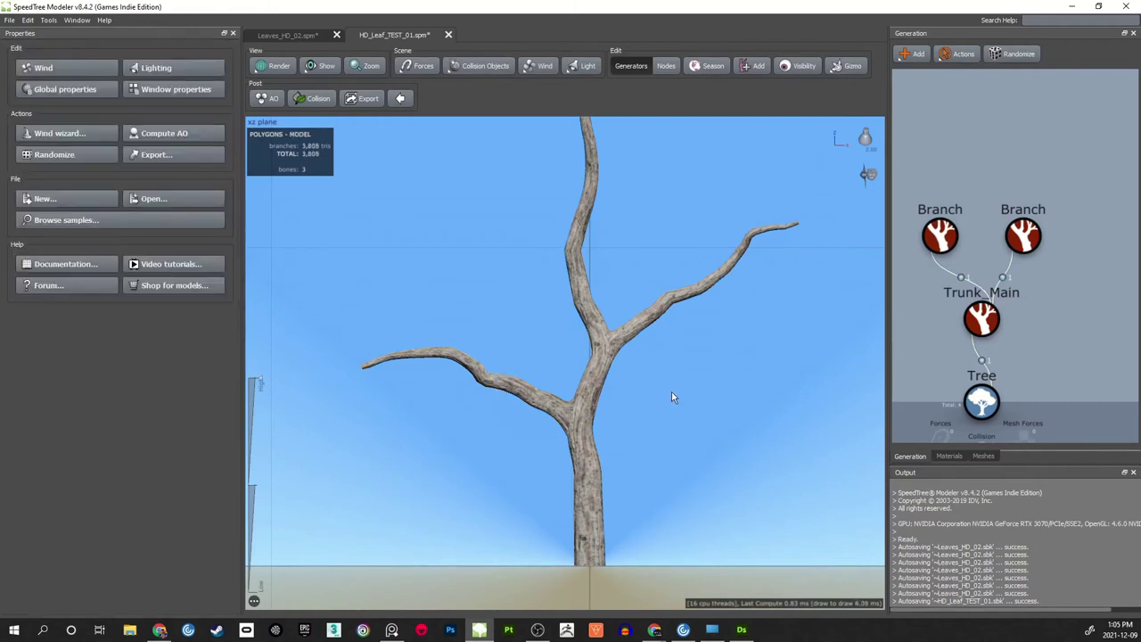
middle_drag(659, 371, 643, 386)
scroll(614, 342, down, 1)
middle_drag(615, 287, 617, 318)
drag(619, 319, 608, 356)
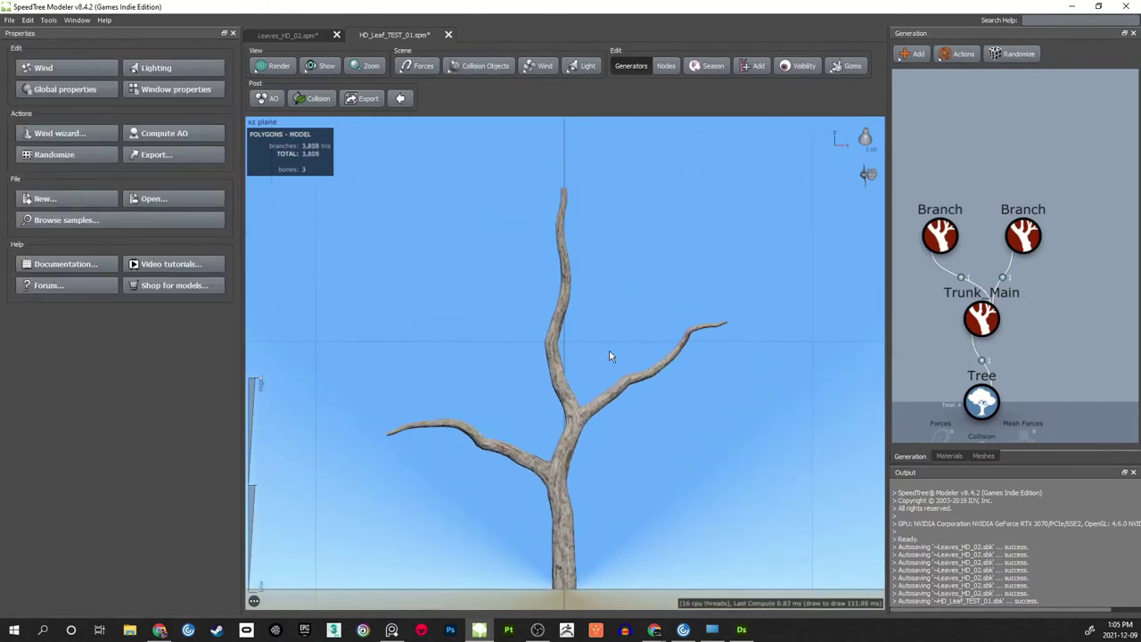
- Duplicate the right branch generator and connect the copy to Trunk_Main
middle_drag(601, 314, 608, 317)
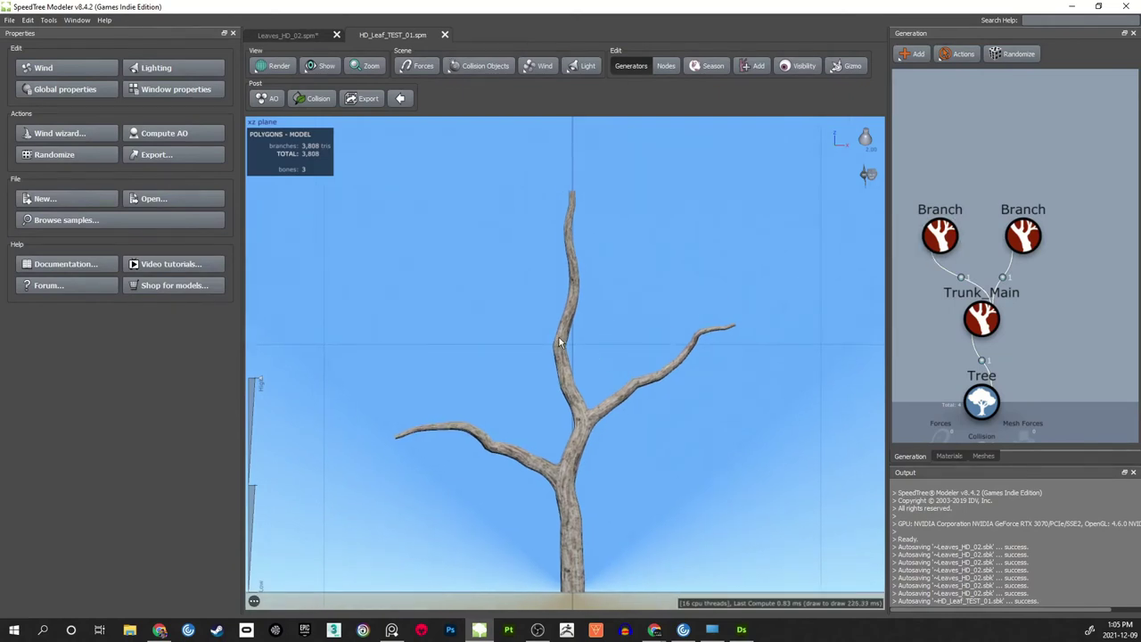
click(1022, 234)
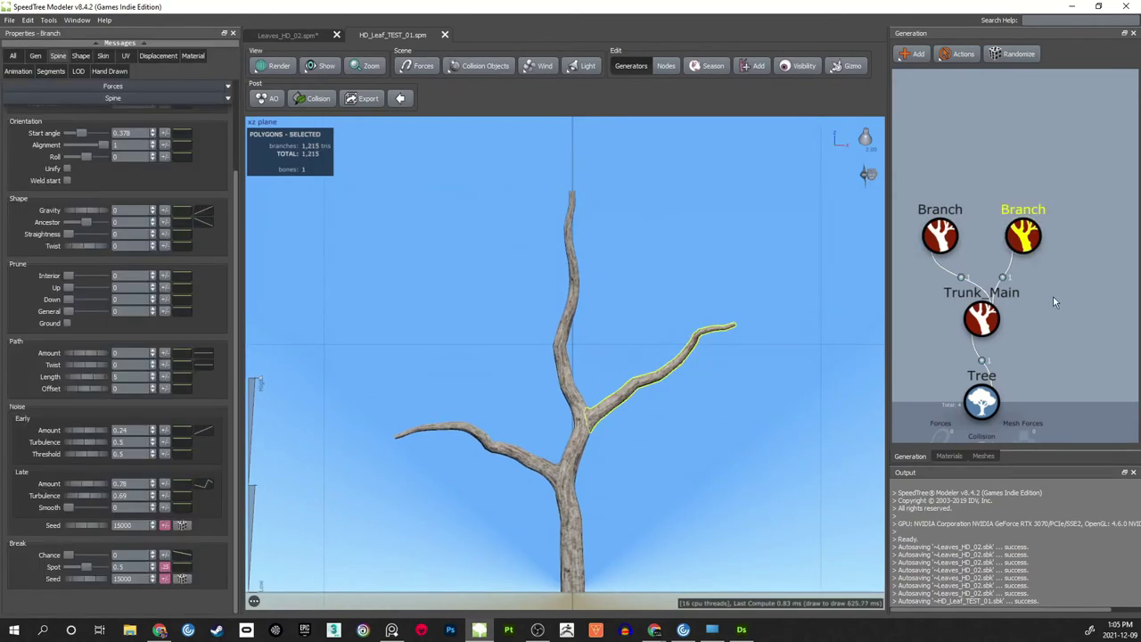
key(ctrl+d)
drag(1065, 245, 982, 319)
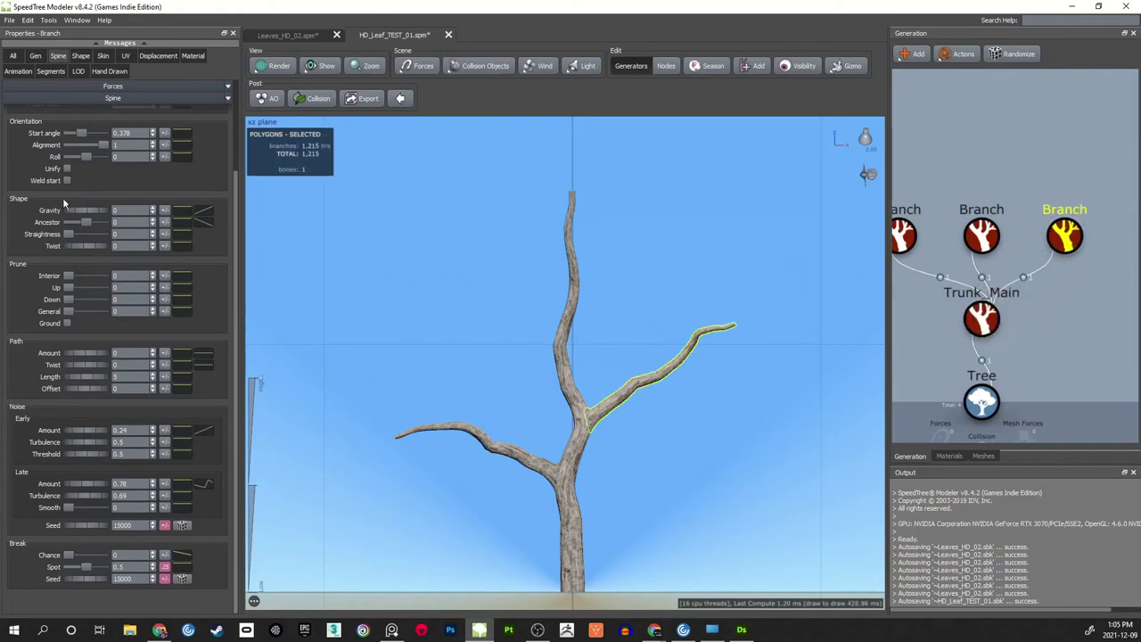
- Place the copied branch on the upper left of the trunk with a roll of 0.99 and a last boundary of 1.24
click(34, 55)
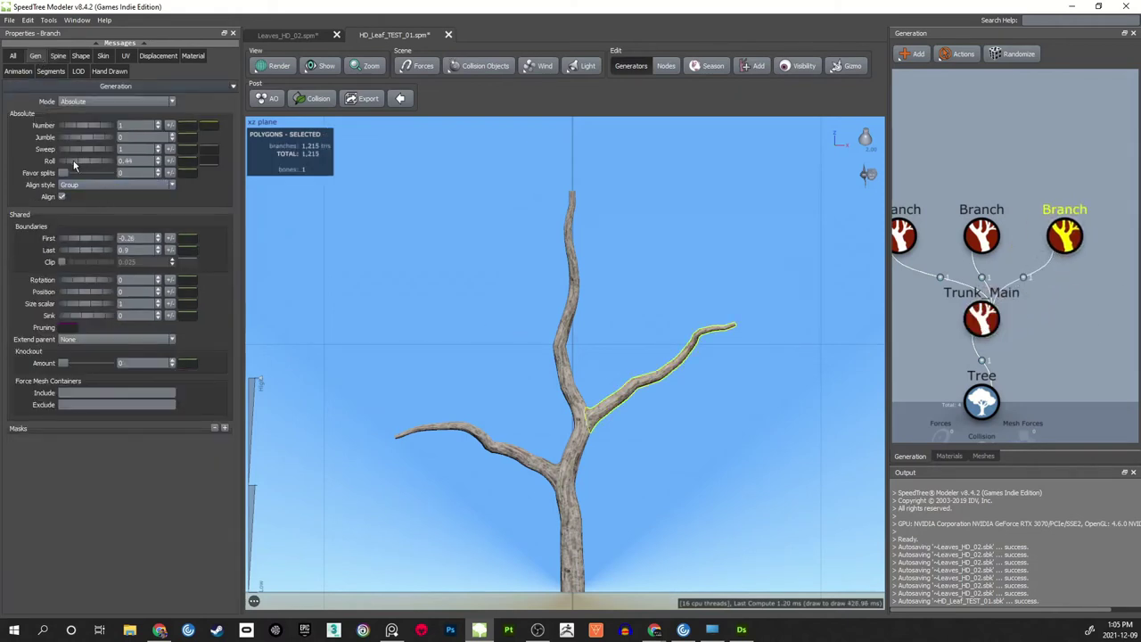
drag(74, 165, 114, 162)
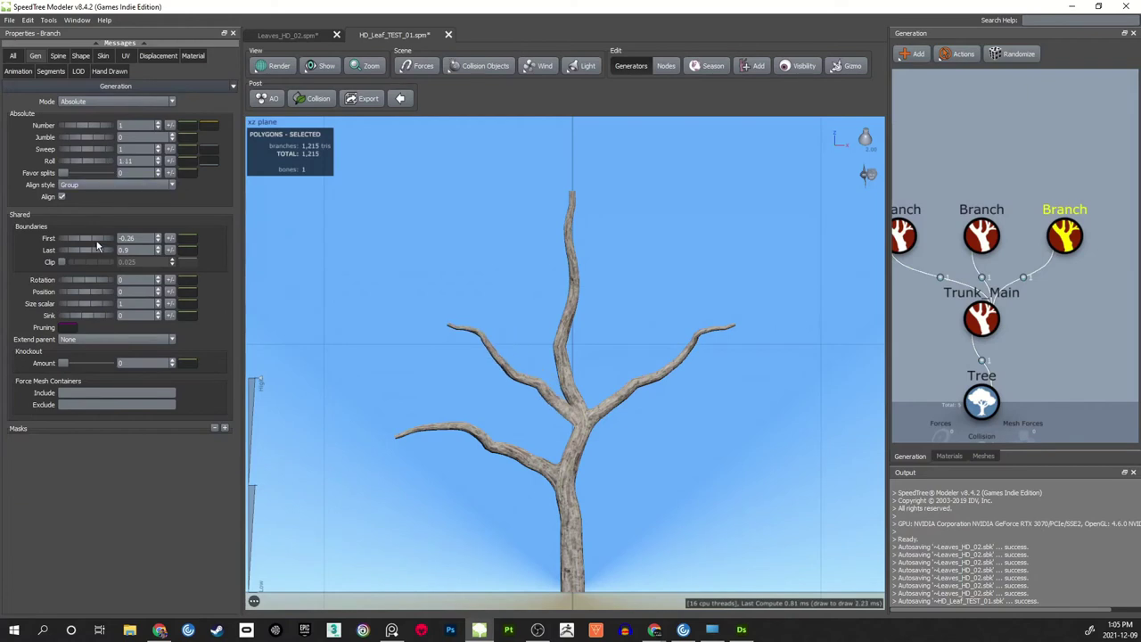
drag(77, 250, 95, 242)
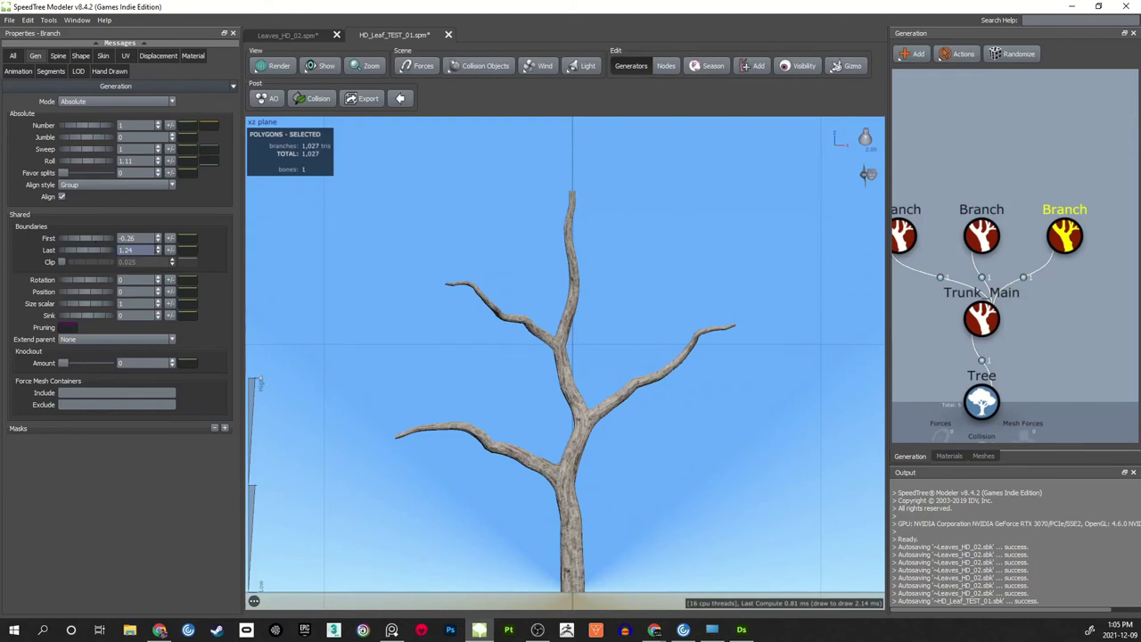
drag(91, 161, 86, 160)
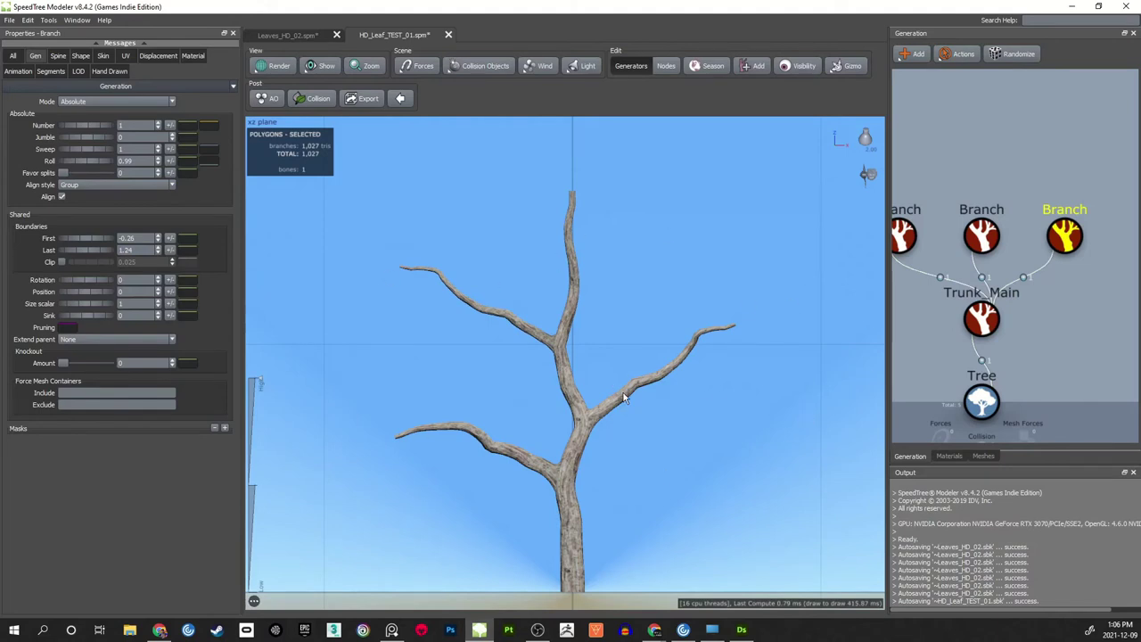
- Angle the new upper-left branch more steeply upward, with a start angle of 0.32
scroll(615, 392, down, 2)
scroll(599, 389, up, 5)
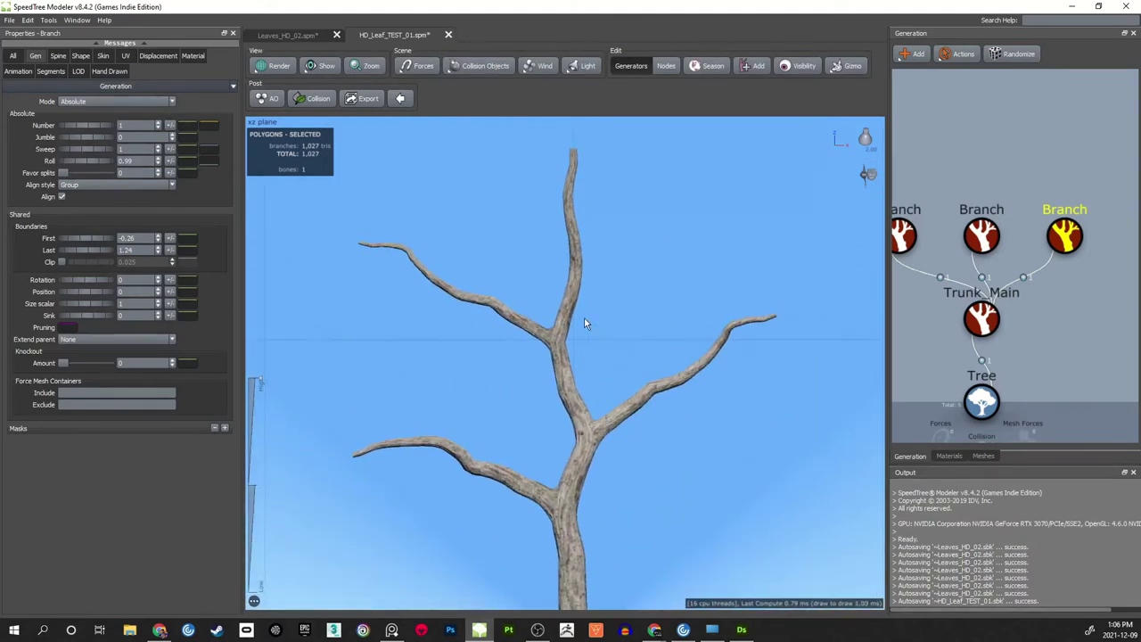
middle_drag(585, 319, 584, 353)
scroll(531, 343, down, 2)
middle_drag(532, 309, 531, 325)
scroll(529, 324, up, 2)
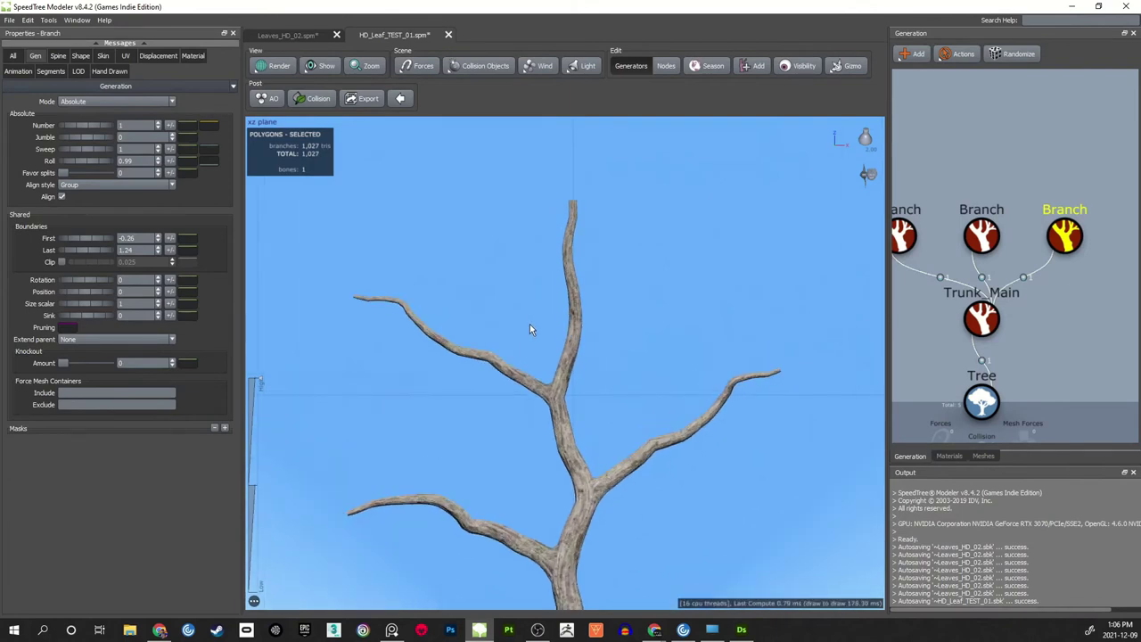
click(515, 378)
drag(506, 349, 515, 326)
click(500, 275)
- Examine the joint between the upper-left branch and the trunk, along with the branch's skin radius and welding settings
scroll(549, 377, up, 3)
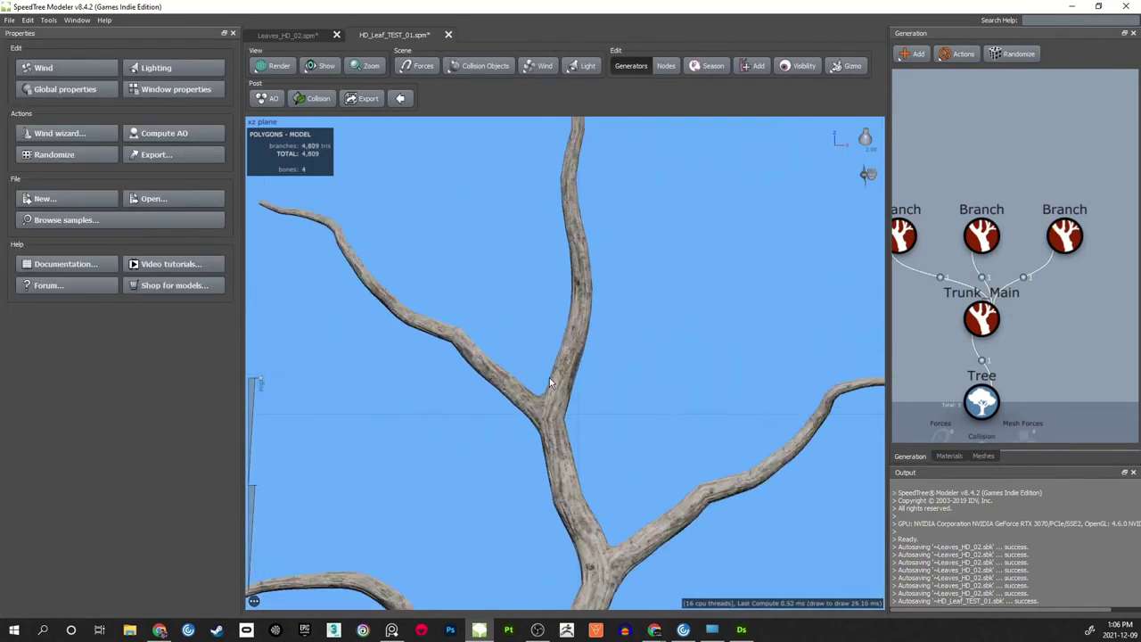
middle_drag(490, 367, 579, 274)
scroll(579, 274, down, 2)
scroll(585, 305, up, 2)
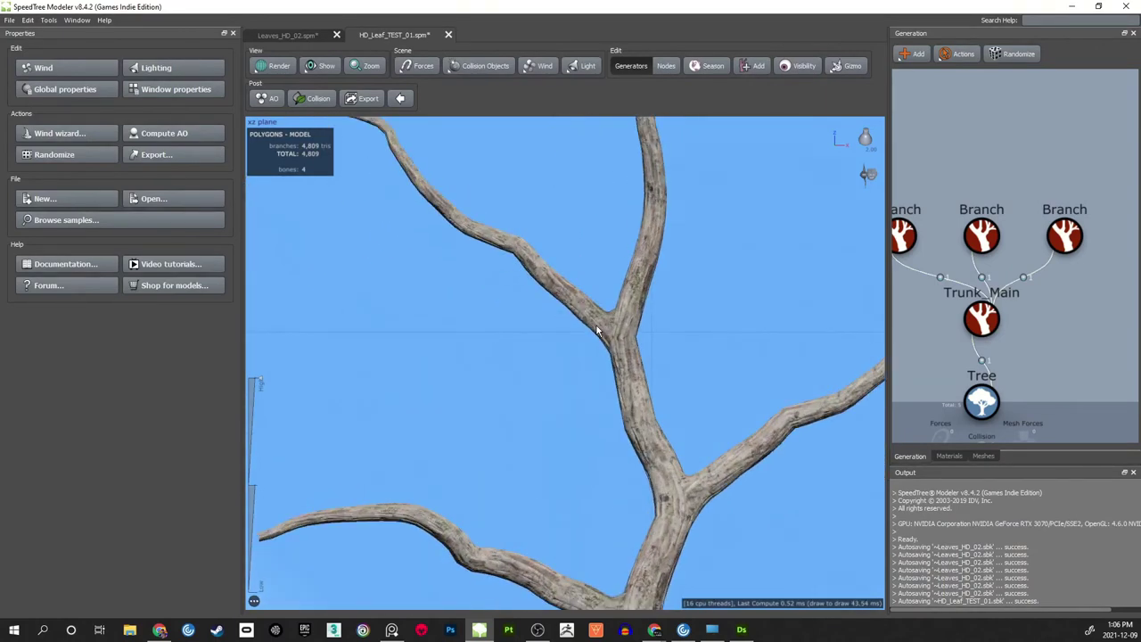
click(596, 324)
middle_drag(660, 315, 644, 293)
click(654, 298)
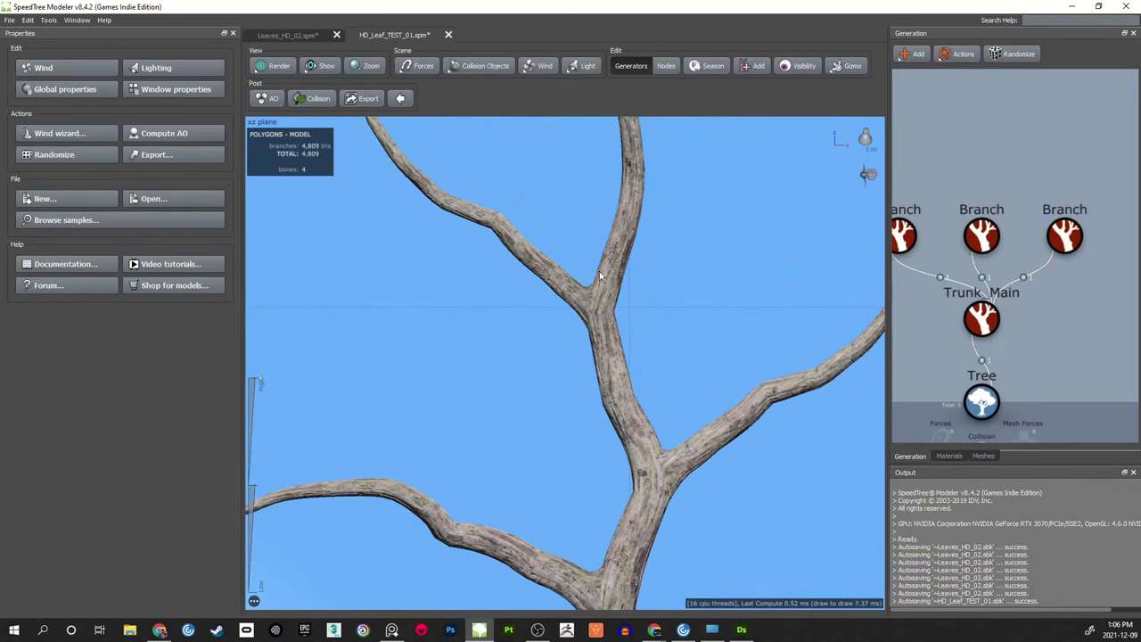
scroll(589, 266, down, 1)
mouse_move(581, 255)
middle_down()
mouse_move(577, 245)
mouse_move(573, 263)
middle_up()
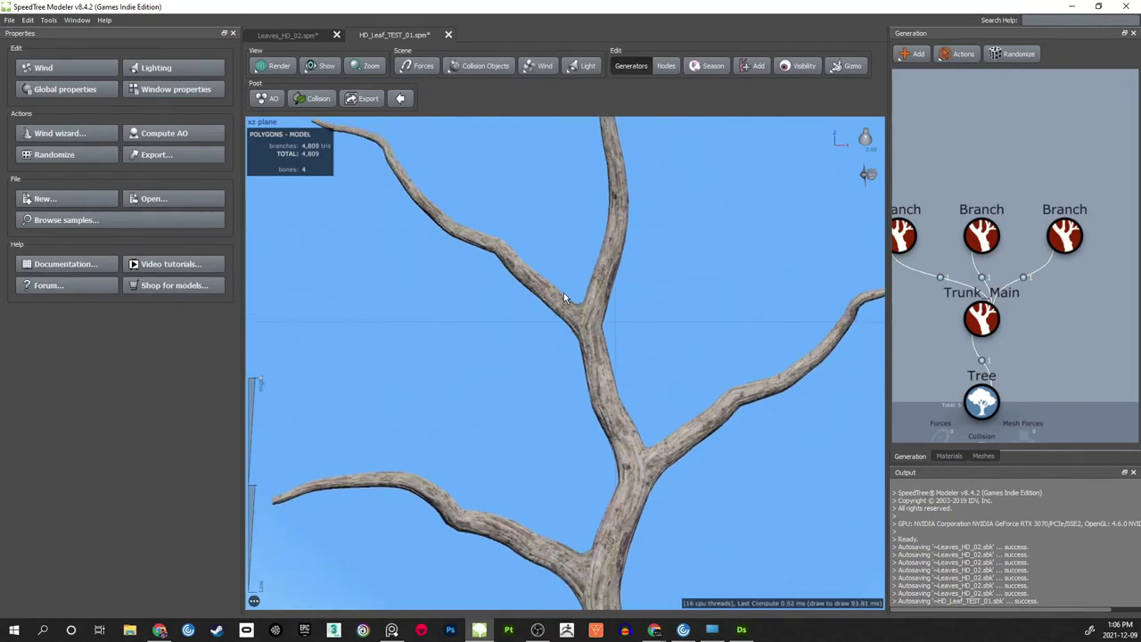
click(563, 298)
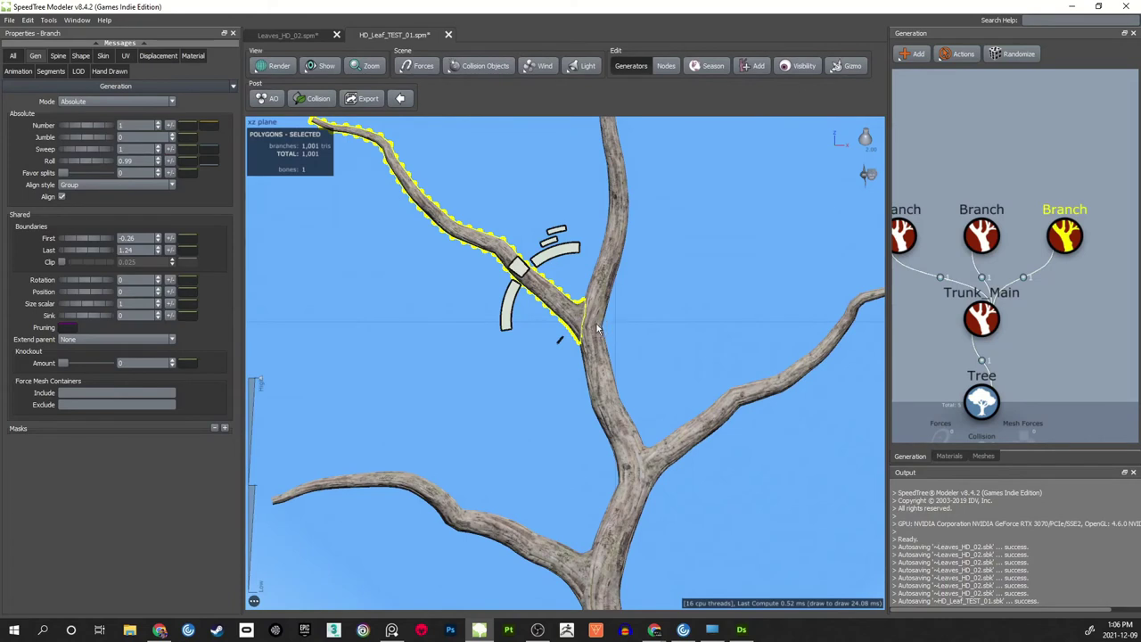
click(102, 55)
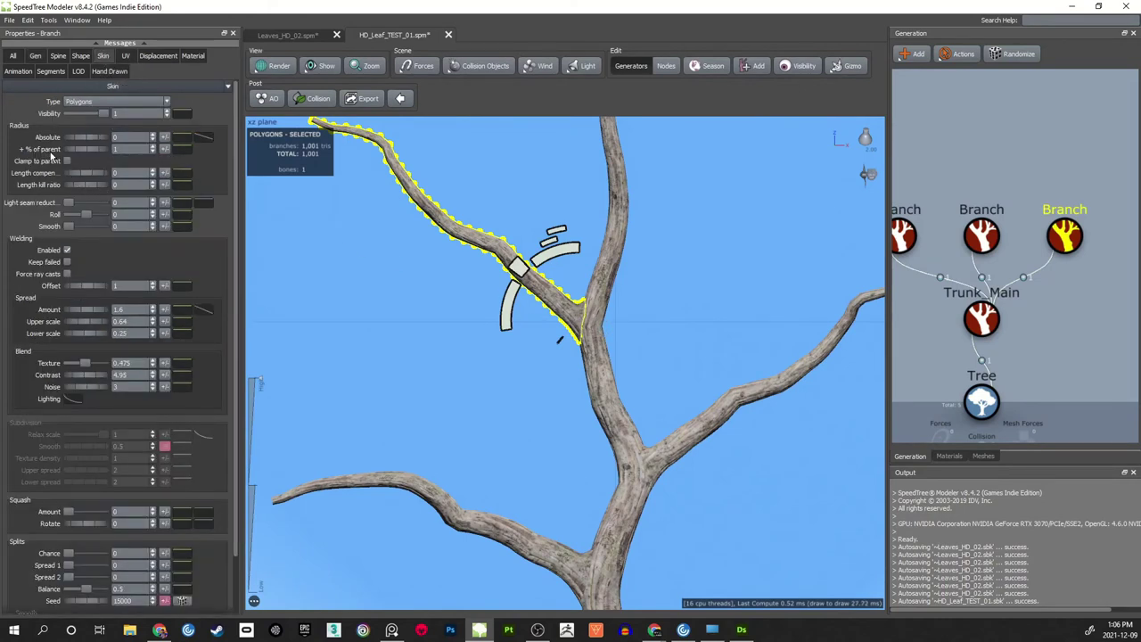
click(401, 341)
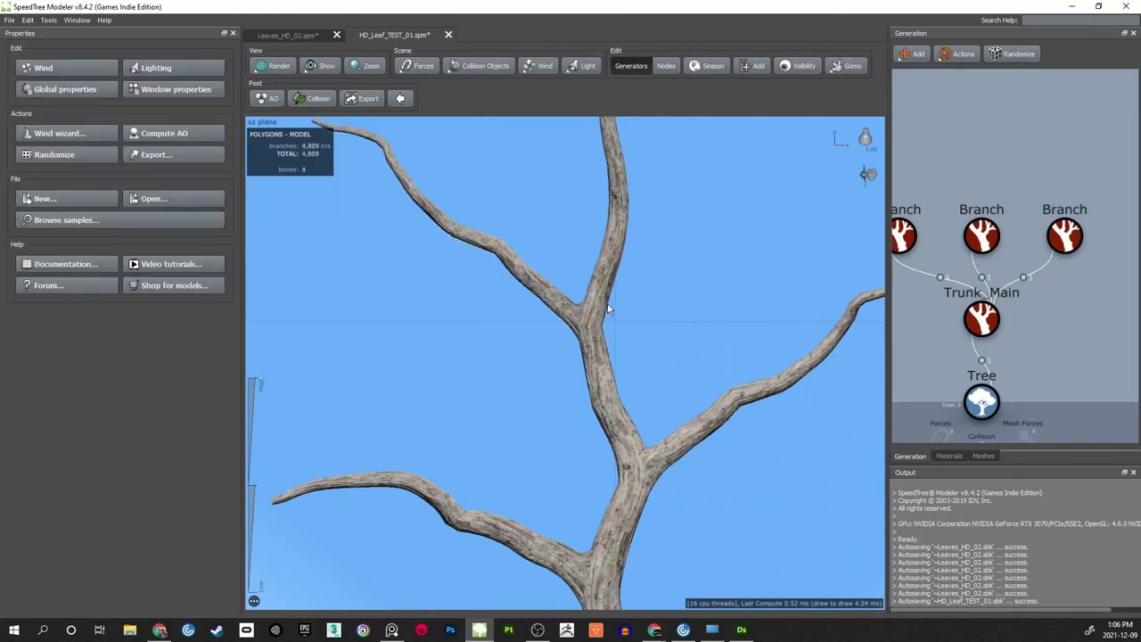
- Set the upper-left branch's late noise amount to about 0.49 and its turbulence to 0.71
scroll(535, 228, down, 1)
middle_drag(498, 234, 511, 263)
scroll(541, 316, down, 1)
click(540, 321)
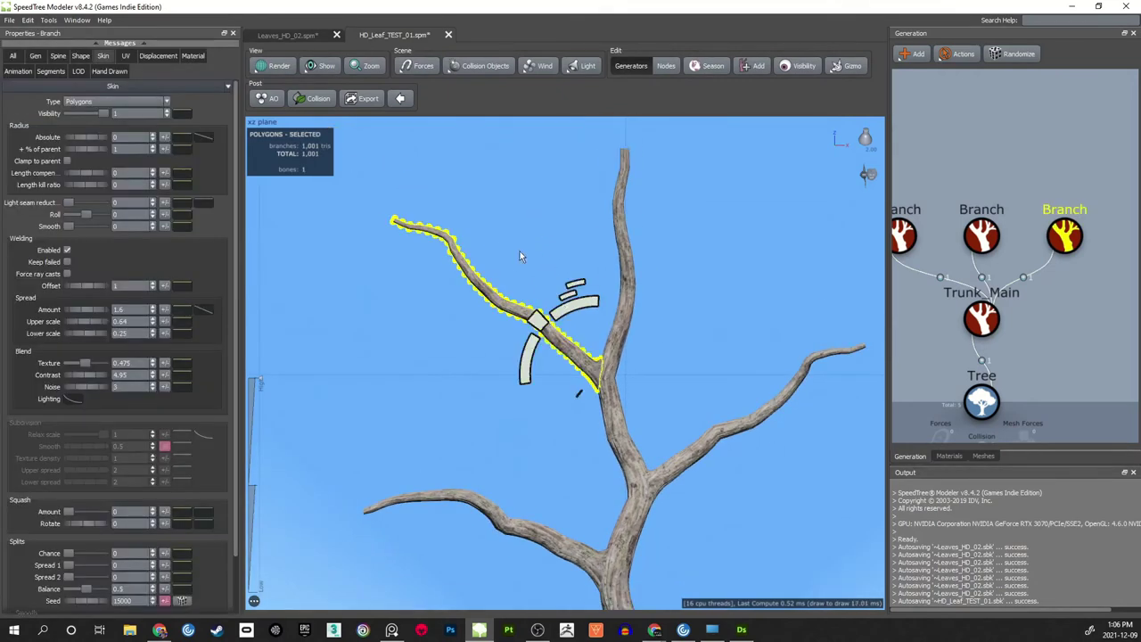
click(58, 56)
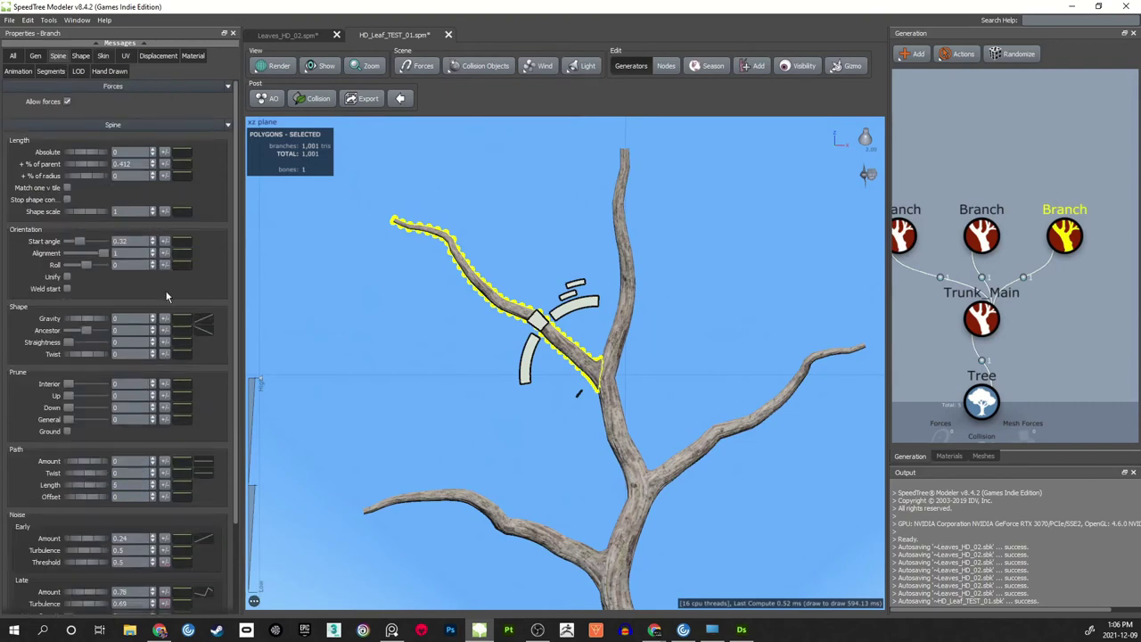
scroll(185, 470, down, 3)
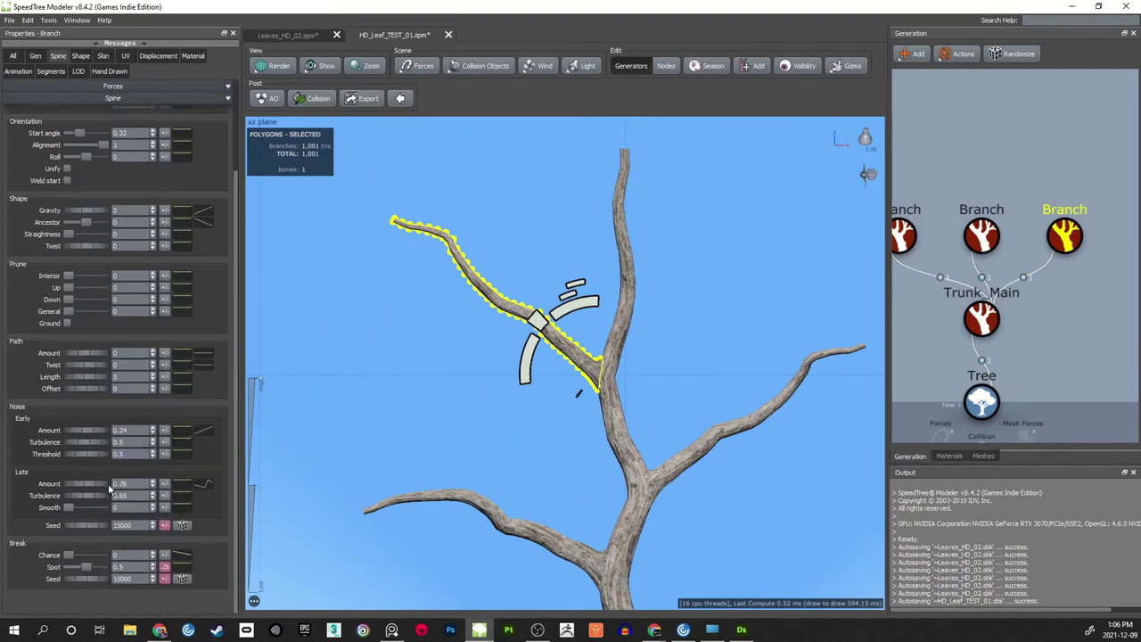
mouse_move(97, 486)
mouse_down()
mouse_move(80, 486)
mouse_move(107, 494)
mouse_move(67, 493)
mouse_move(79, 492)
mouse_up()
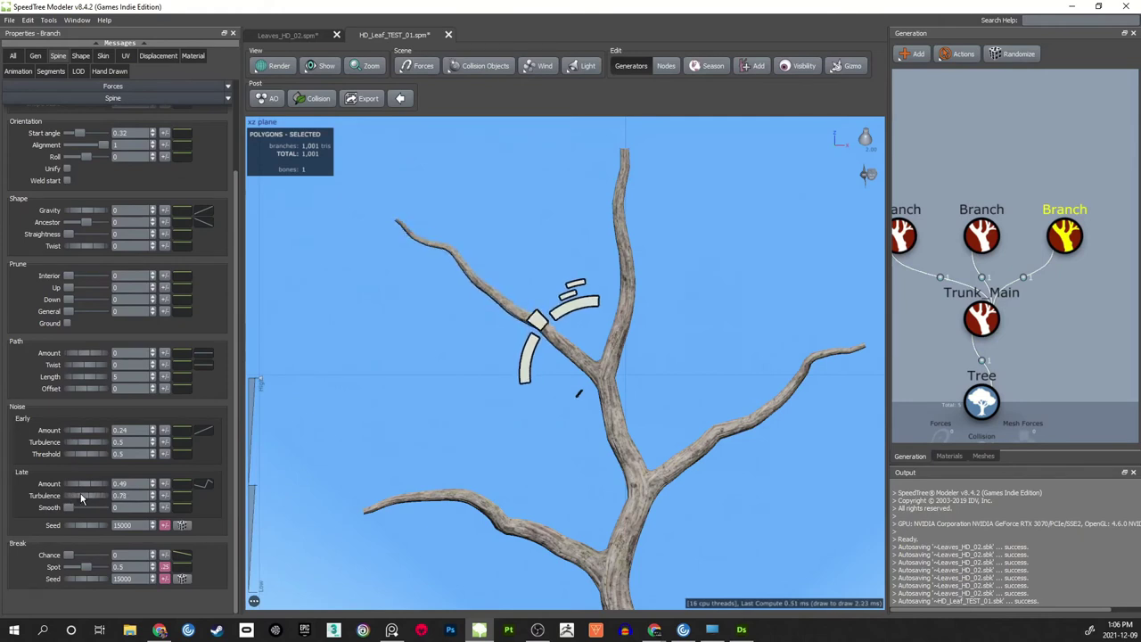
- Reshape the profile curve of the upper-left branch's late noise amount, moving the peak to about X 0.64 and lowering the second point
click(203, 485)
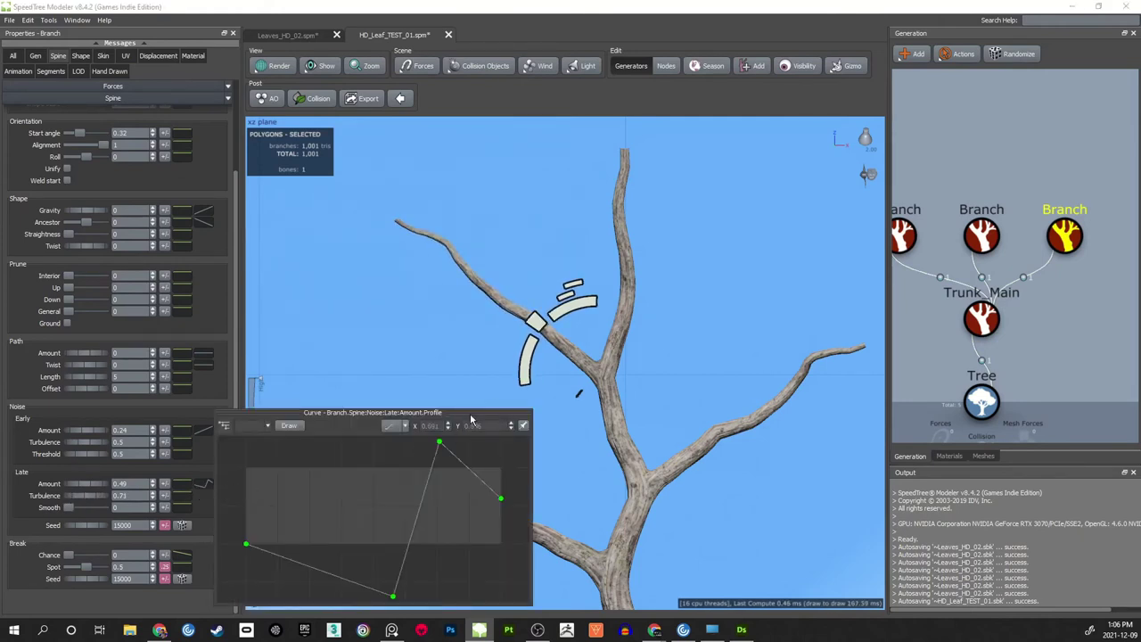
drag(469, 413, 995, 161)
drag(918, 344, 844, 221)
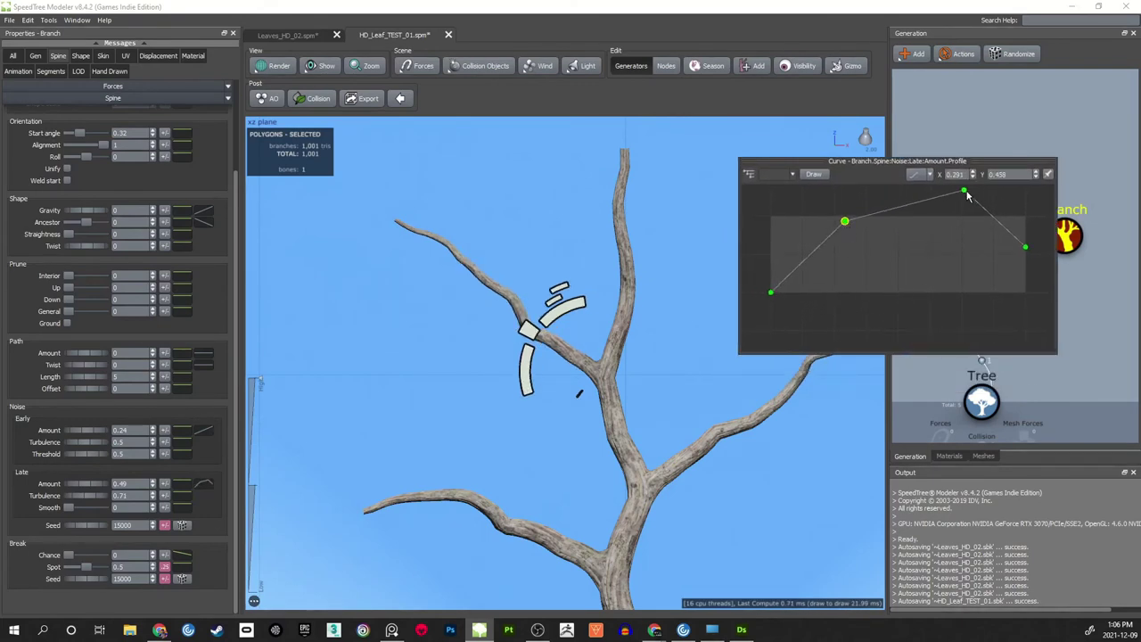
drag(966, 193, 934, 204)
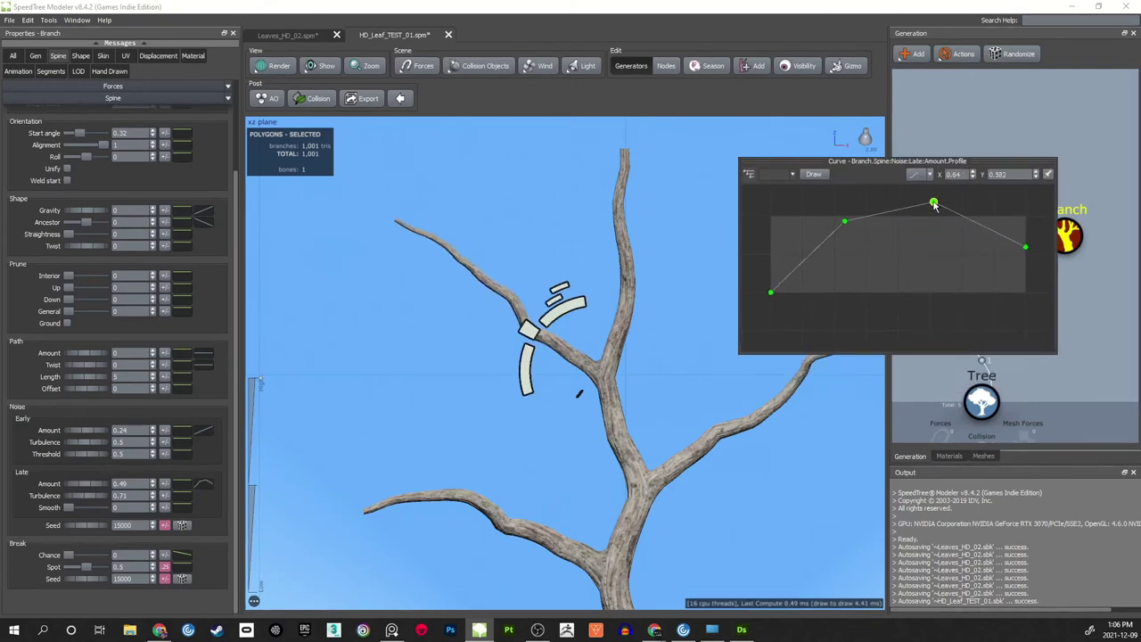
drag(845, 225, 869, 332)
mouse_move(861, 292)
mouse_down()
mouse_move(860, 276)
mouse_move(832, 370)
mouse_move(860, 357)
mouse_move(871, 305)
mouse_up()
- Deselect the upper-left branch, save the tree file, and view the whole tree
click(668, 369)
scroll(655, 348, down, 3)
middle_drag(683, 340, 640, 349)
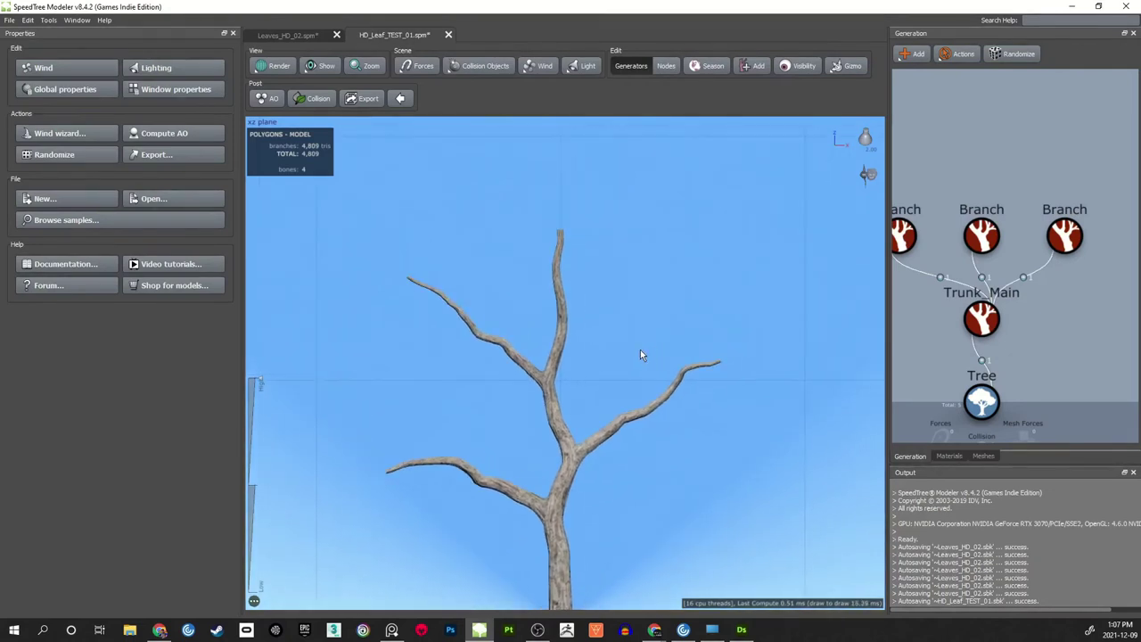
key(ctrl+s)
drag(640, 350, 638, 237)
middle_drag(637, 237, 636, 277)
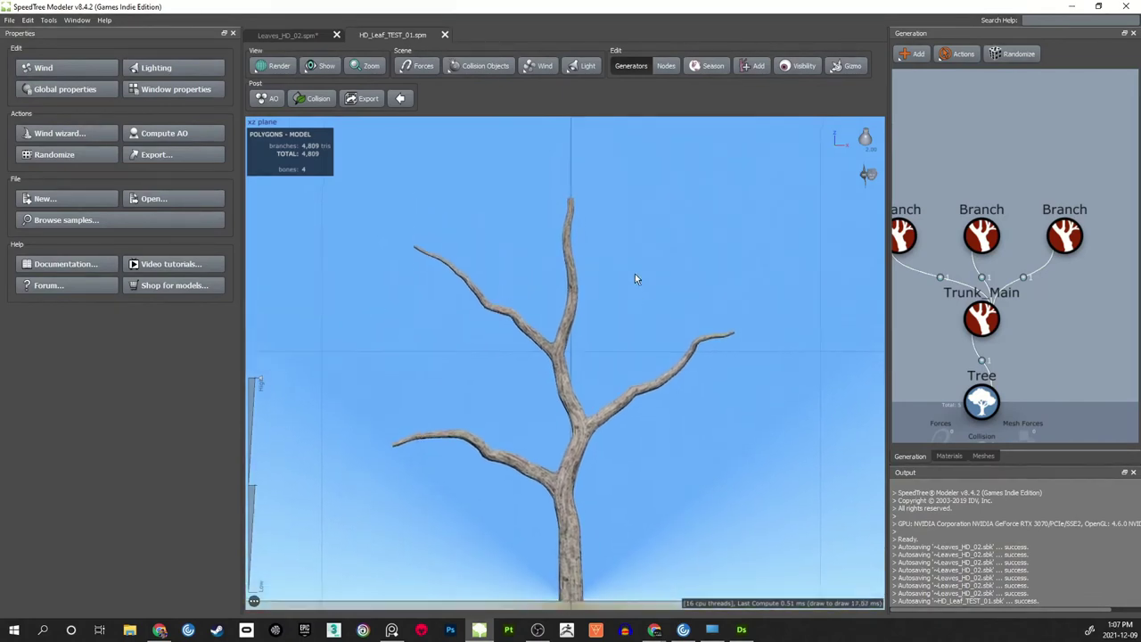
scroll(578, 353, up, 3)
scroll(626, 322, down, 1)
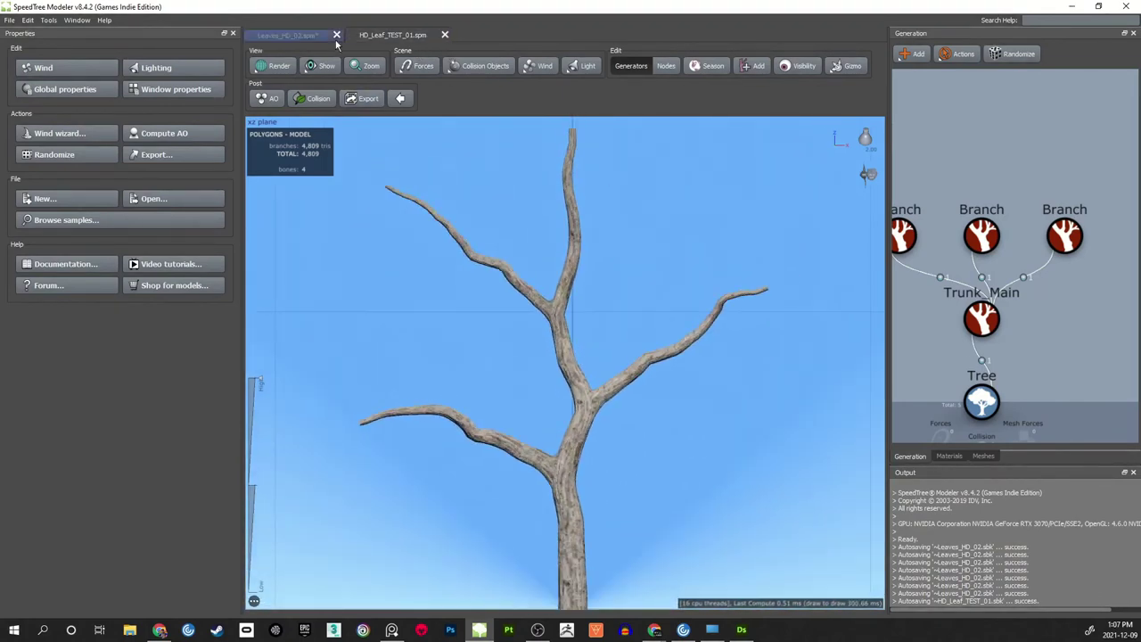
- Switch to the Leaves_HD_02 tree and hide its lump, leaf mesh, stem and upper branch generators
click(300, 36)
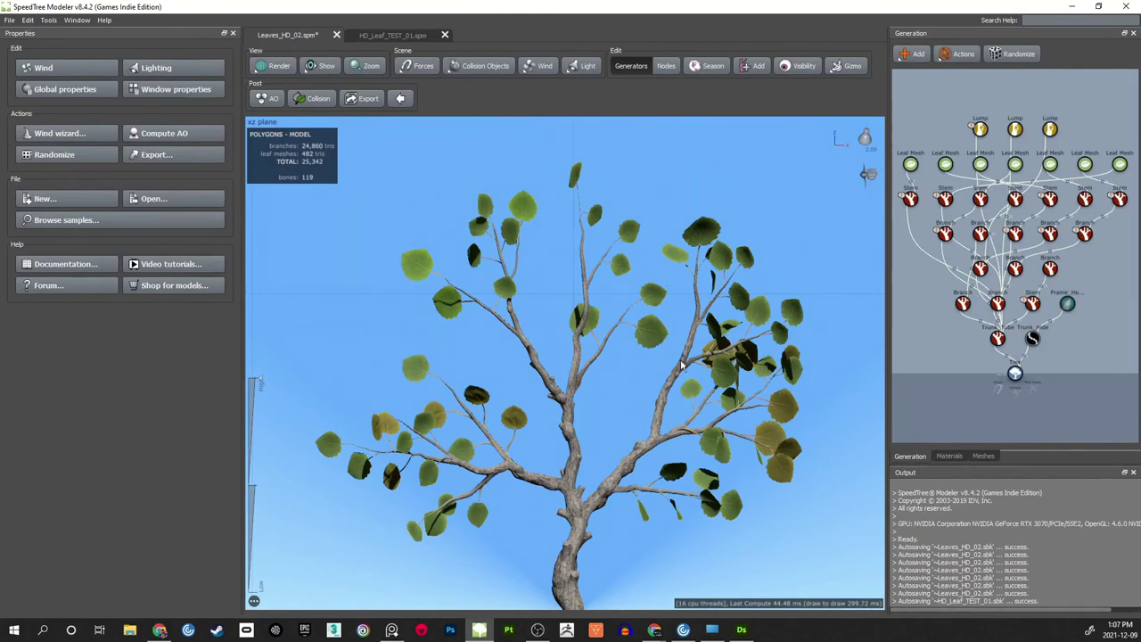
scroll(981, 207, down, 1)
drag(934, 136, 1132, 262)
key(h)
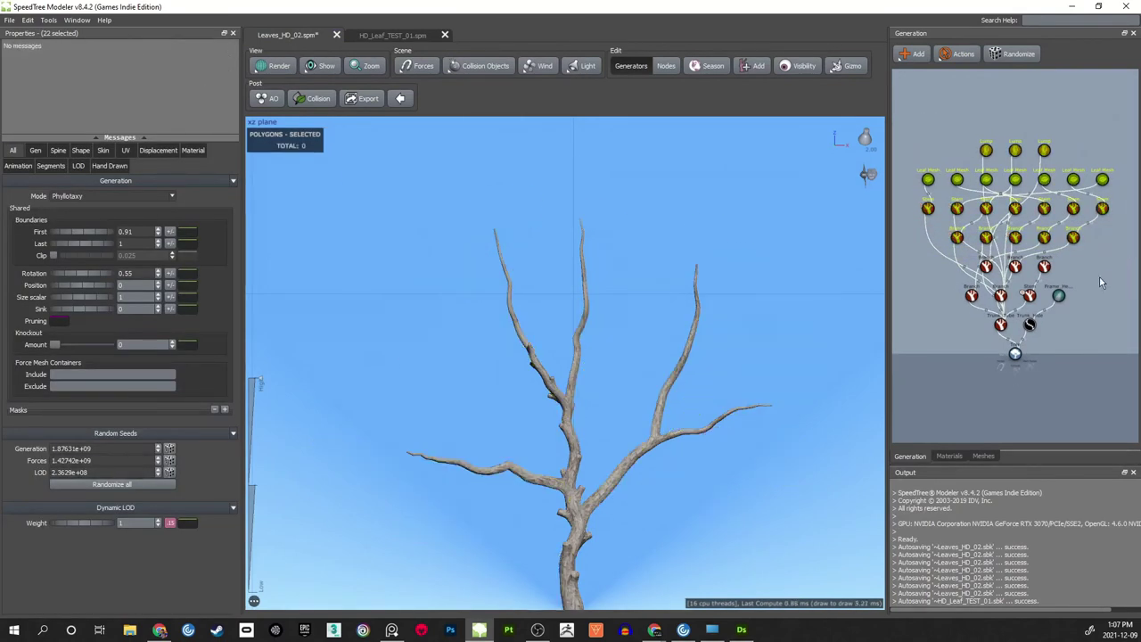
- Hide the generators of the short branch stubs and stems along the reference tree's trunk
click(1099, 276)
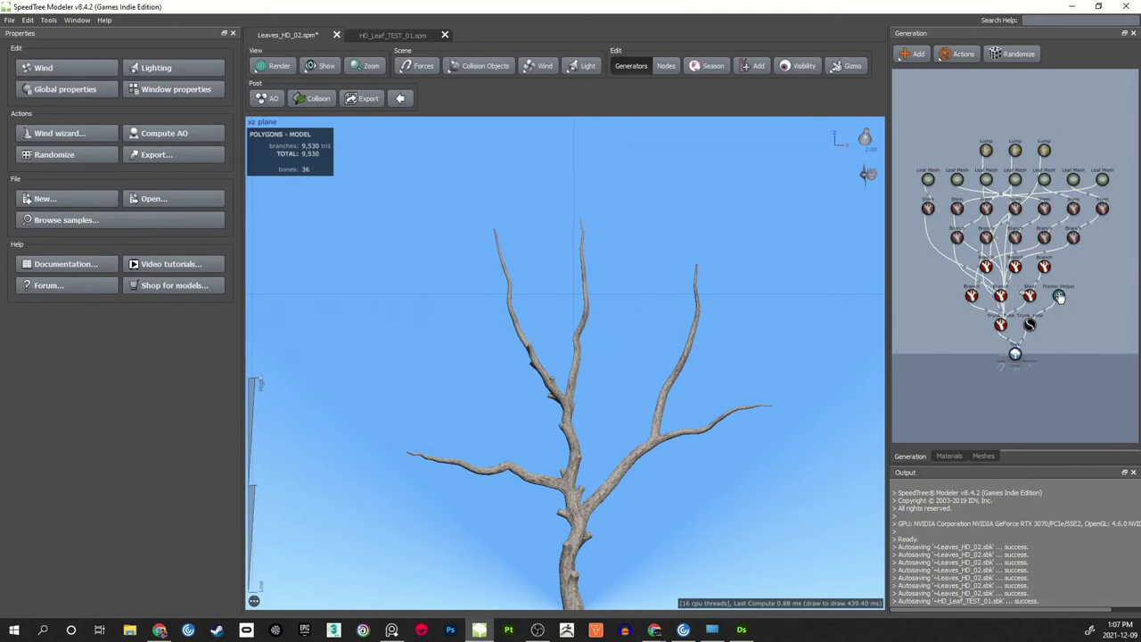
click(1044, 266)
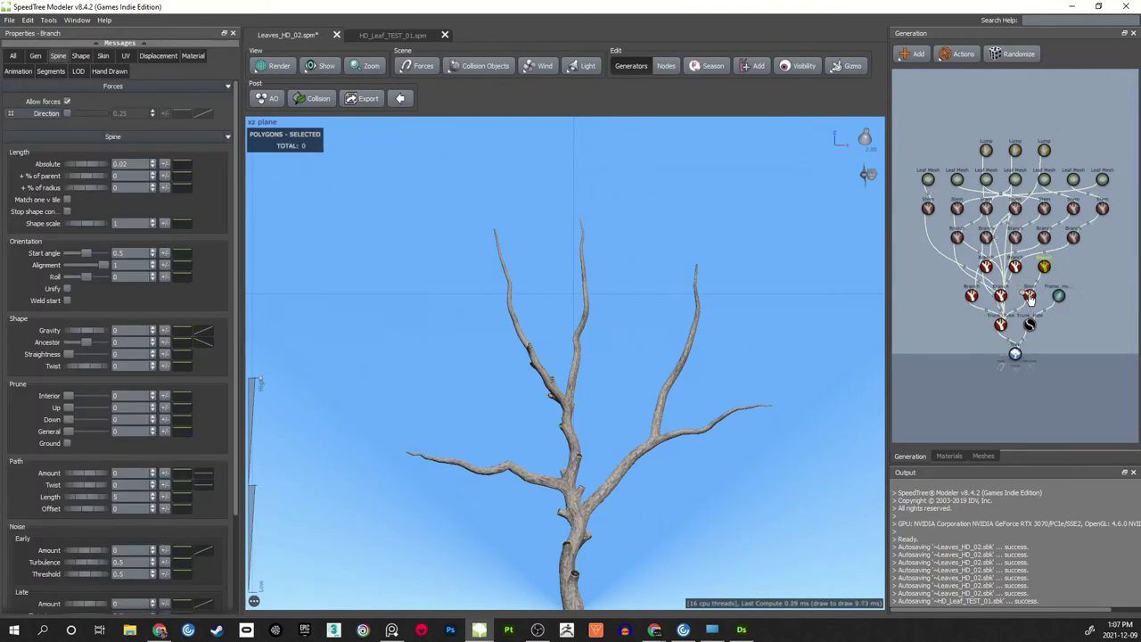
click(1030, 296)
click(1078, 279)
scroll(1016, 272, up, 2)
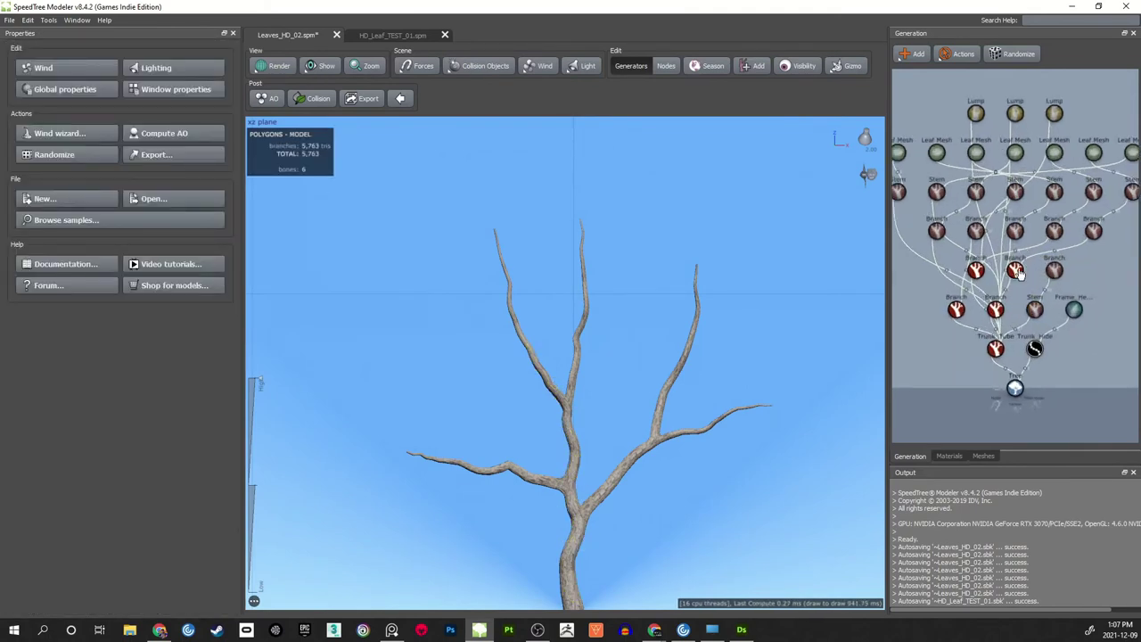
- Hide the secondary branch that grows outward from the reference tree's large right branch
scroll(642, 327, up, 3)
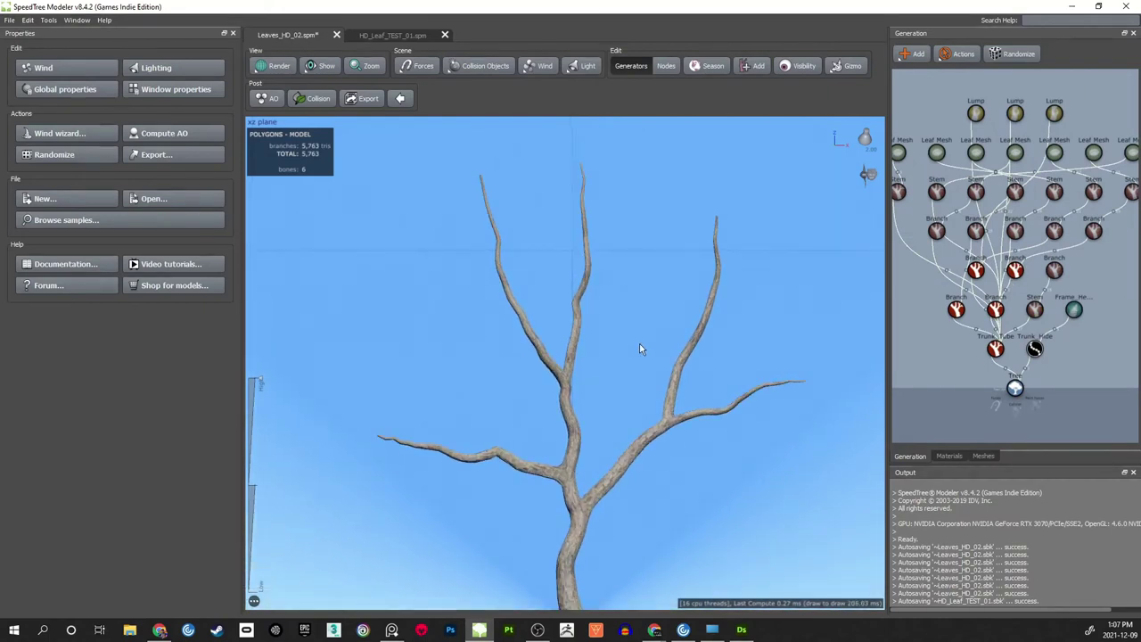
middle_drag(640, 345, 642, 325)
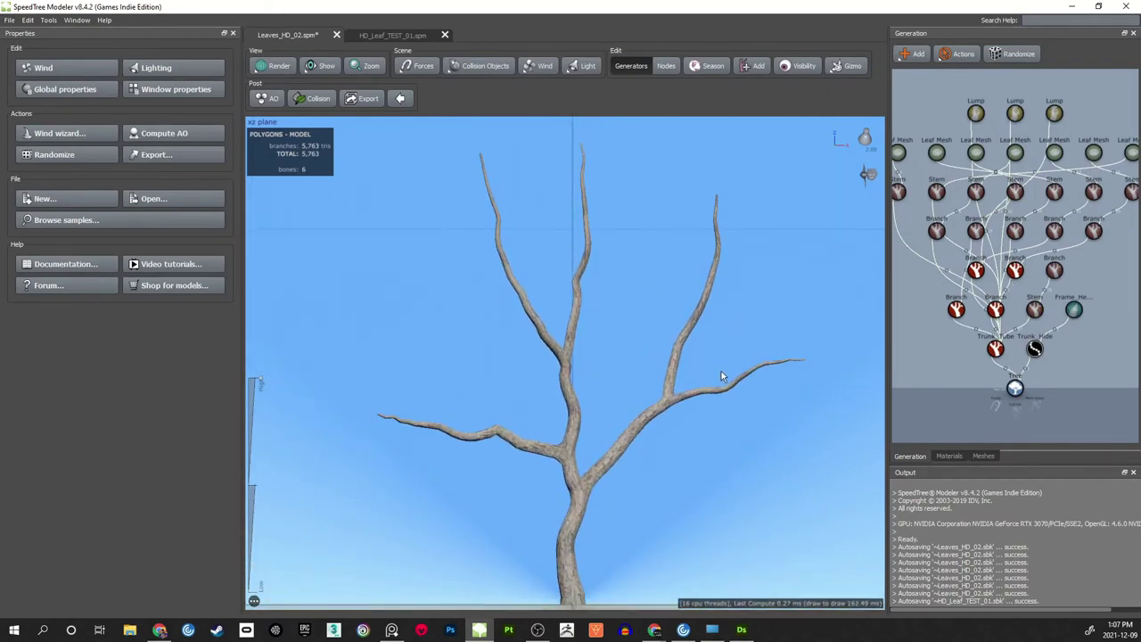
click(711, 395)
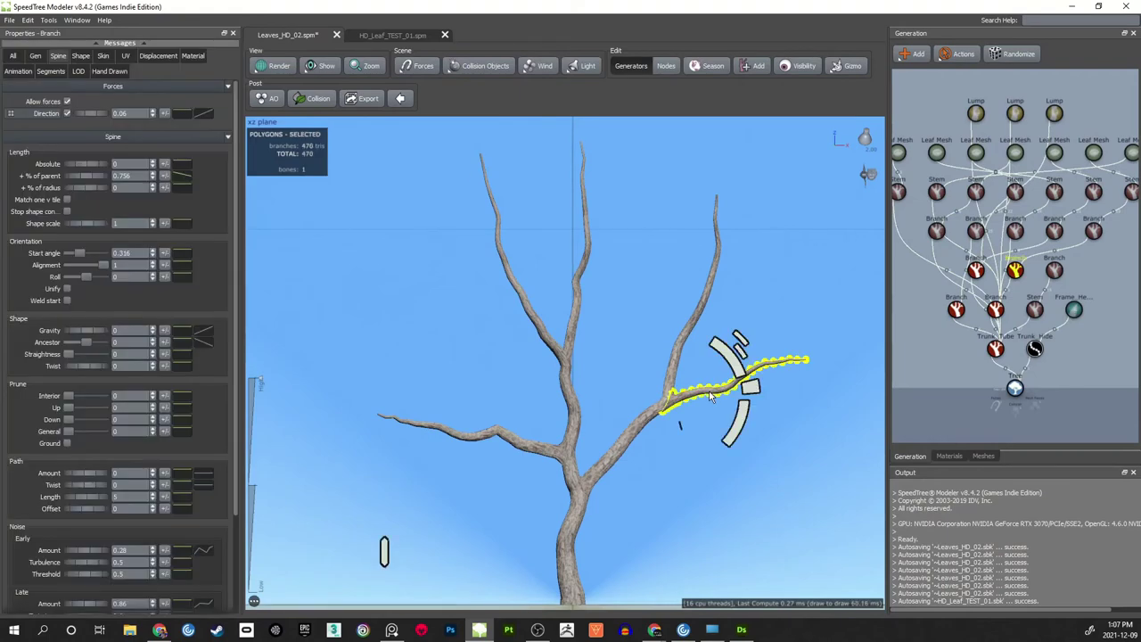
click(690, 376)
click(740, 378)
key(Delete)
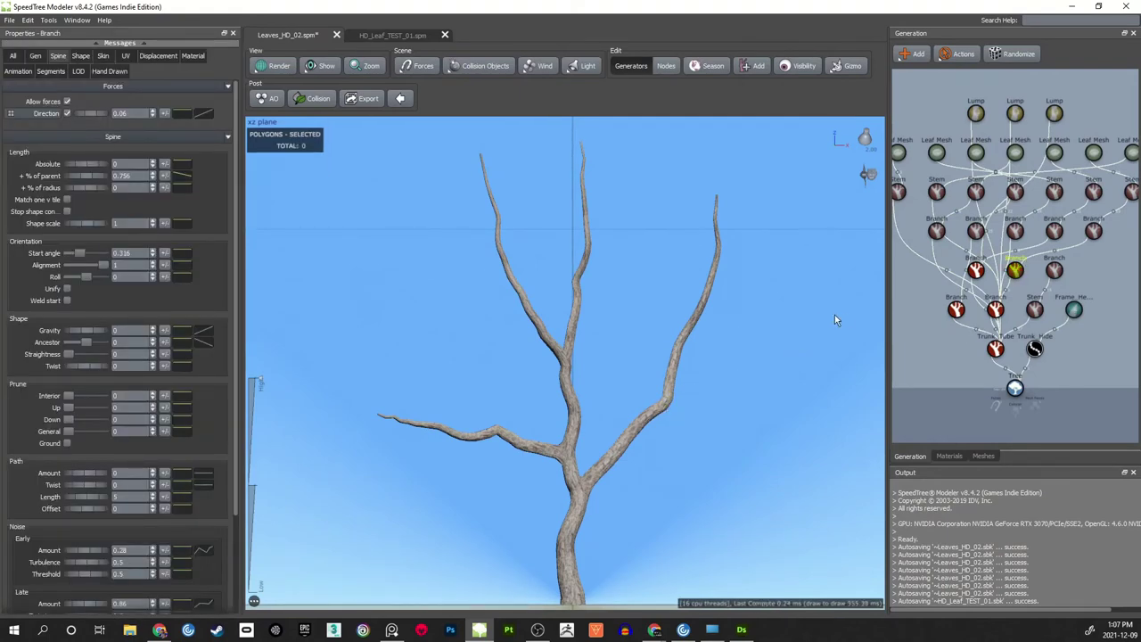
- Select the generator of the reference tree's lower-left branch, deselect it, and view the whole tree
click(976, 270)
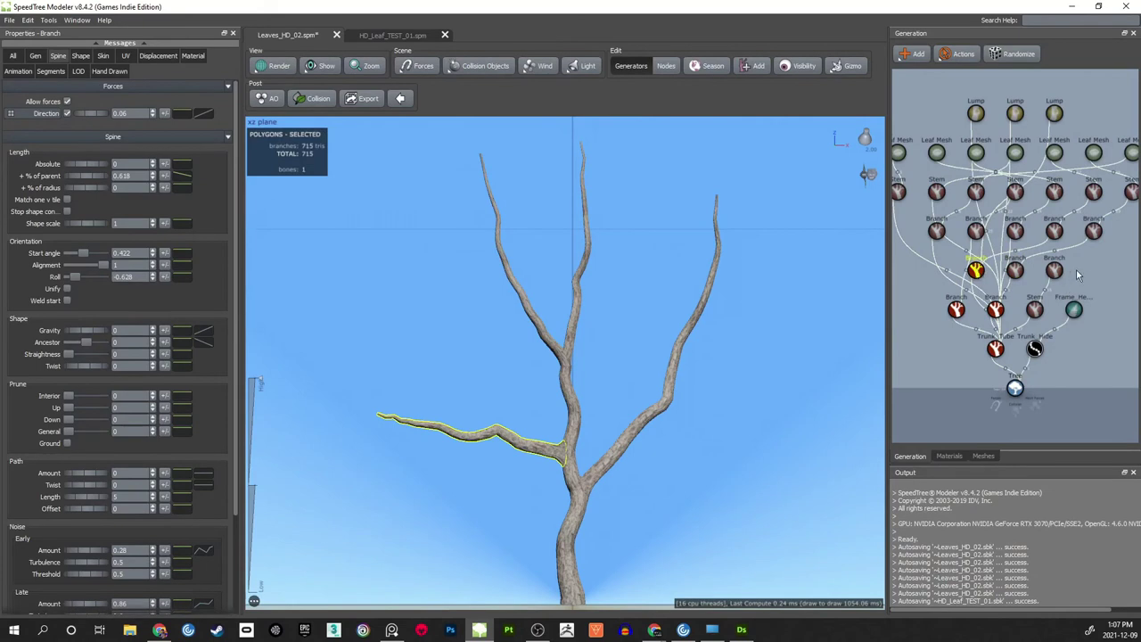
click(724, 372)
scroll(597, 388, down, 3)
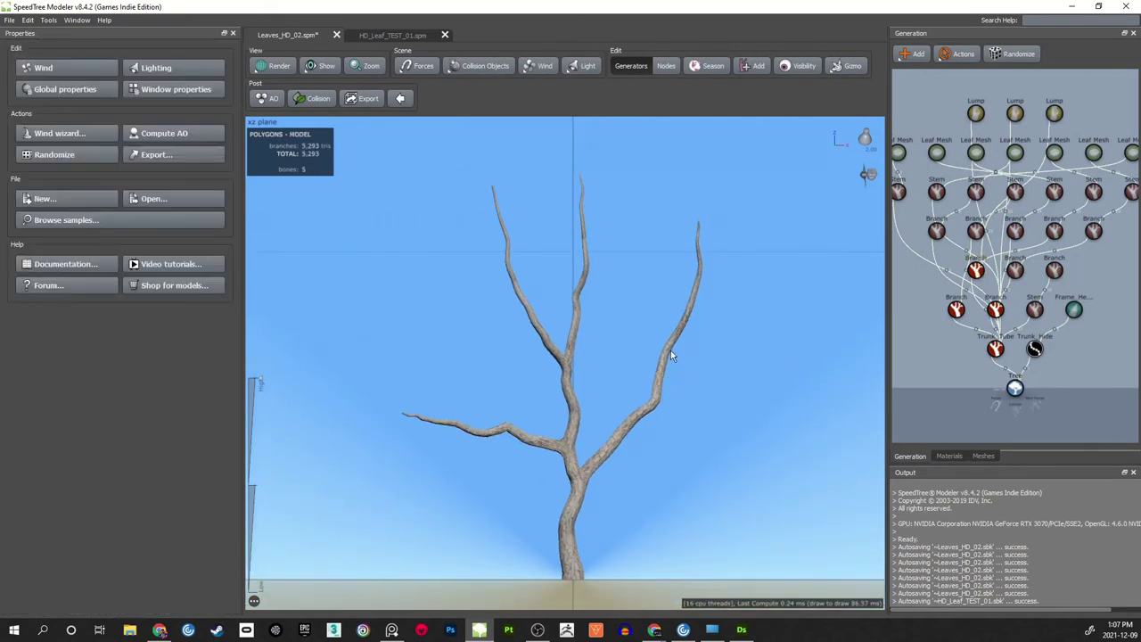
click(543, 442)
click(629, 390)
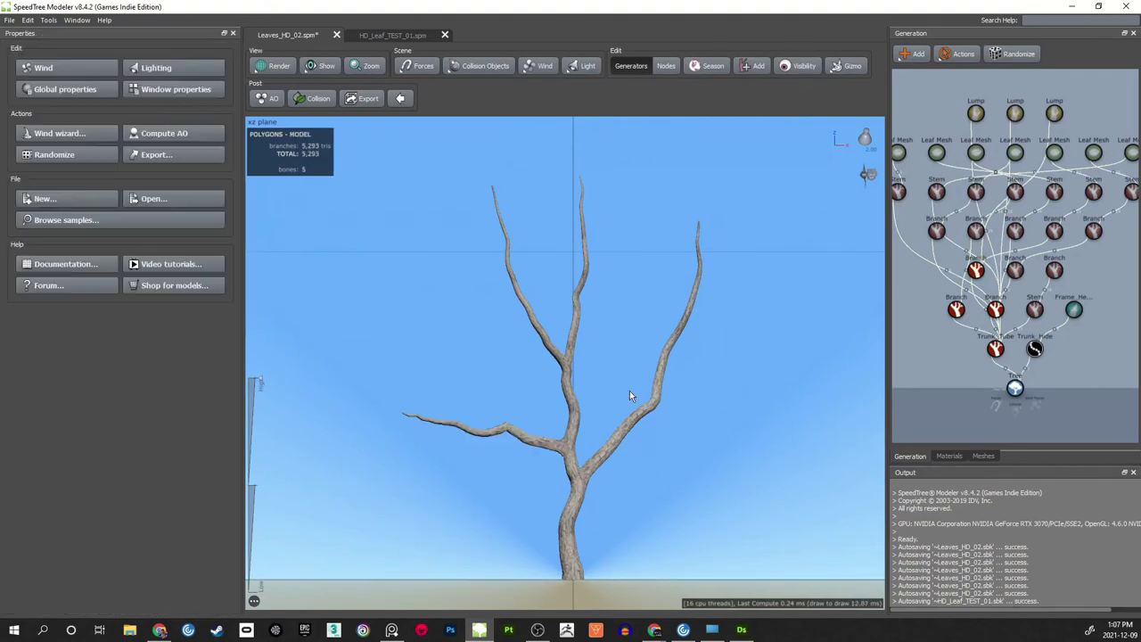
- Switch to the HD_Leaf_TEST_01 tree and taper the trunk to a thin tip by lowering the end of its absolute radius profile curve
click(392, 34)
scroll(660, 391, down, 2)
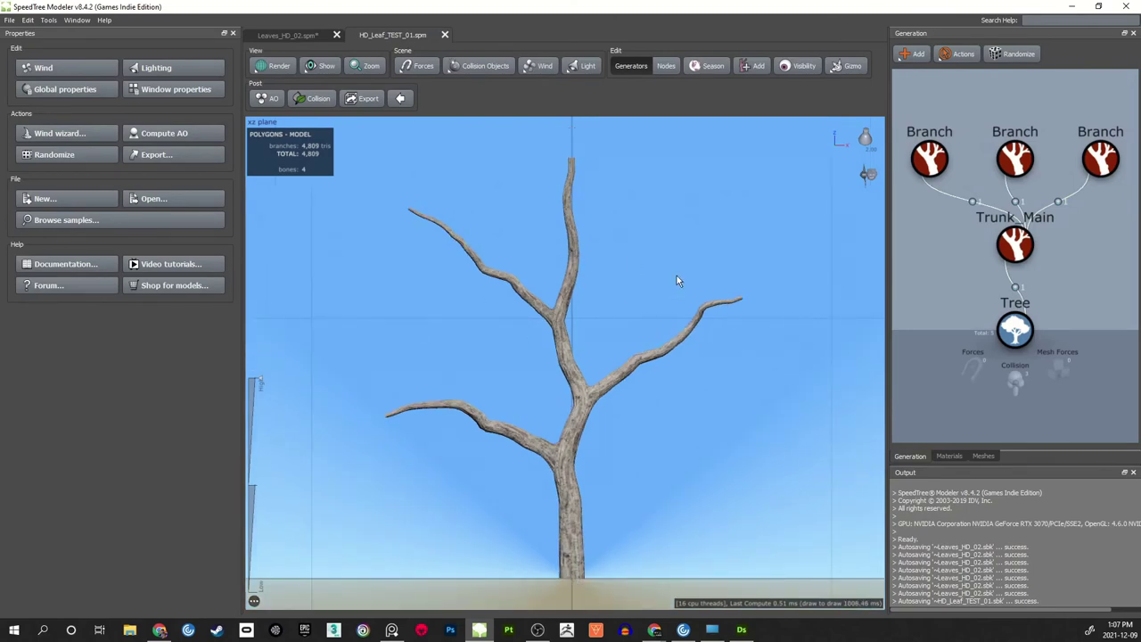
click(572, 279)
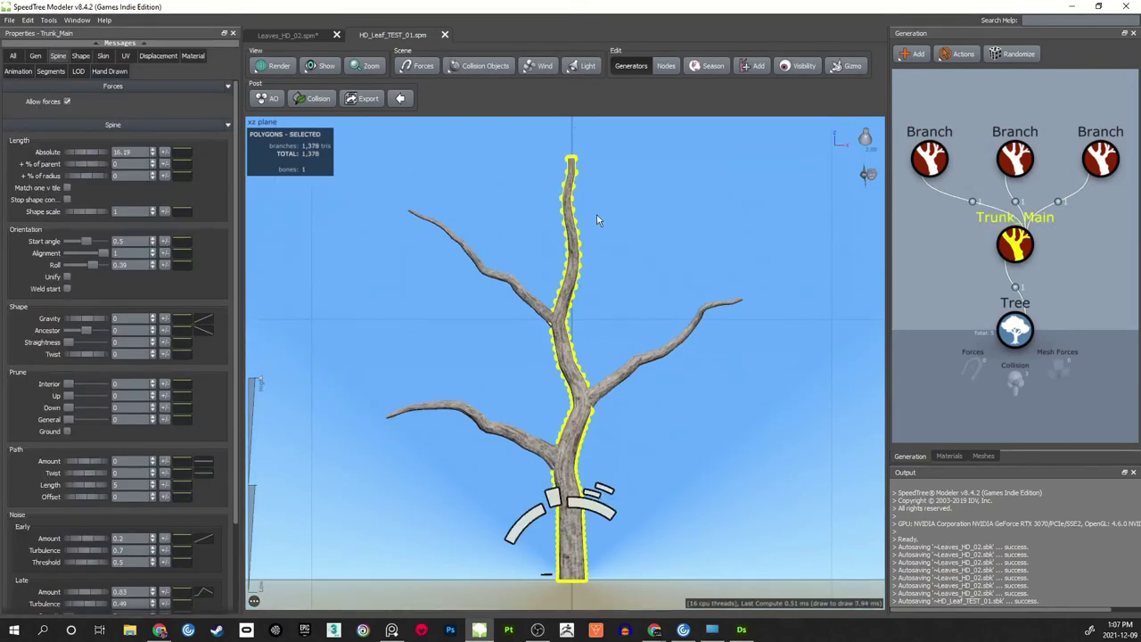
scroll(596, 213, up, 4)
middle_drag(589, 223, 591, 326)
scroll(592, 321, up, 3)
middle_drag(624, 187, 615, 255)
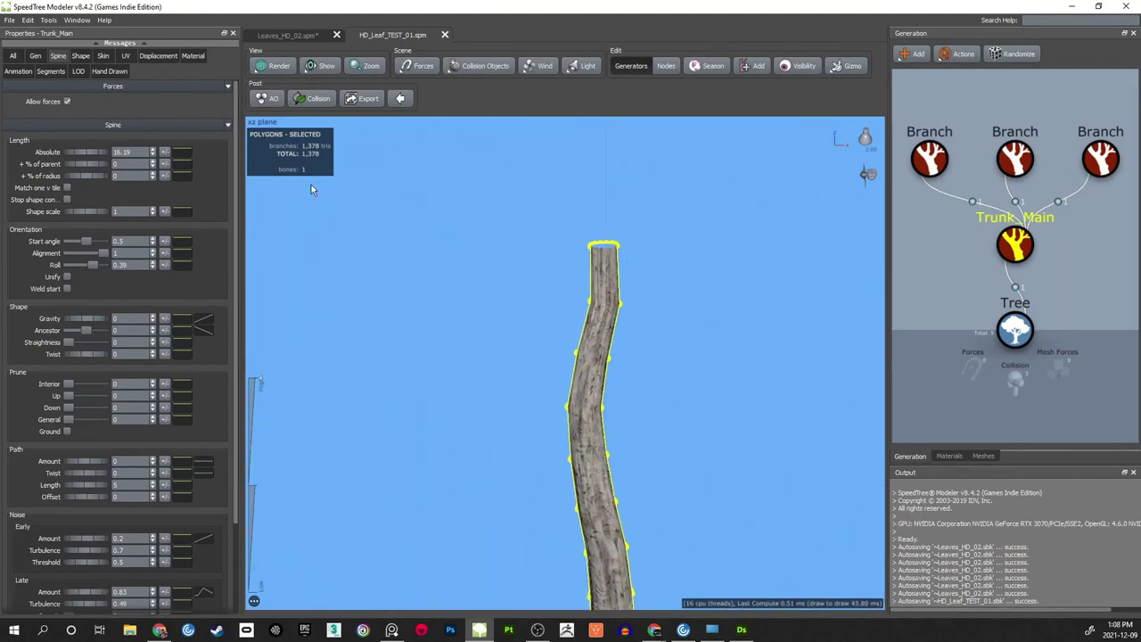
click(102, 55)
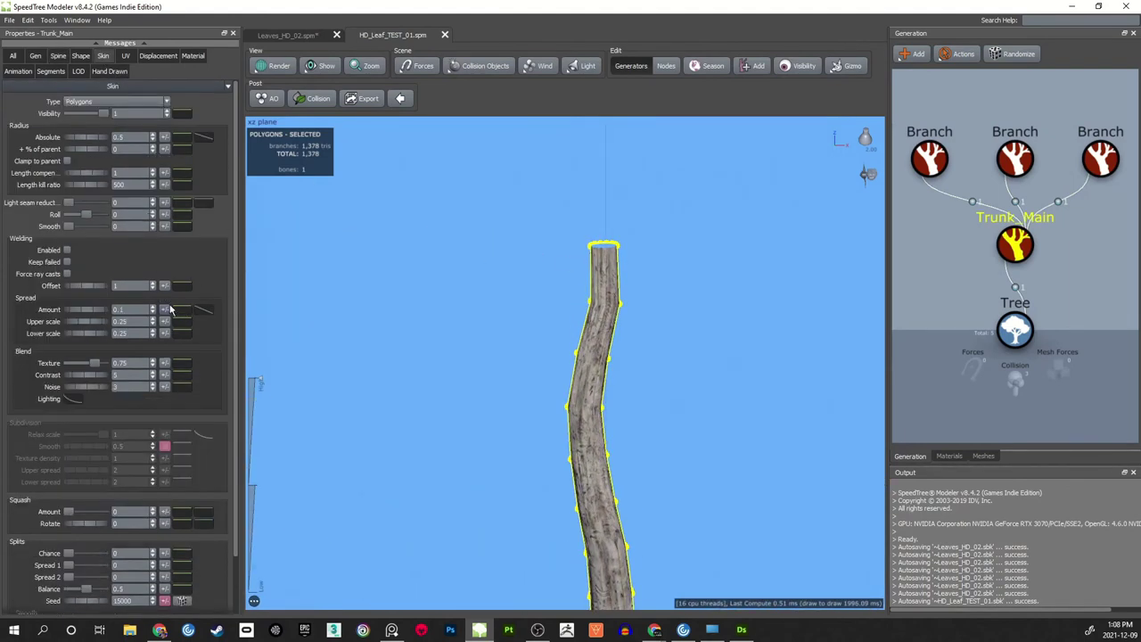
click(197, 141)
drag(454, 140, 318, 158)
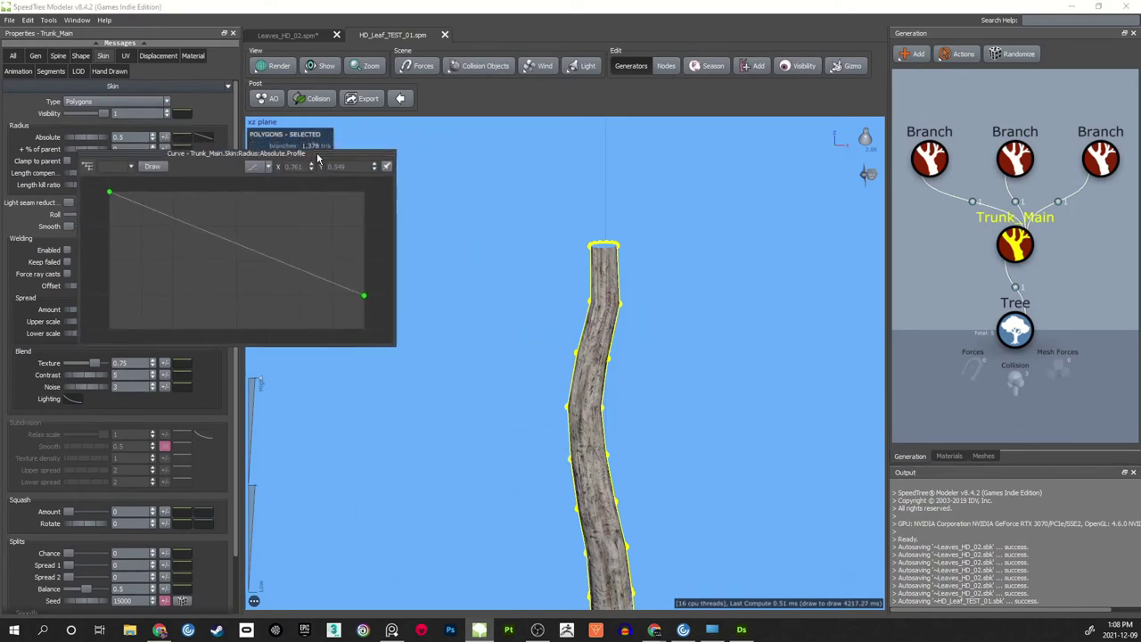
drag(363, 296, 363, 322)
click(506, 311)
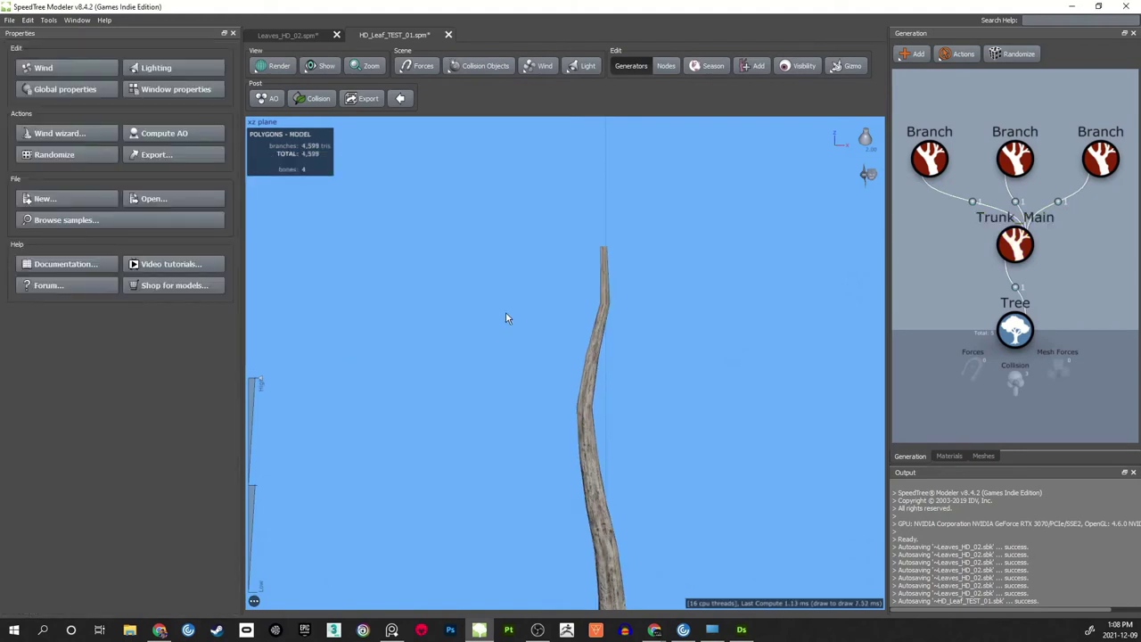
- Save the tree file and look over the whole tree with its tapered trunk
middle_drag(650, 295, 648, 249)
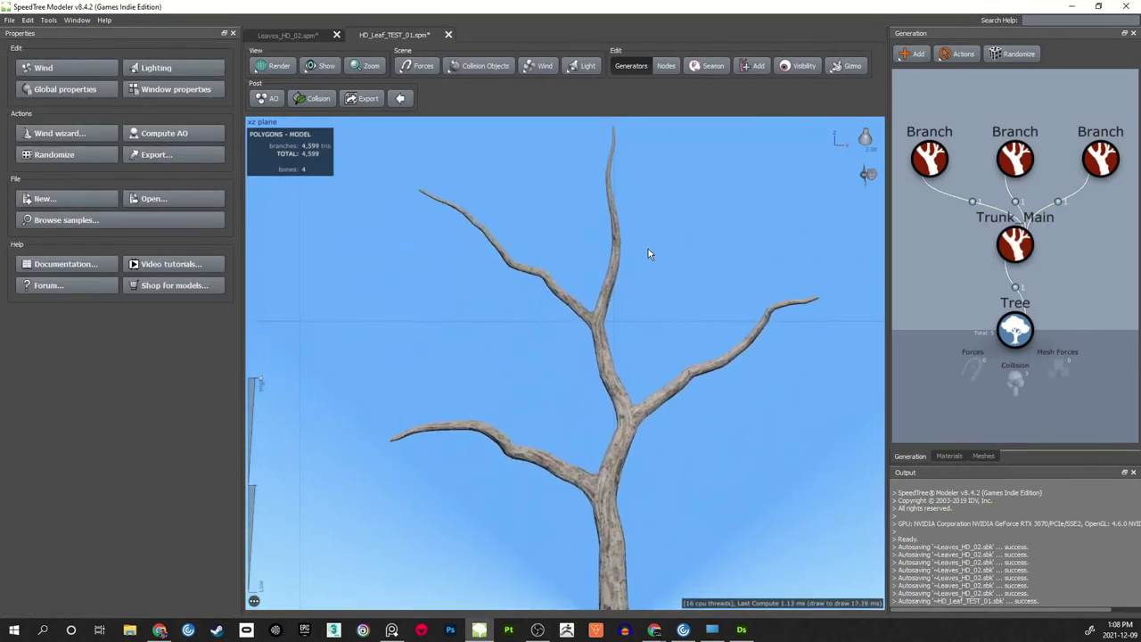
scroll(664, 267, down, 2)
scroll(652, 258, up, 3)
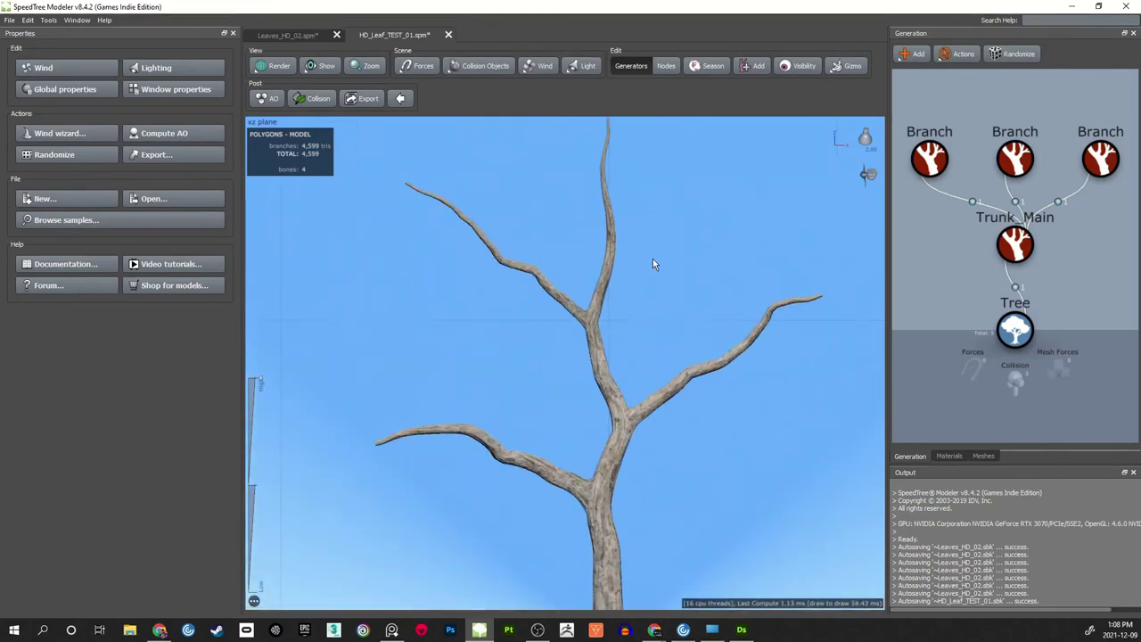
scroll(640, 245, down, 2)
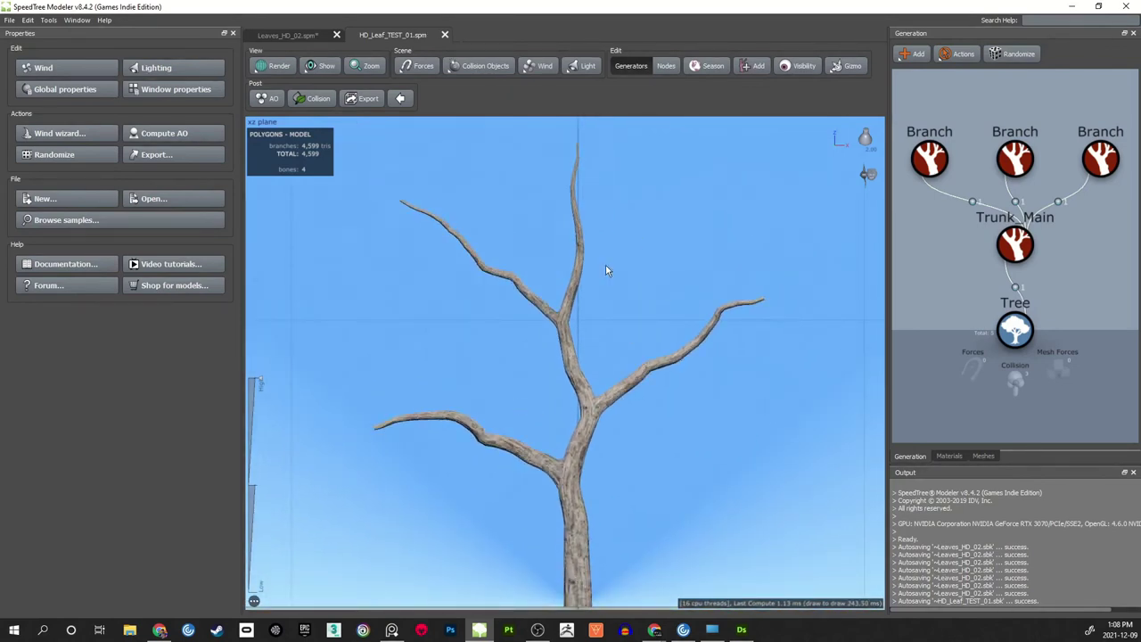
scroll(634, 303, down, 2)
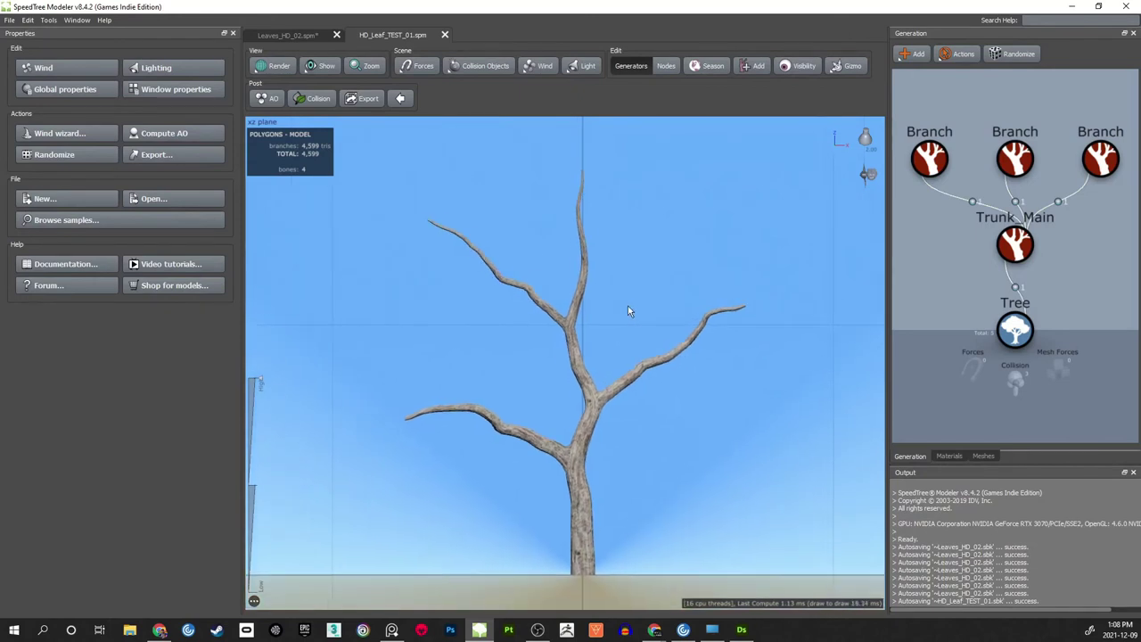
scroll(613, 324, up, 2)
drag(624, 301, 542, 331)
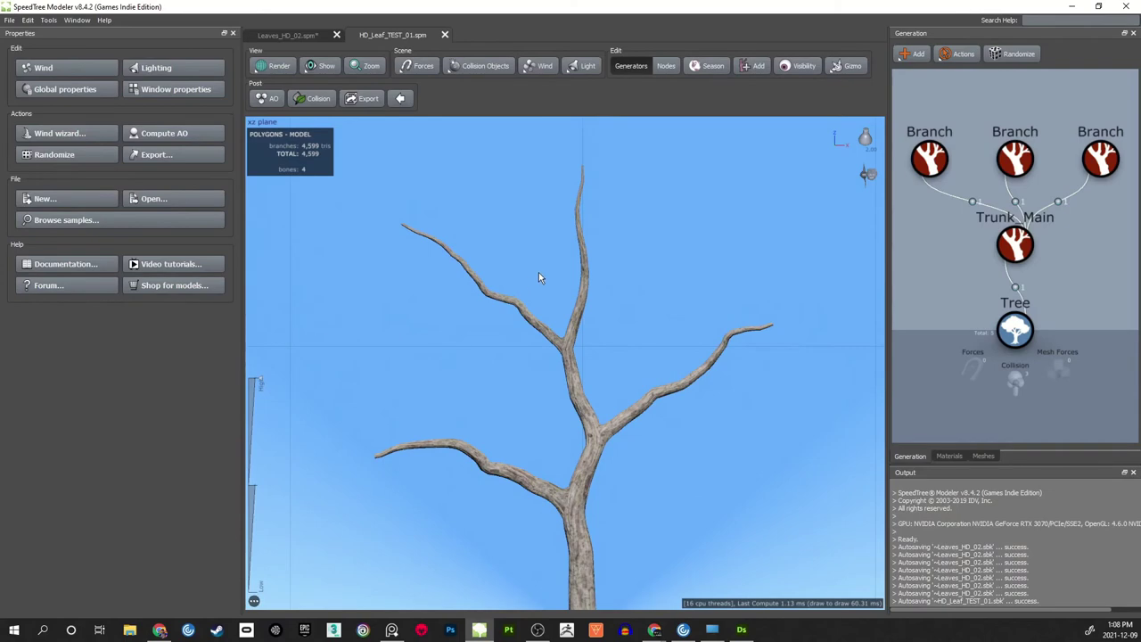
middle_drag(538, 273, 550, 237)
- Capture the viewport area and sketch red freehand lines marking possible secondary branches on the main branches and the upper trunk
key(Print)
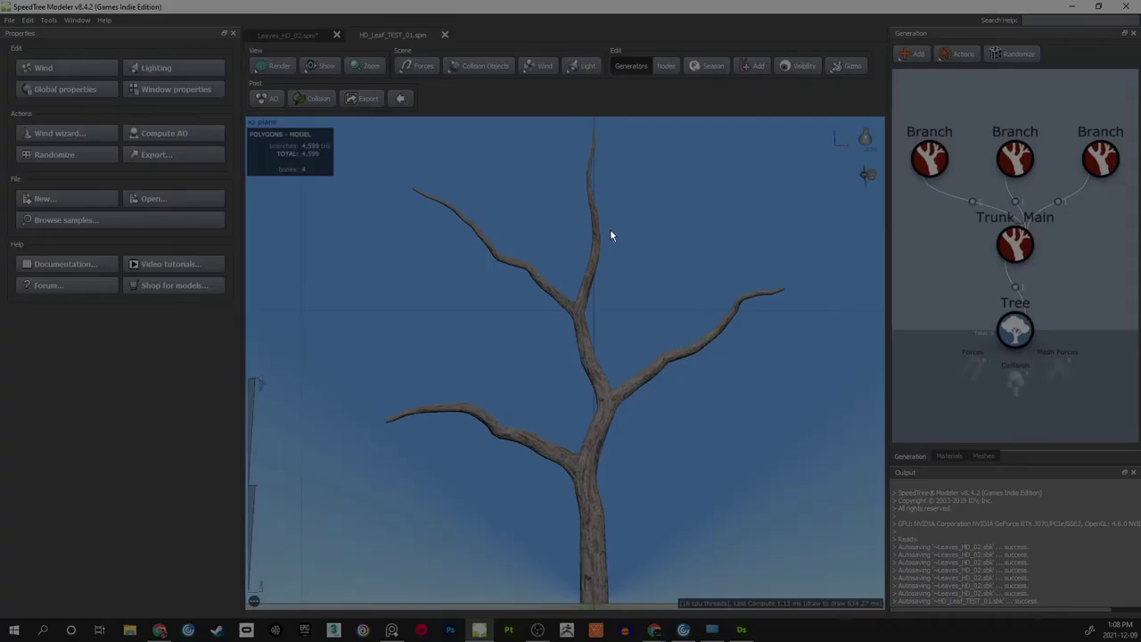
mouse_move(243, 77)
mouse_down()
mouse_move(813, 577)
mouse_move(932, 604)
mouse_up()
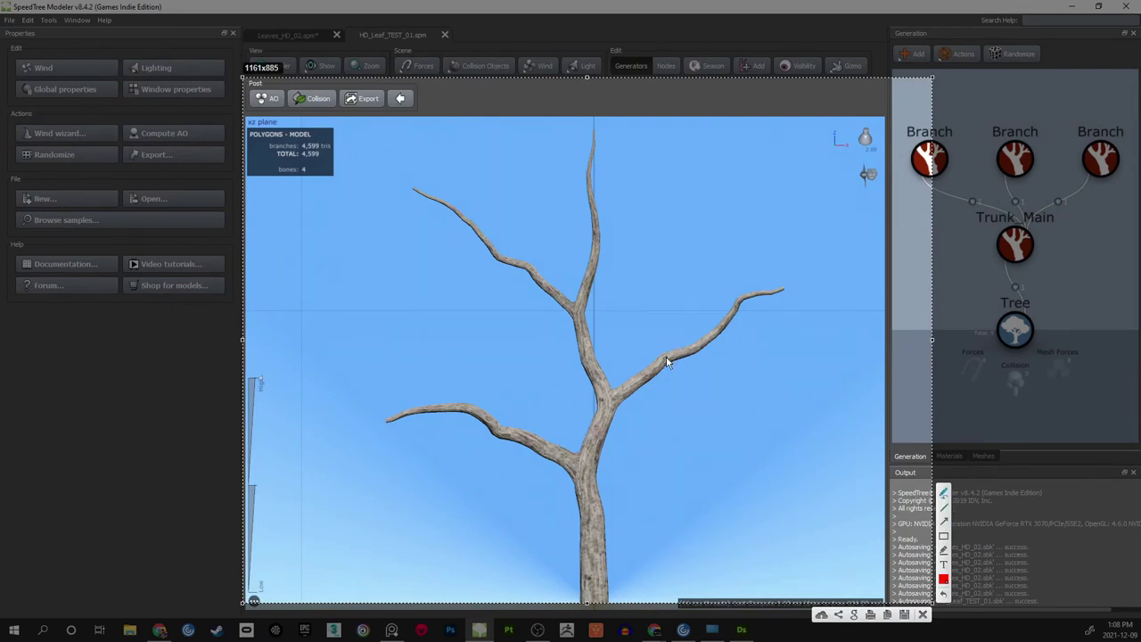
drag(660, 358, 695, 227)
drag(531, 270, 513, 136)
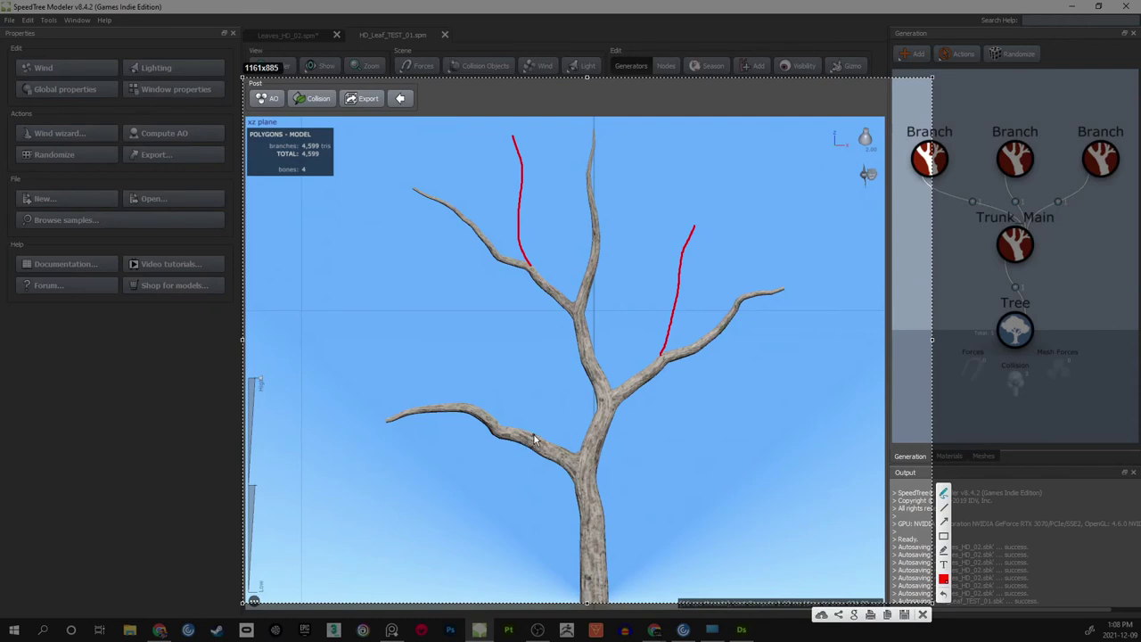
drag(526, 431, 487, 364)
key(ctrl+z)
drag(473, 407, 421, 336)
drag(741, 300, 759, 256)
drag(497, 256, 424, 259)
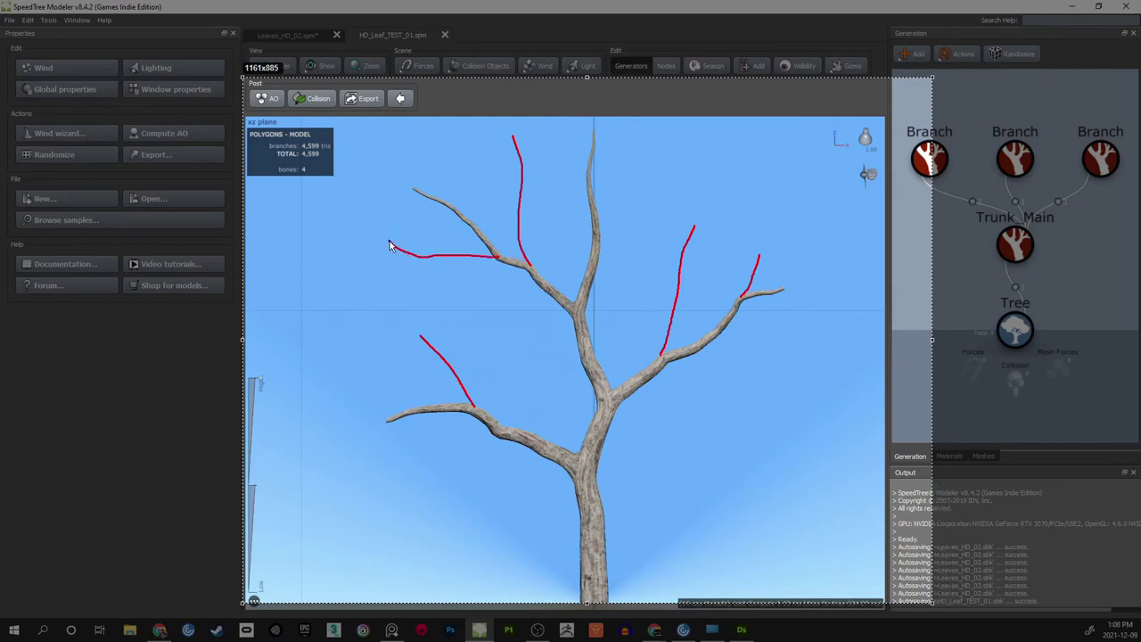
drag(601, 236, 663, 151)
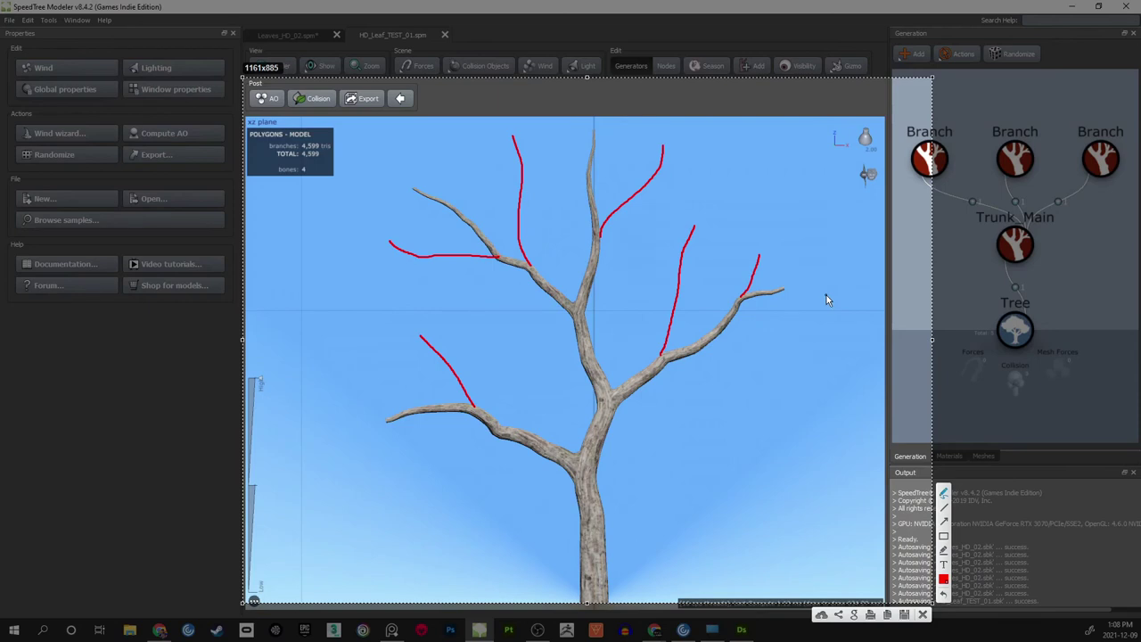
- Undo the red sketch lines and close the screen capture without saving it
key(ctrl+z)
key(ctrl+z)
key(ctrl+z)
key(ctrl+z)
key(ctrl+z)
click(924, 615)
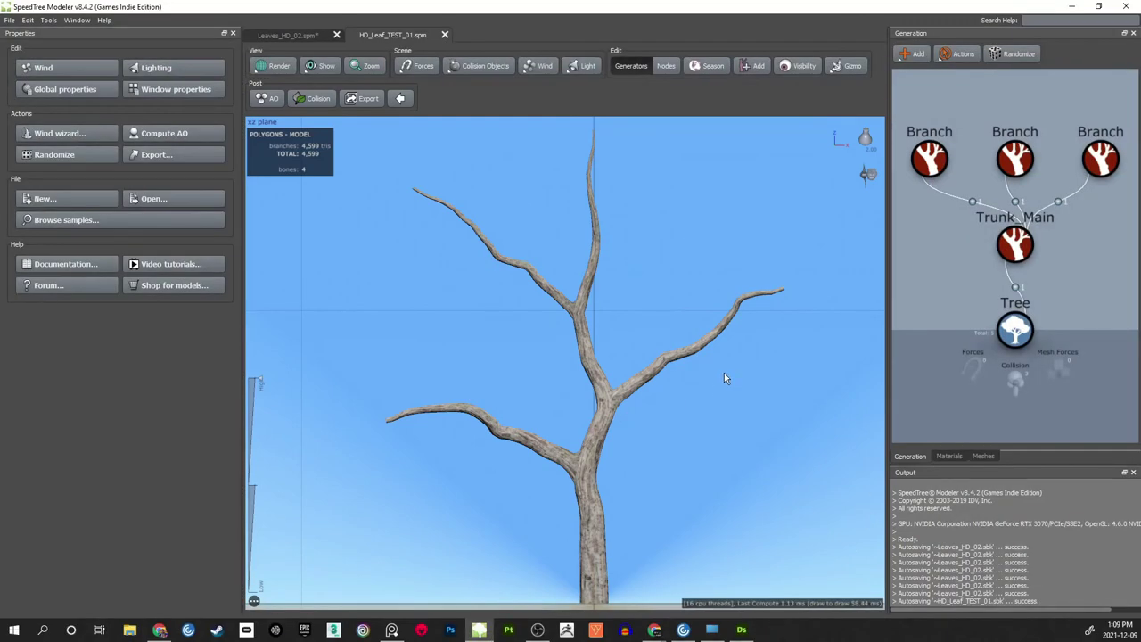
- Add Branch Tubes geometry to the generator of the large right branch
click(676, 353)
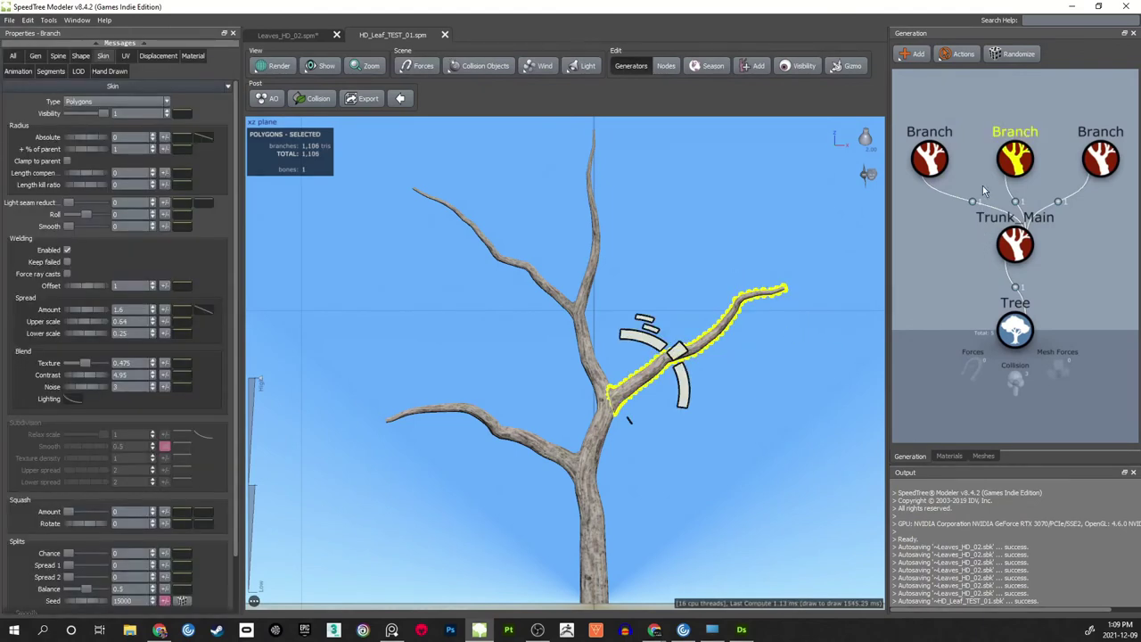
middle_drag(981, 184, 971, 282)
right_click(1005, 260)
mouse_move(1026, 274)
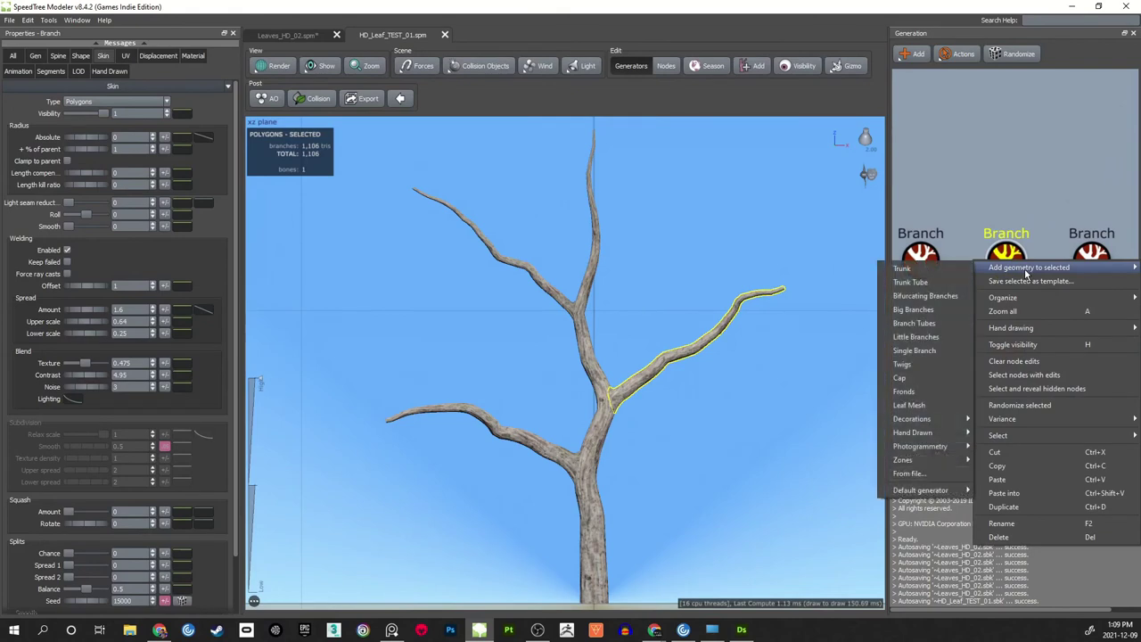
click(927, 322)
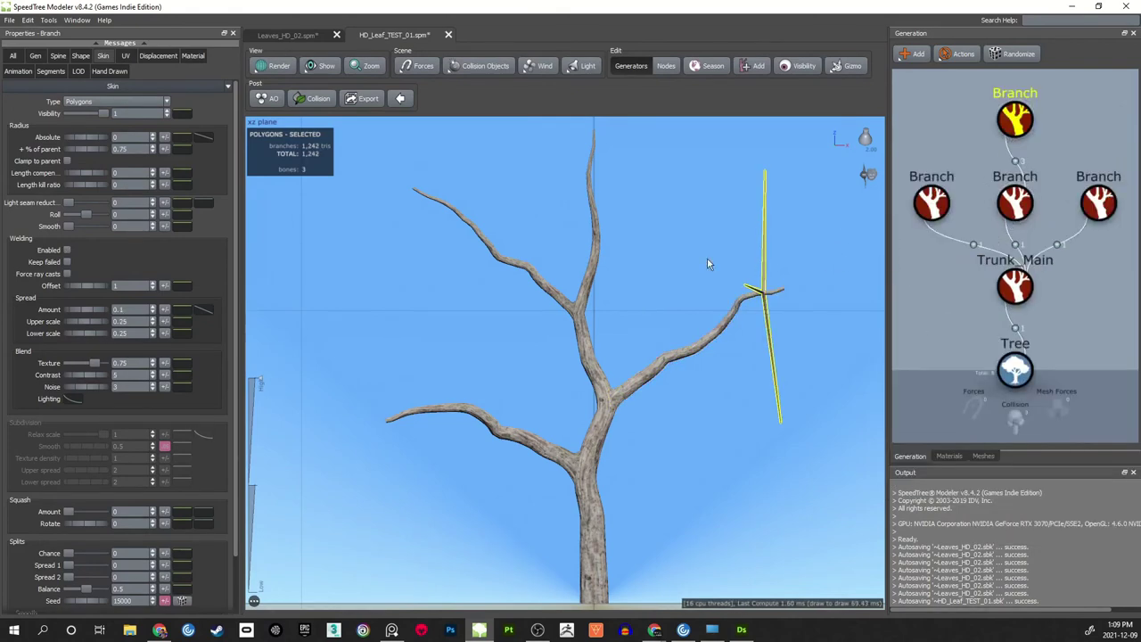
- Set the generation mode of the new secondary branch generator to Absolute
click(35, 55)
click(105, 101)
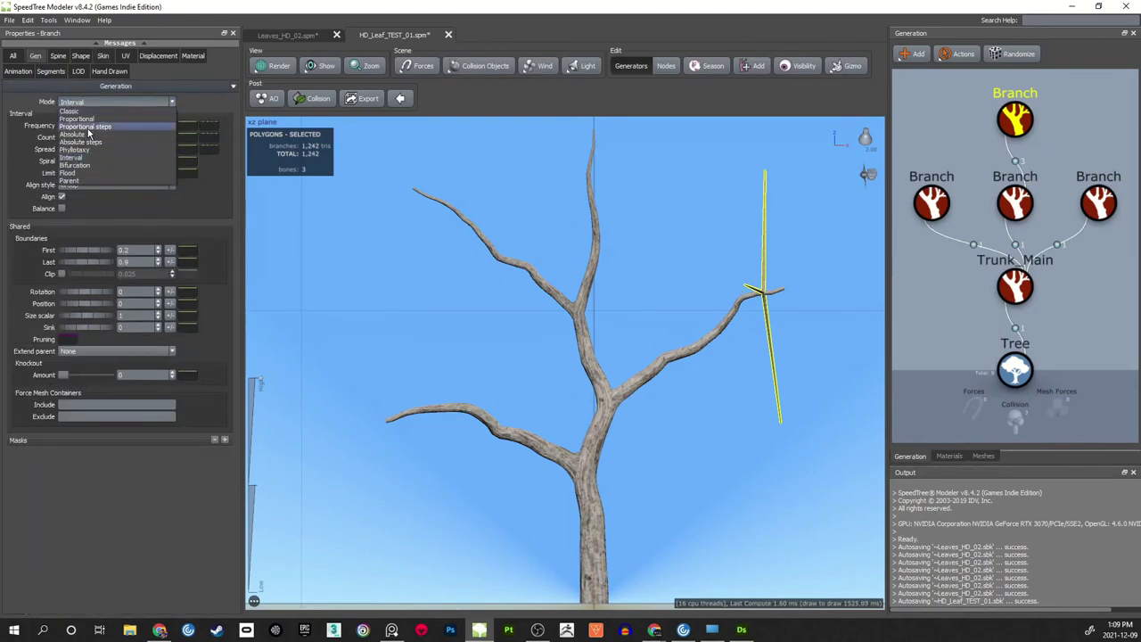
click(116, 126)
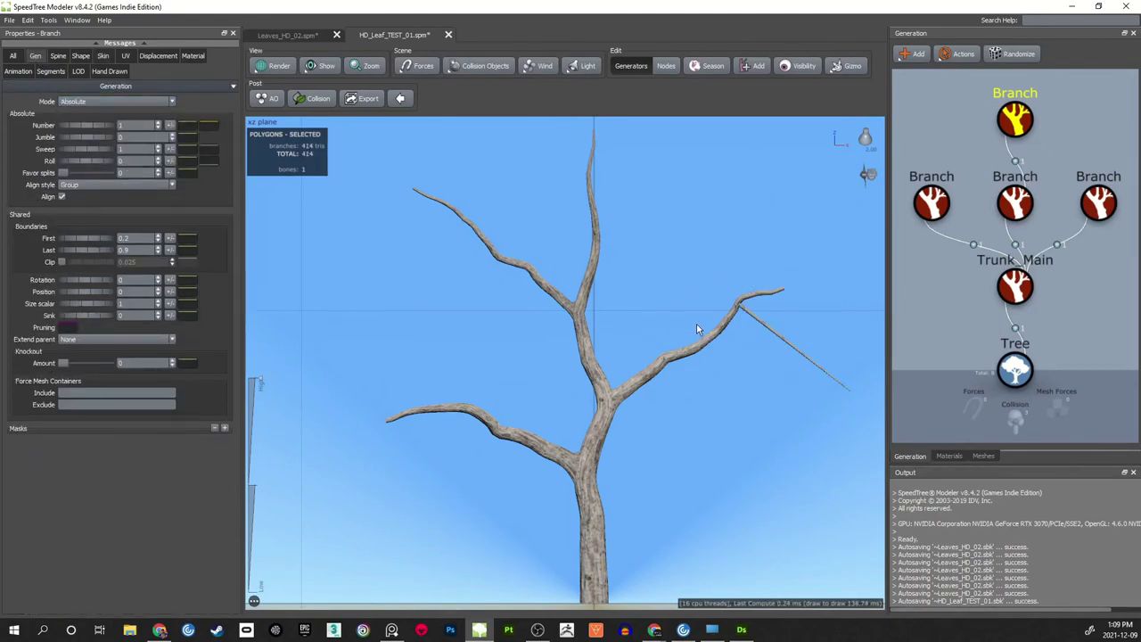
- Set the secondary branch's radius percentage of parent to 1 and inspect where it joins the right branch
click(103, 56)
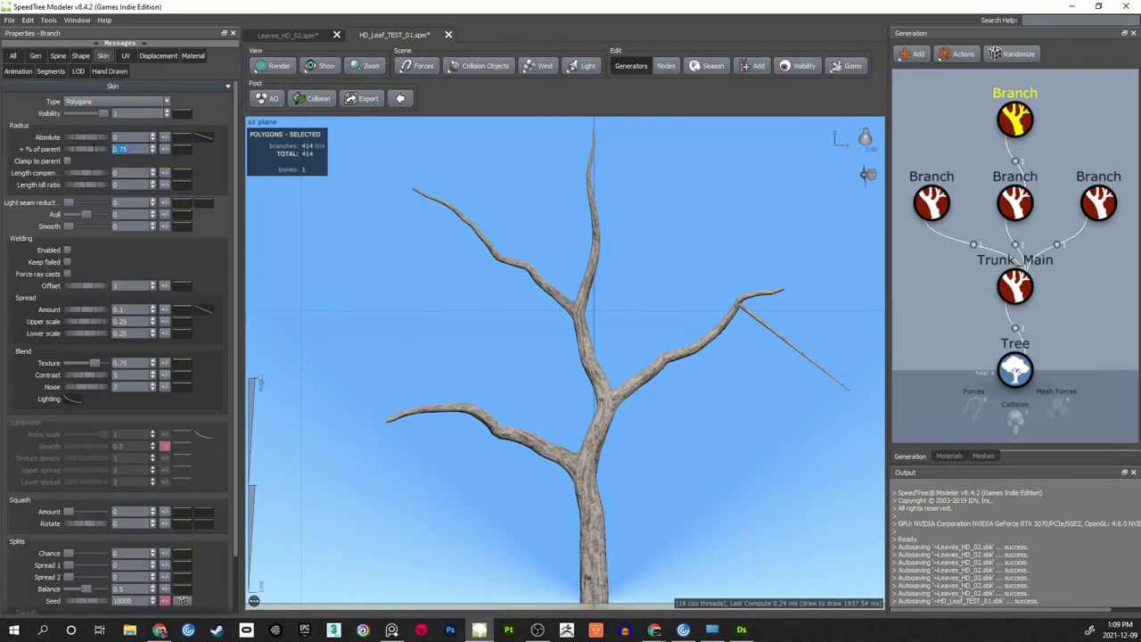
key(Return)
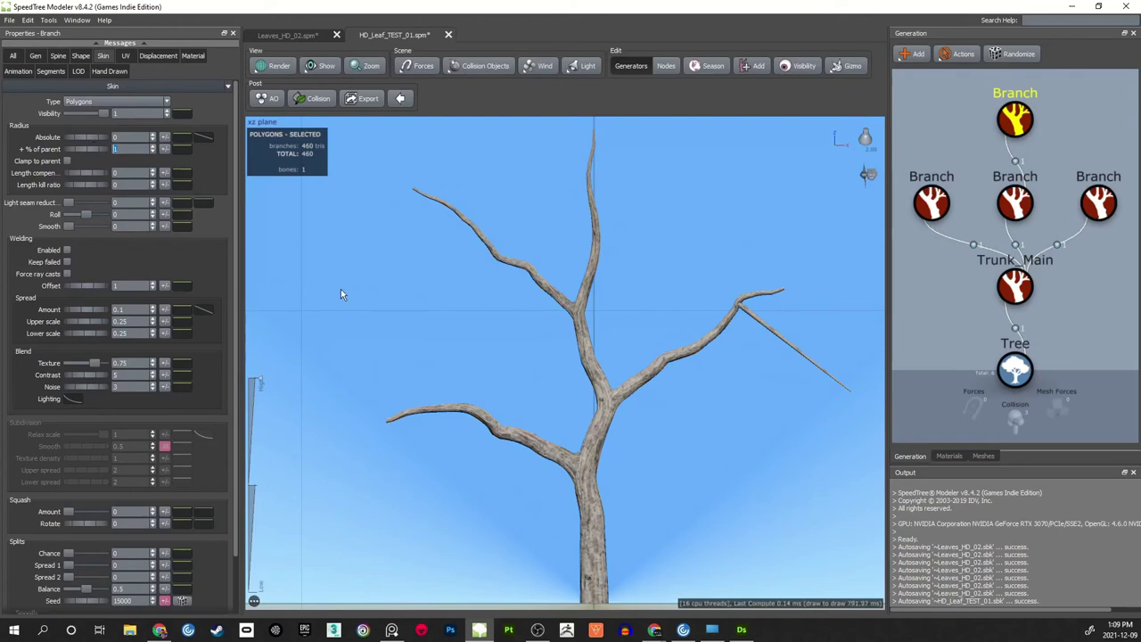
middle_drag(732, 326, 598, 354)
scroll(598, 354, up, 5)
middle_drag(669, 296, 623, 333)
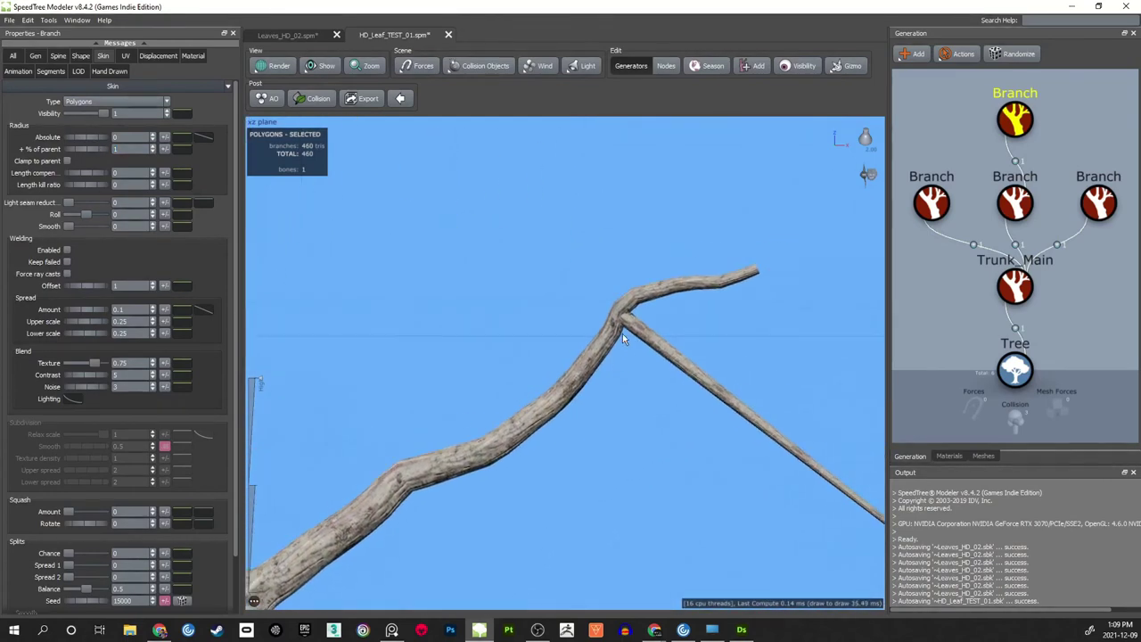
scroll(622, 334, up, 5)
scroll(727, 265, down, 10)
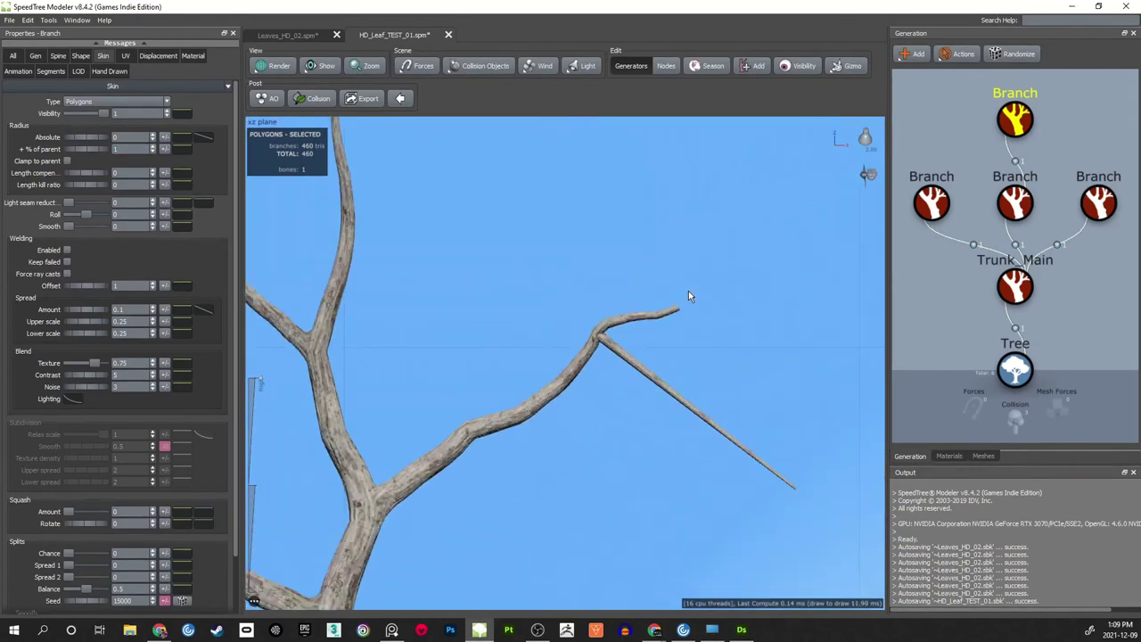
middle_drag(590, 322, 631, 312)
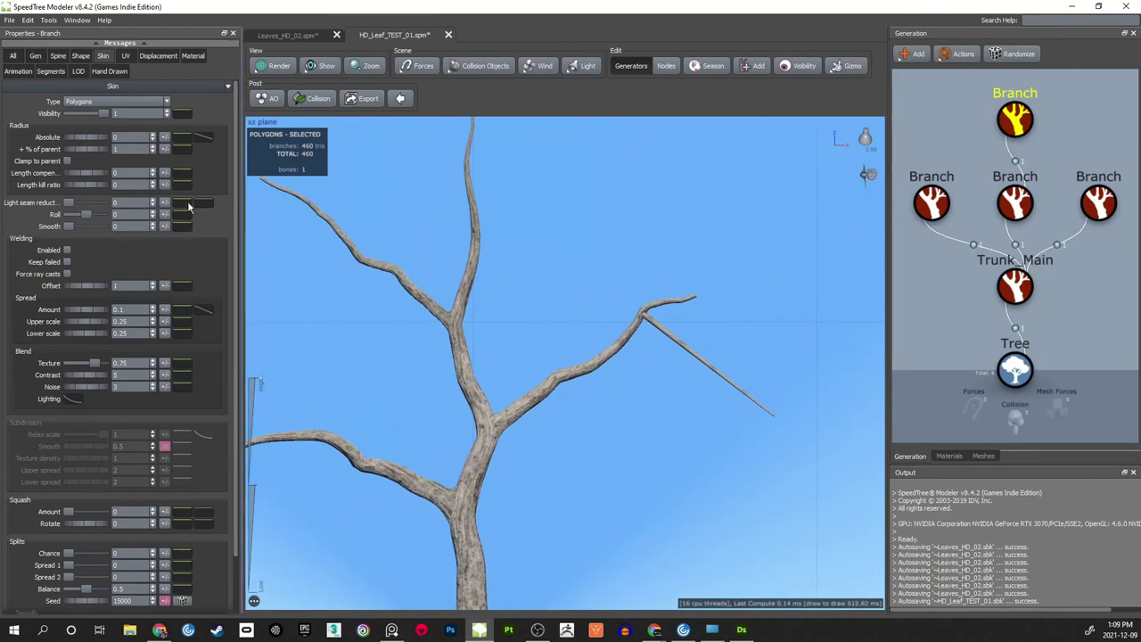
- Move the secondary branch down its parent with a last boundary of 0.34, and turn it upward with a roll of 0.46
click(36, 56)
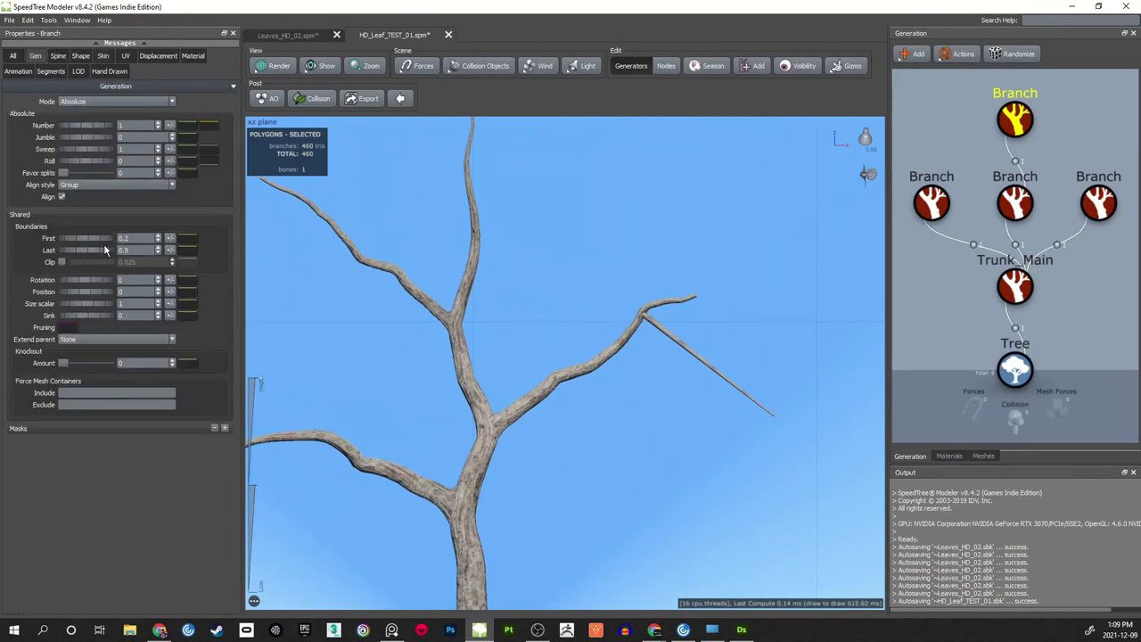
drag(101, 251, 66, 247)
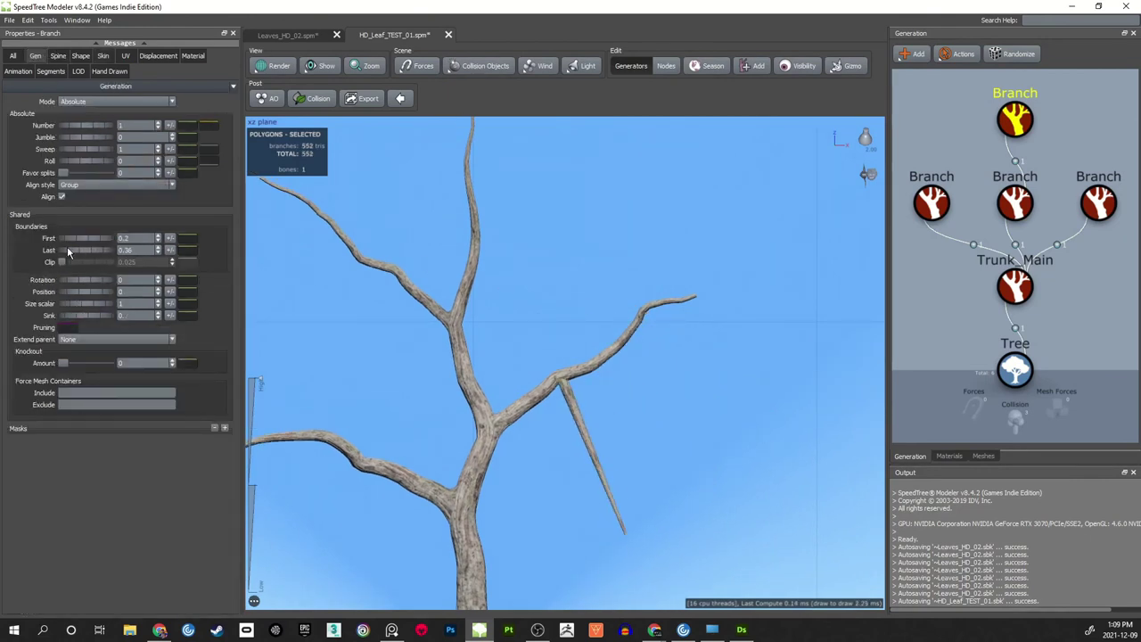
drag(74, 160, 102, 161)
scroll(553, 287, up, 3)
scroll(553, 287, down, 2)
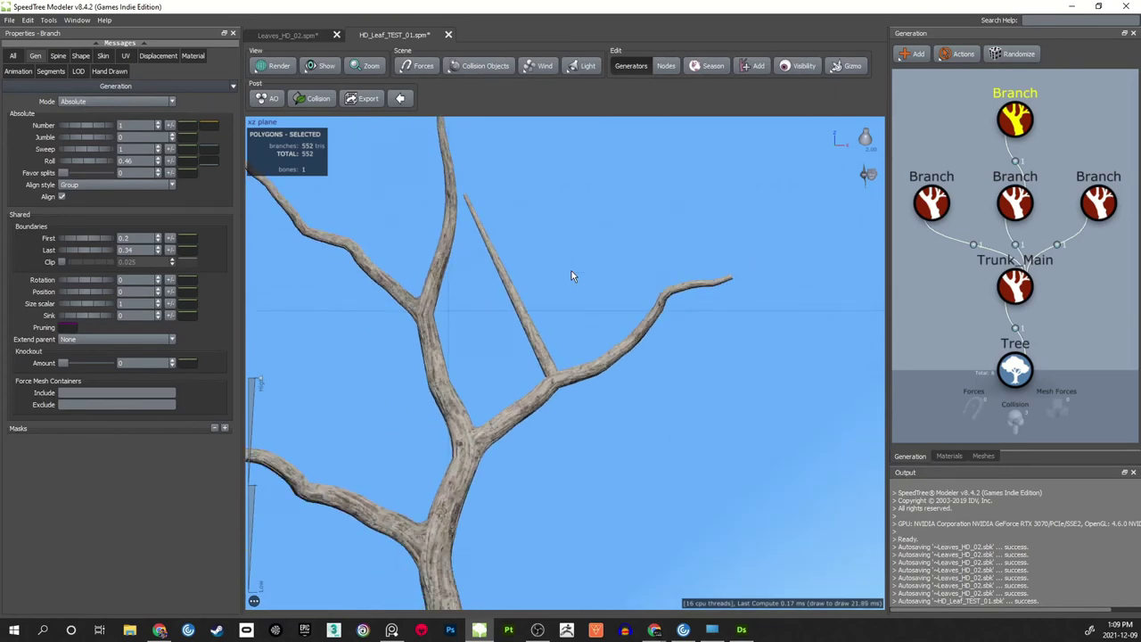
- Check the secondary branch's mesh in wireframe and return to the textured display
middle_drag(572, 275, 579, 275)
key(w)
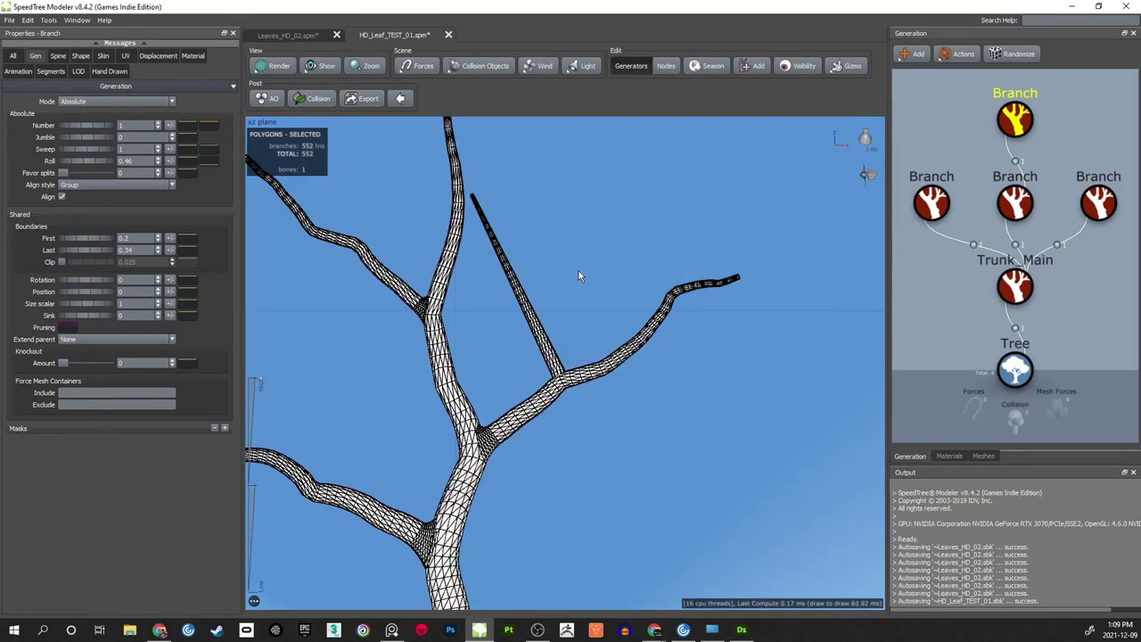
key(F4)
scroll(554, 338, up, 4)
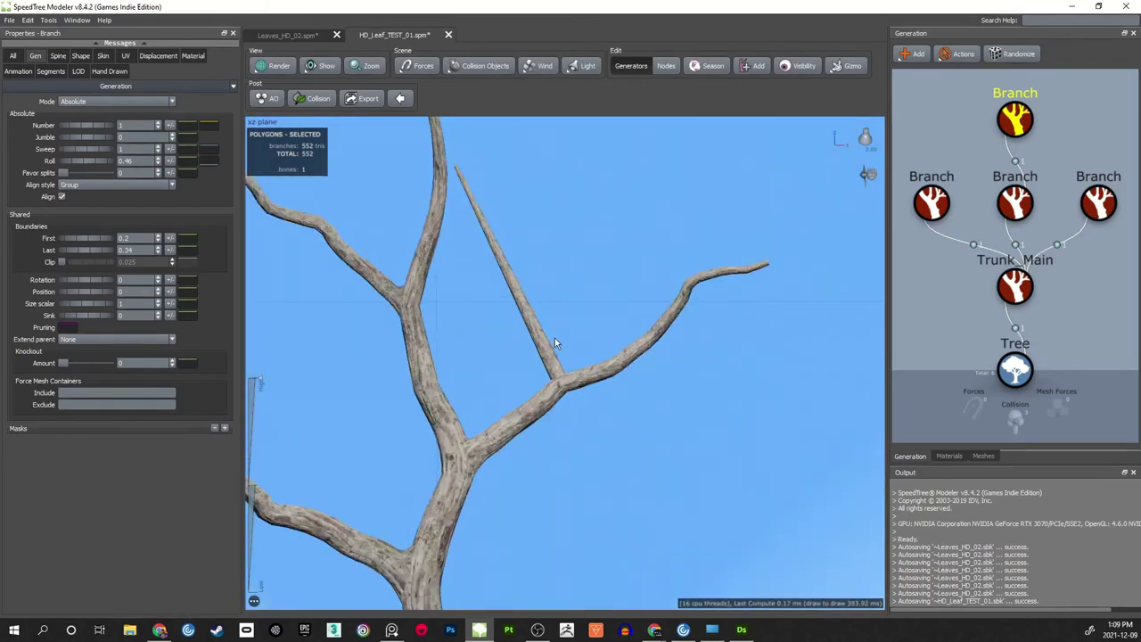
- Set the secondary branch's UV mapping style to U locked [0, 1], V unrestricted and inspect its bark texture
scroll(563, 318, down, 1)
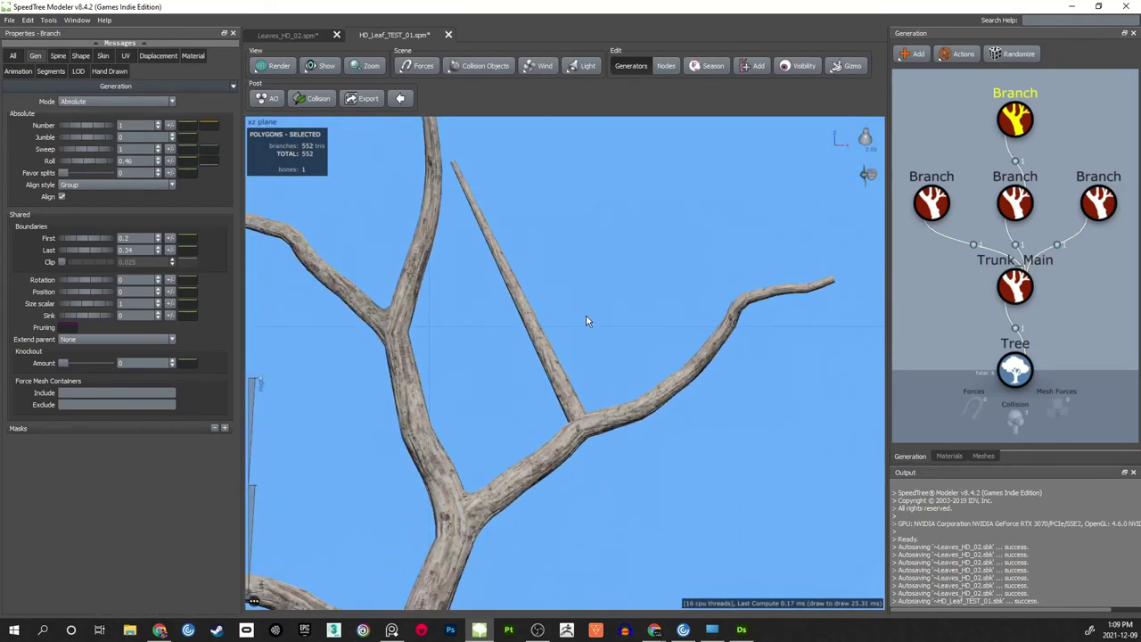
click(125, 55)
click(116, 101)
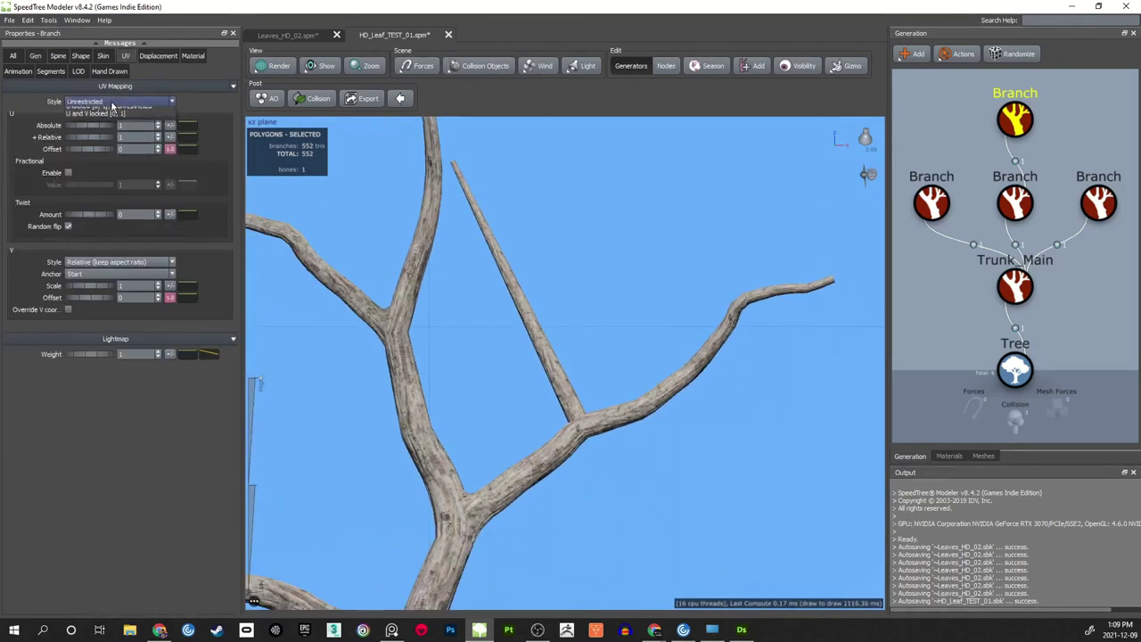
click(80, 120)
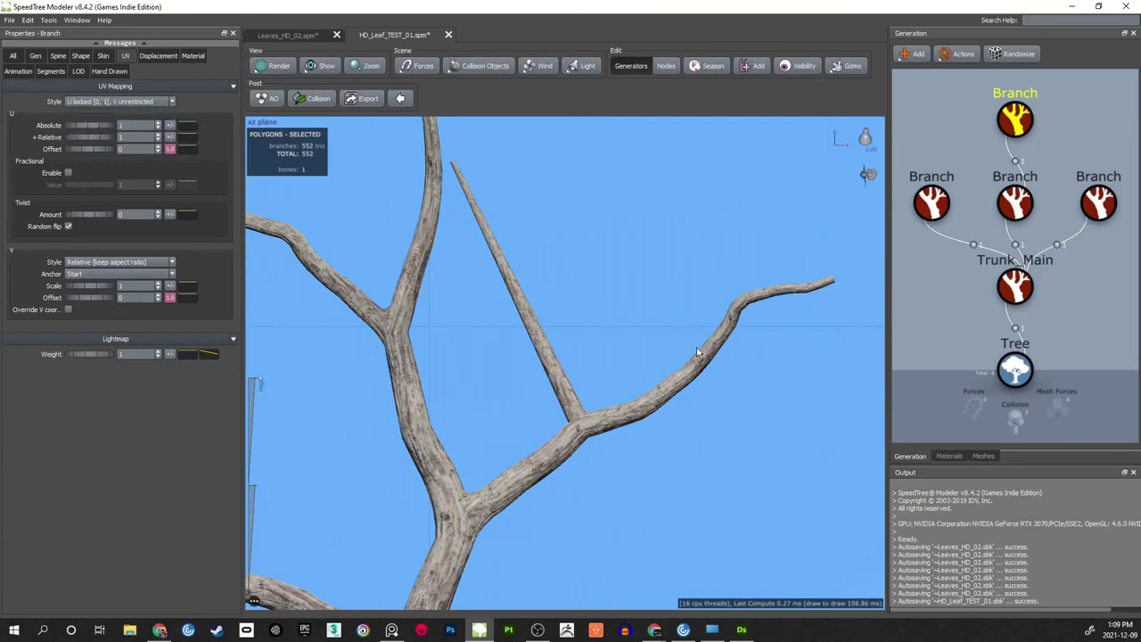
scroll(540, 380, up, 5)
scroll(549, 348, down, 4)
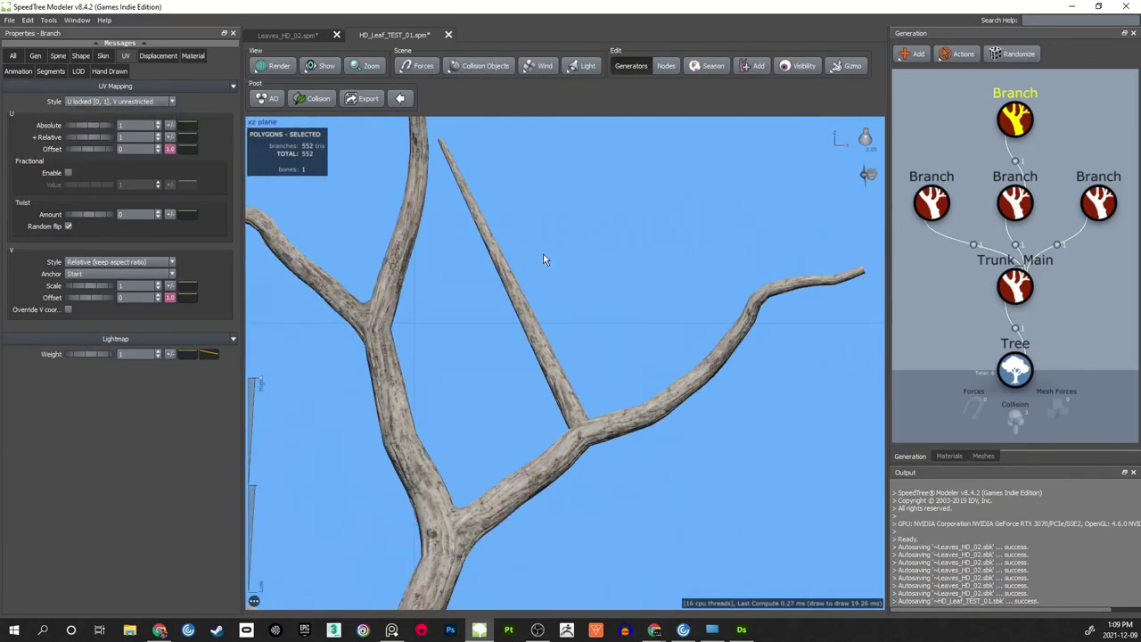
- Swing the secondary branch with its rotation gizmo so it leans to the right, away from the central branch
scroll(545, 260, down, 1)
click(559, 356)
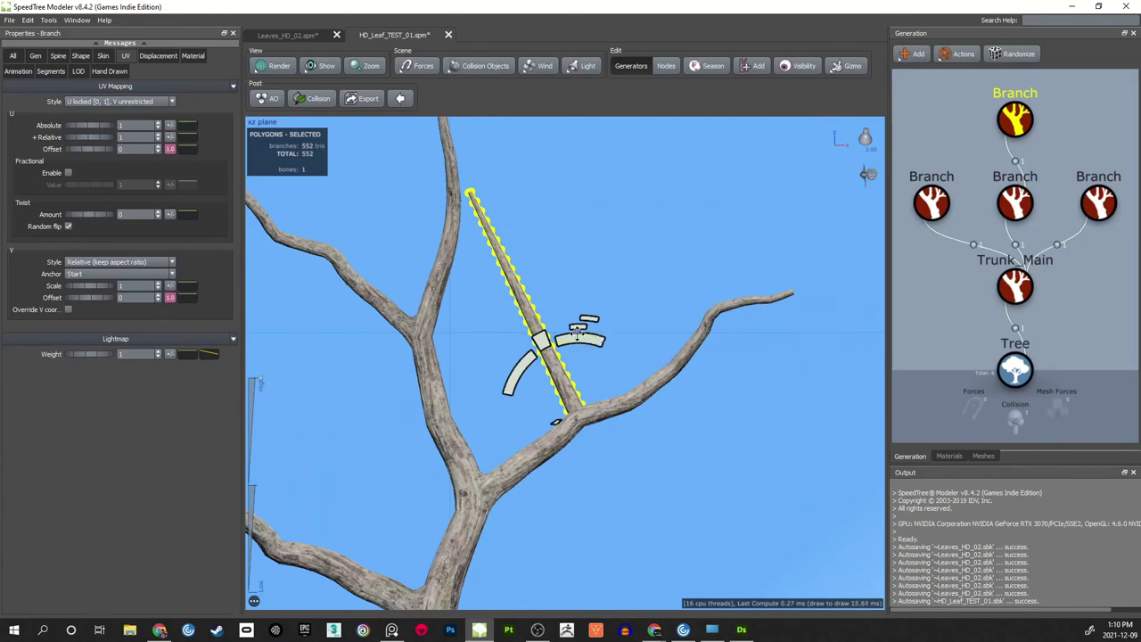
drag(578, 332, 633, 342)
scroll(567, 386, up, 1)
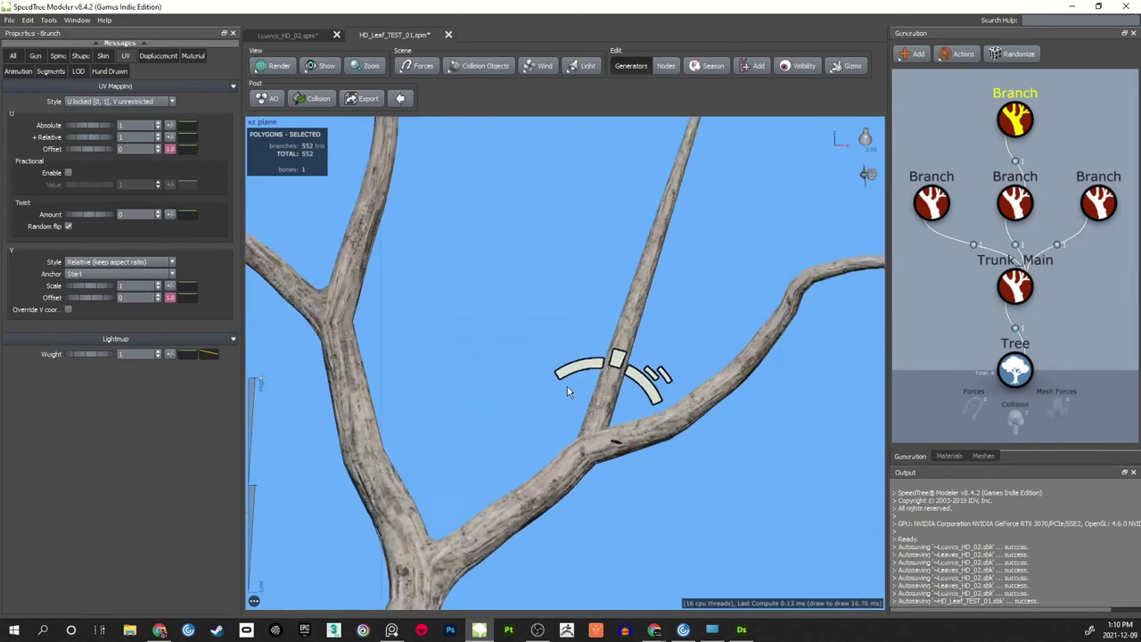
- Enable welding in the secondary branch's skin properties and check the joint with its parent
scroll(567, 386, up, 3)
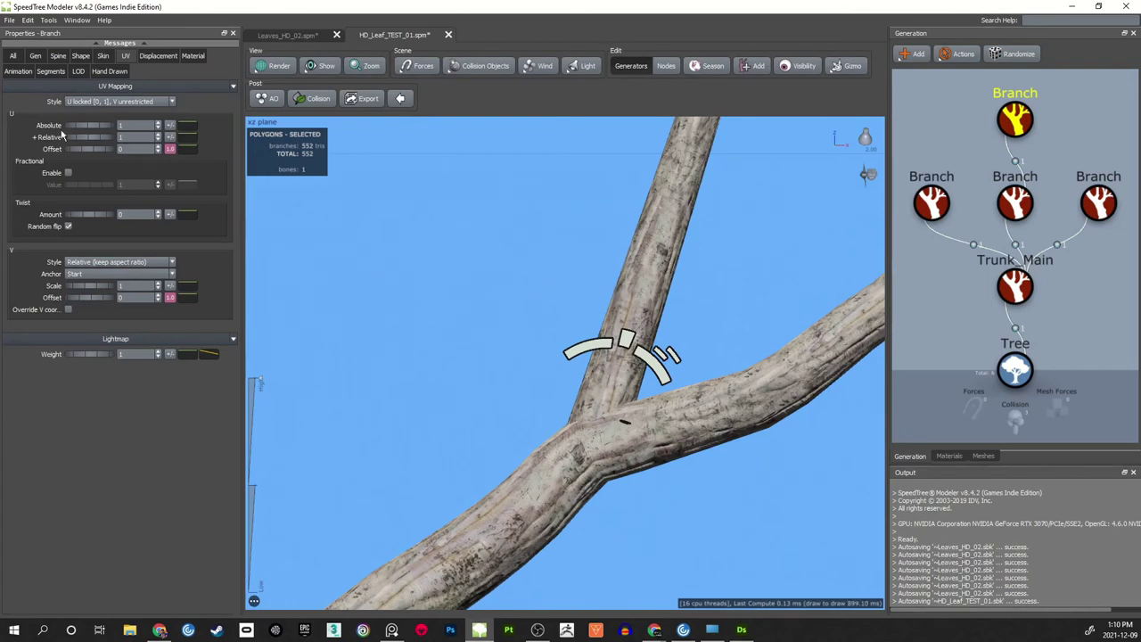
click(57, 55)
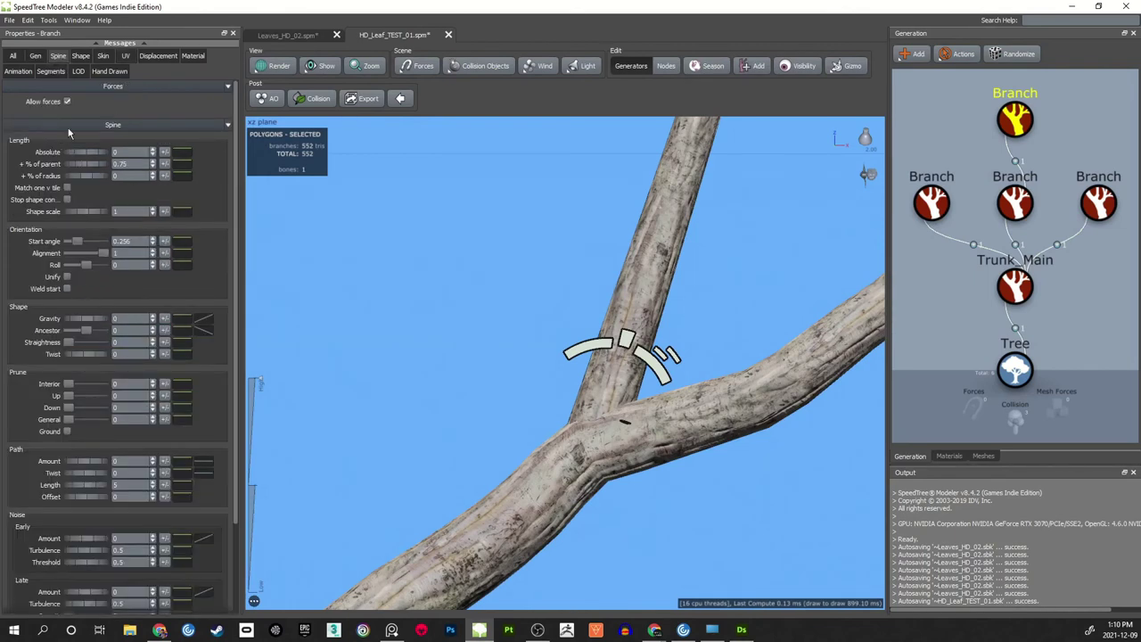
click(103, 57)
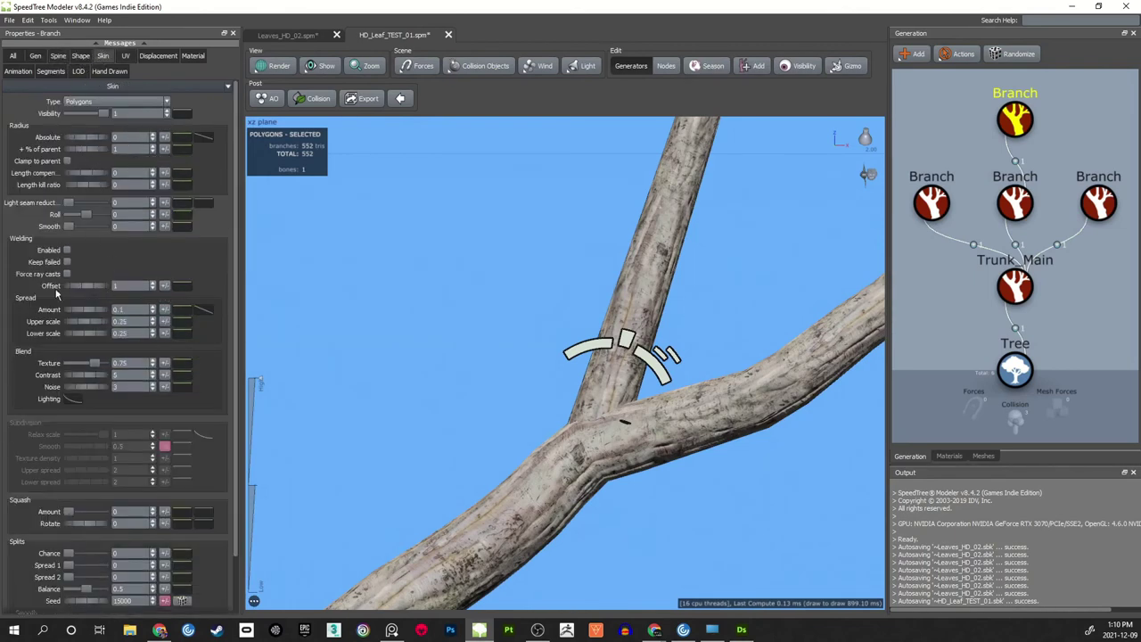
click(68, 250)
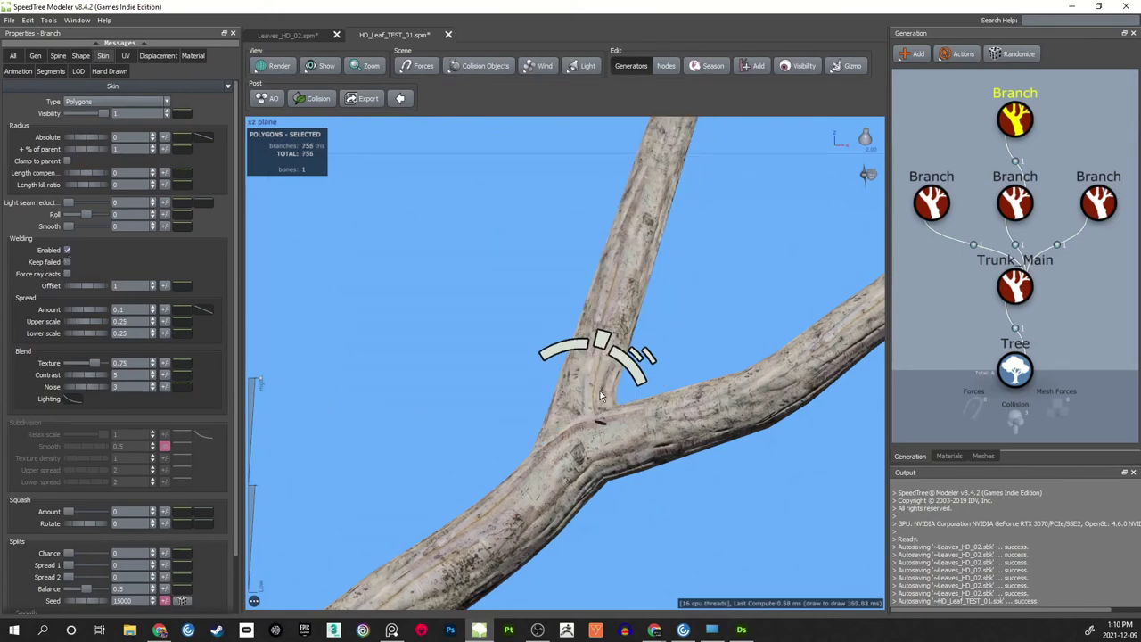
scroll(606, 388, up, 2)
scroll(637, 383, down, 5)
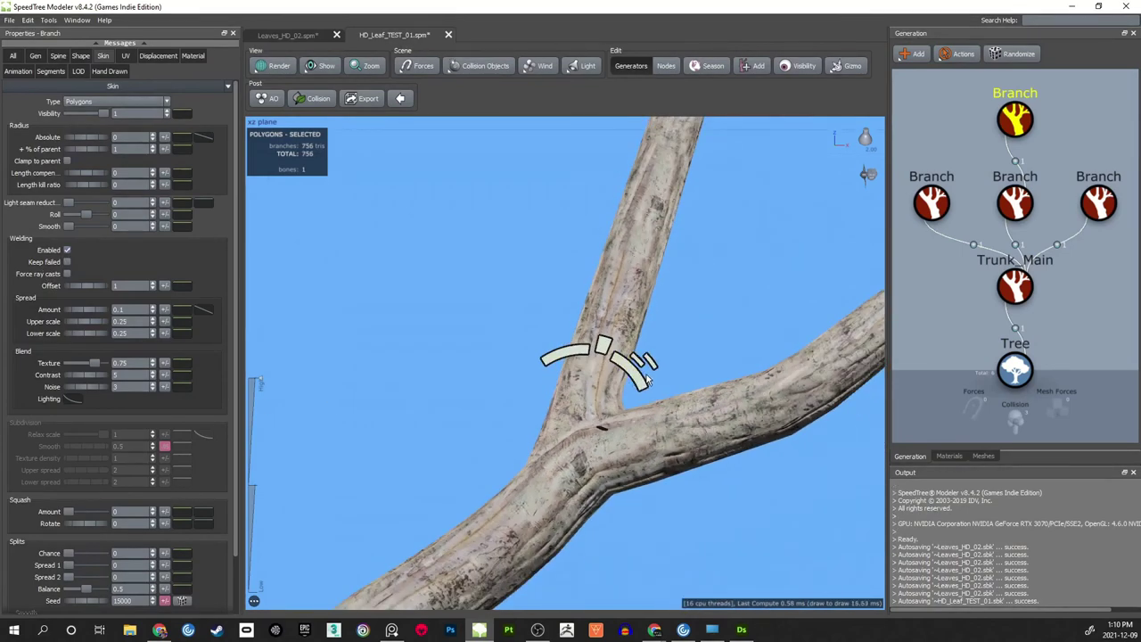
scroll(563, 402, up, 2)
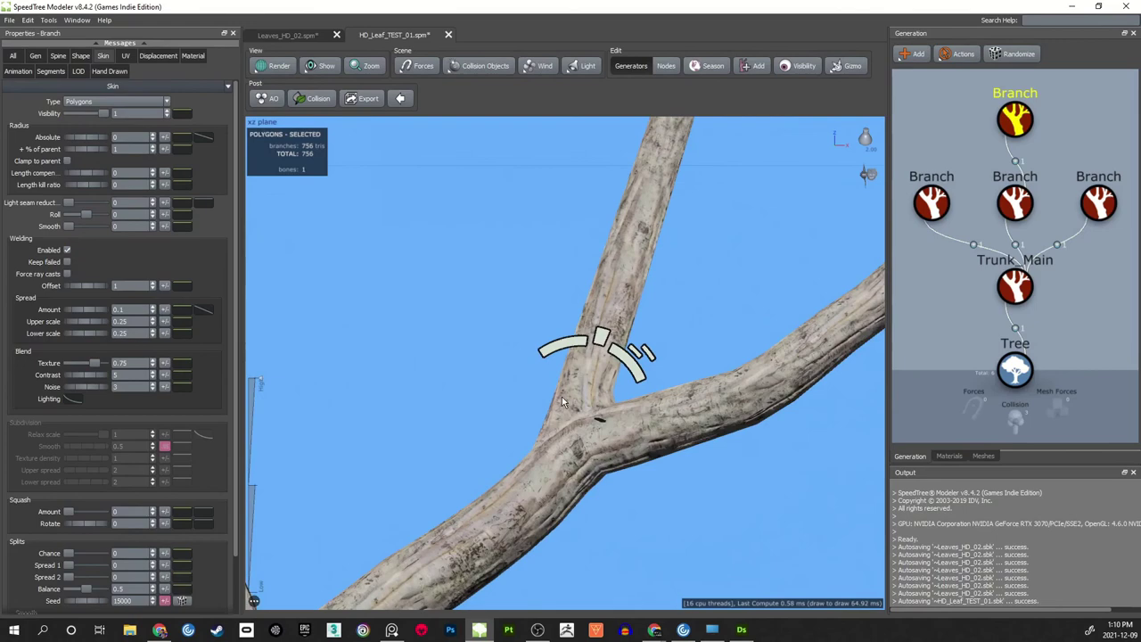
- Inspect the weld between the secondary branch and its parent in the perspective view
click(279, 123)
click(304, 133)
scroll(573, 378, up, 4)
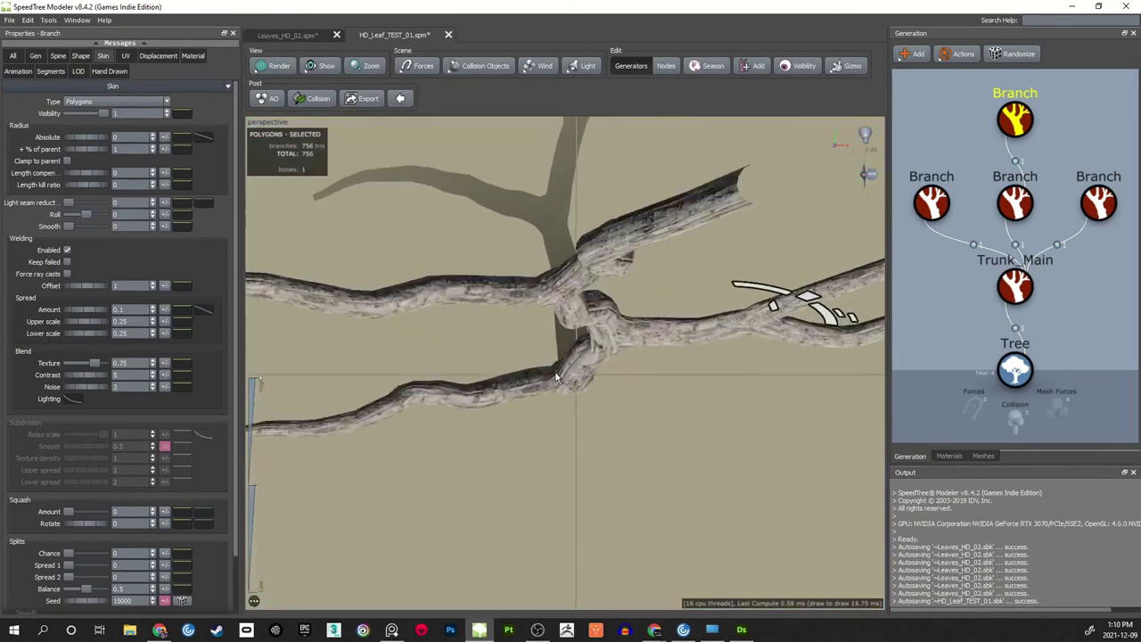
middle_drag(558, 376, 549, 368)
drag(549, 368, 557, 254)
middle_drag(557, 254, 547, 347)
scroll(546, 347, up, 8)
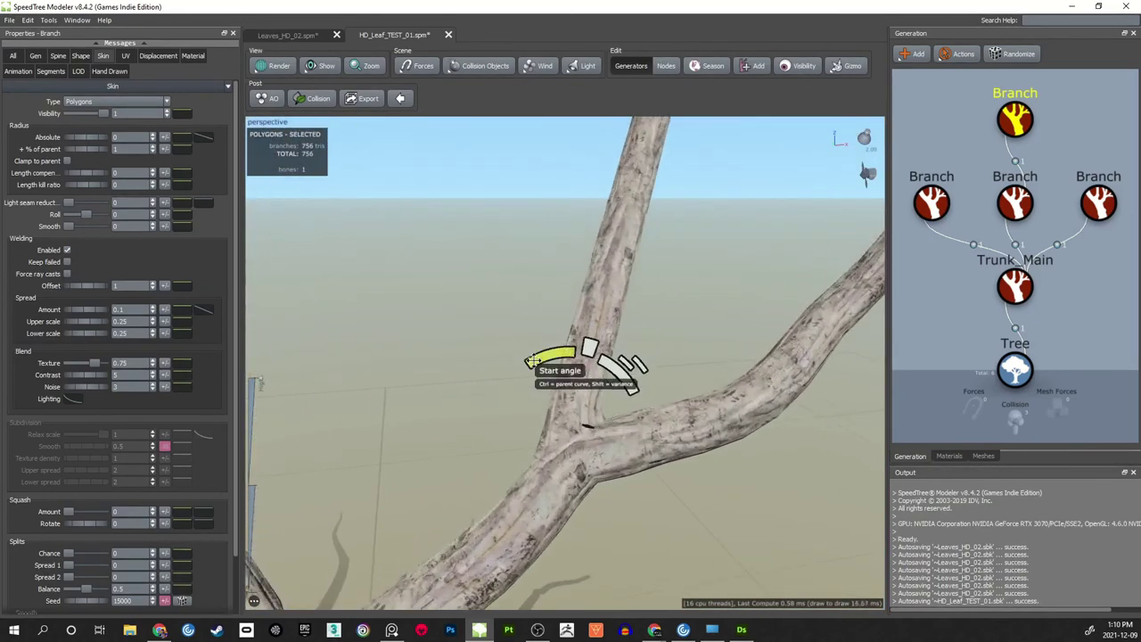
drag(544, 364, 655, 265)
scroll(657, 263, down, 6)
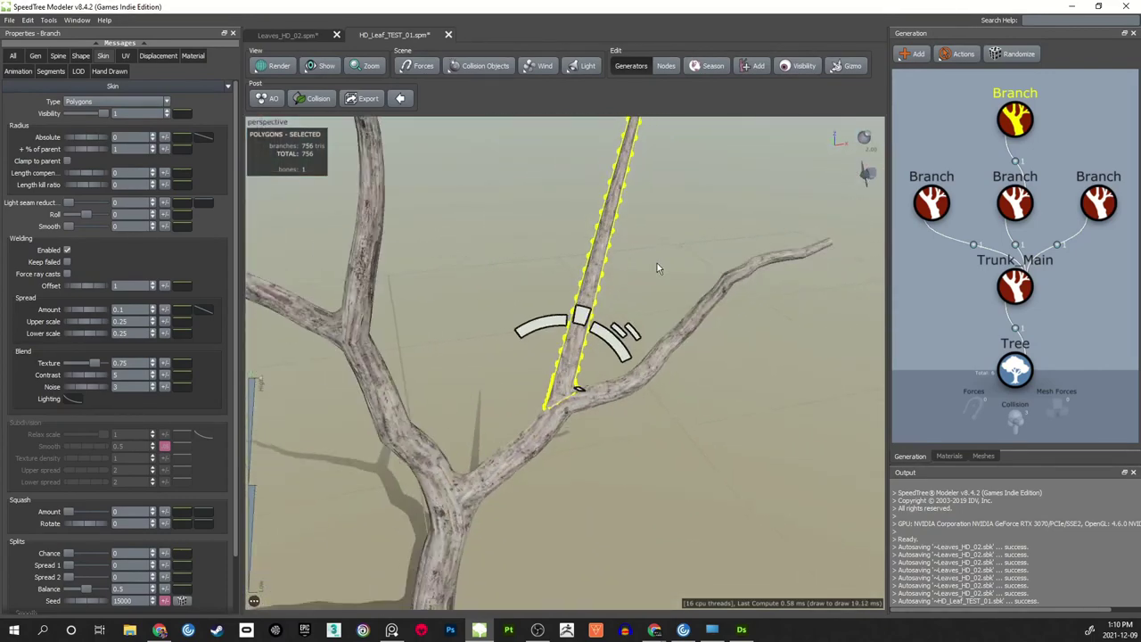
click(624, 285)
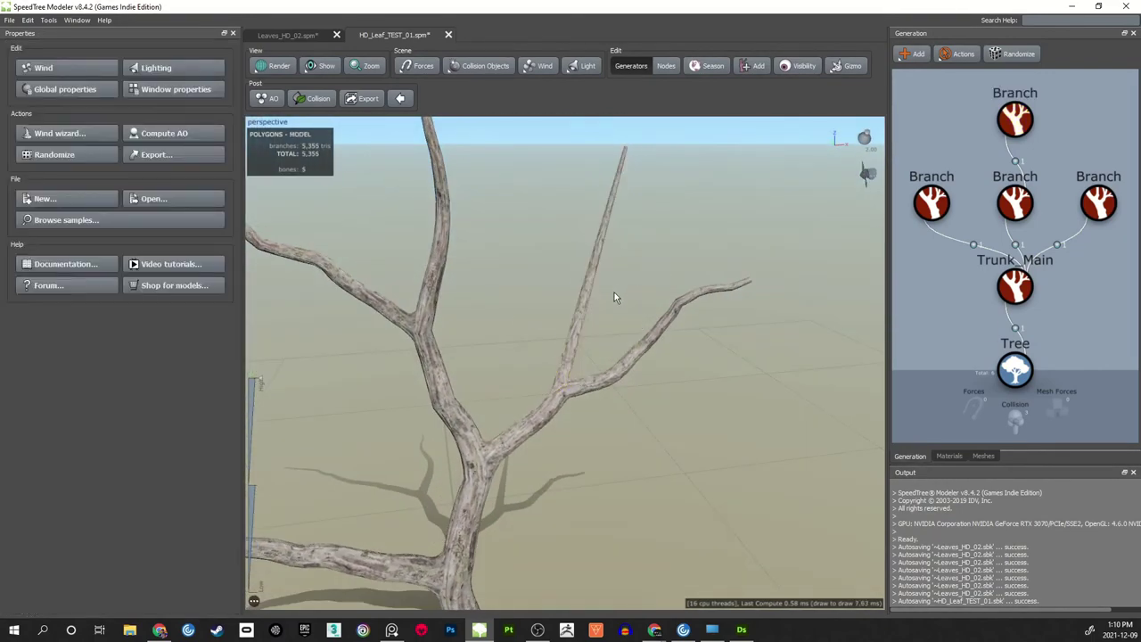
- Set the secondary branch's weld blend texture to 1 and contrast to 5.22
scroll(573, 373, up, 5)
click(573, 374)
scroll(656, 321, up, 3)
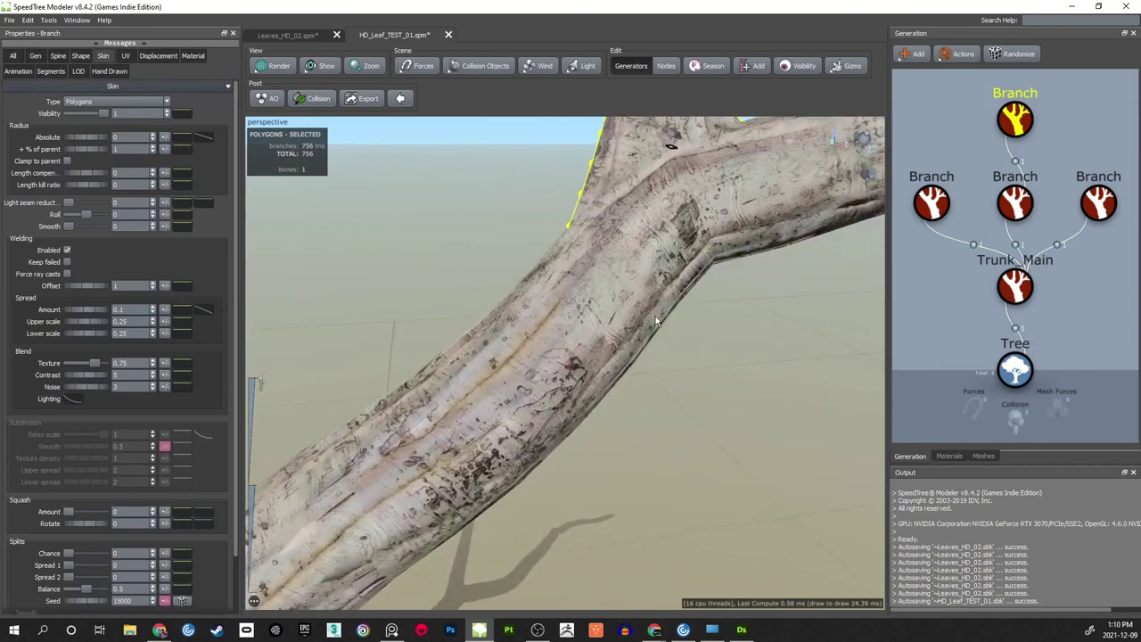
middle_drag(656, 321, 672, 311)
scroll(674, 310, up, 3)
drag(674, 310, 738, 278)
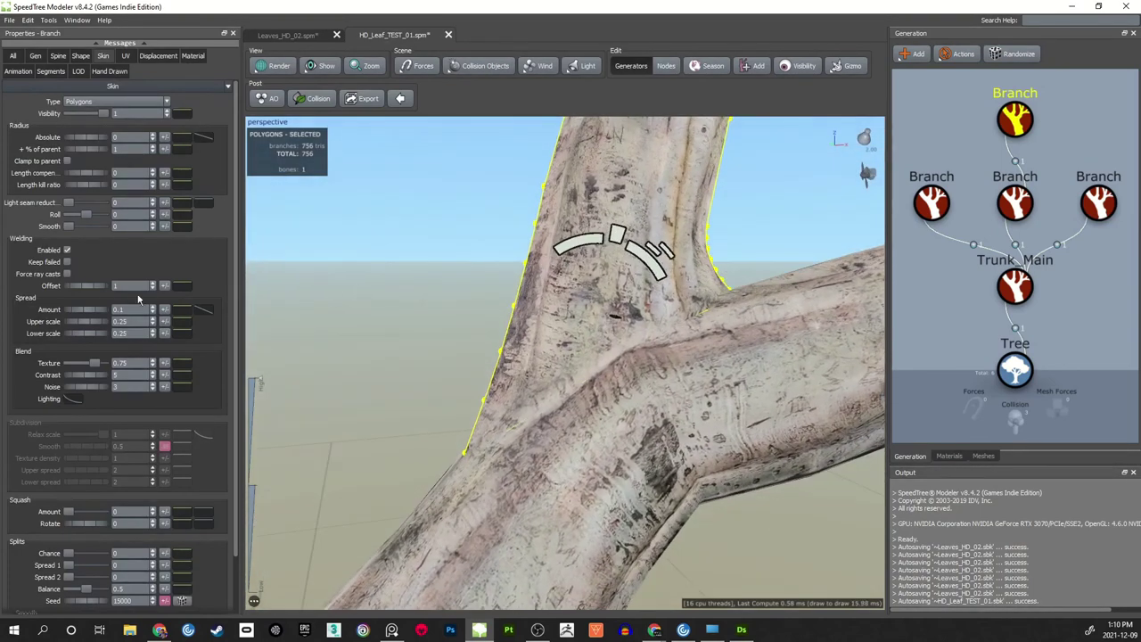
drag(94, 365, 114, 378)
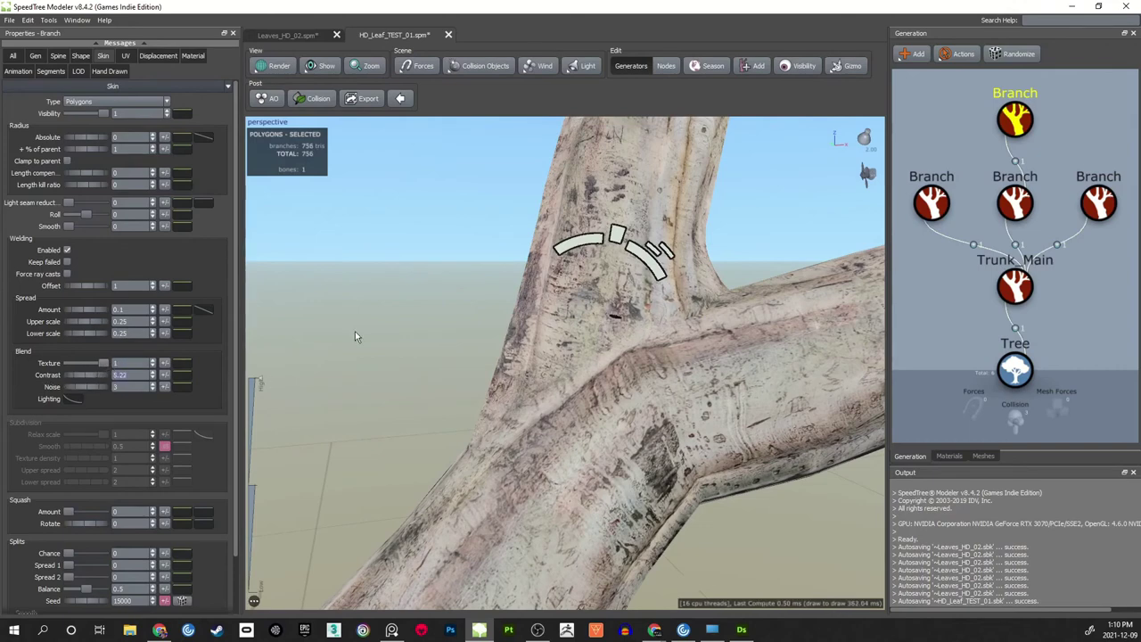
- Widen the secondary branch's weld with a spread amount of 1.45 and an upper scale of 0.62
scroll(361, 294, down, 4)
middle_drag(399, 264, 253, 385)
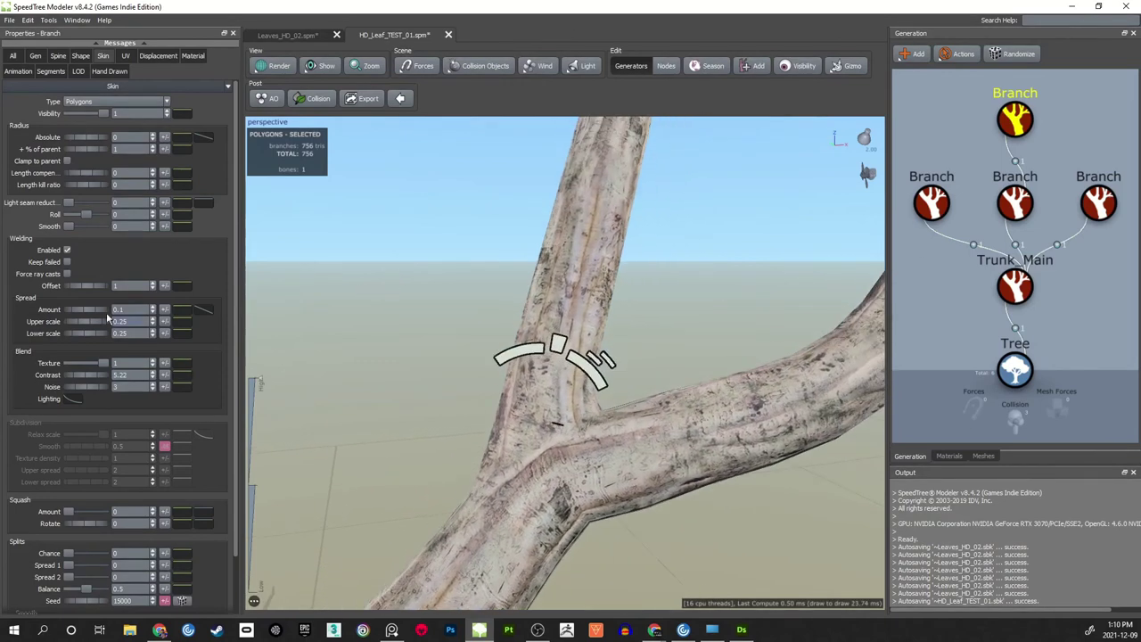
drag(89, 312, 161, 319)
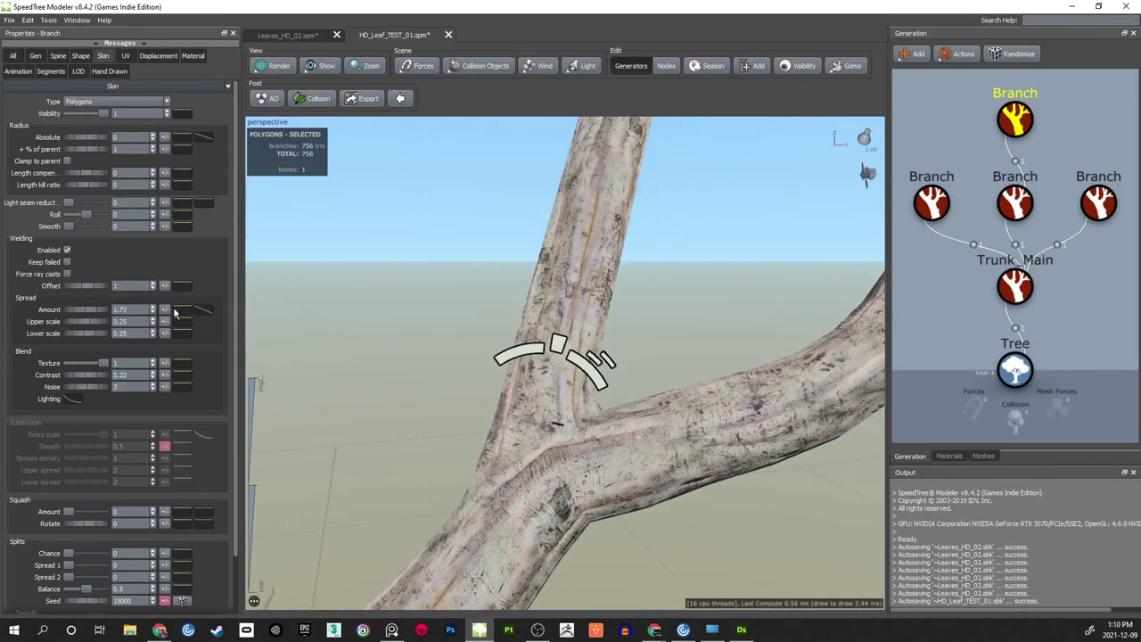
drag(77, 324, 104, 320)
click(647, 309)
scroll(655, 306, down, 3)
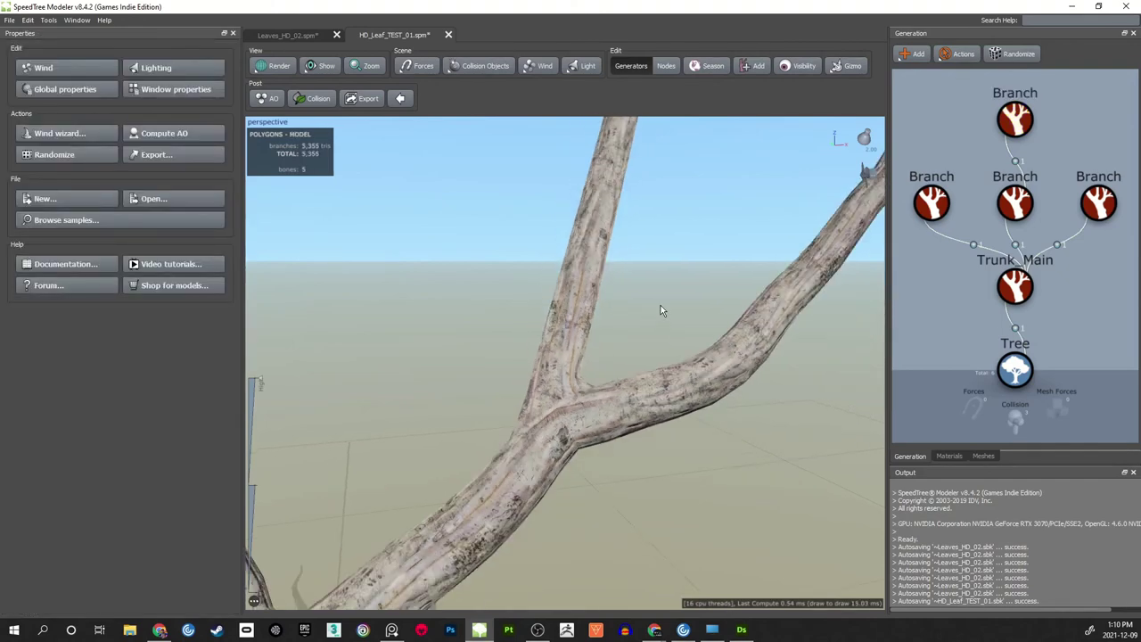
- Return to the xz plane view of the tree and save the file
click(276, 122)
click(300, 153)
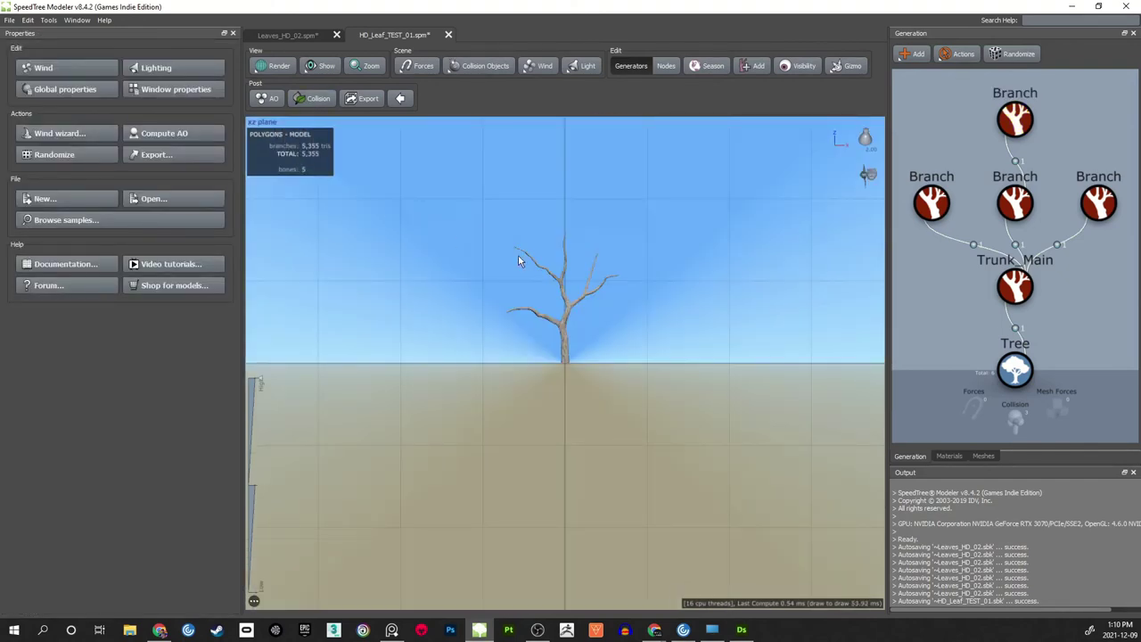
scroll(627, 347, up, 10)
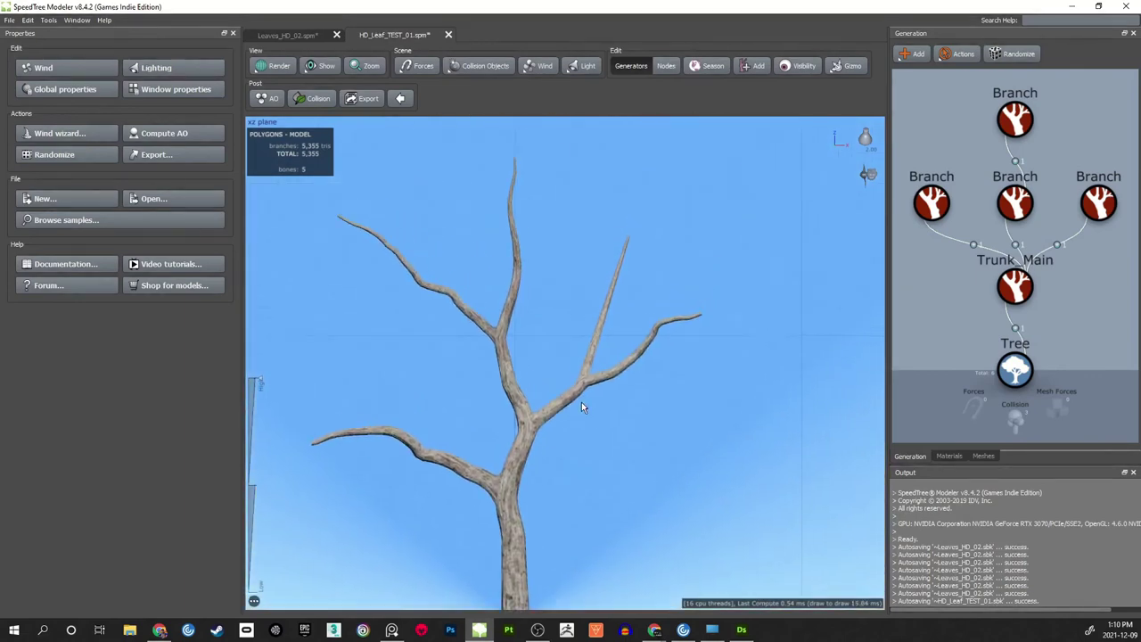
drag(604, 350, 636, 375)
click(583, 334)
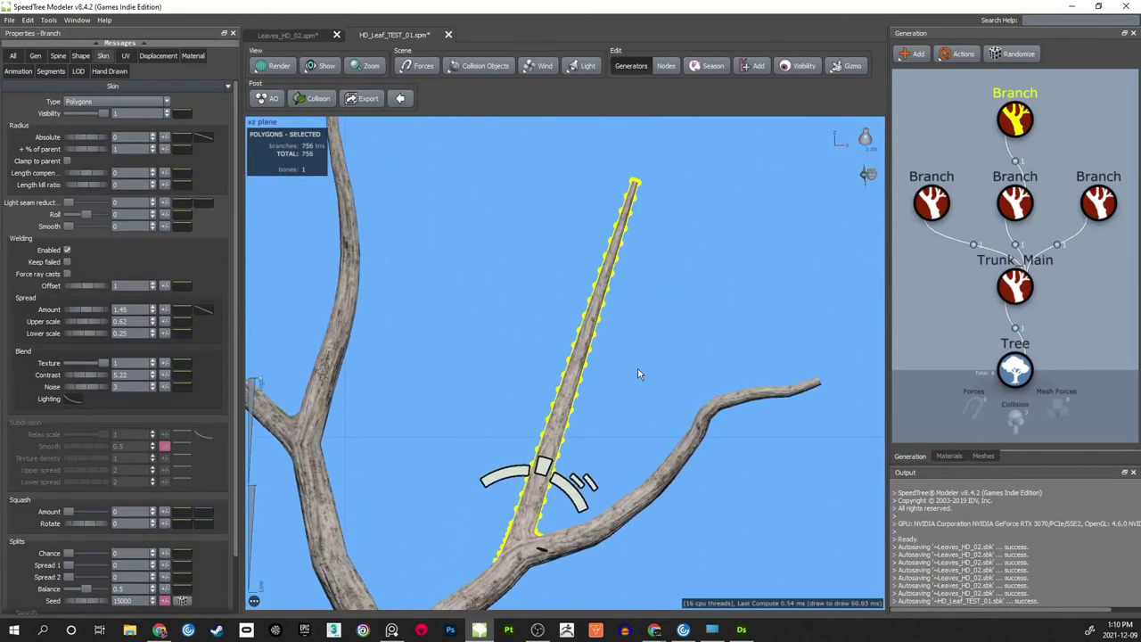
click(630, 367)
key(ctrl+s)
- Bend the secondary branch's spine with an early noise amount of 0.41 and turbulence of 0.57
click(579, 363)
scroll(637, 364, down, 2)
middle_drag(638, 364, 650, 342)
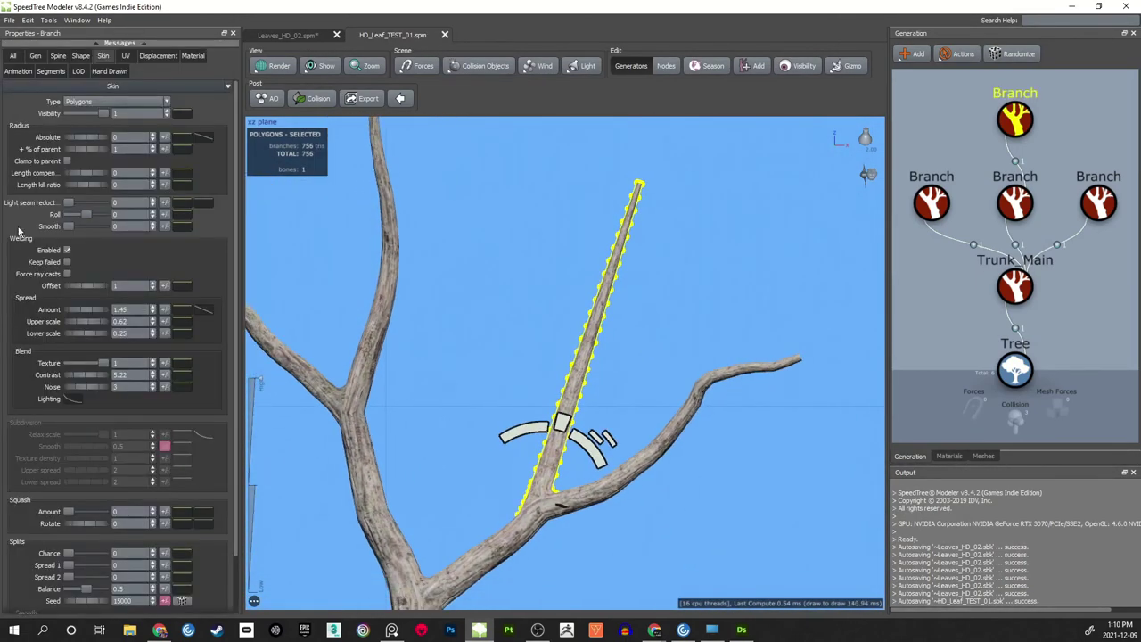
click(58, 55)
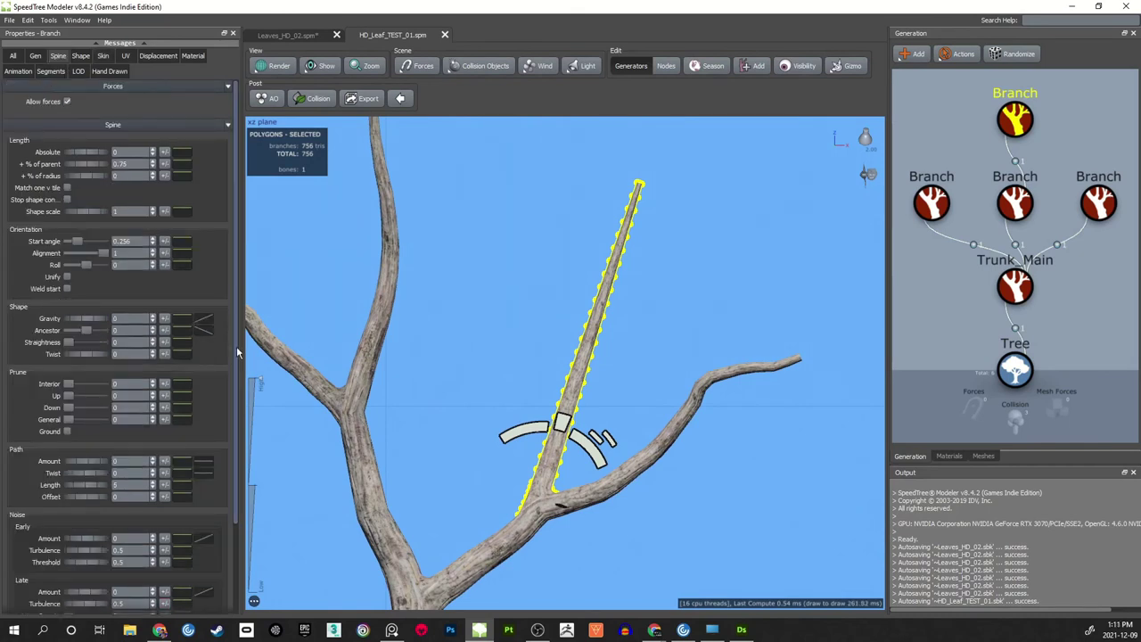
scroll(237, 346, down, 3)
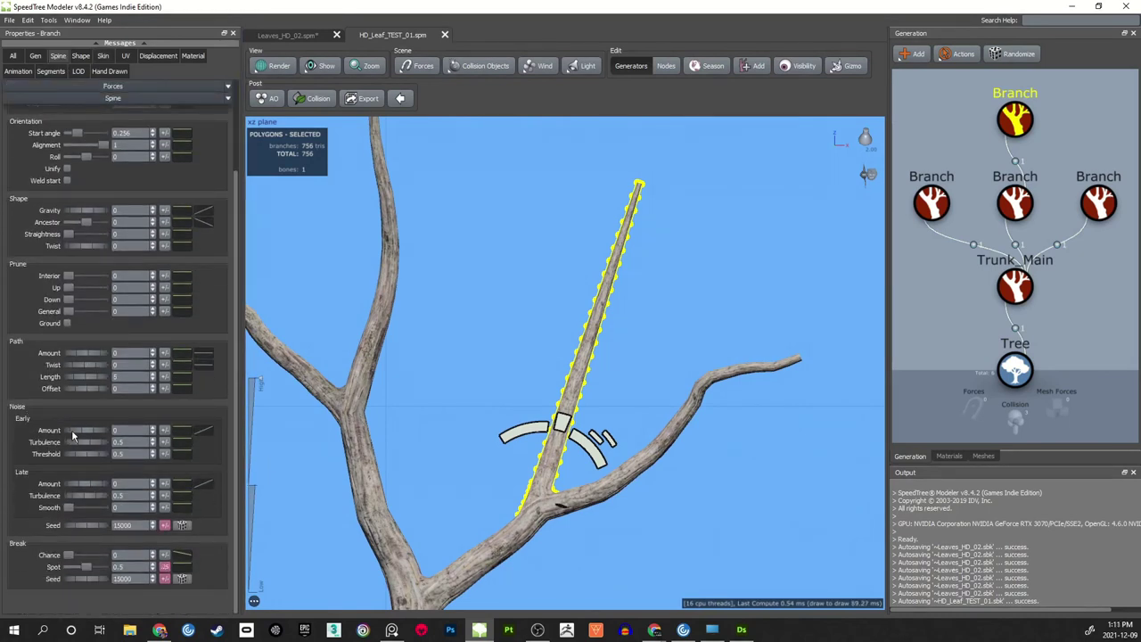
mouse_move(72, 430)
mouse_down()
mouse_move(98, 436)
mouse_move(87, 445)
mouse_up()
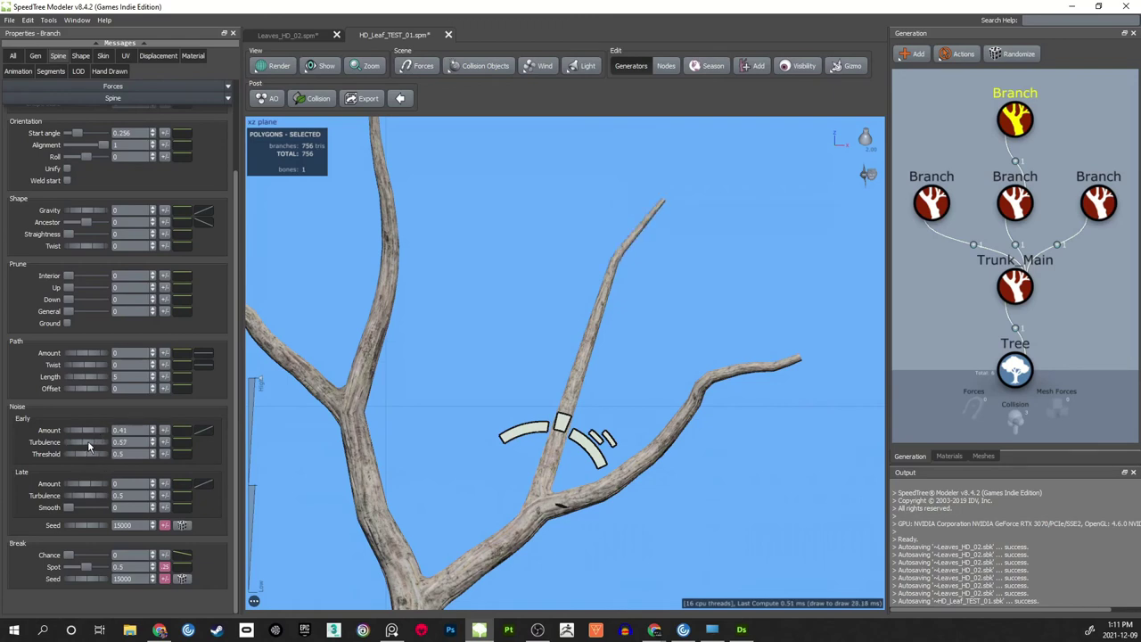
- Add late spine noise with amount 0.59 and turbulence 0.64, and shorten the secondary branch to 0.61 of its parent
mouse_move(79, 487)
mouse_down()
mouse_move(122, 487)
mouse_move(94, 496)
mouse_up()
drag(563, 424, 556, 435)
click(644, 392)
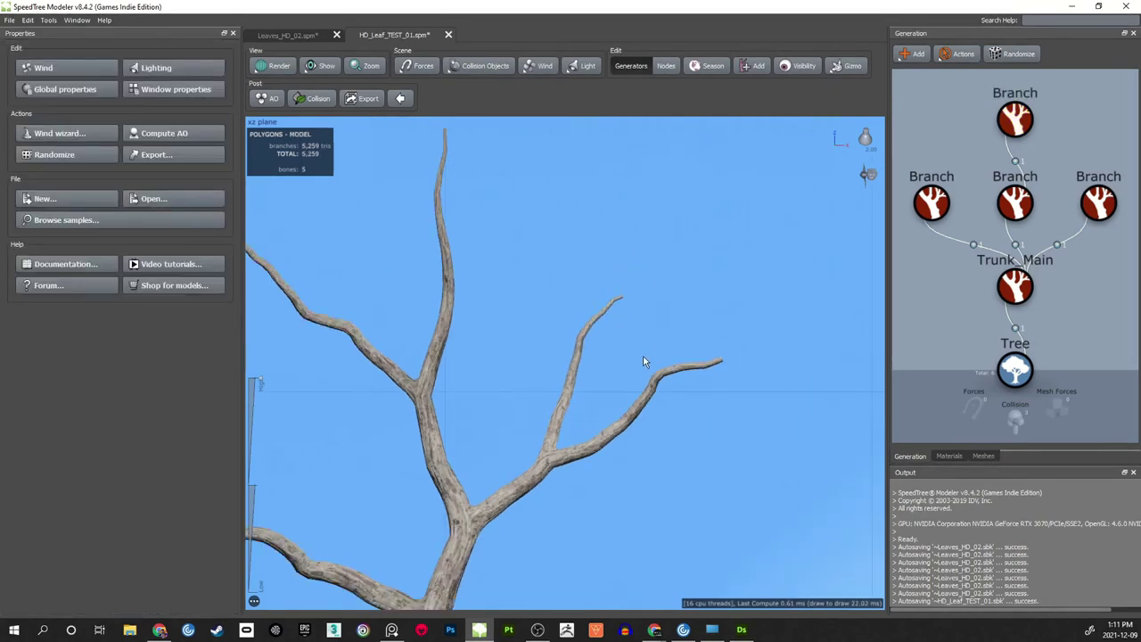
- Set the secondary branch's spine orientation roll to -1 and save the file
click(580, 383)
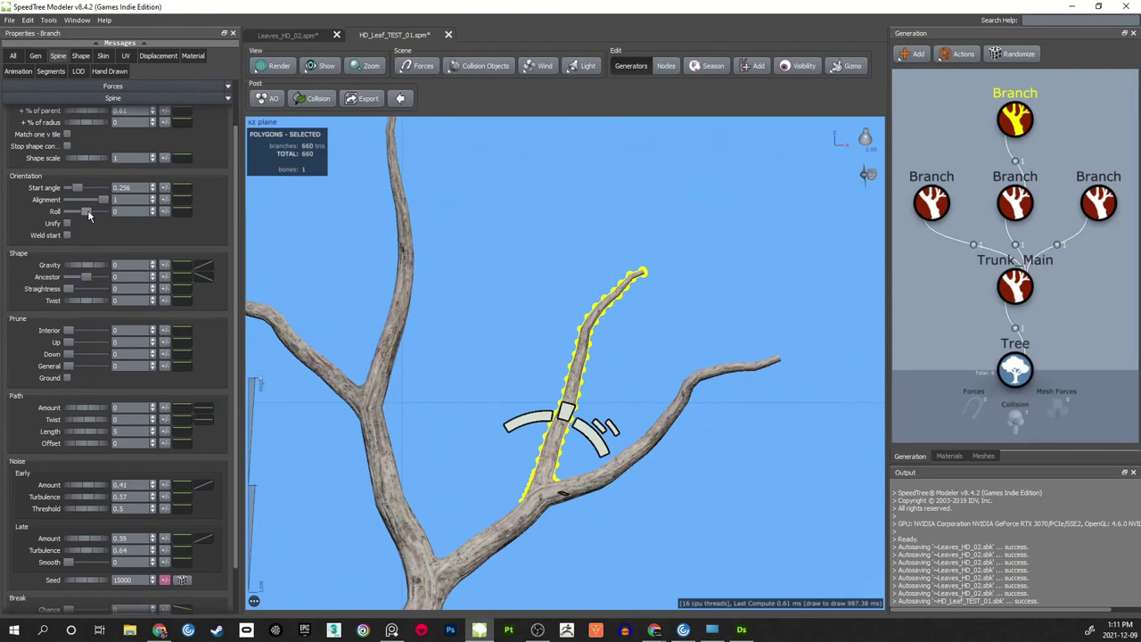
drag(88, 211, 69, 224)
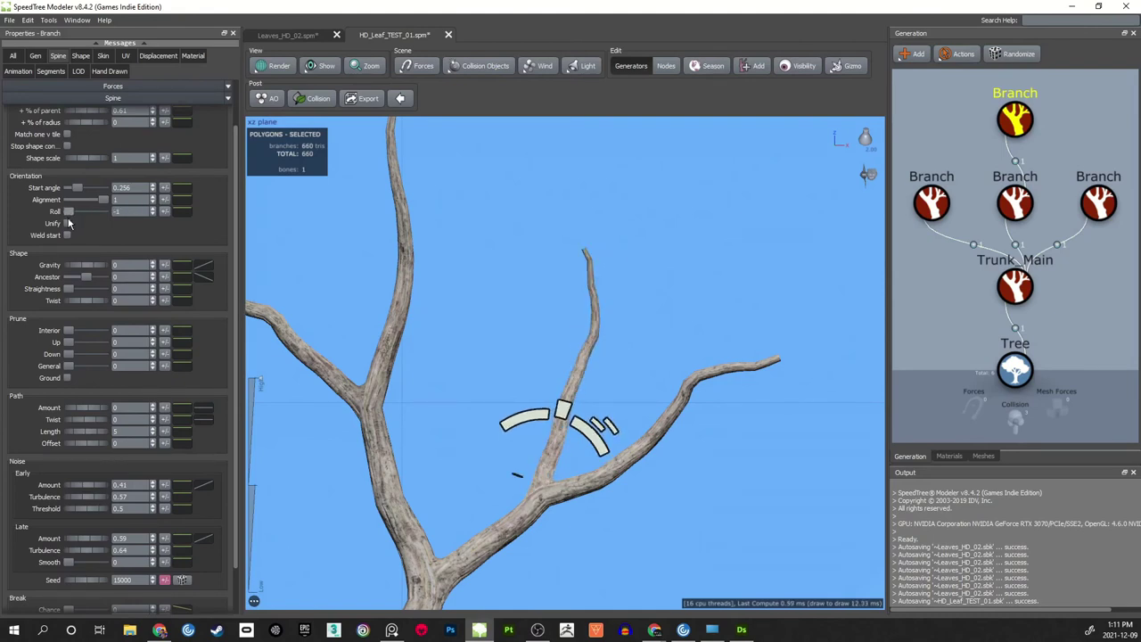
click(523, 232)
scroll(524, 245, down, 5)
middle_drag(526, 291, 653, 190)
key(ctrl+s)
- Examine the tree's overall silhouette and the shape of its upper branches
scroll(604, 239, down, 3)
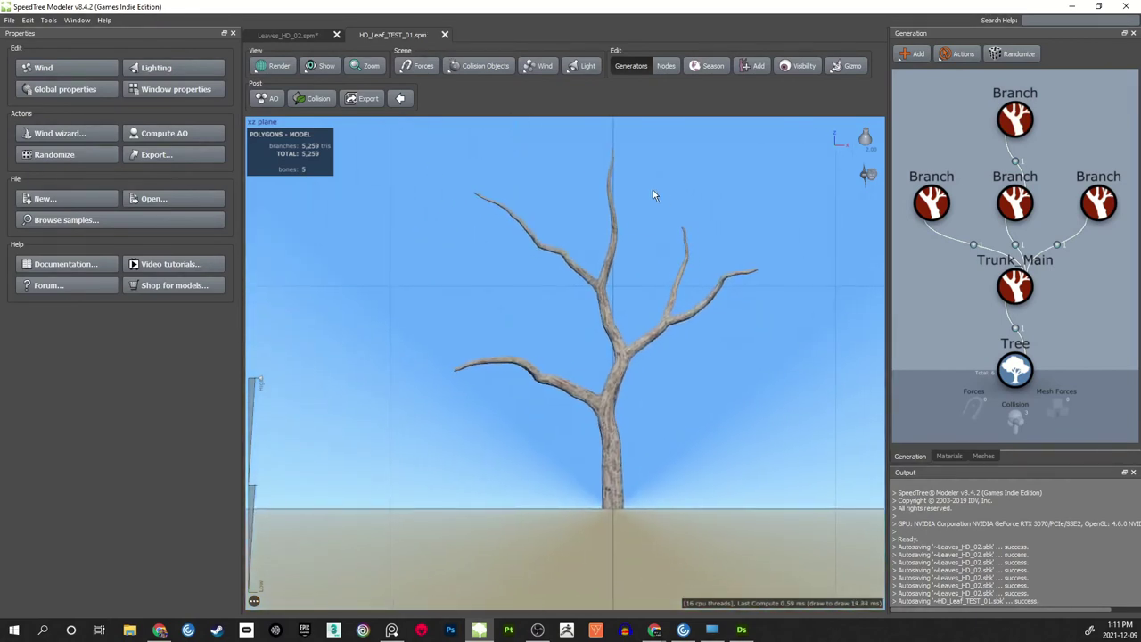
drag(653, 190, 613, 239)
mouse_move(589, 309)
middle_down()
mouse_move(595, 248)
mouse_move(597, 312)
middle_up()
scroll(604, 293, up, 4)
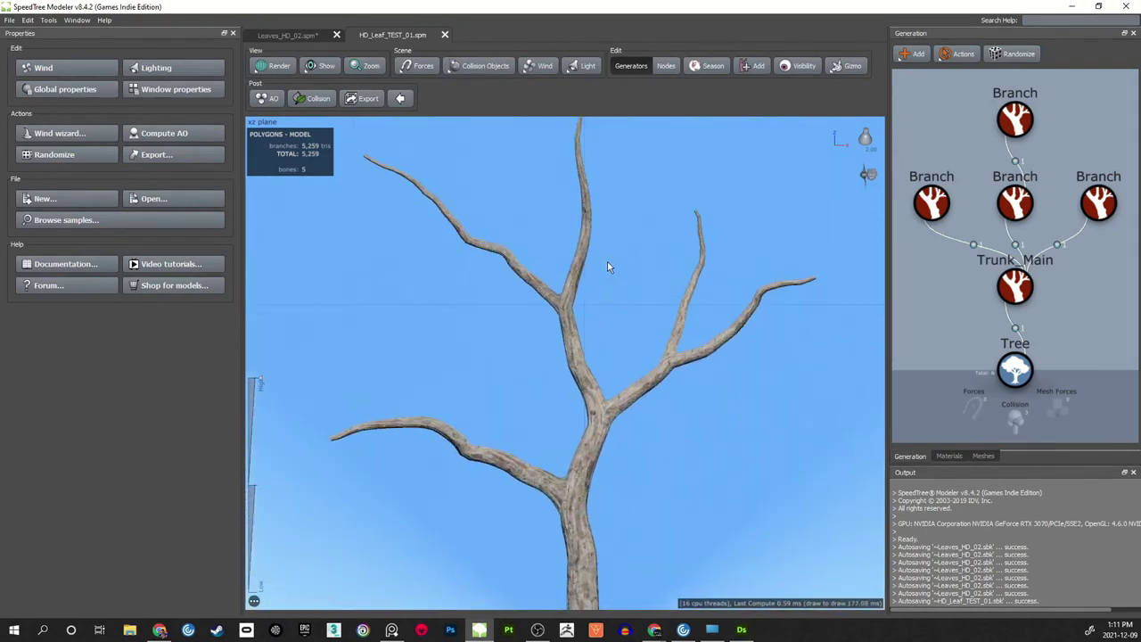
middle_drag(608, 266, 593, 352)
scroll(508, 312, down, 1)
scroll(479, 333, up, 3)
middle_drag(487, 305, 466, 340)
scroll(434, 338, down, 2)
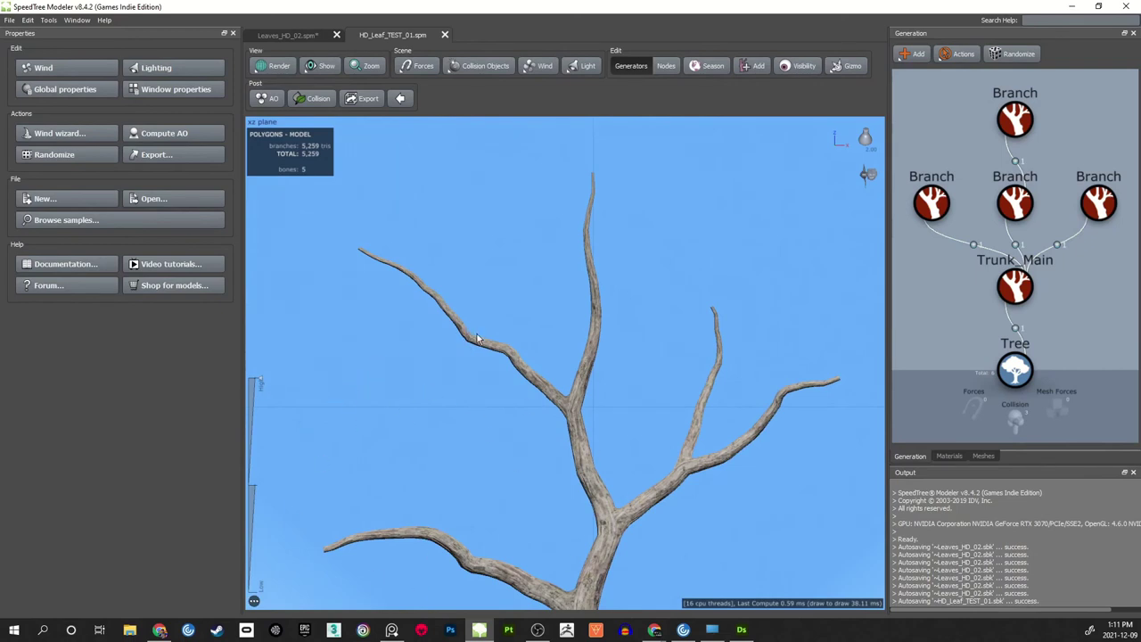
- Duplicate the secondary branch generator that grows the upright shoot on the tree's right-hand main branch
drag(490, 347, 551, 348)
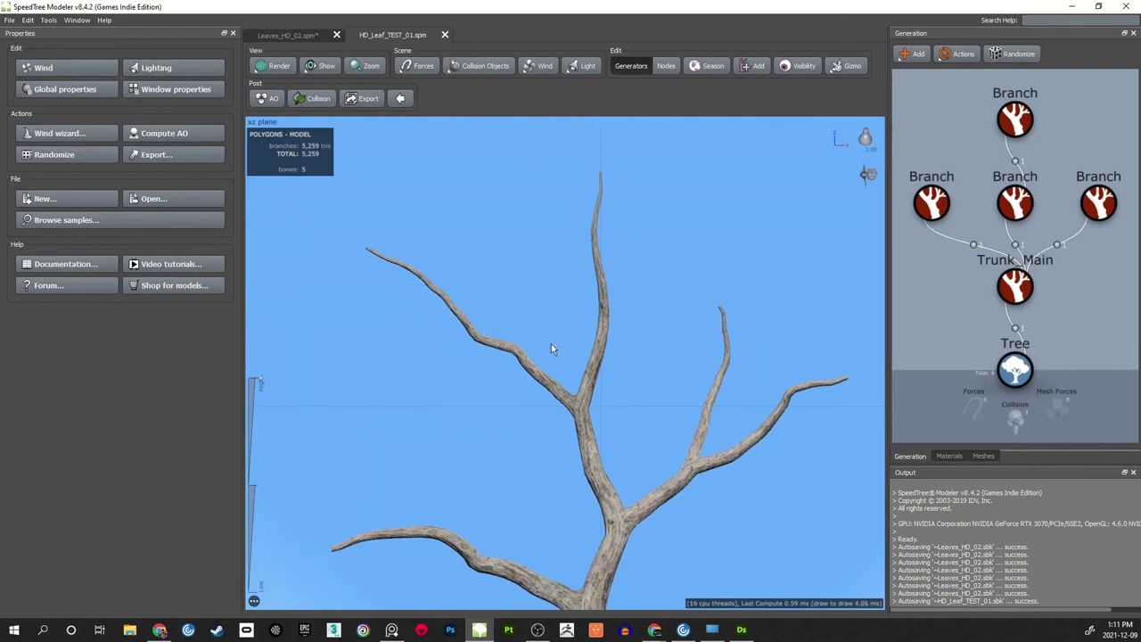
click(722, 393)
middle_drag(1046, 210, 1009, 216)
scroll(1009, 217, down, 1)
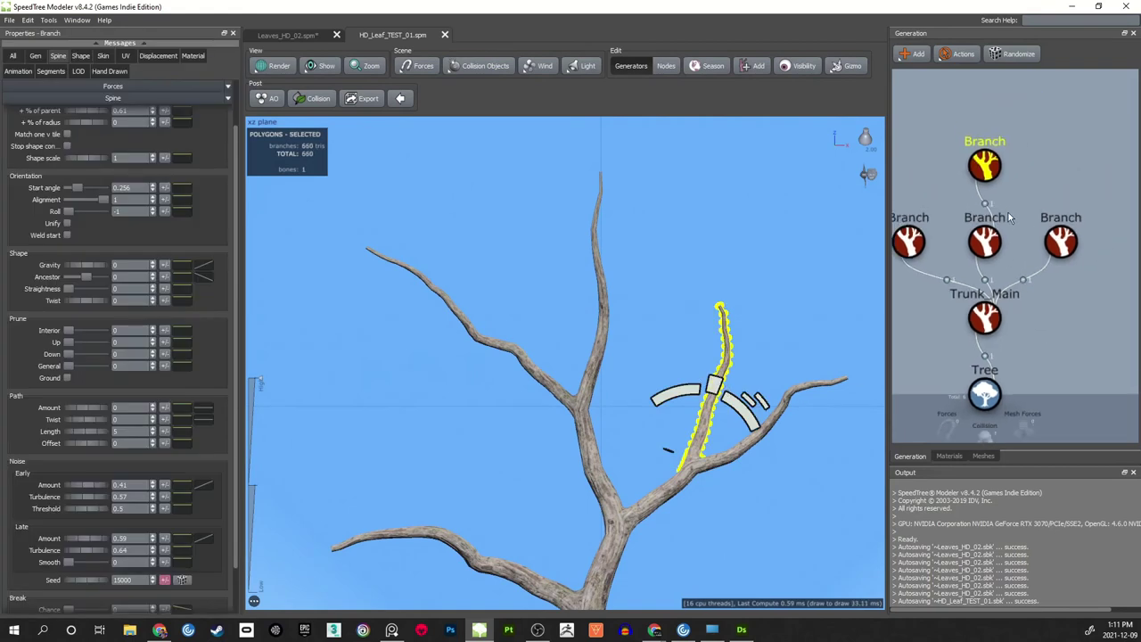
key(ctrl+c)
key(ctrl+v)
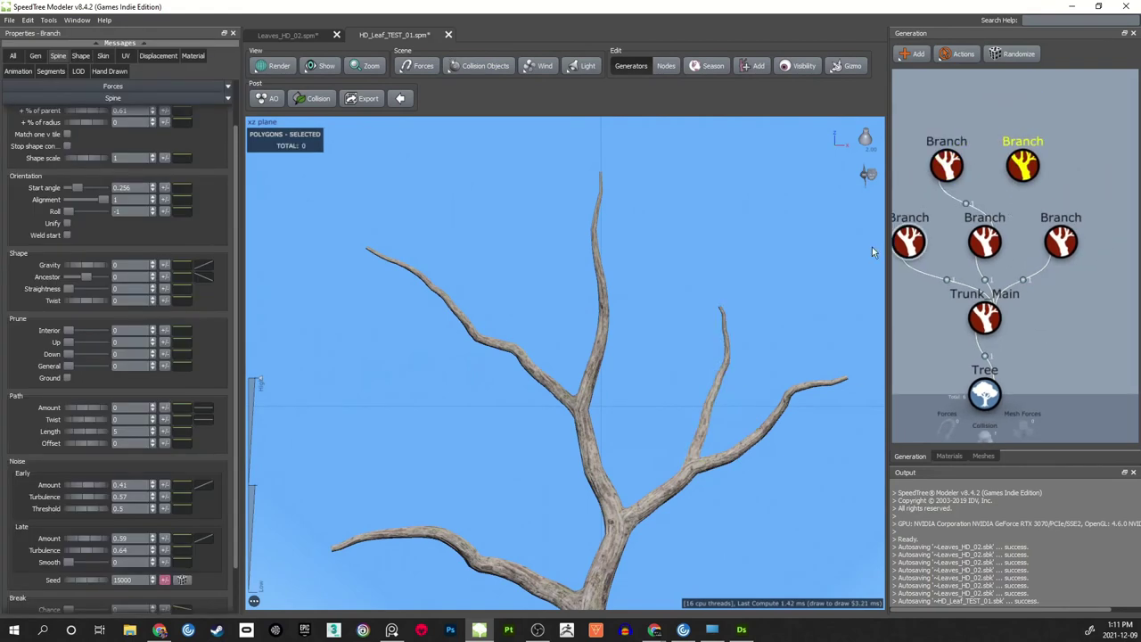
- Attach the copied branch generator to the generator of the upper-left main branch and save the file
click(542, 379)
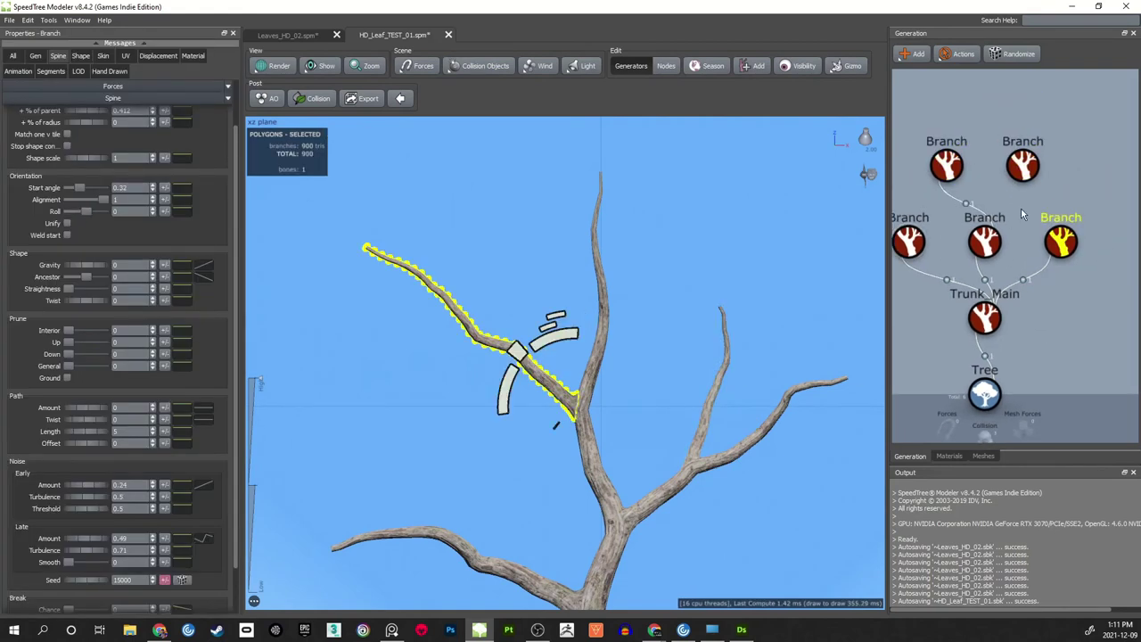
click(1021, 207)
click(1022, 165)
drag(1025, 170, 1062, 242)
middle_drag(568, 277, 615, 284)
click(617, 291)
scroll(556, 351, up, 4)
scroll(589, 313, down, 4)
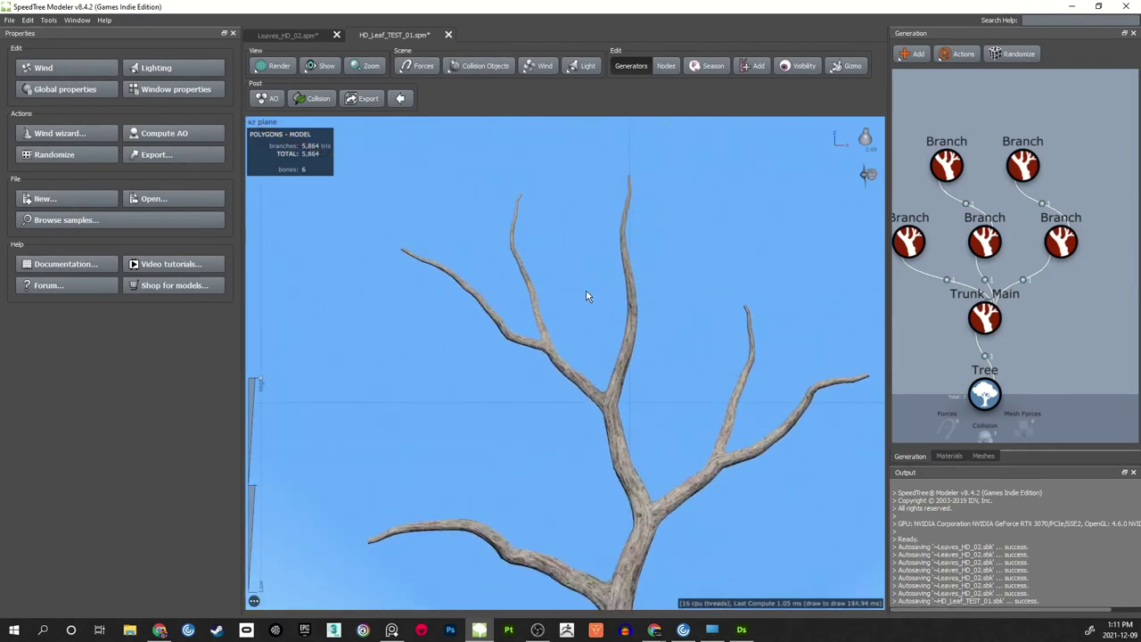
scroll(582, 294, down, 4)
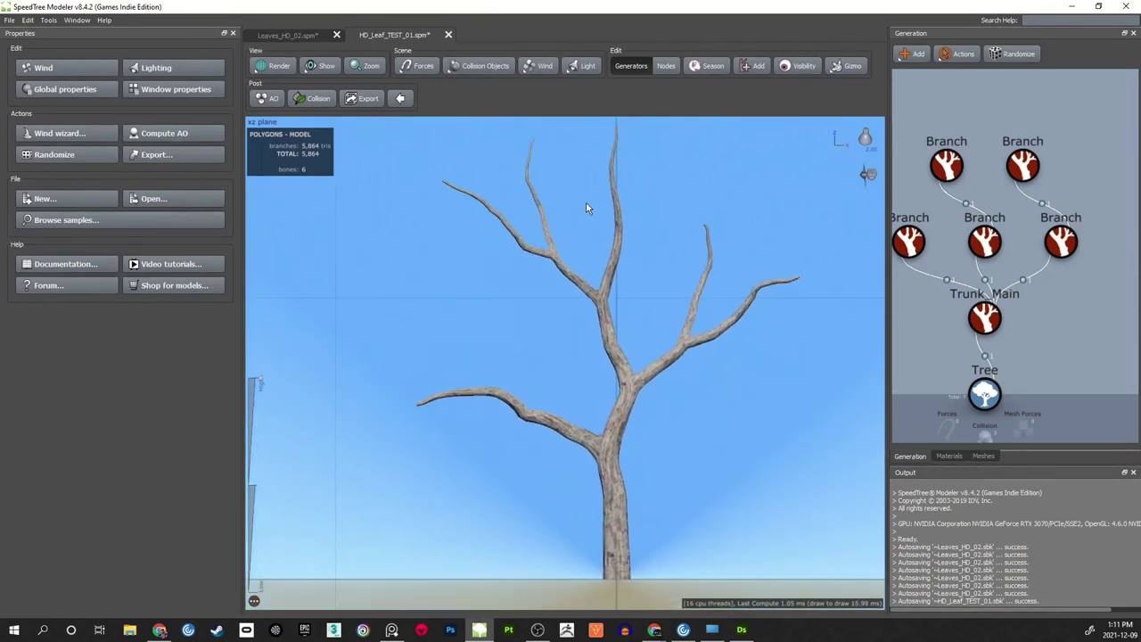
middle_drag(587, 208, 579, 305)
key(ctrl+s)
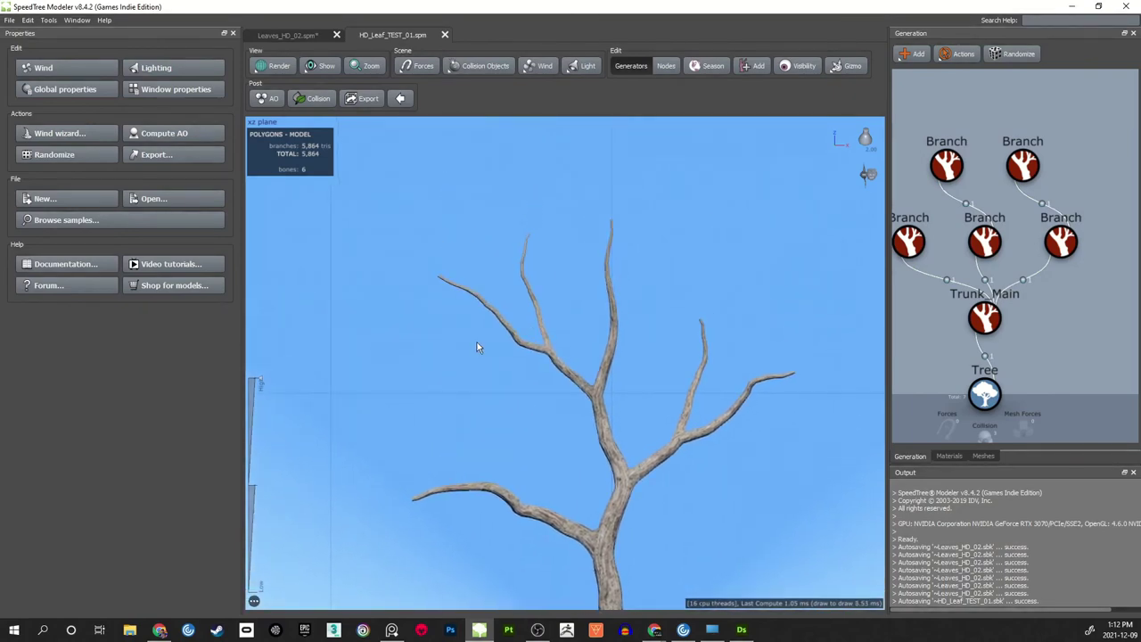
- Paste another copy of the secondary branch generator and attach it to Trunk_Main
scroll(411, 349, up, 5)
scroll(499, 268, up, 2)
scroll(526, 259, down, 6)
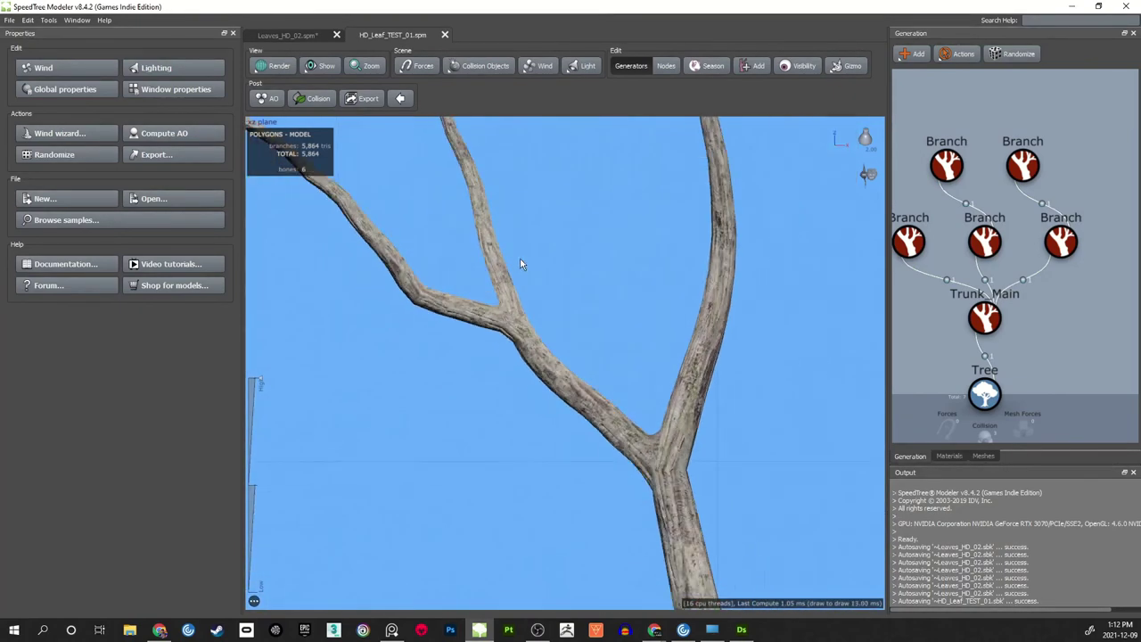
middle_drag(565, 269, 565, 224)
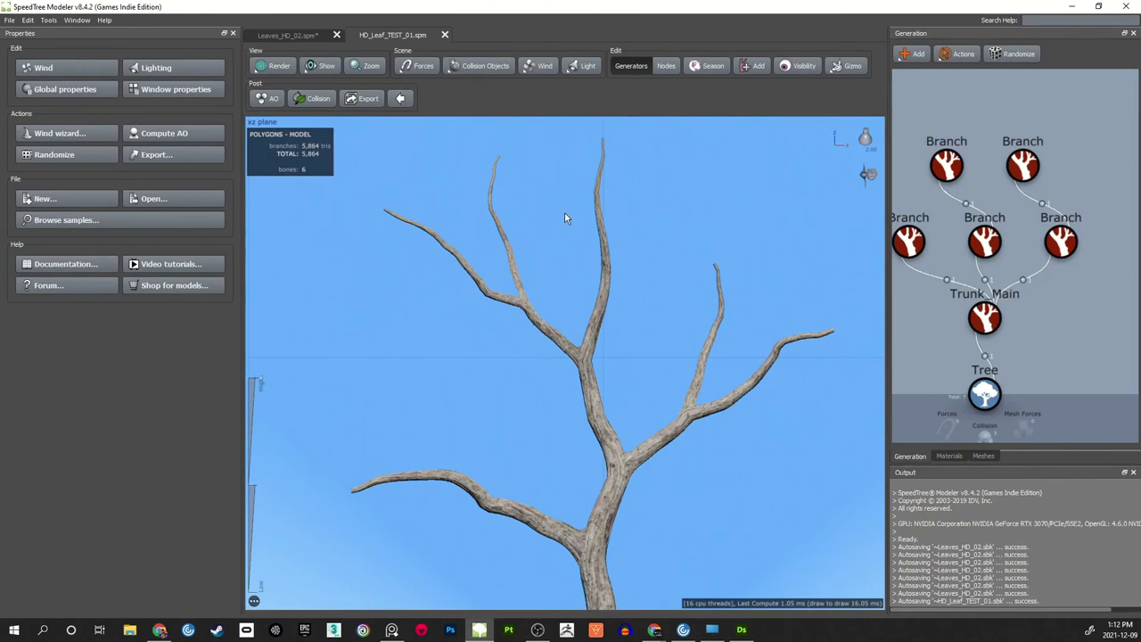
middle_drag(622, 274, 609, 300)
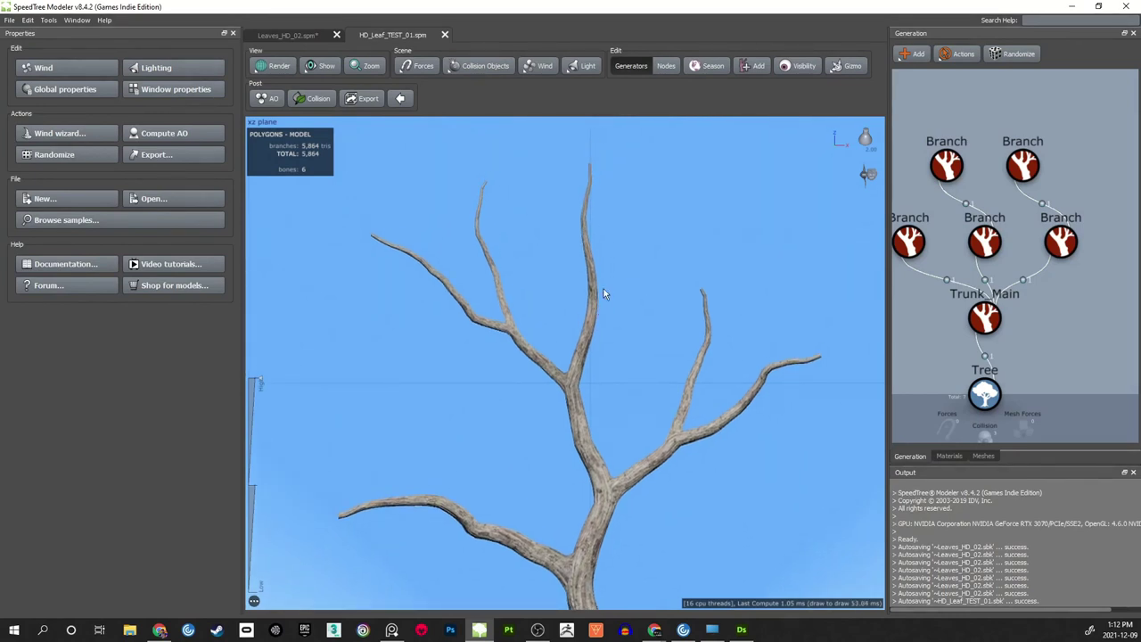
click(1022, 164)
key(ctrl+v)
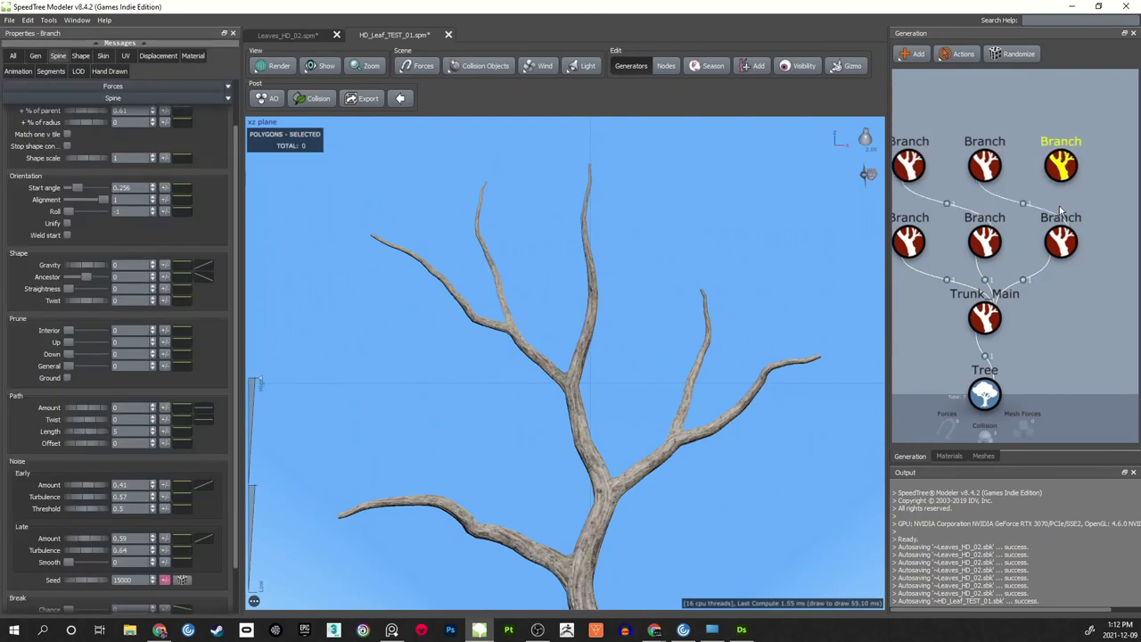
click(588, 330)
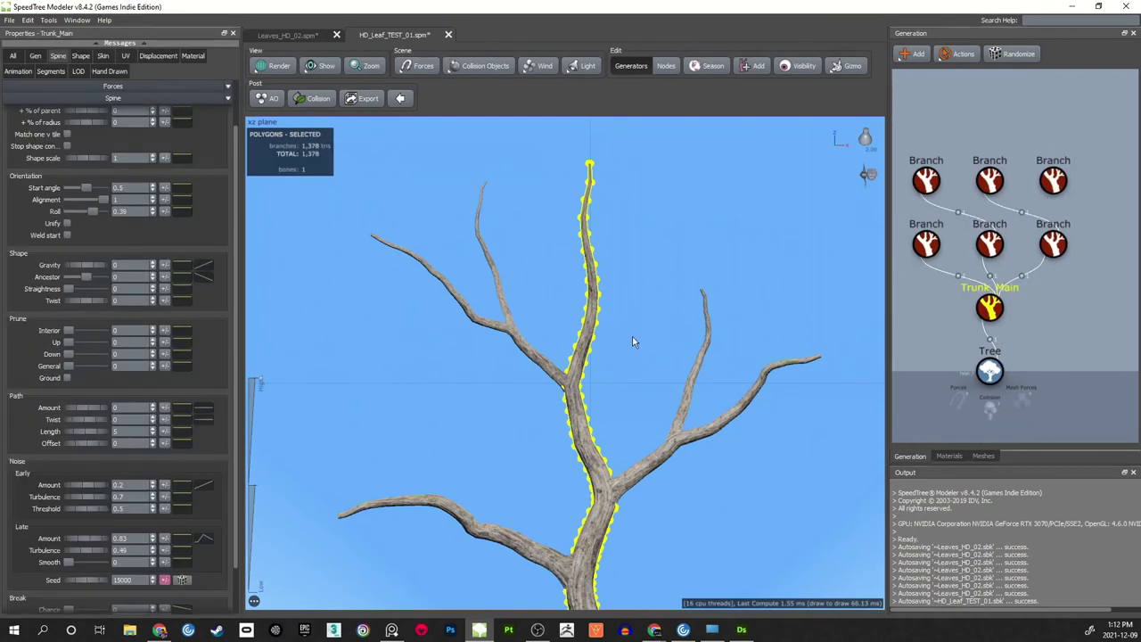
drag(1054, 183, 1031, 303)
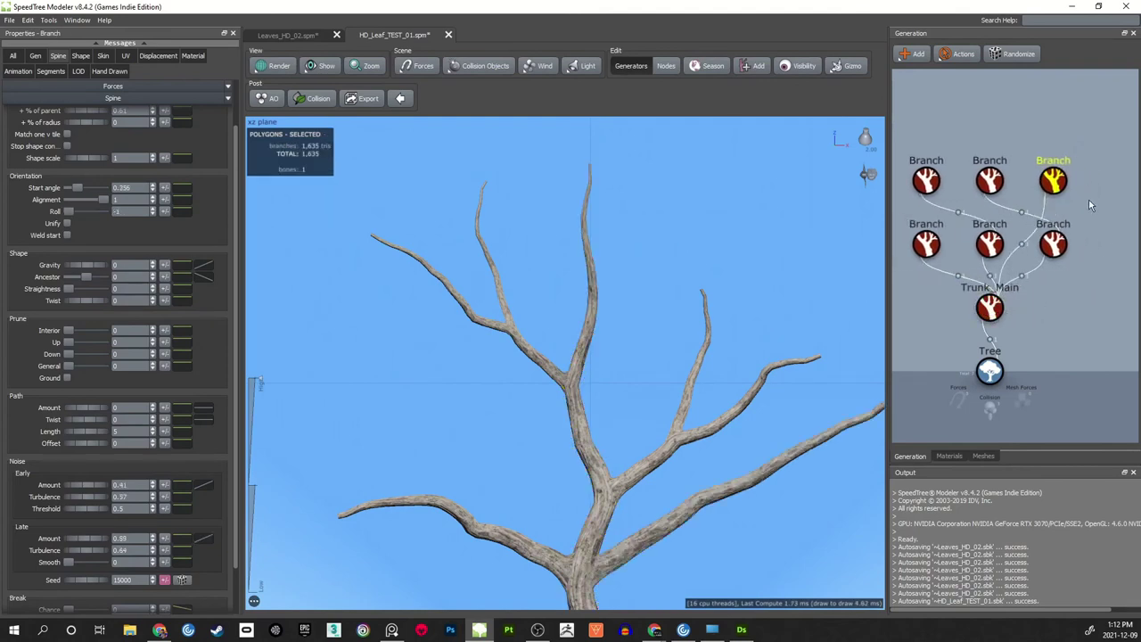
- Rearrange the secondary branch generators so the copy attached to Trunk_Main comes first in its row, and save the file
scroll(1012, 167, down, 1)
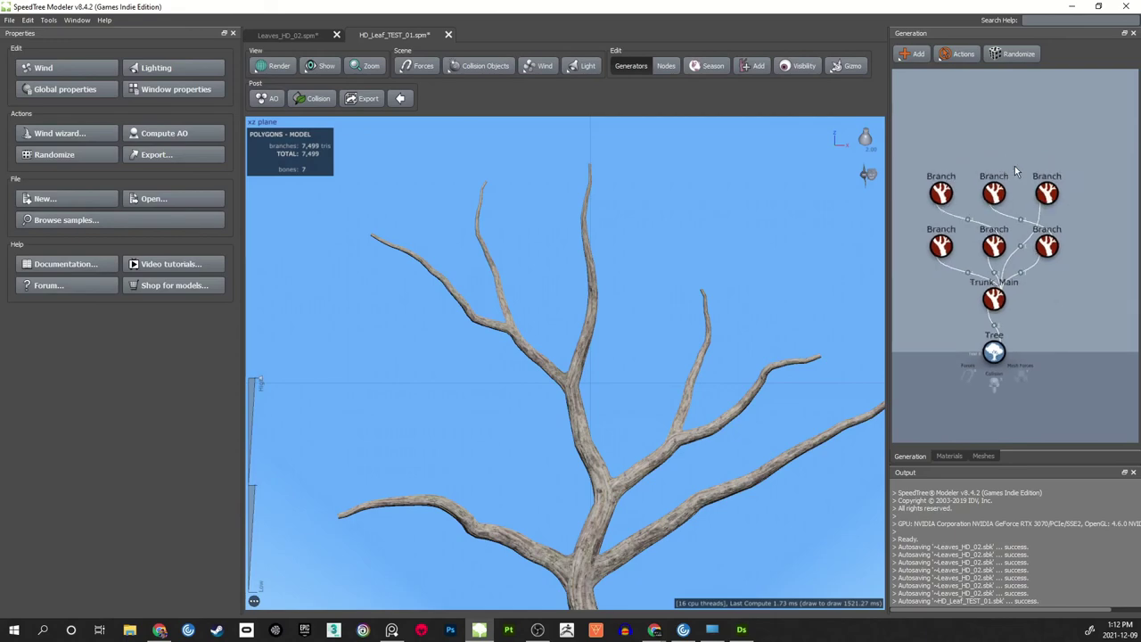
click(988, 302)
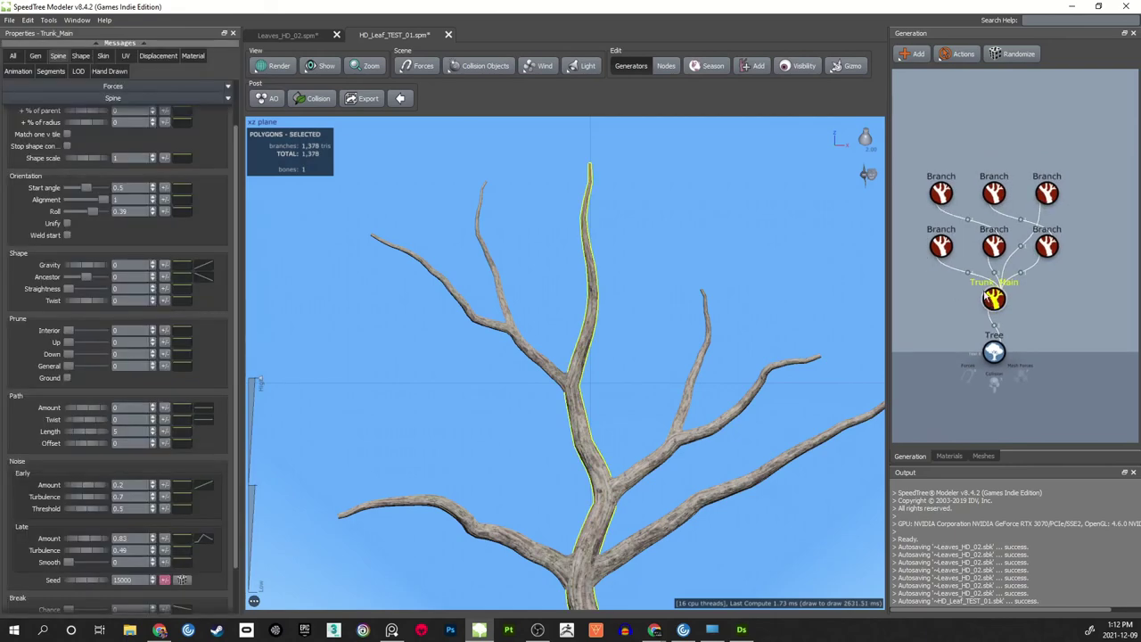
drag(913, 232, 1067, 272)
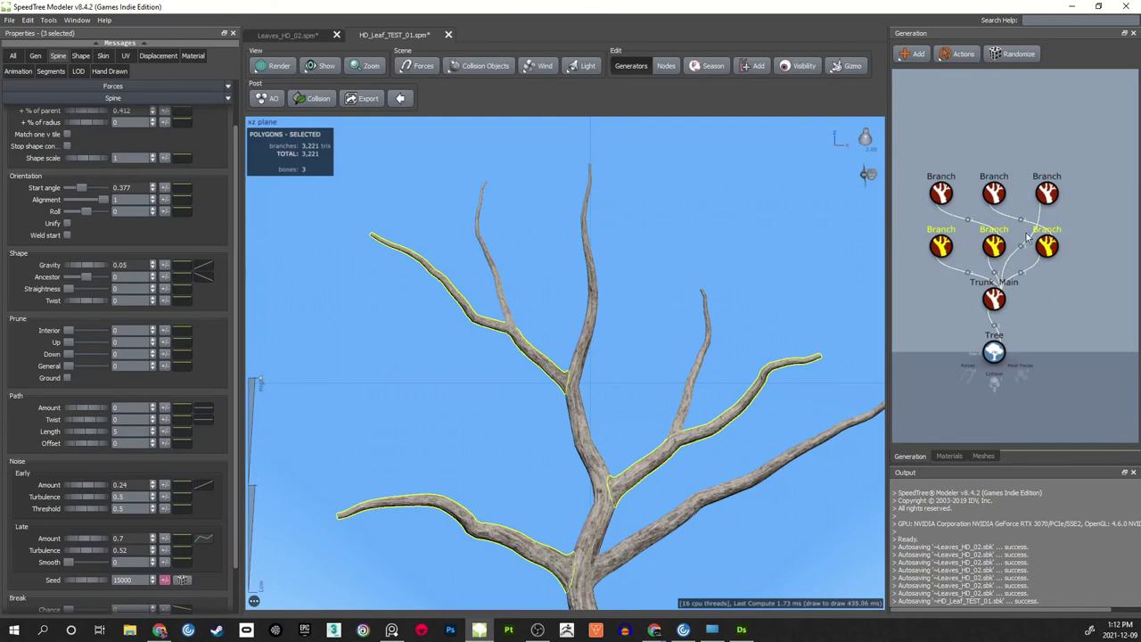
click(1072, 217)
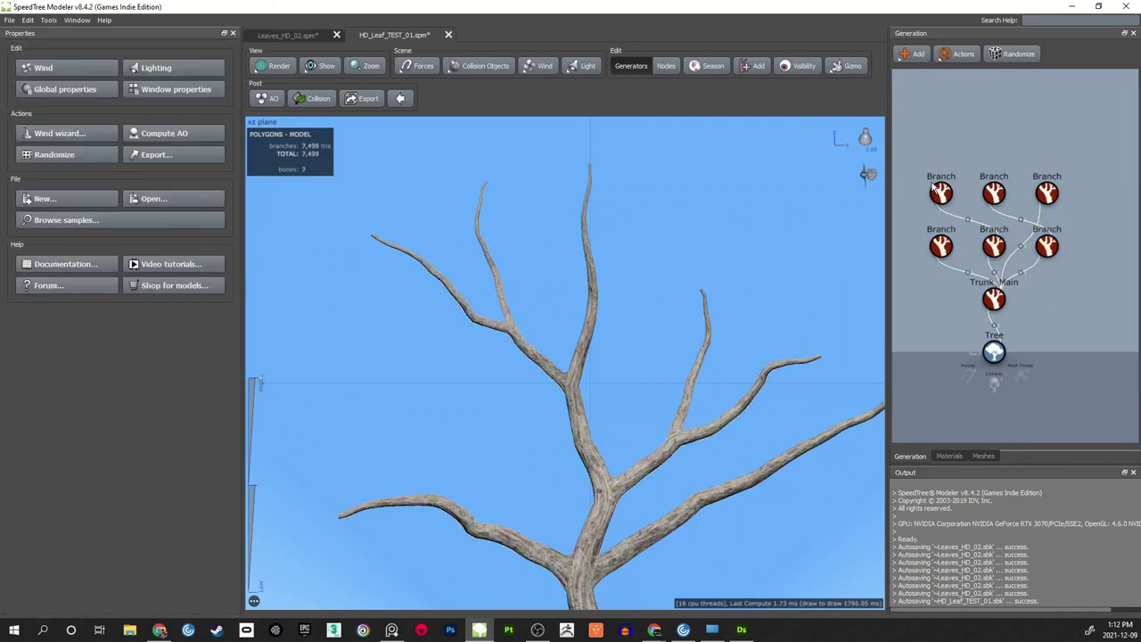
drag(921, 167, 1070, 203)
click(1070, 203)
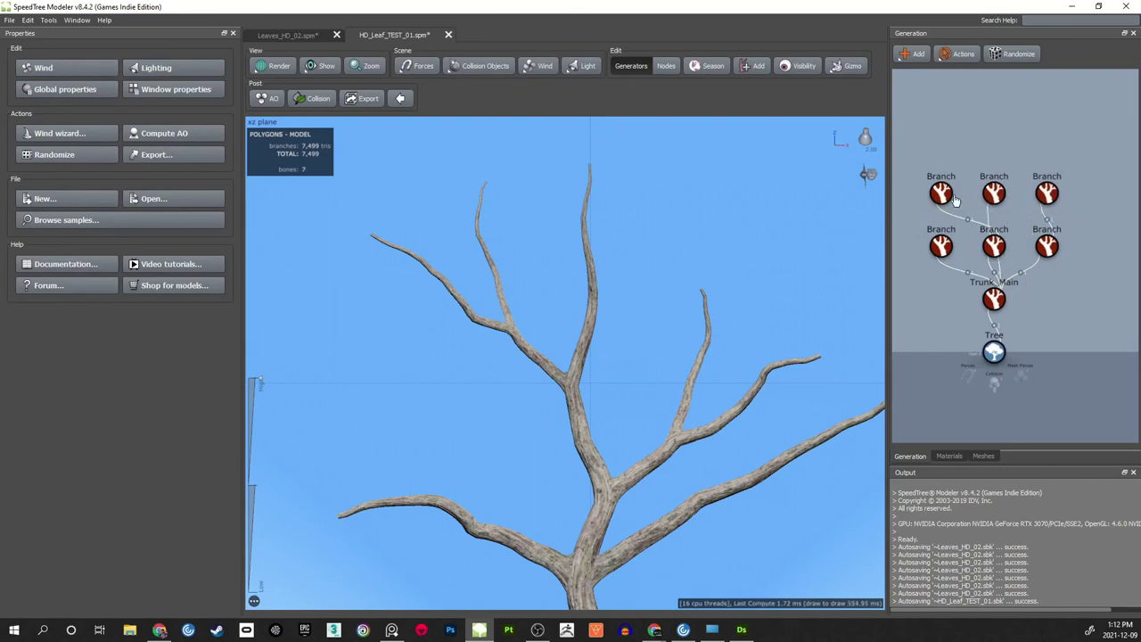
drag(941, 192, 1018, 219)
scroll(1014, 226, up, 2)
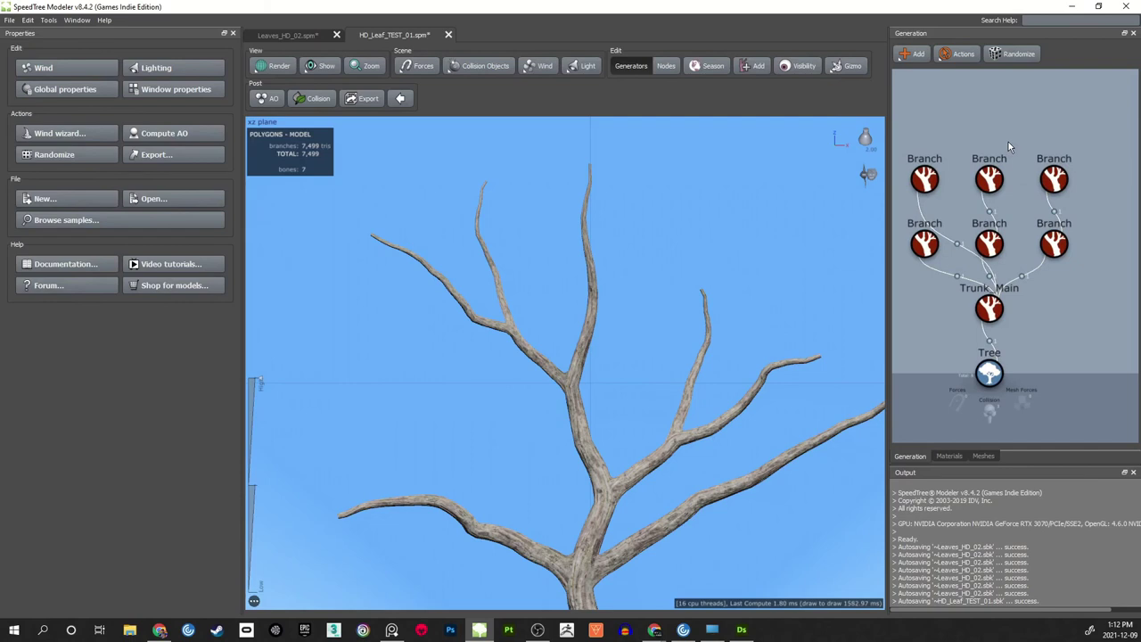
key(ctrl+s)
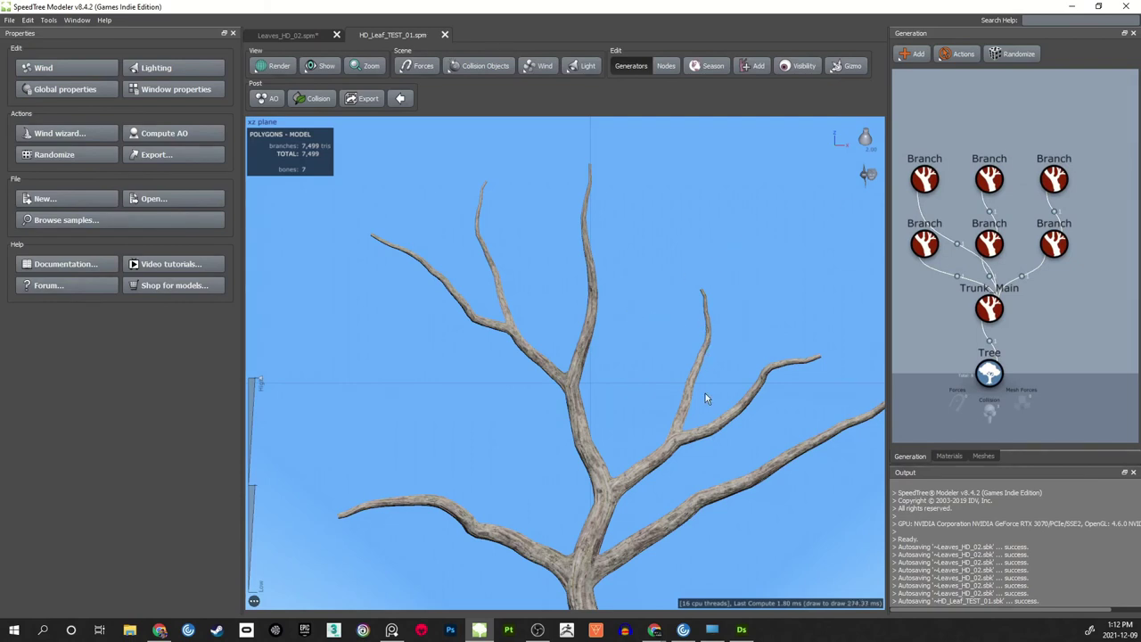
- Raise the trunk's new branch along its parent by setting the Last generation boundary to 1.15
click(597, 300)
click(620, 304)
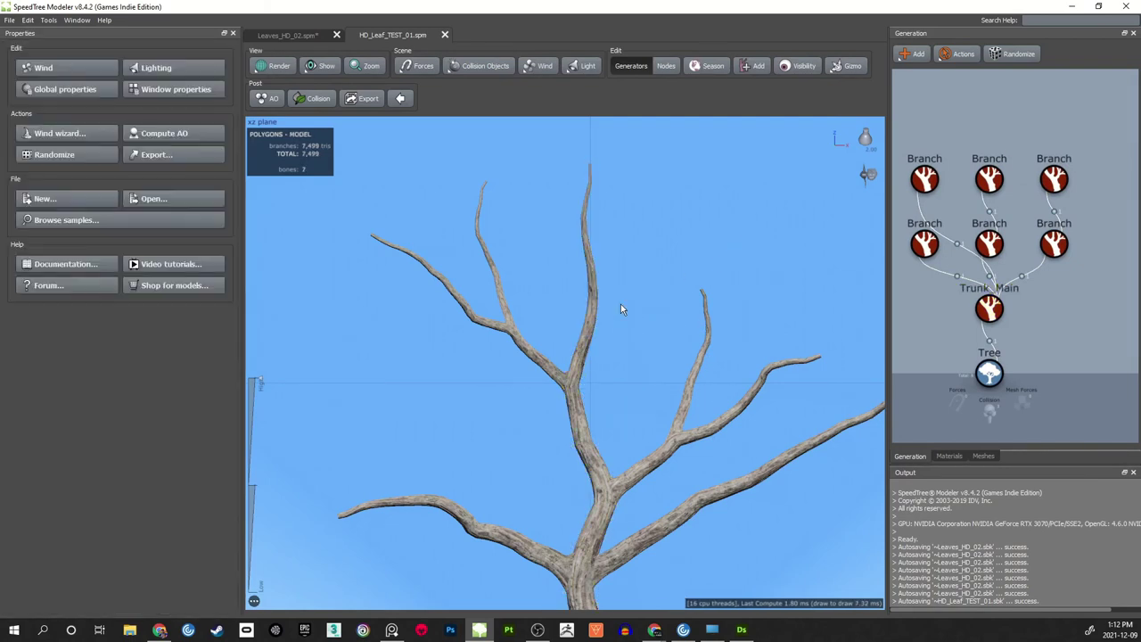
middle_drag(612, 338, 616, 292)
scroll(616, 292, down, 1)
click(696, 439)
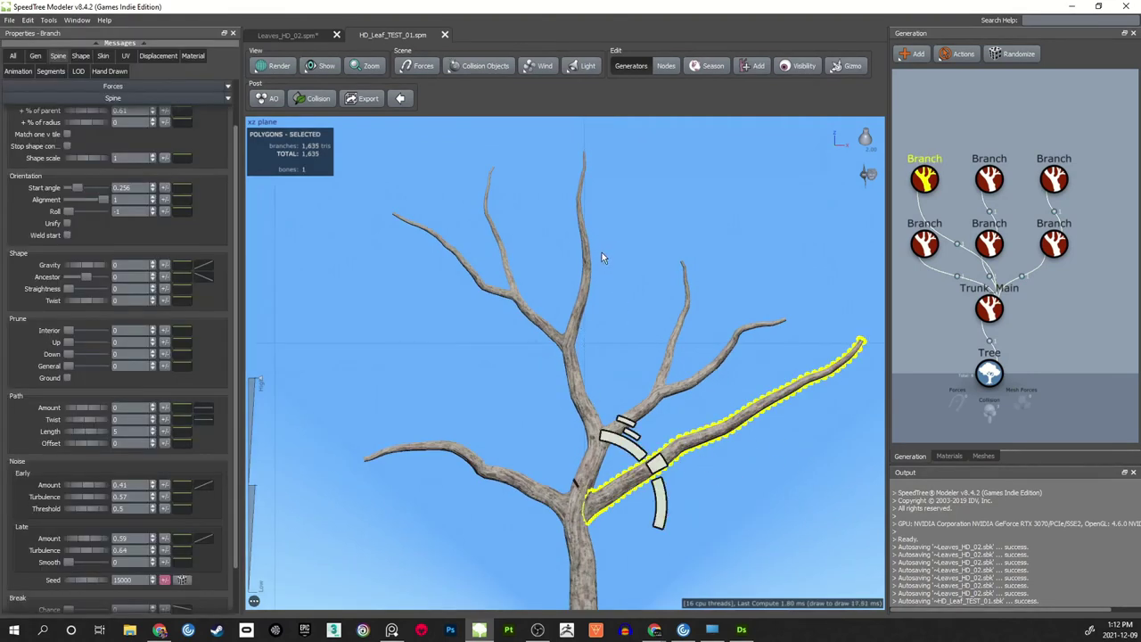
click(927, 178)
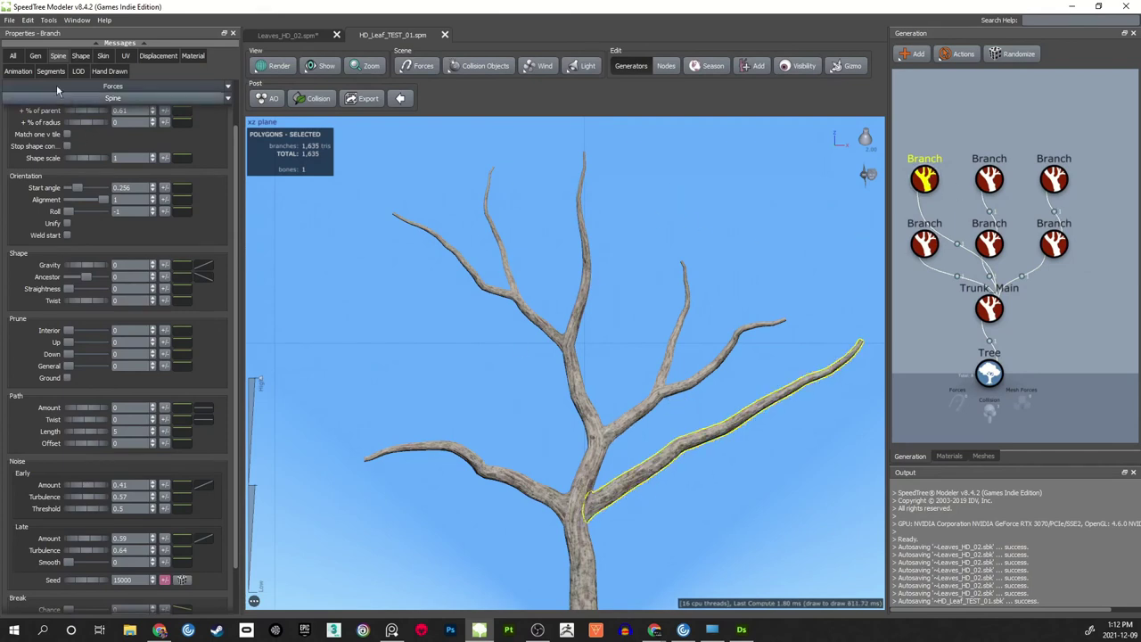
click(35, 55)
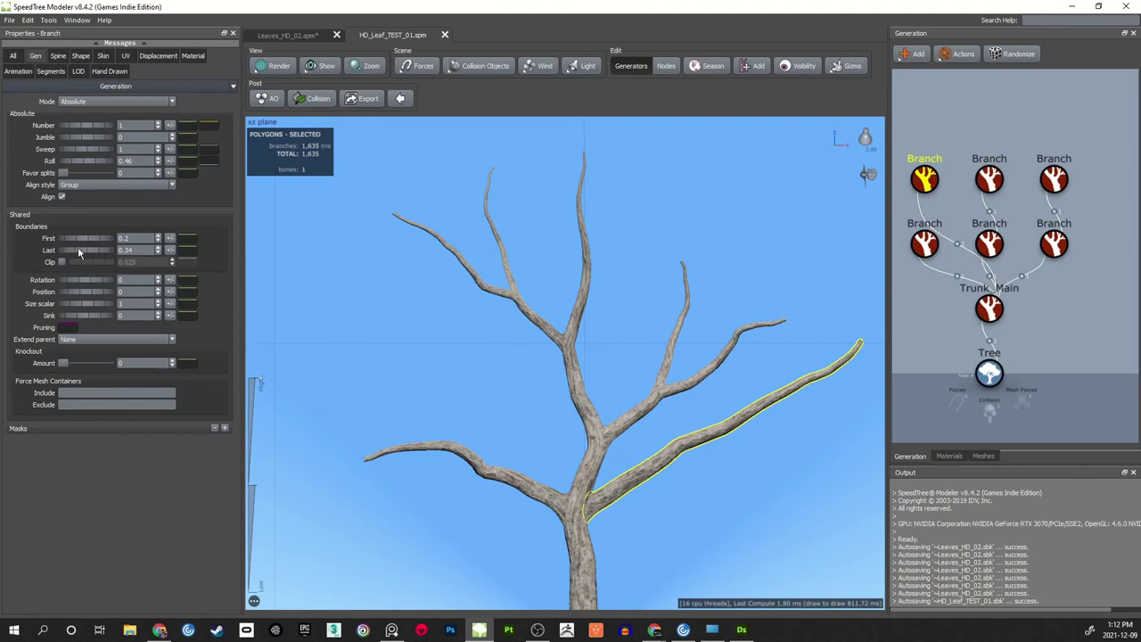
drag(77, 246, 126, 235)
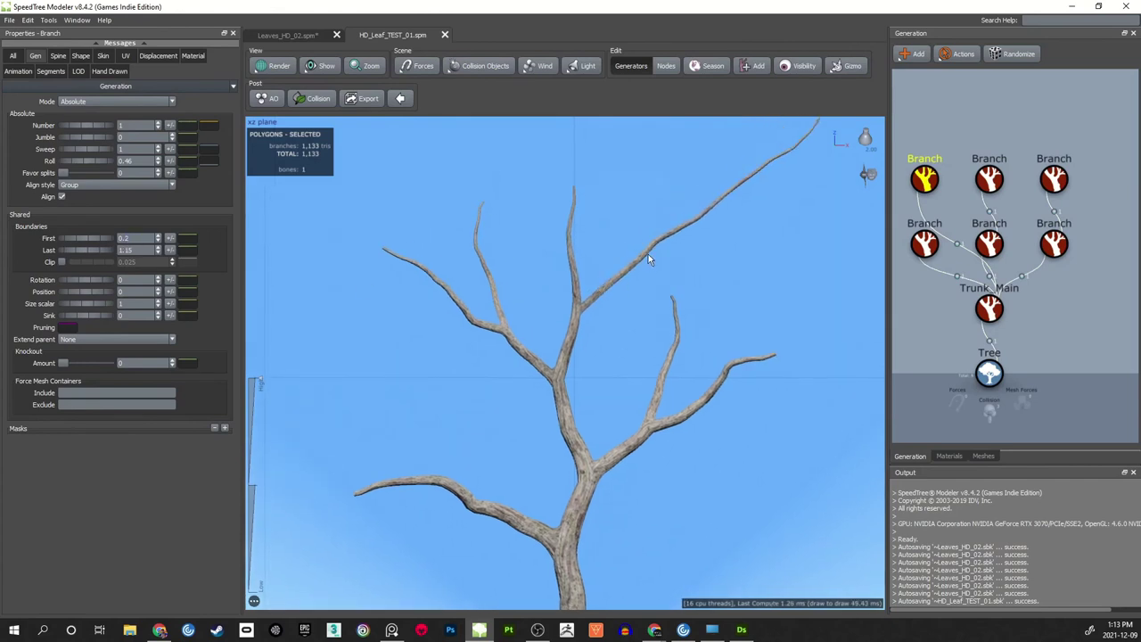
- Shorten the trunk's new branch to 0.289 of its parent and set its start angle to 0.126
click(649, 254)
drag(641, 255, 561, 288)
drag(652, 295, 652, 253)
click(679, 252)
- Examine the tree's silhouette and the weld where the new branch joins the upper trunk
scroll(597, 297, up, 5)
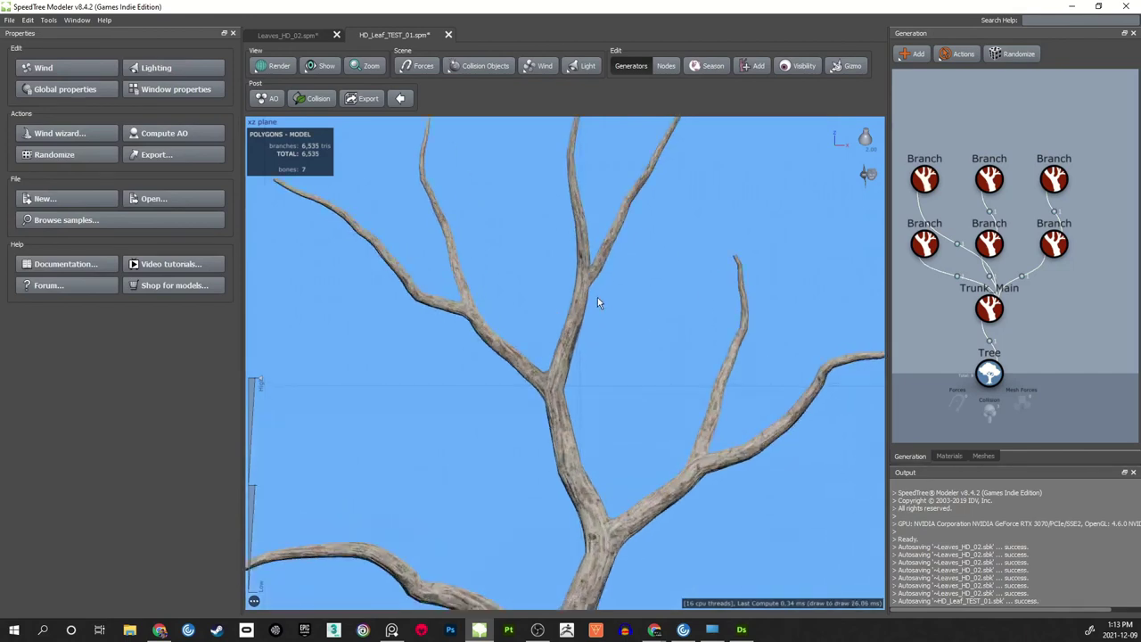
scroll(597, 299, down, 6)
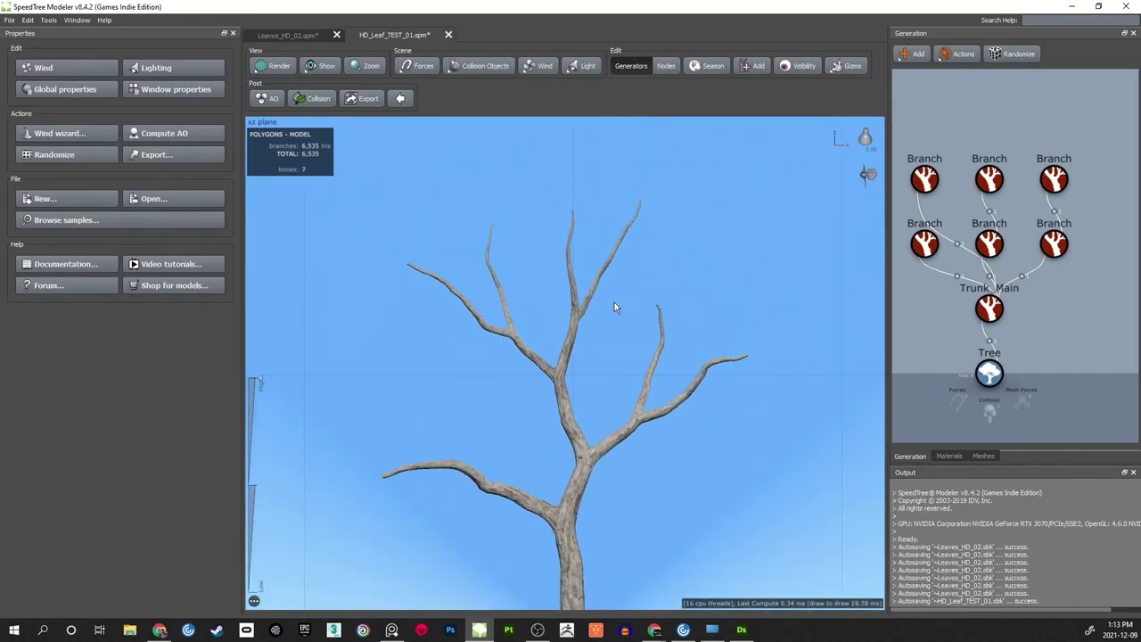
scroll(614, 302, up, 4)
scroll(576, 294, up, 2)
click(579, 356)
scroll(589, 361, up, 5)
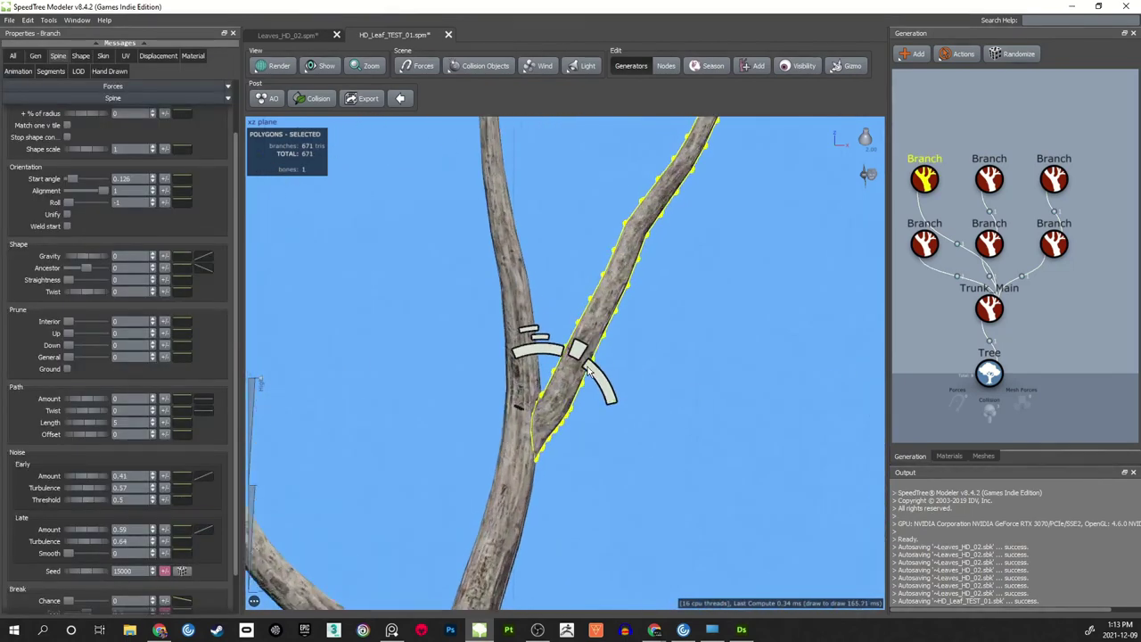
scroll(654, 371, up, 1)
middle_drag(501, 450, 561, 401)
scroll(562, 402, up, 1)
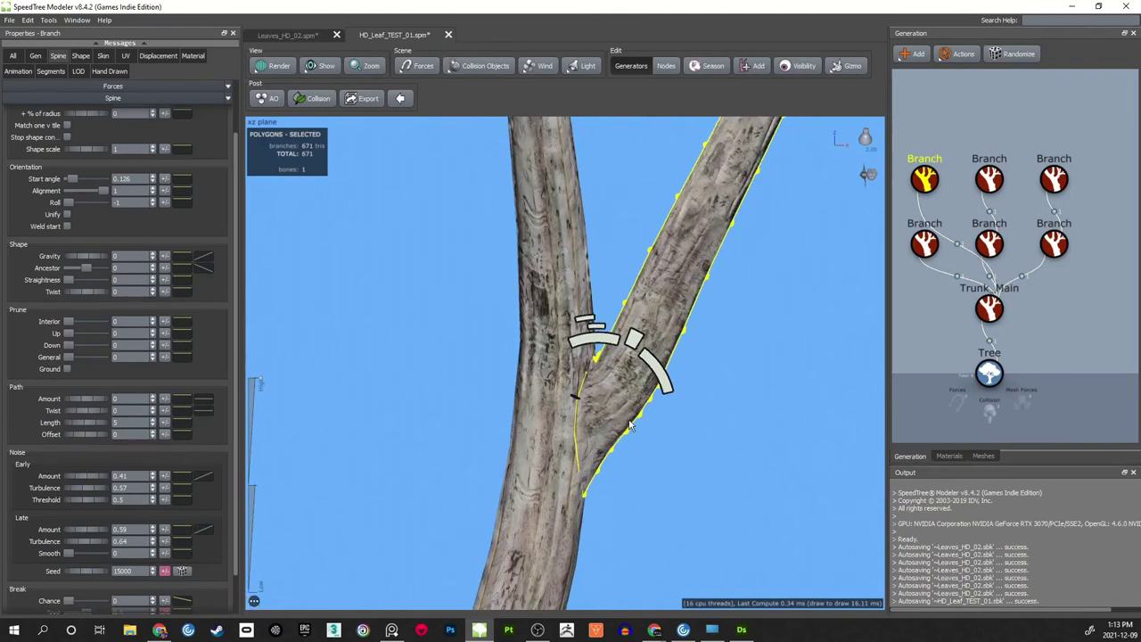
scroll(628, 420, down, 1)
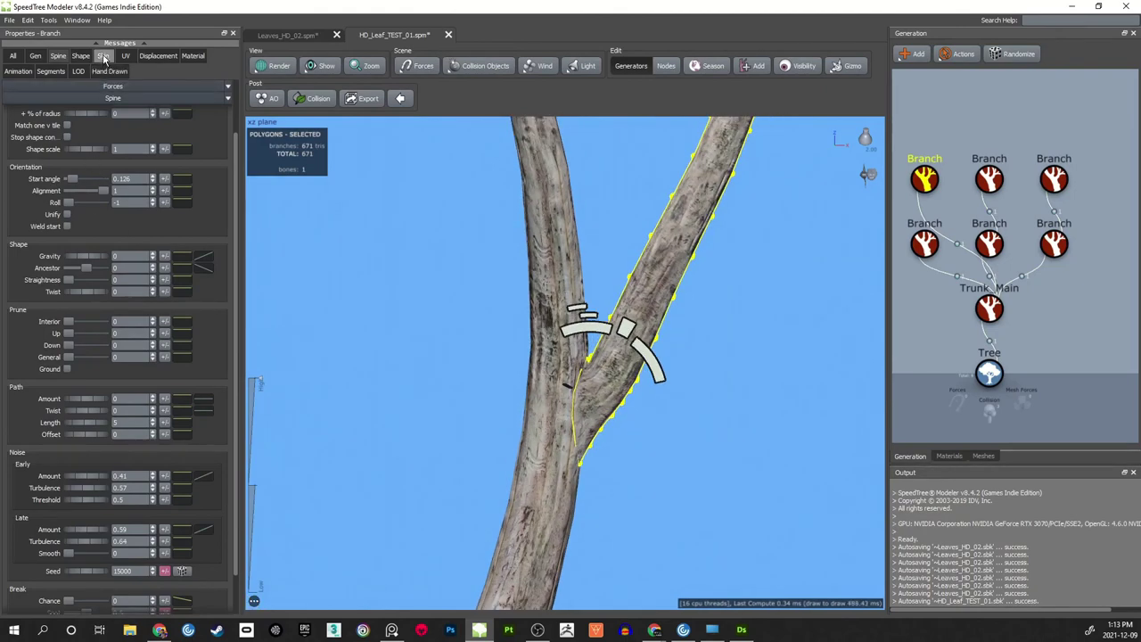
- Try a spine orientation roll of -0.332 on the trunk's new branch, undo it, and inspect the weld
click(58, 56)
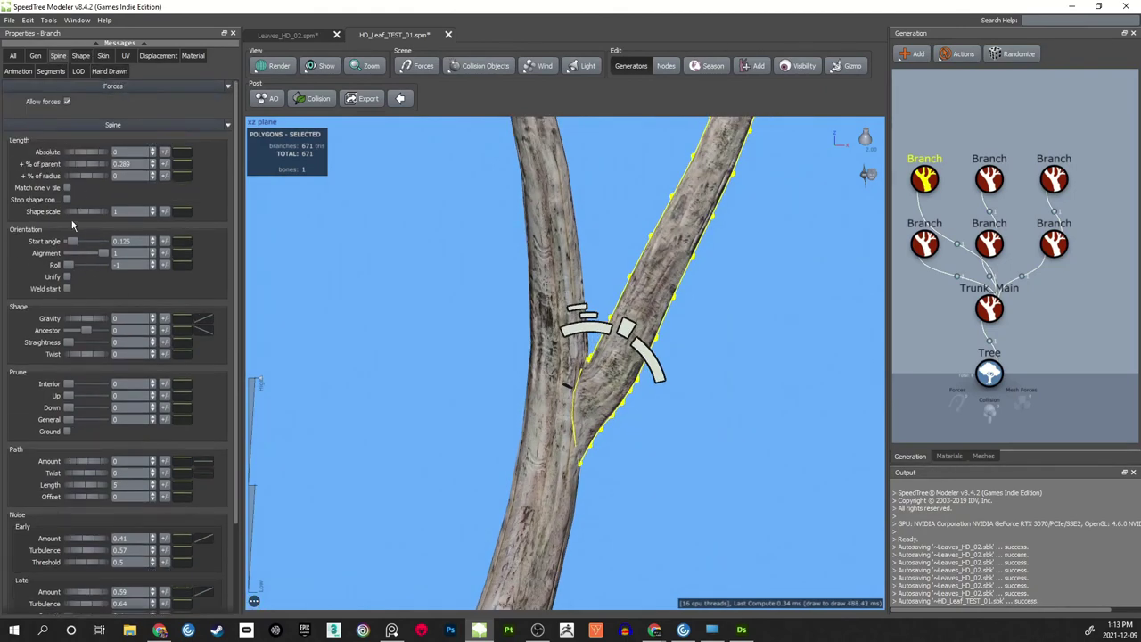
drag(75, 264, 90, 265)
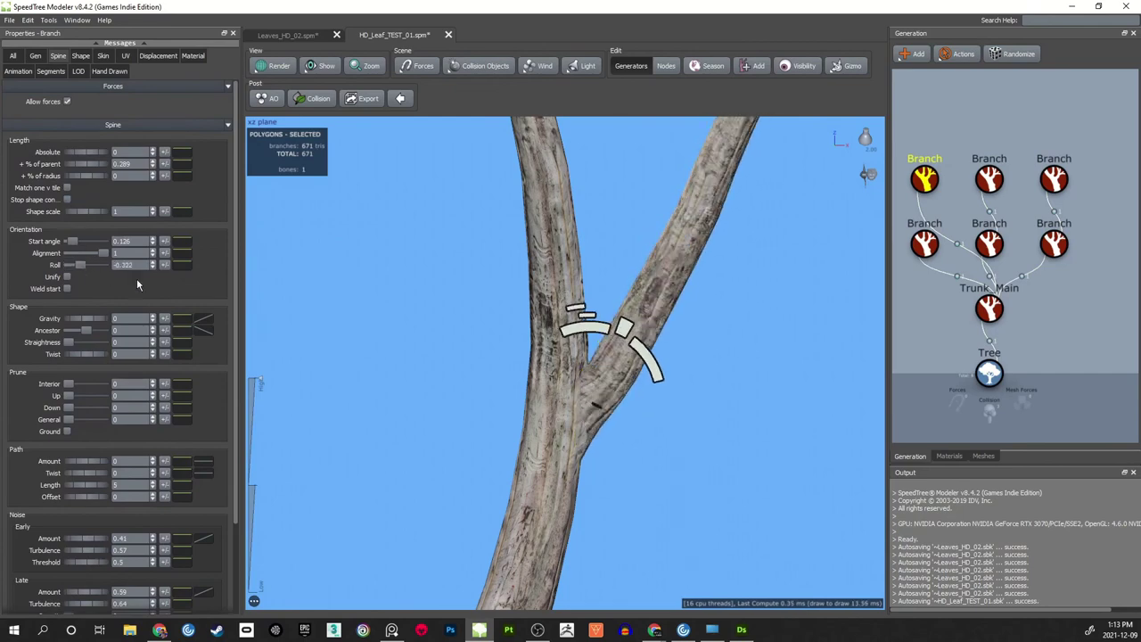
key(ctrl+z)
scroll(492, 329, up, 6)
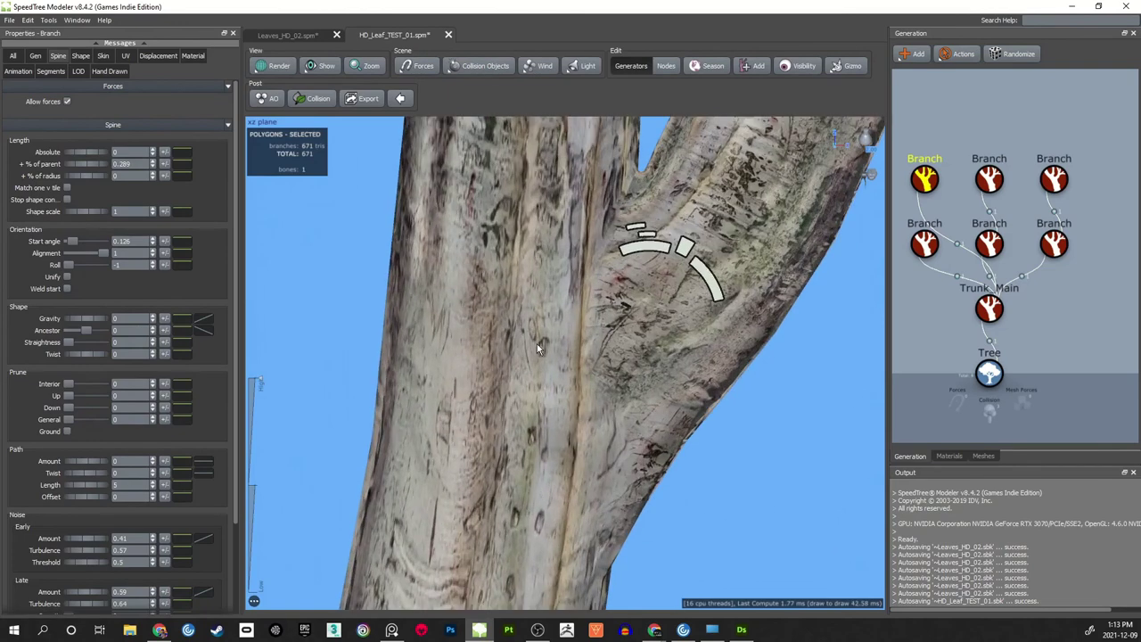
scroll(537, 344, down, 5)
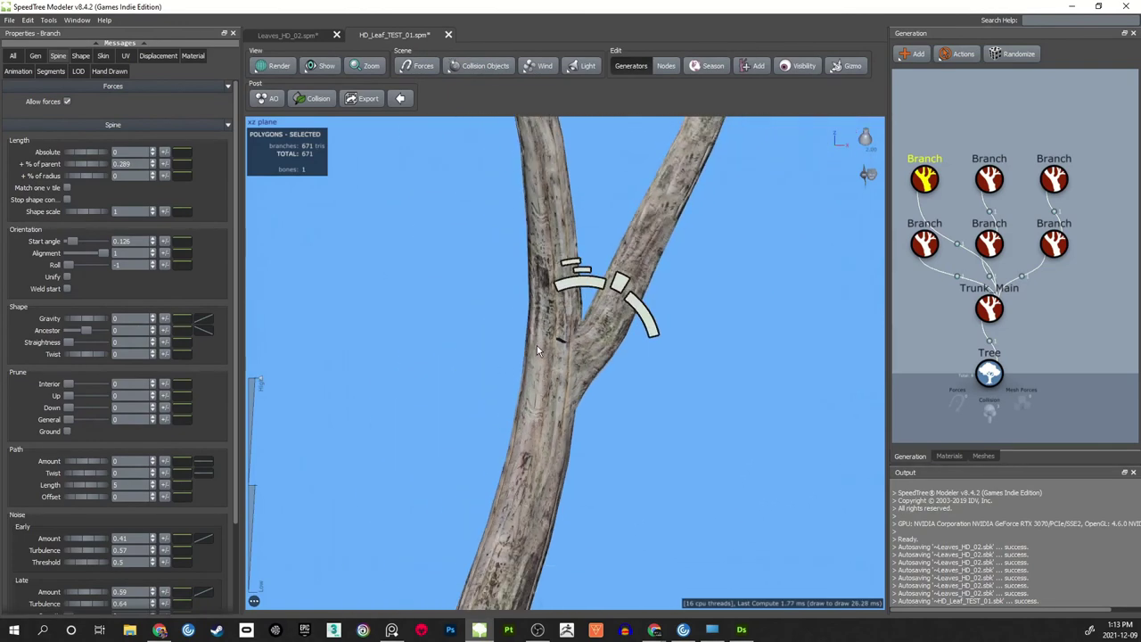
scroll(538, 345, up, 1)
scroll(540, 345, down, 3)
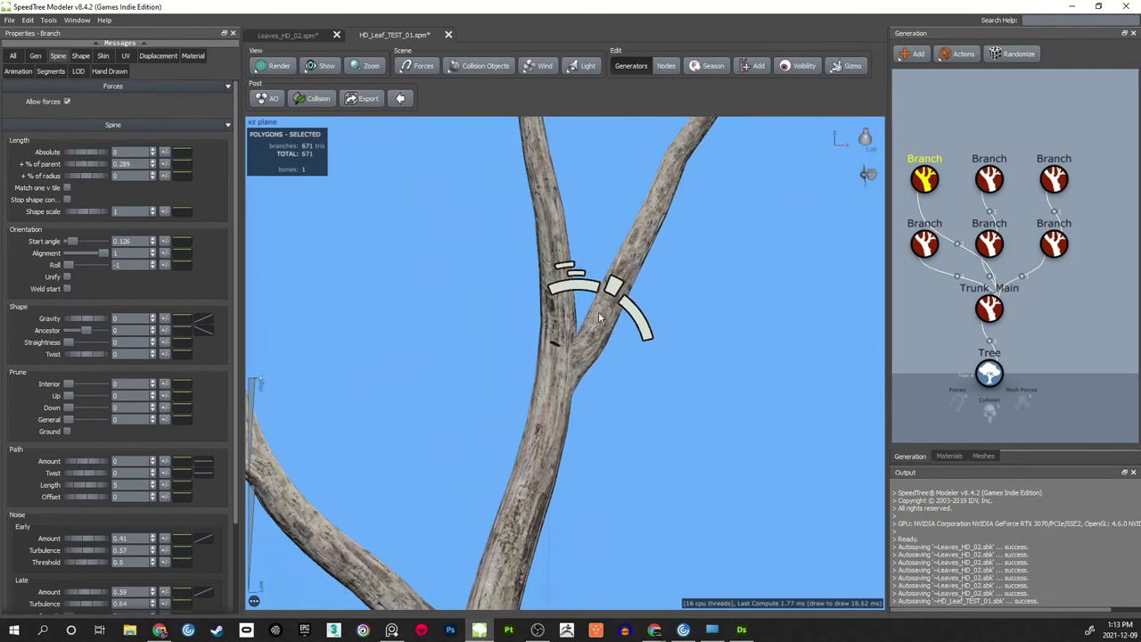
- Lower the trunk's new branch slightly along its parent by reducing its Last generation boundary
click(35, 55)
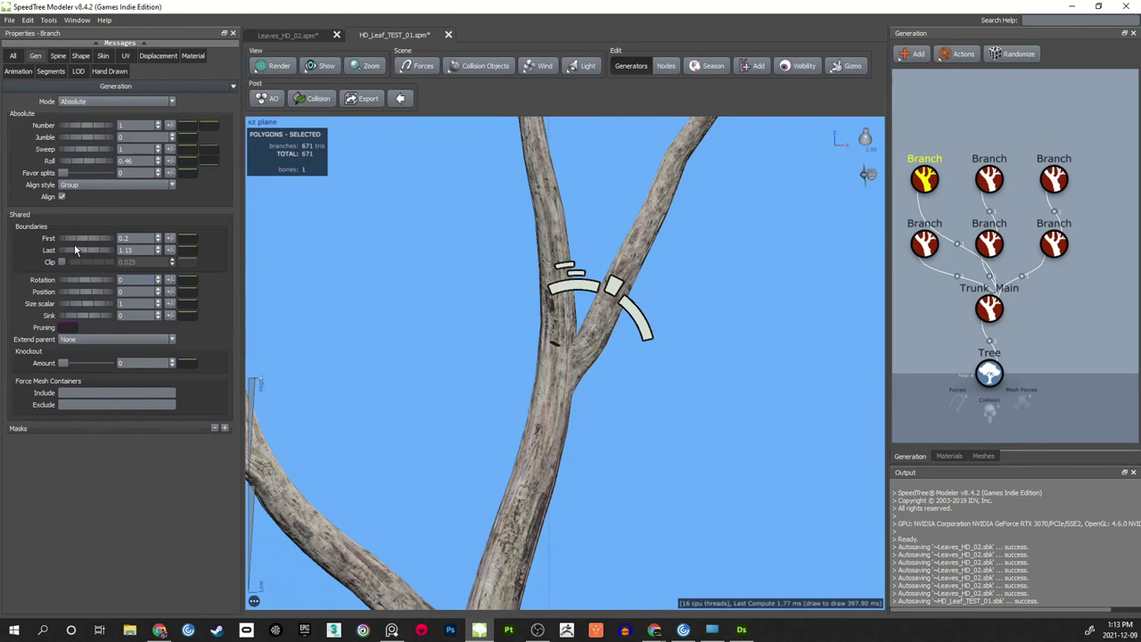
drag(78, 249, 78, 248)
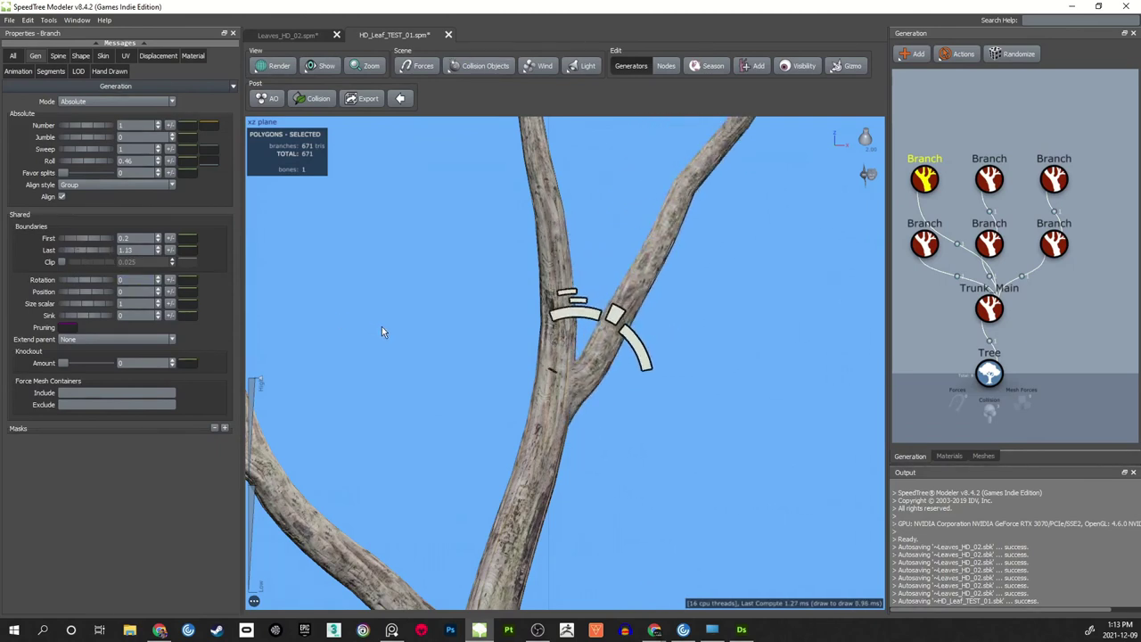
click(381, 326)
- Examine the whole tree's silhouette in the XZ plane view
scroll(449, 304, down, 5)
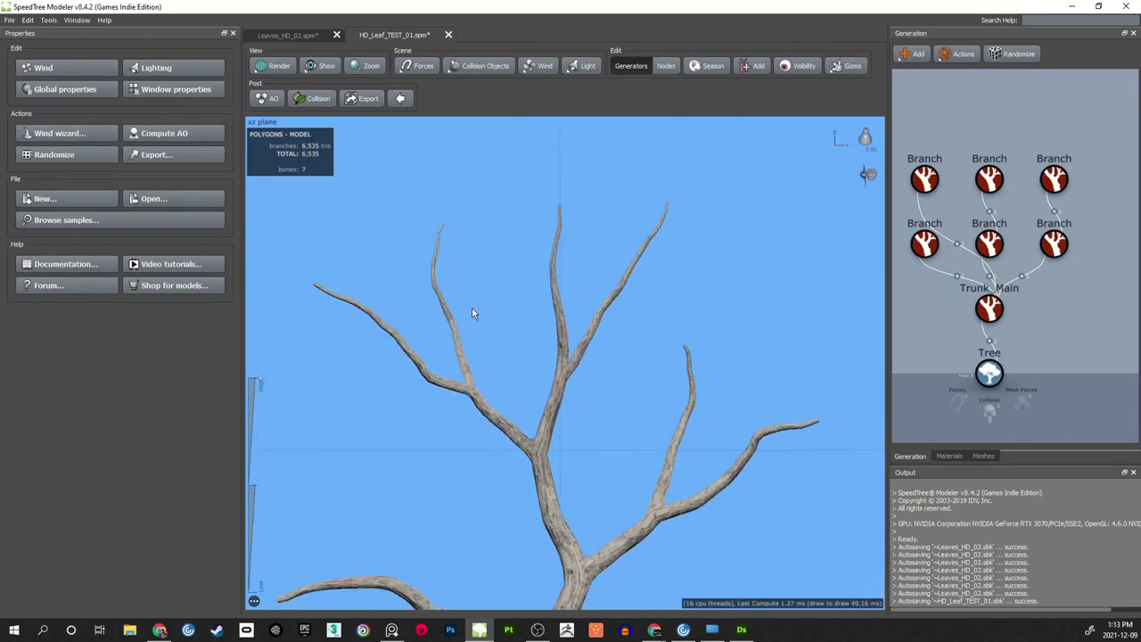
click(268, 122)
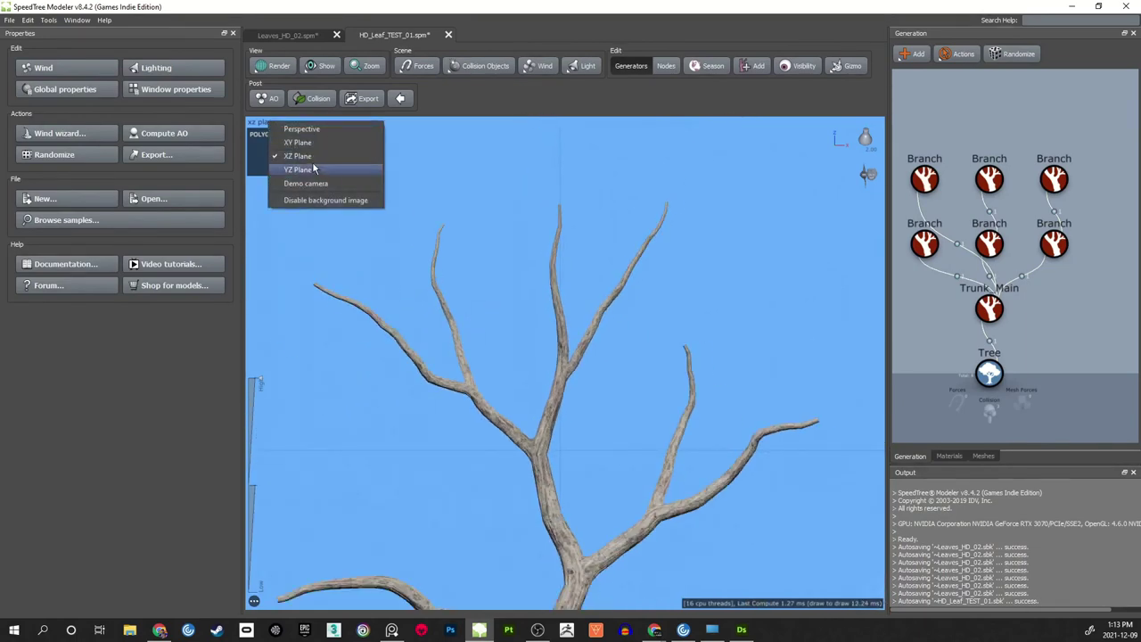
click(501, 286)
scroll(520, 292, down, 4)
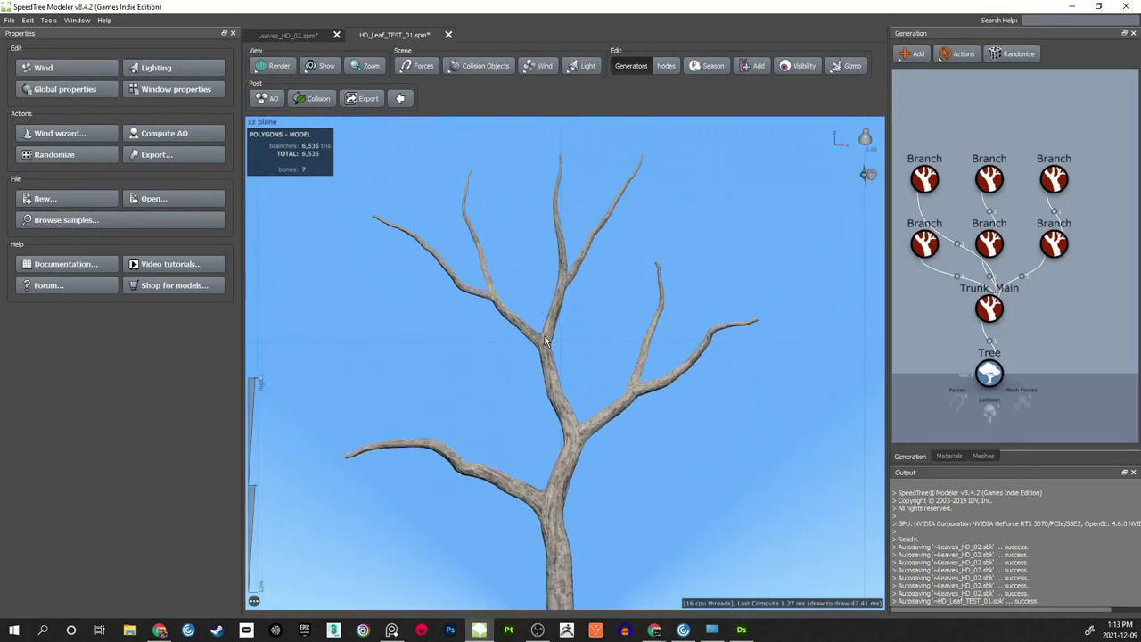
scroll(537, 326, up, 1)
middle_drag(542, 323, 526, 292)
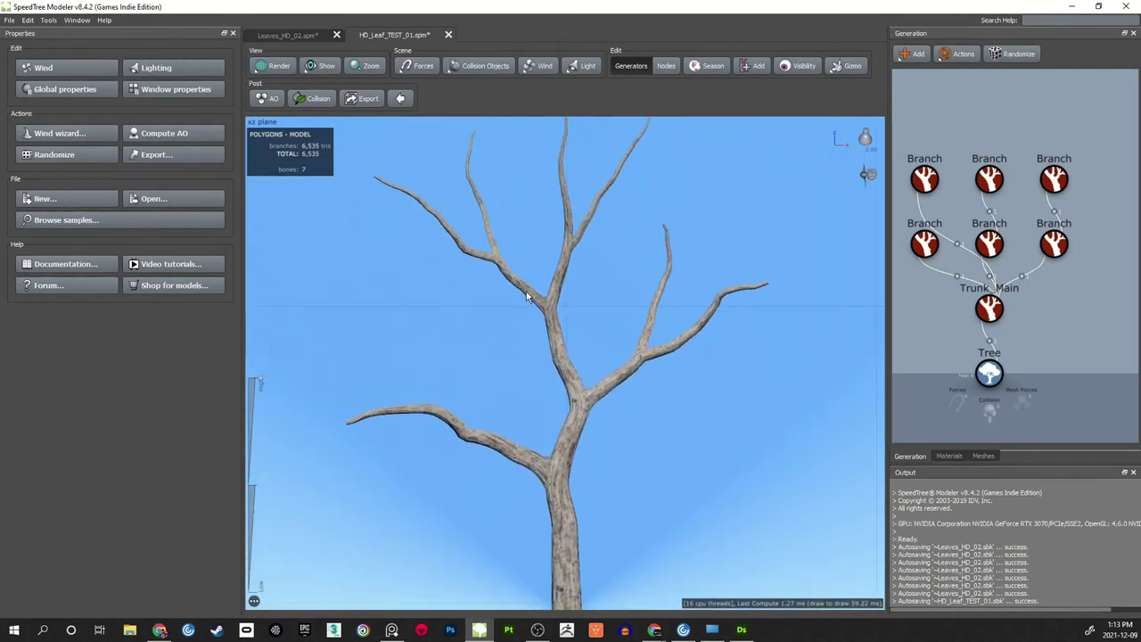
scroll(526, 292, down, 1)
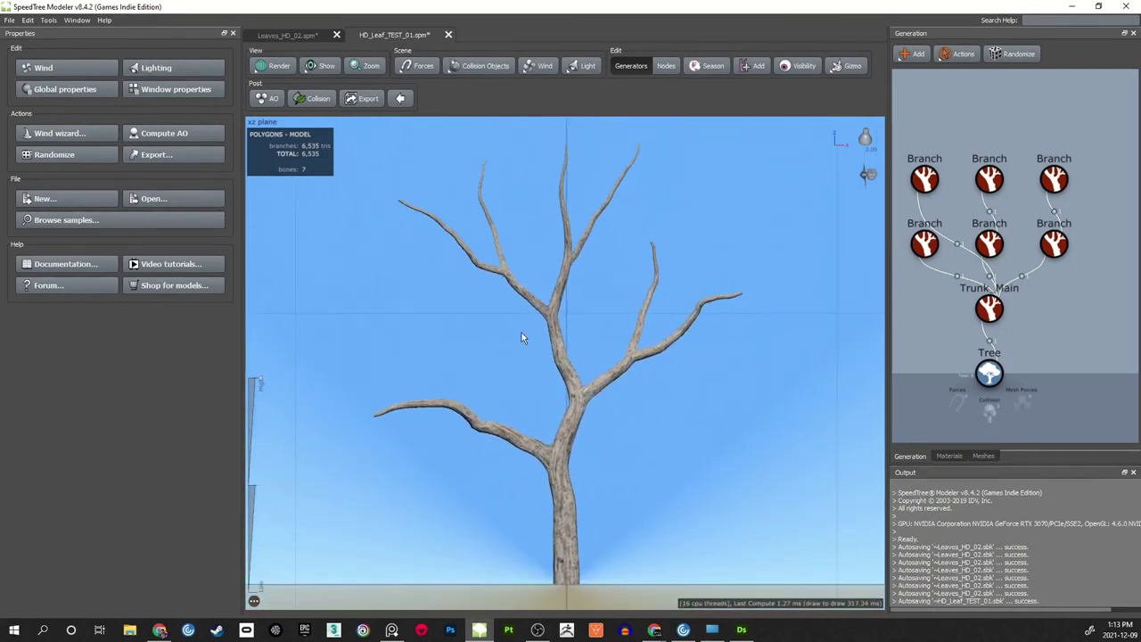
- Bend the lowest main branch upward by setting its spine gravity to -0.05
click(489, 430)
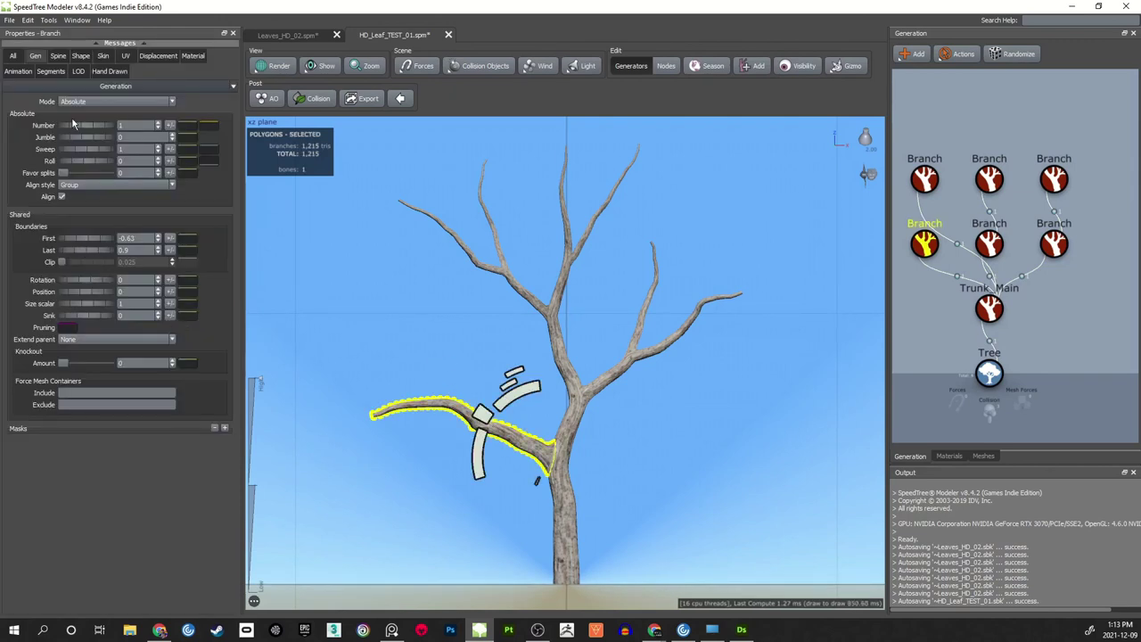
click(58, 55)
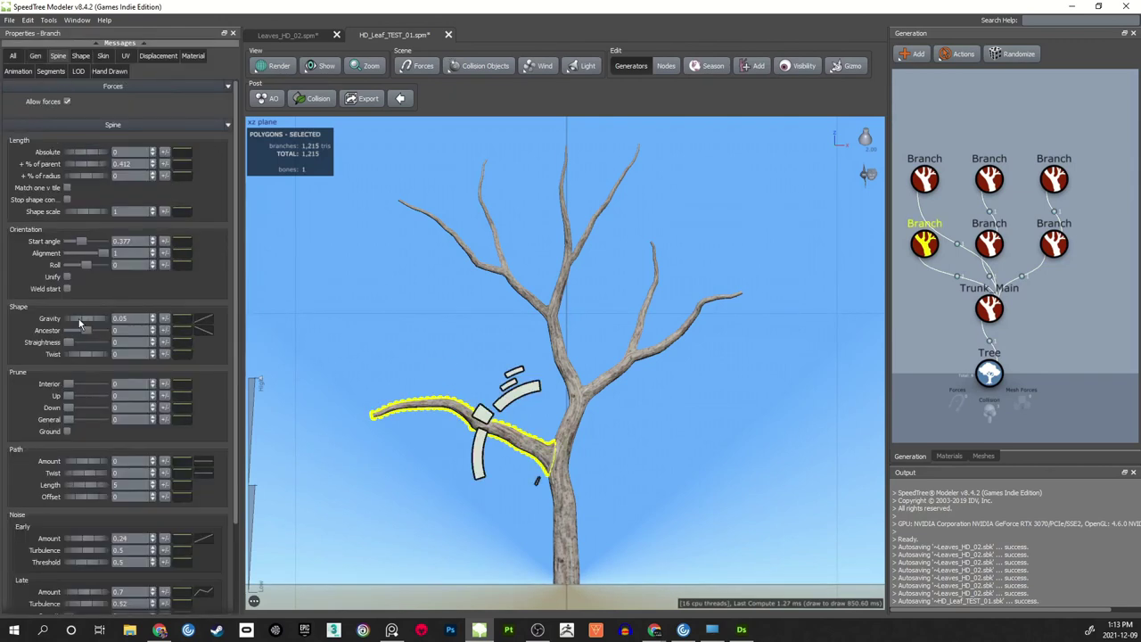
drag(79, 326, 75, 324)
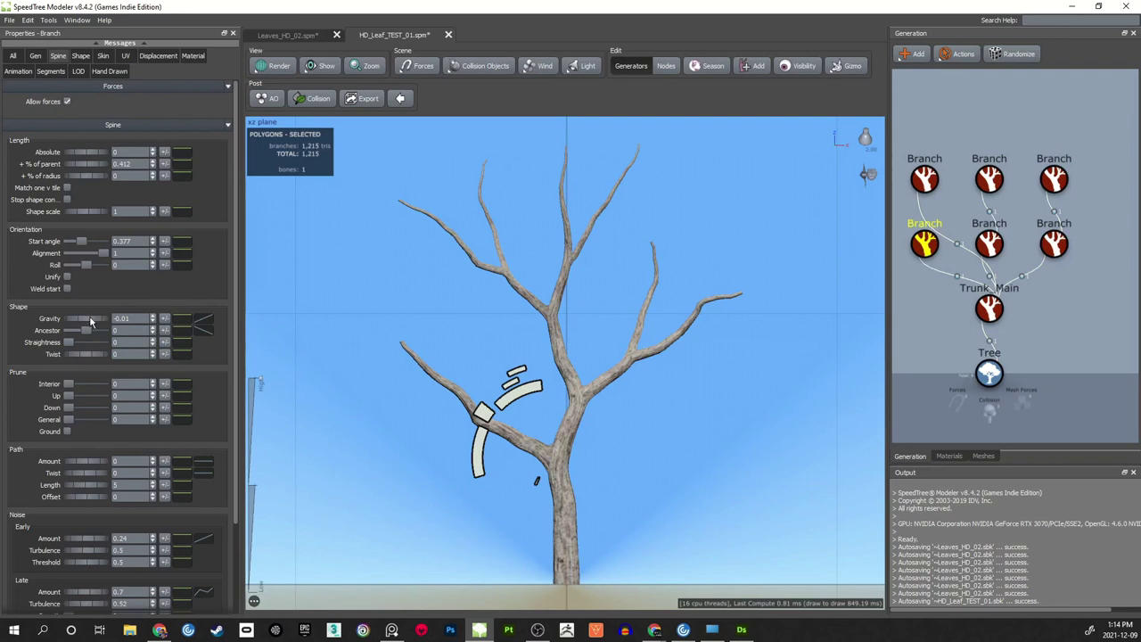
drag(90, 322, 88, 323)
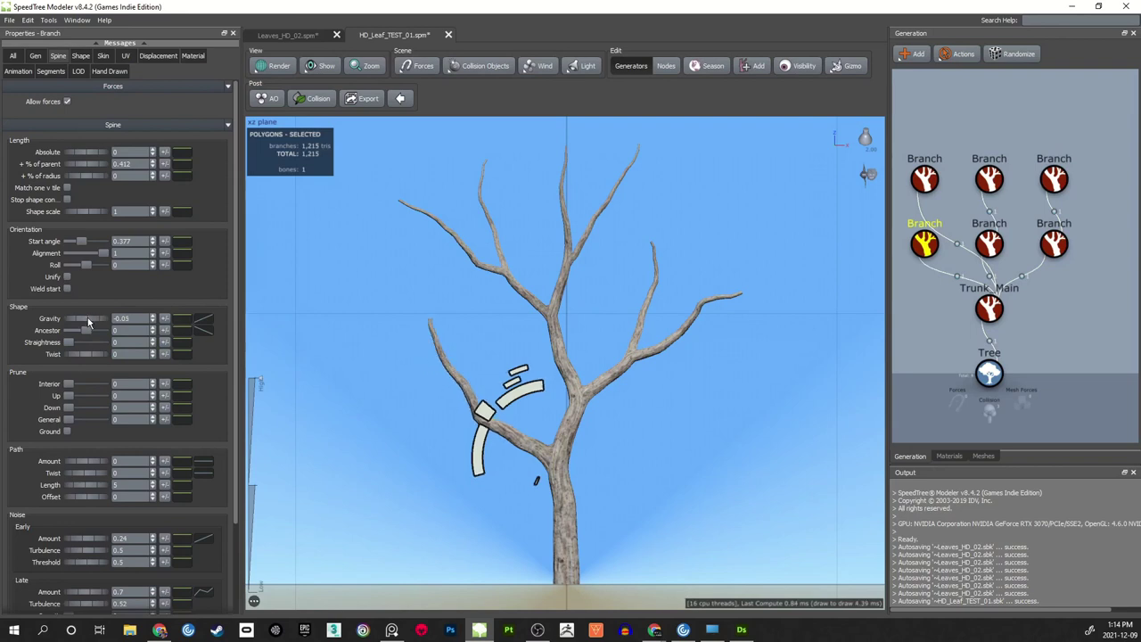
click(399, 427)
scroll(400, 428, up, 3)
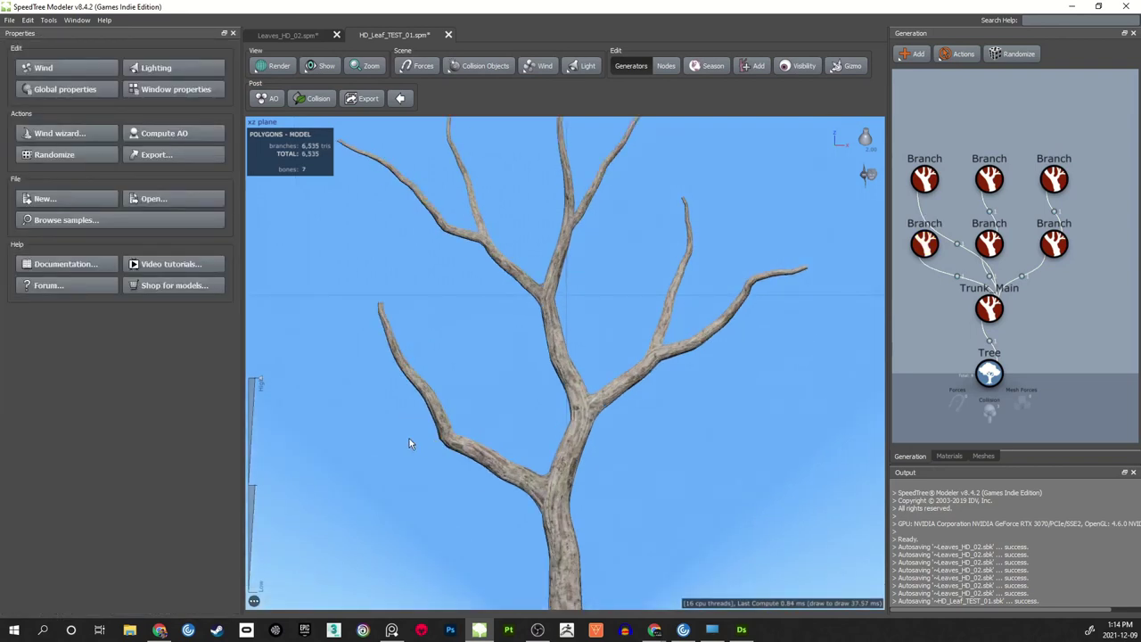
drag(406, 452, 470, 445)
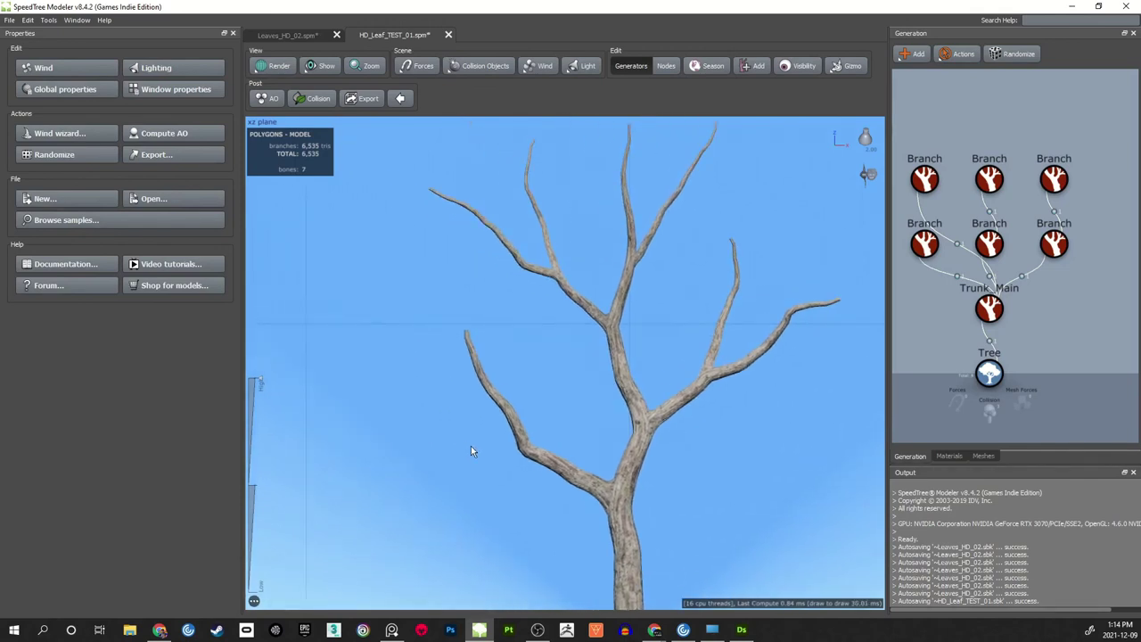
- Duplicate an existing secondary branch generator and attach a secondary branch generator to the lowest main branch
click(1052, 186)
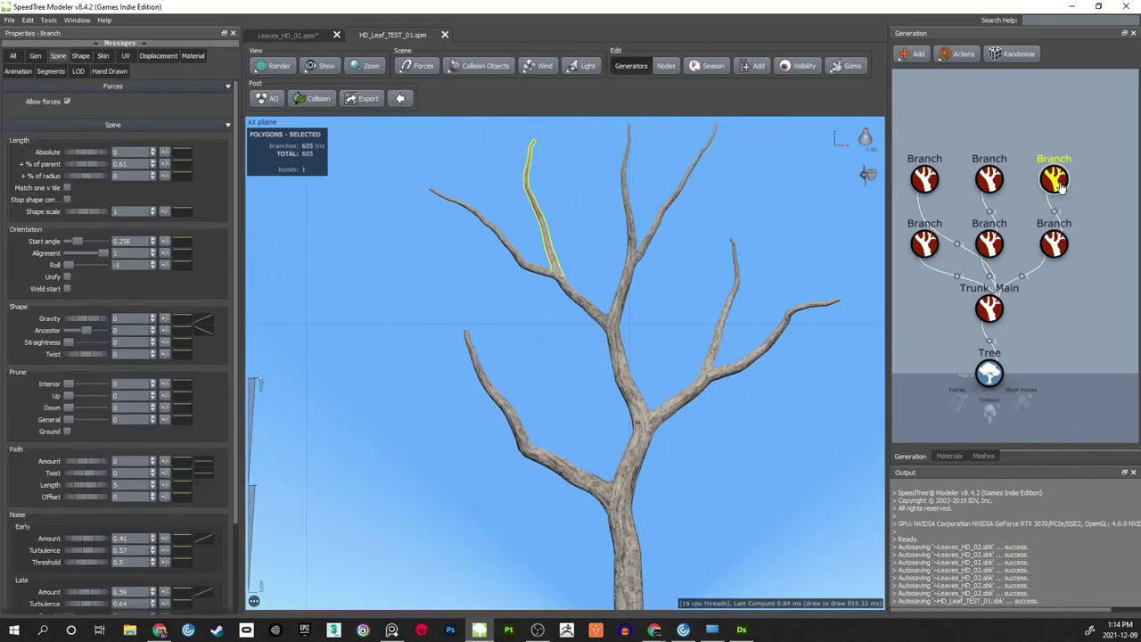
middle_drag(1010, 255, 997, 254)
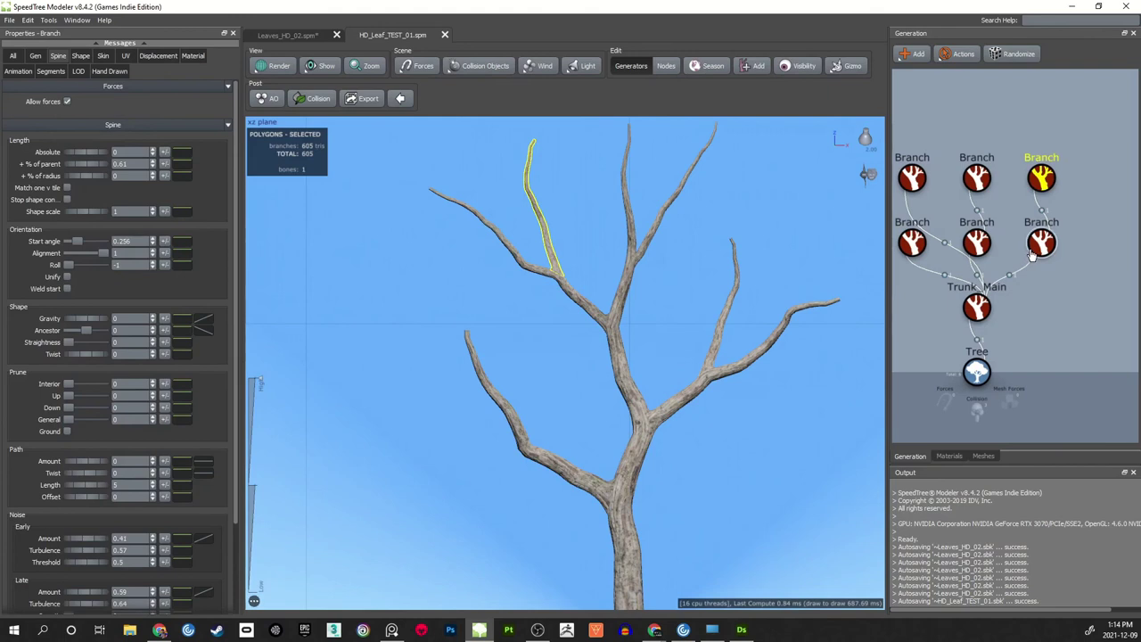
key(ctrl+v)
click(560, 460)
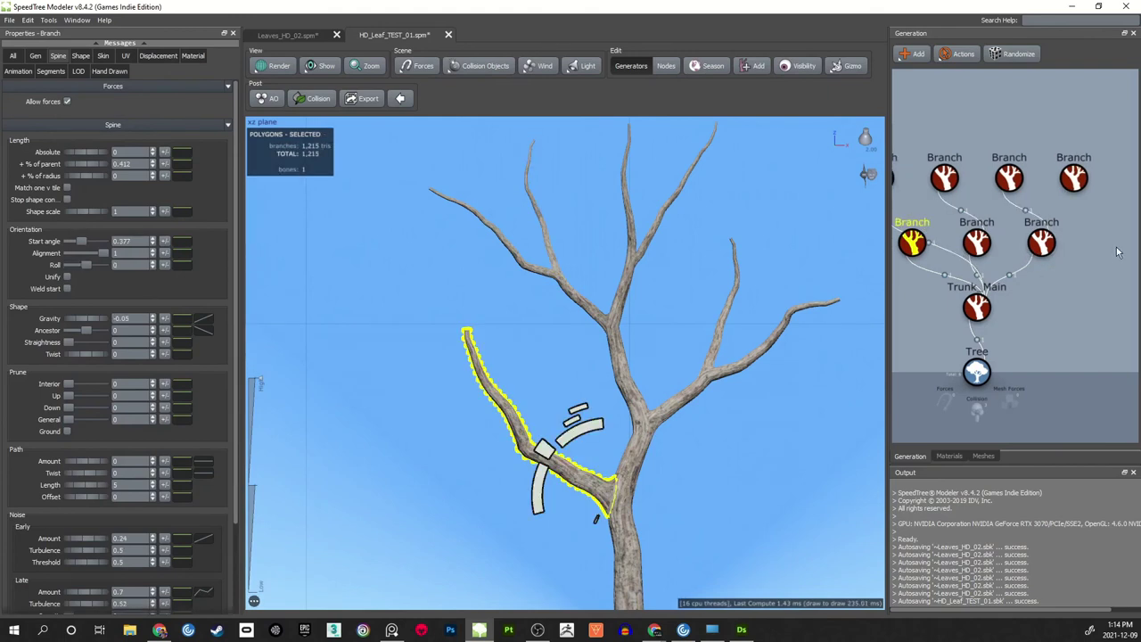
click(1083, 210)
drag(1073, 183, 944, 183)
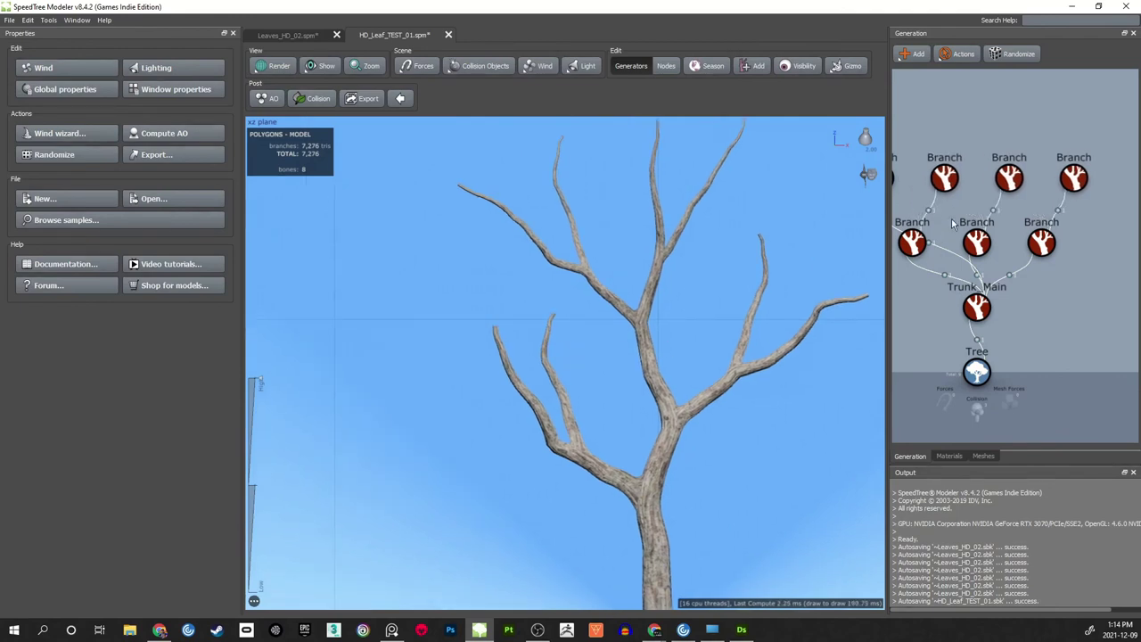
- Turn the lowest main branch's new child outward with a generation roll of 0.03 and set its Last boundary to 0.47
click(945, 178)
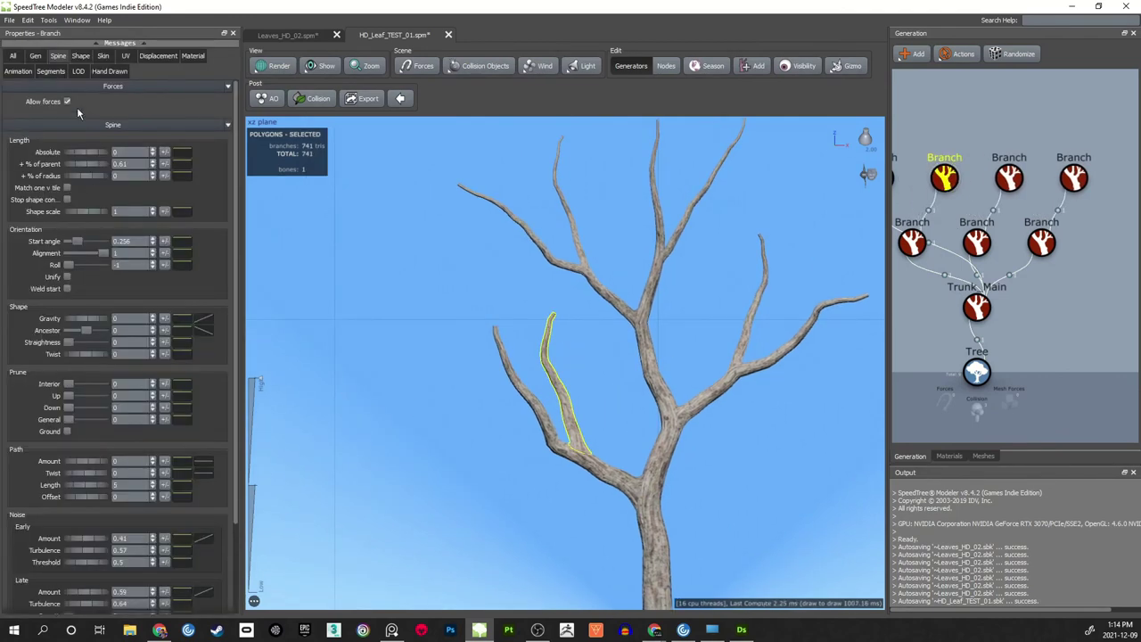
click(35, 56)
drag(86, 160, 58, 163)
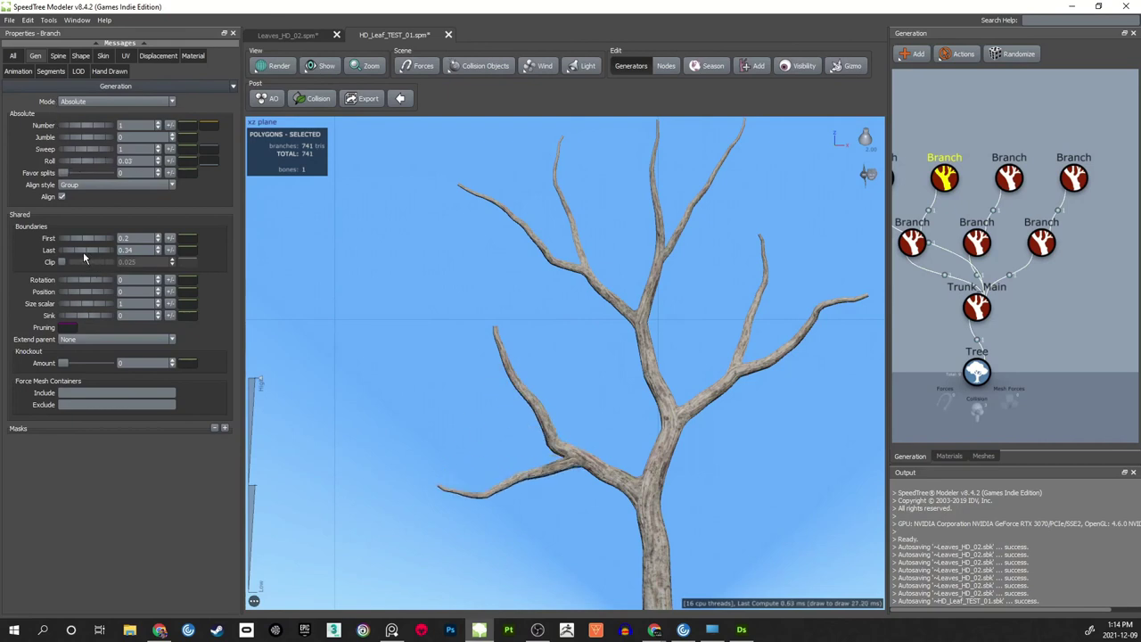
drag(79, 250, 87, 250)
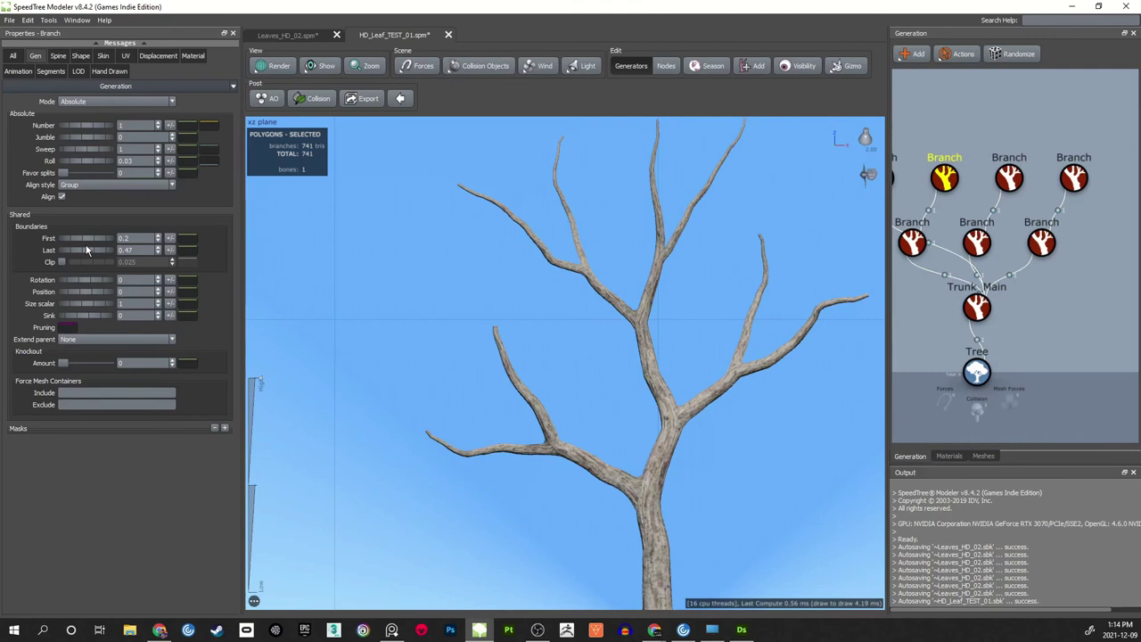
click(553, 357)
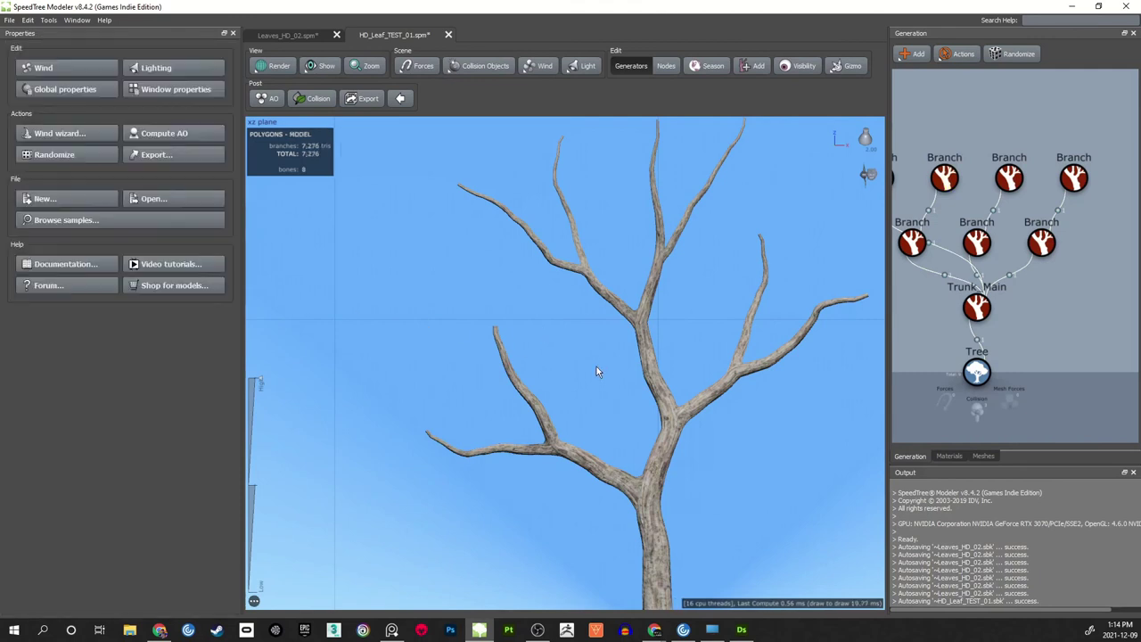
- Inspect the weld of the new child on the lowest main branch and the tree's overall silhouette
scroll(606, 383, down, 3)
scroll(591, 374, up, 2)
middle_drag(596, 396, 521, 353)
middle_drag(562, 304, 574, 316)
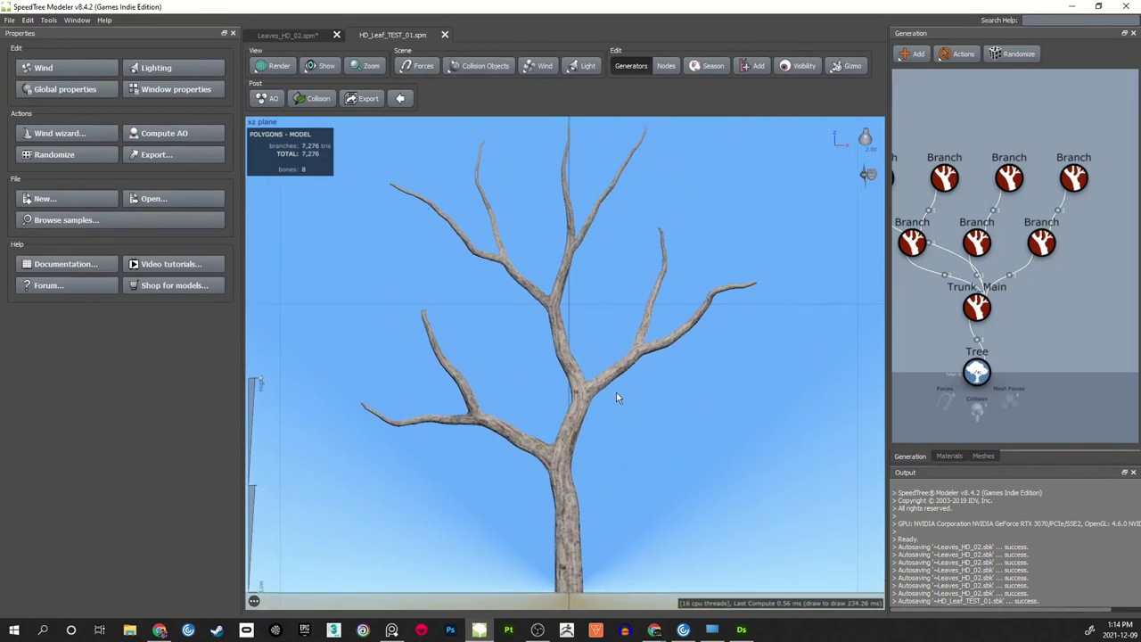
scroll(603, 357, up, 5)
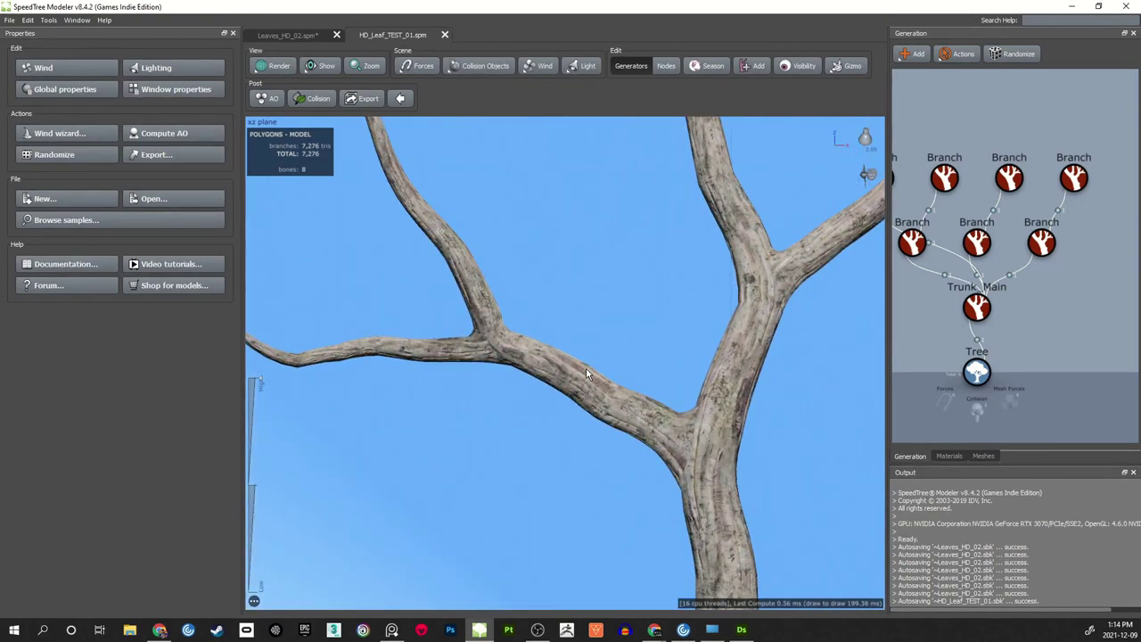
scroll(519, 341, down, 6)
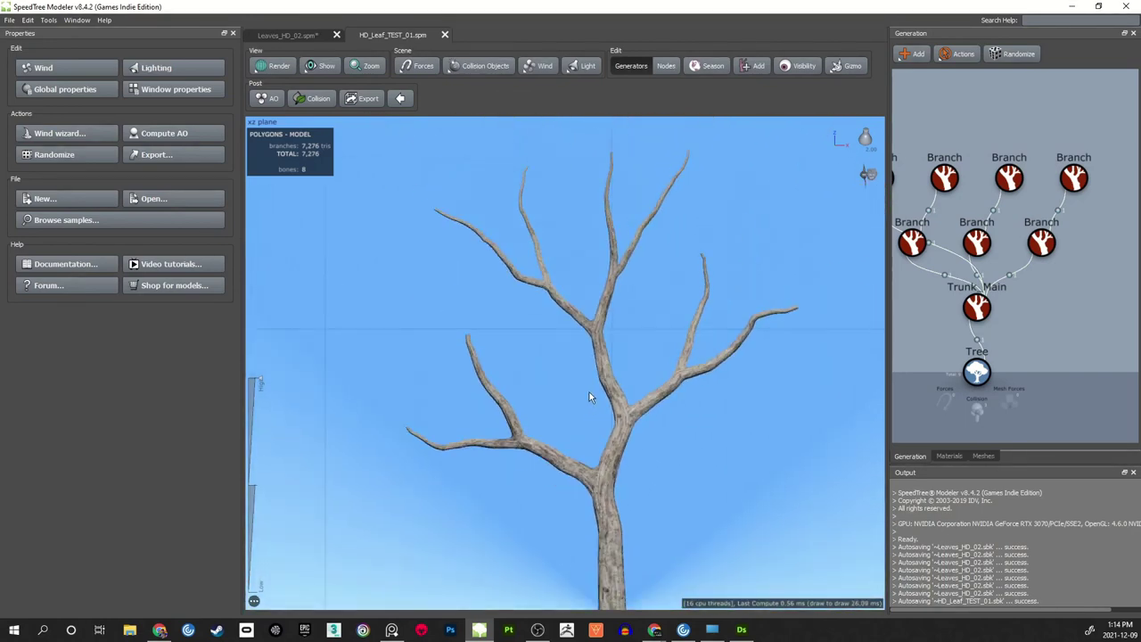
middle_drag(642, 358, 629, 340)
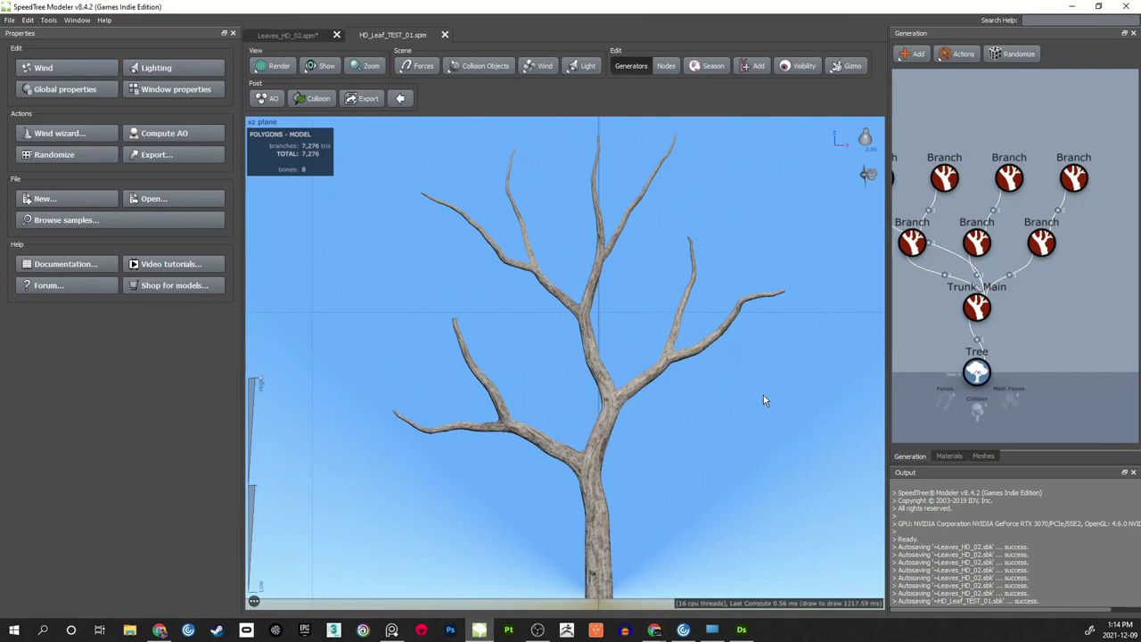
- Examine the tree's mesh in wireframe around the branches and welds, and return to the textured view
key(w)
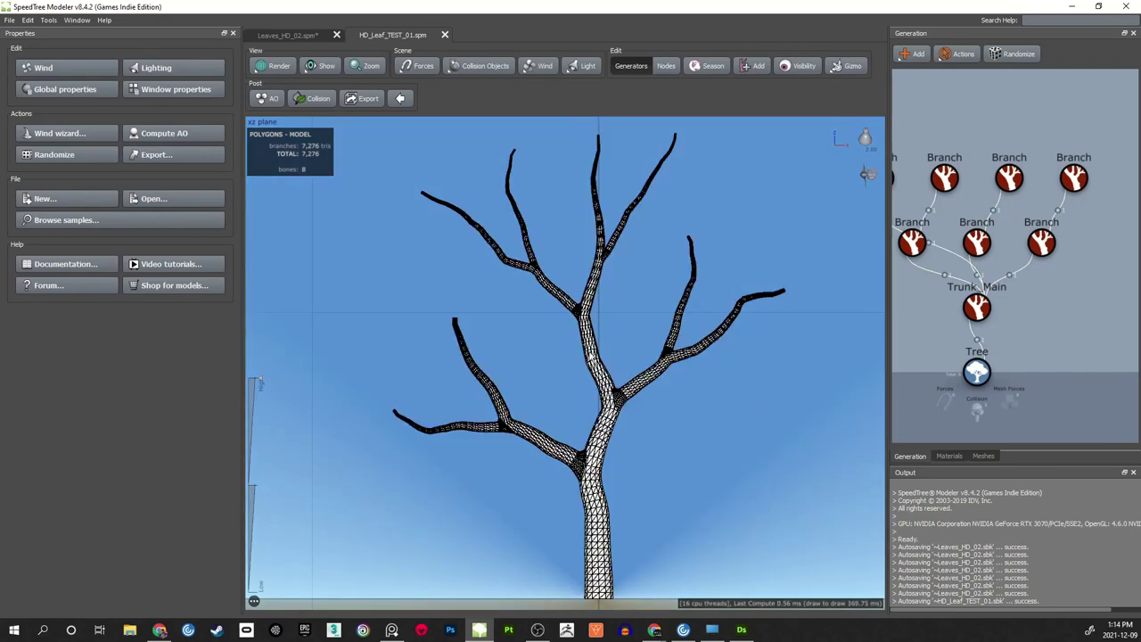
scroll(531, 439, up, 10)
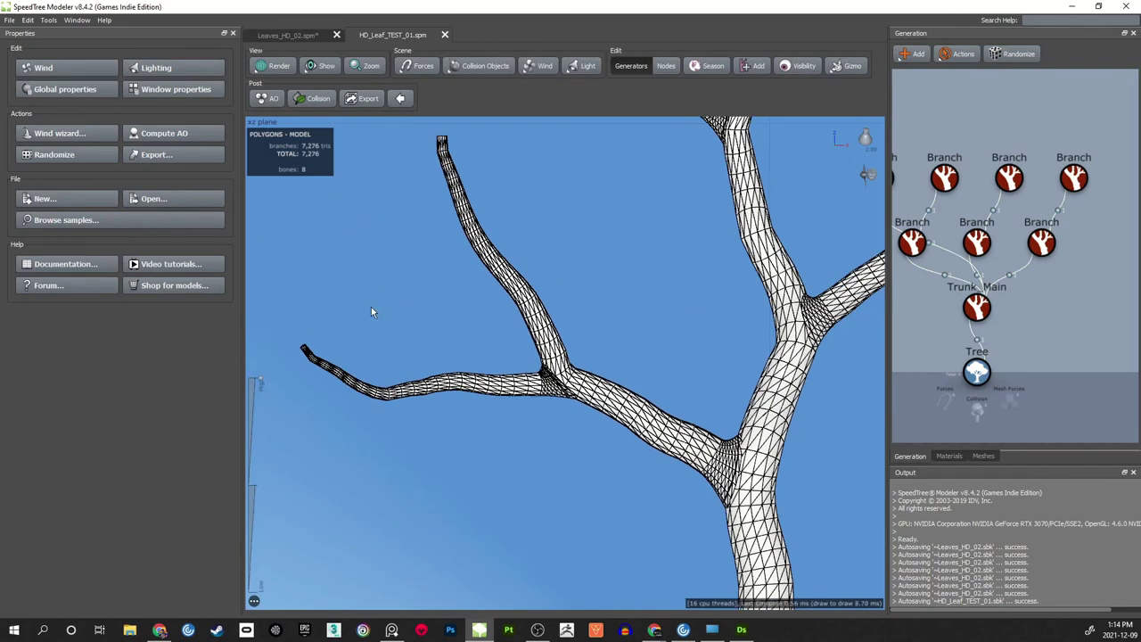
scroll(641, 293, down, 3)
middle_drag(646, 288, 596, 327)
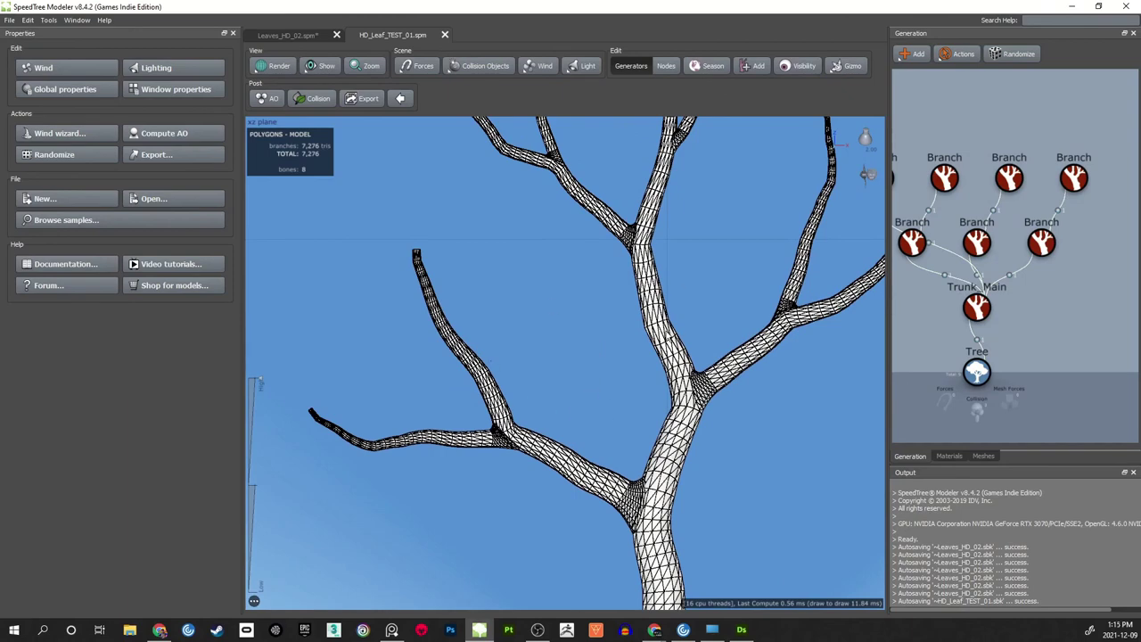
scroll(704, 298, down, 3)
middle_drag(703, 298, 632, 298)
scroll(632, 326, down, 2)
key(w)
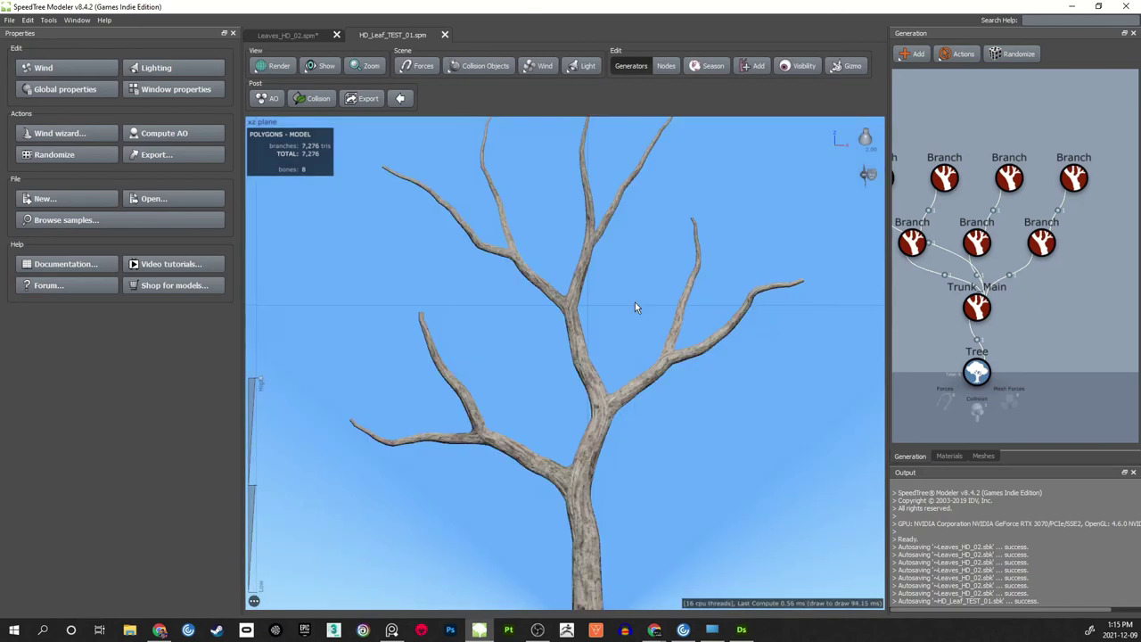
mouse_move(543, 382)
middle_down()
mouse_move(544, 307)
mouse_move(527, 370)
middle_up()
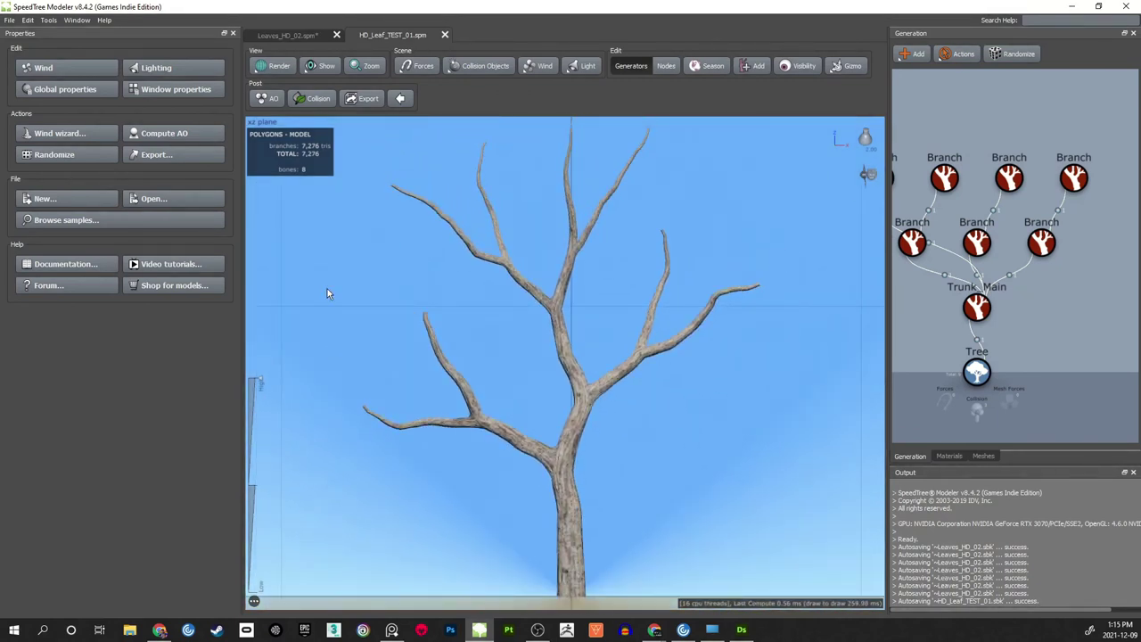
mouse_move(573, 321)
middle_down()
mouse_move(574, 349)
mouse_move(581, 331)
middle_up()
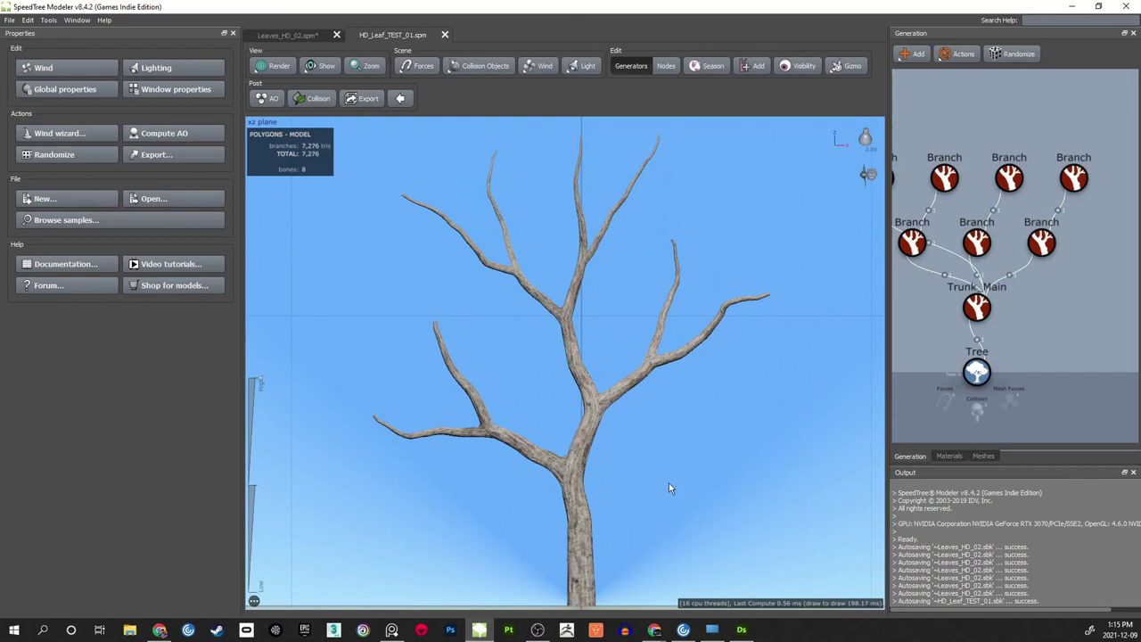
- Taper the tip of the lowest main branch by lowering the end point of its absolute radius profile curve to near zero
scroll(502, 393, up, 5)
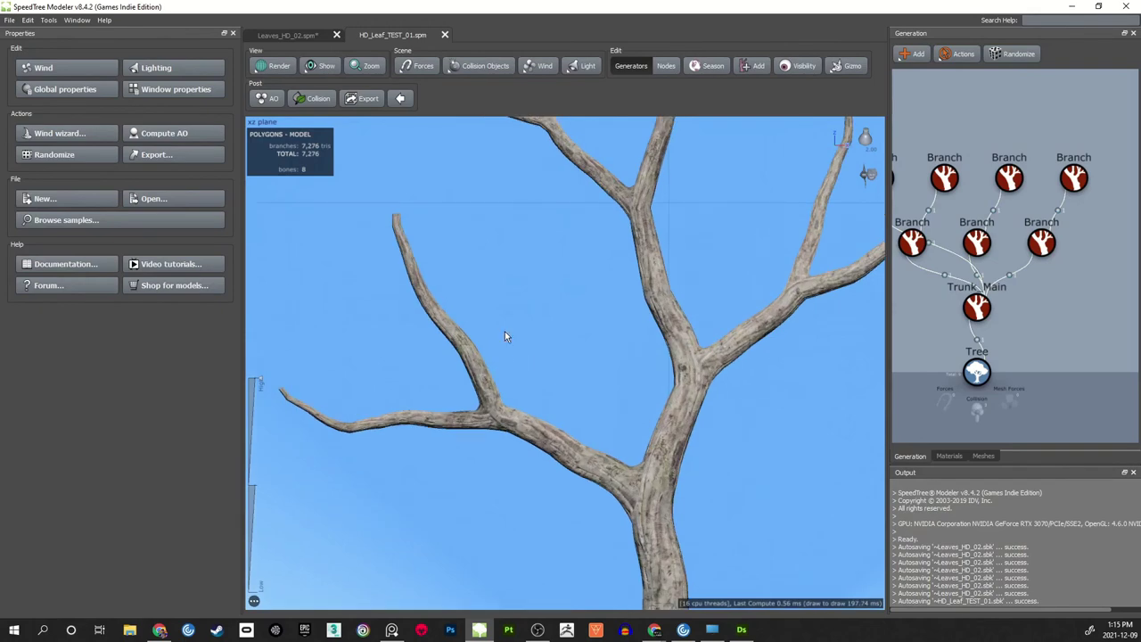
click(509, 417)
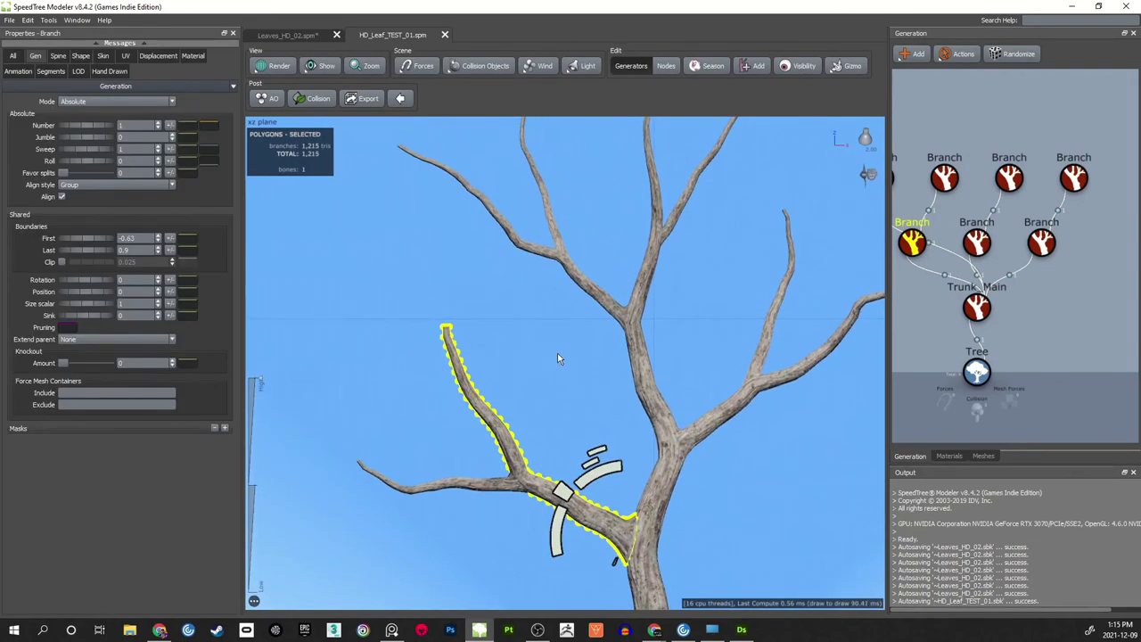
click(102, 55)
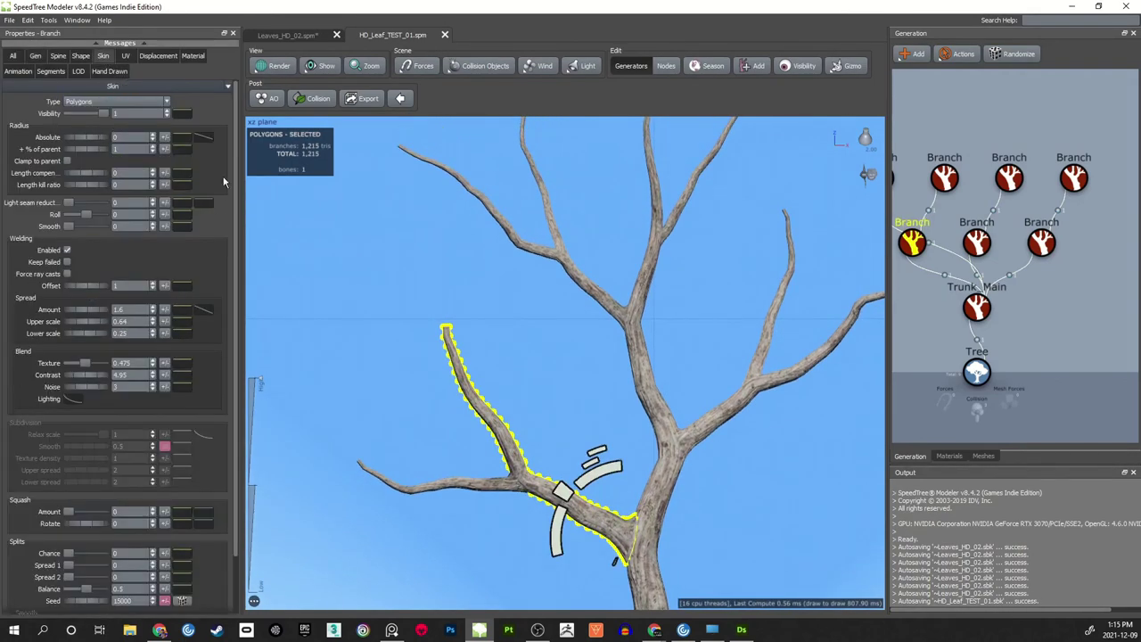
click(206, 138)
drag(456, 137, 309, 135)
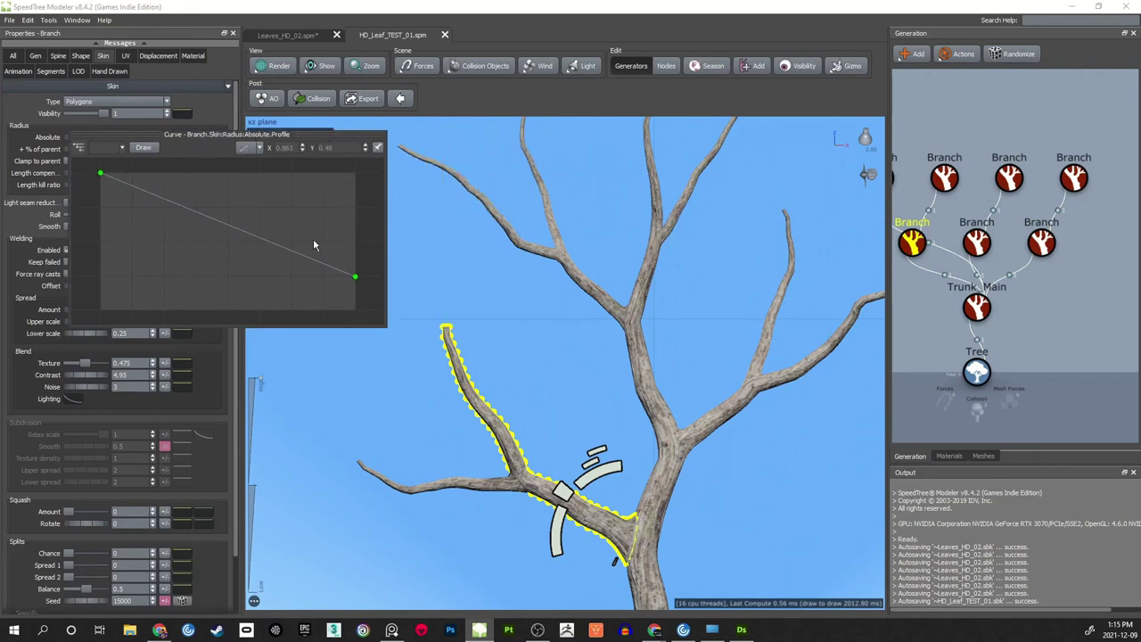
click(356, 277)
drag(356, 278, 356, 303)
click(524, 362)
scroll(535, 348, down, 2)
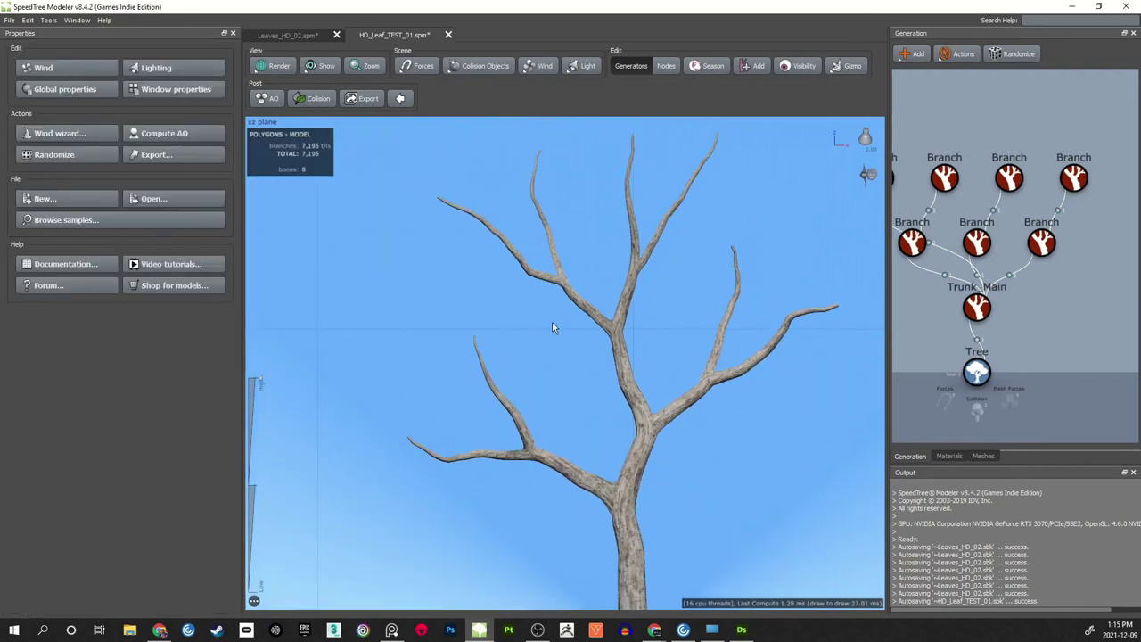
middle_drag(552, 324, 498, 329)
drag(509, 333, 520, 312)
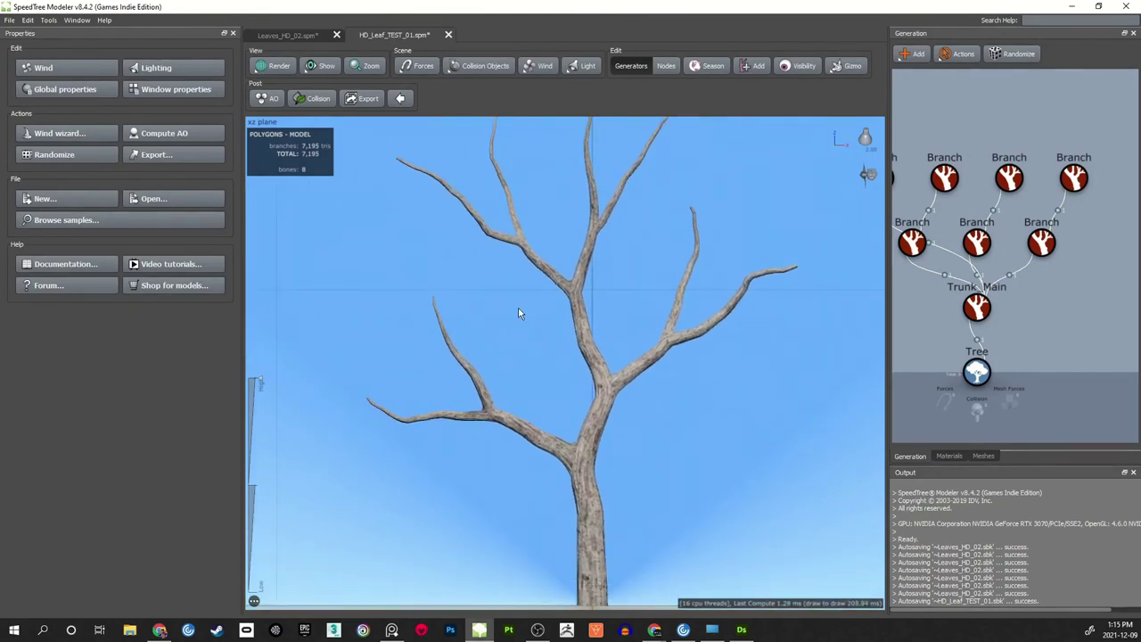